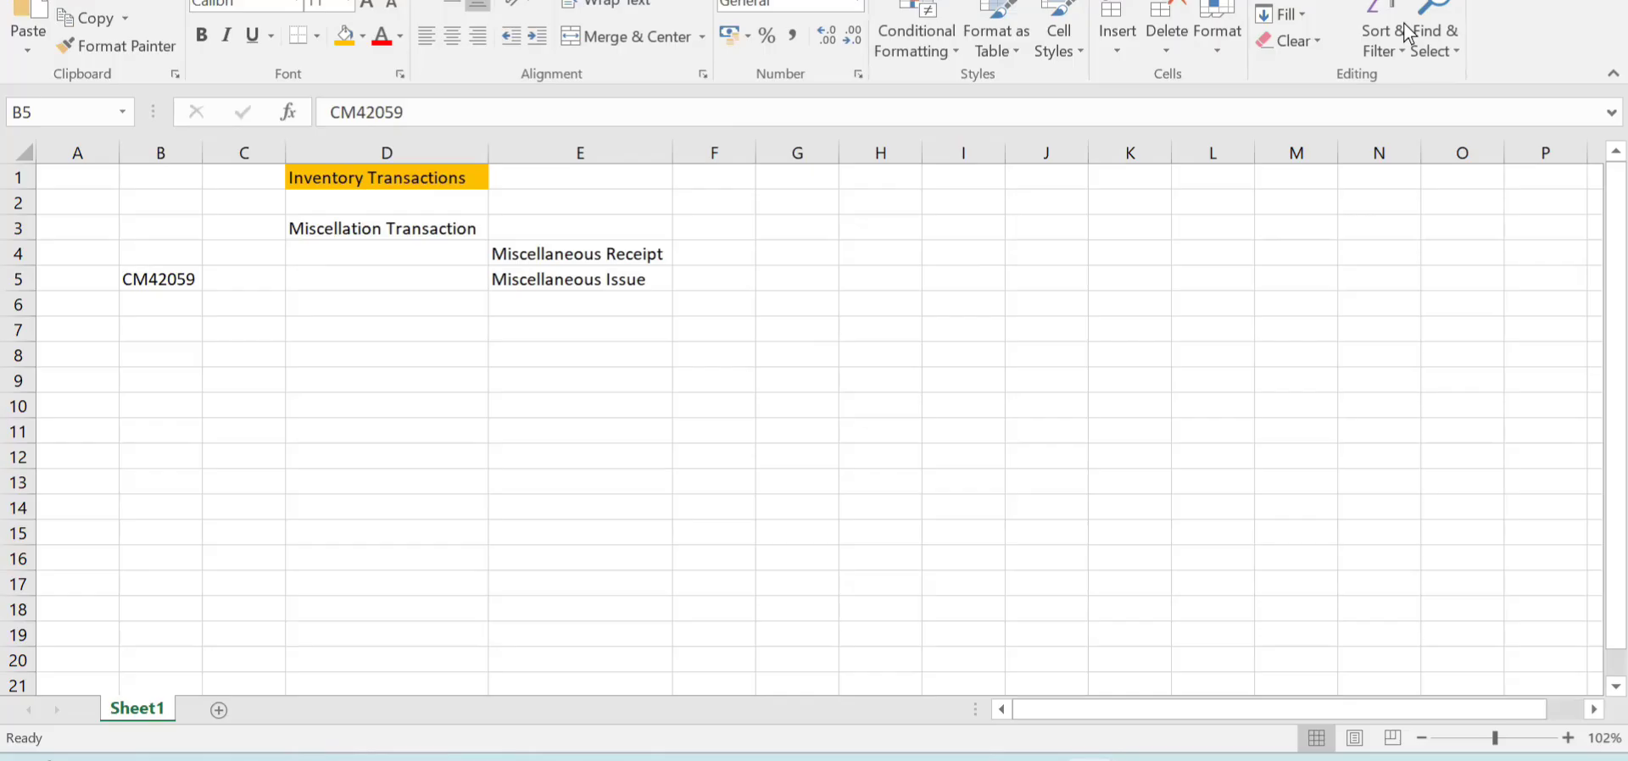
- Copy the item number CM42059 from cell B5 and switch to the Oracle Fusion Cloud home page
{"action": "left_click", "coordinate": [171, 278]}
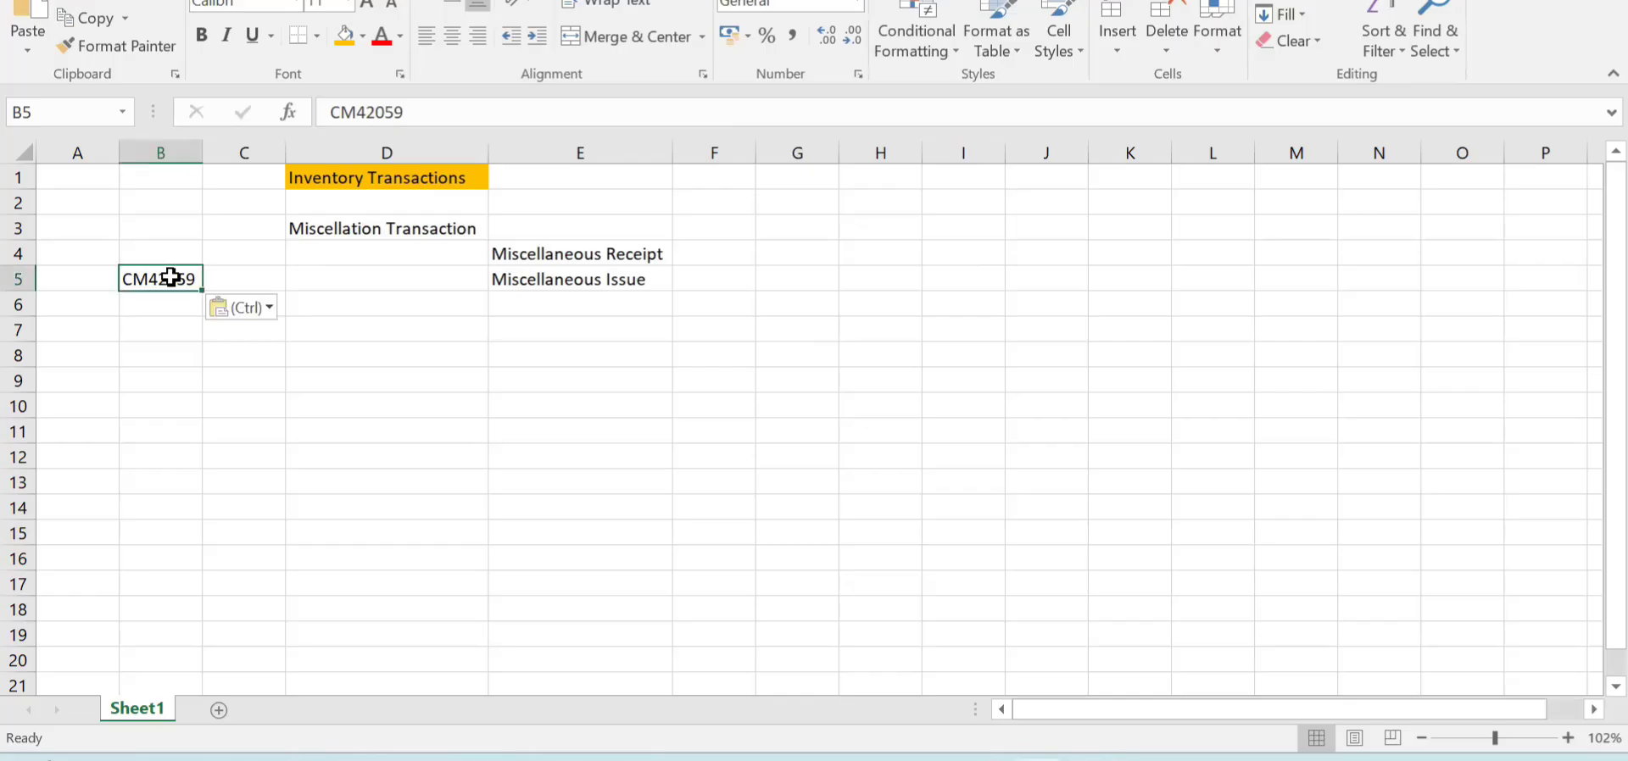
{"action": "key", "text": "ctrl+c"}
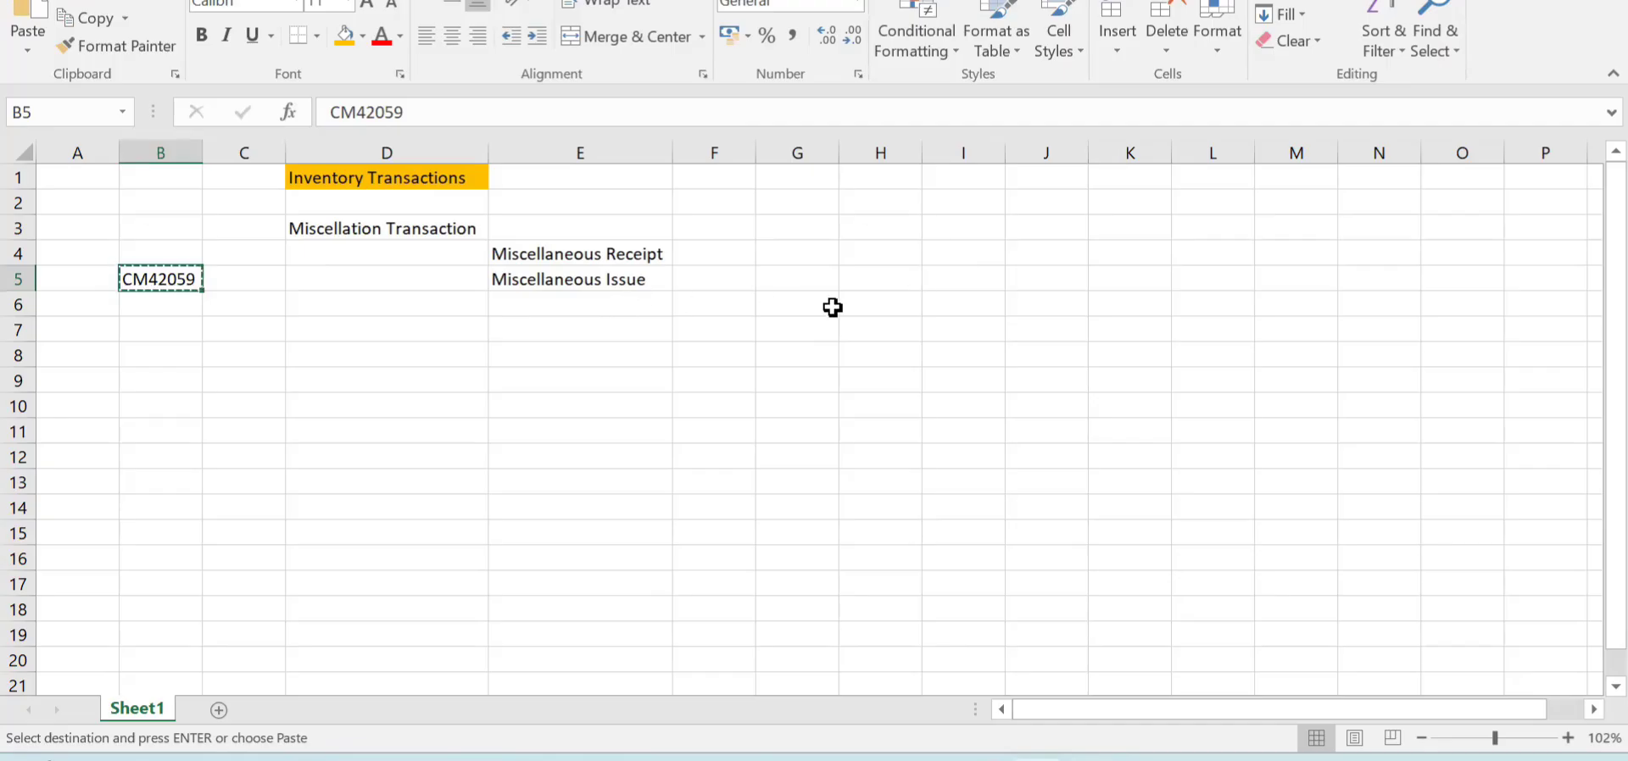
{"action": "key", "text": "alt+Tab"}
{"action": "key", "text": "Tab"}
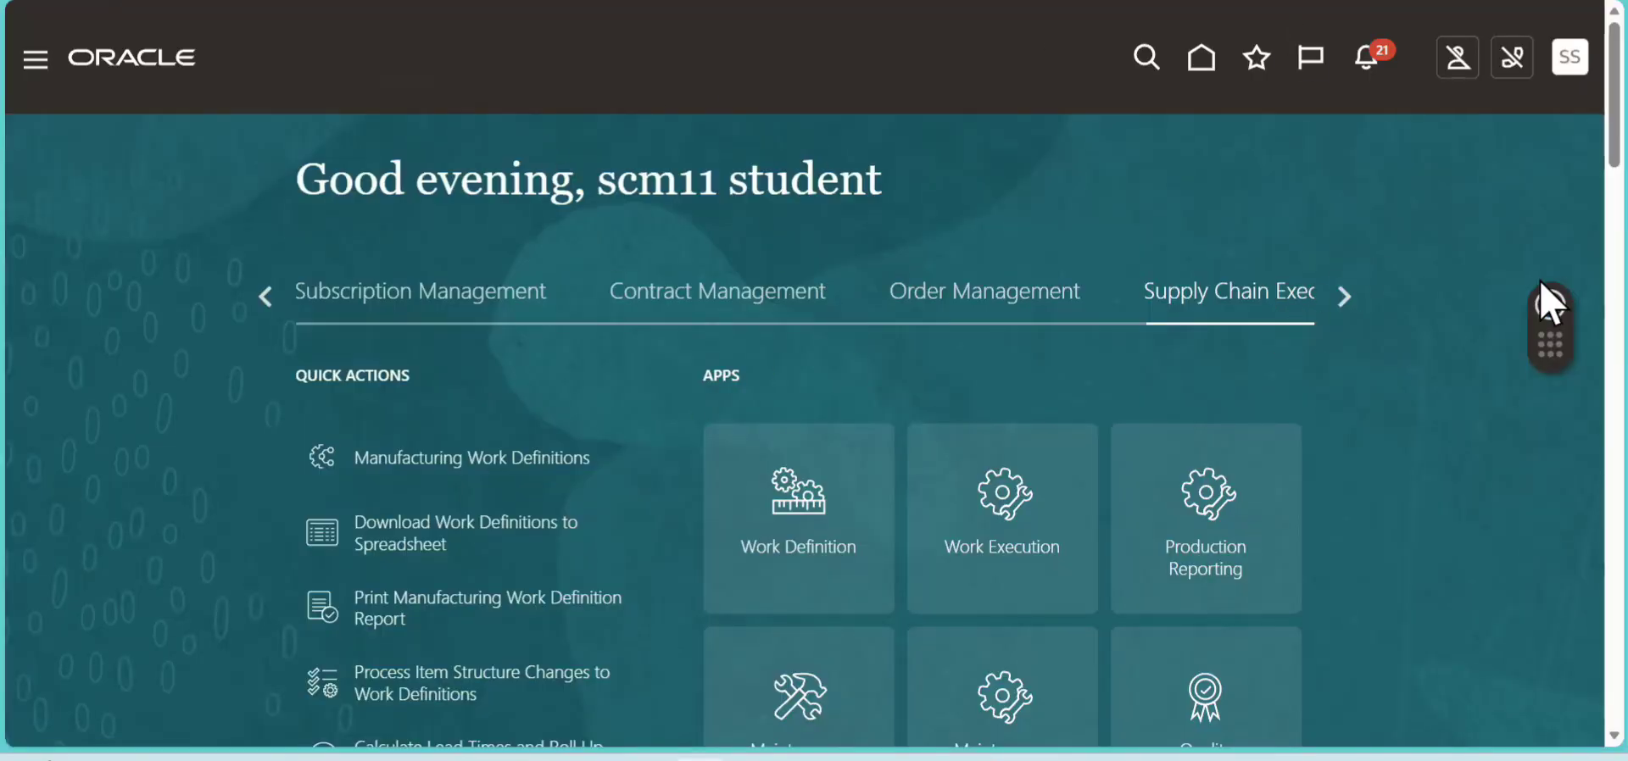
- Open Inventory Management (Classic) and start a new miscellaneous transaction for inventory organization 001
{"action": "scroll", "coordinate": [1553, 211], "scroll_direction": "down", "scroll_amount": 4}
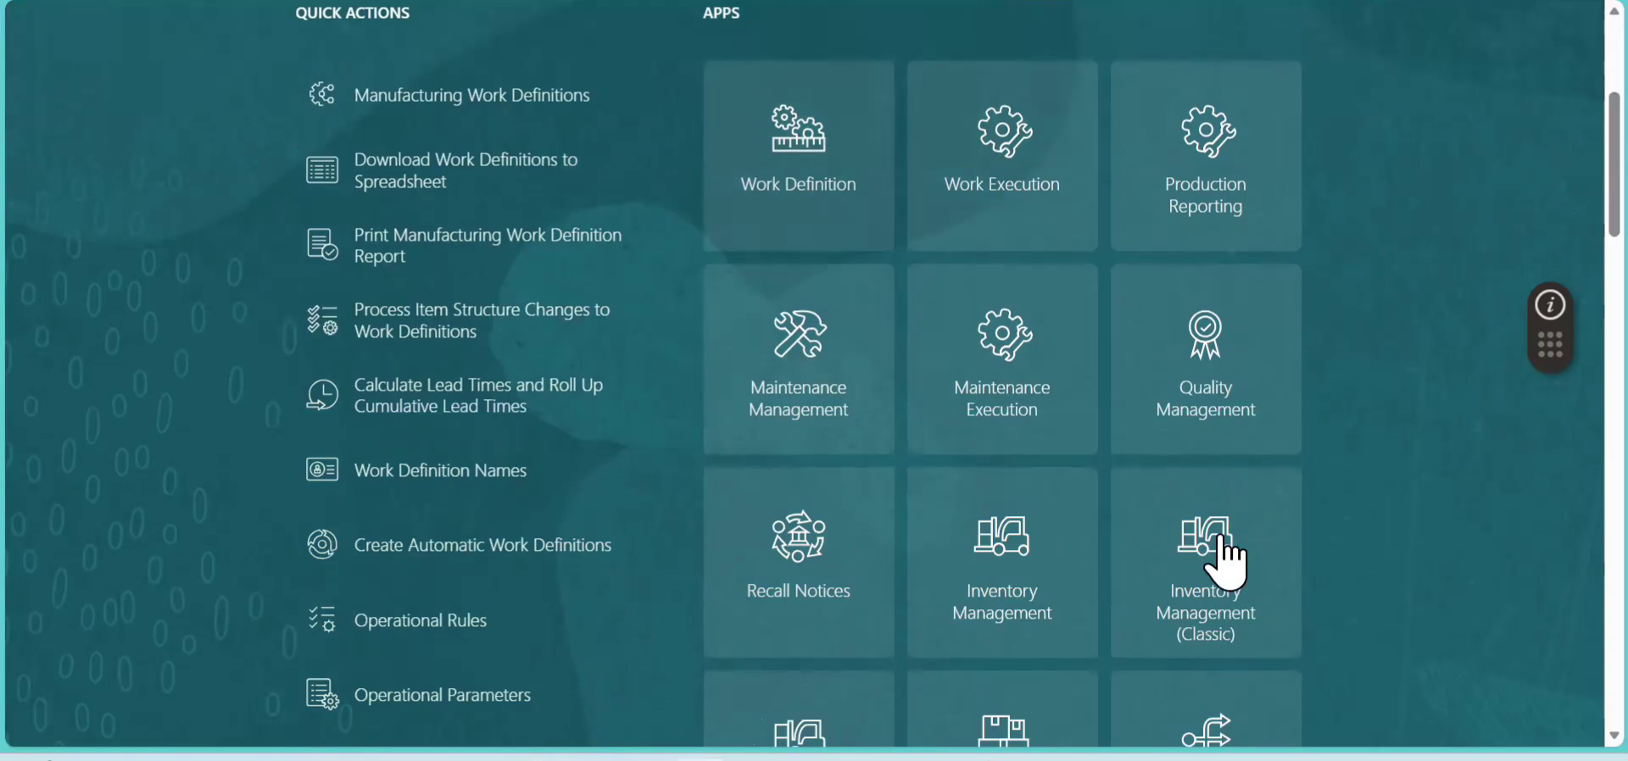
{"action": "left_click", "coordinate": [1223, 612]}
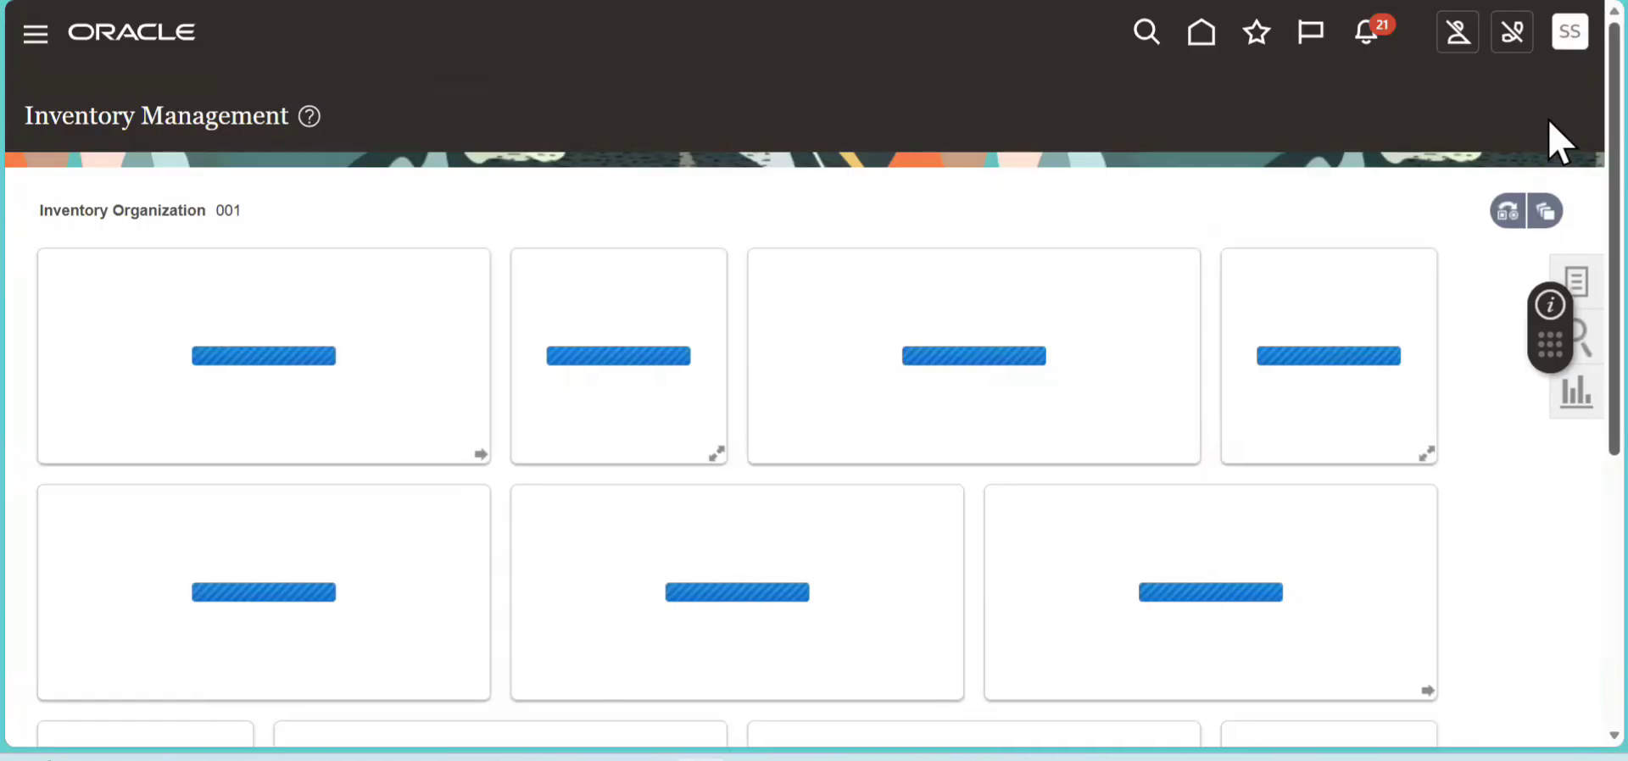
{"action": "scroll", "coordinate": [1559, 161], "scroll_direction": "down", "scroll_amount": 1}
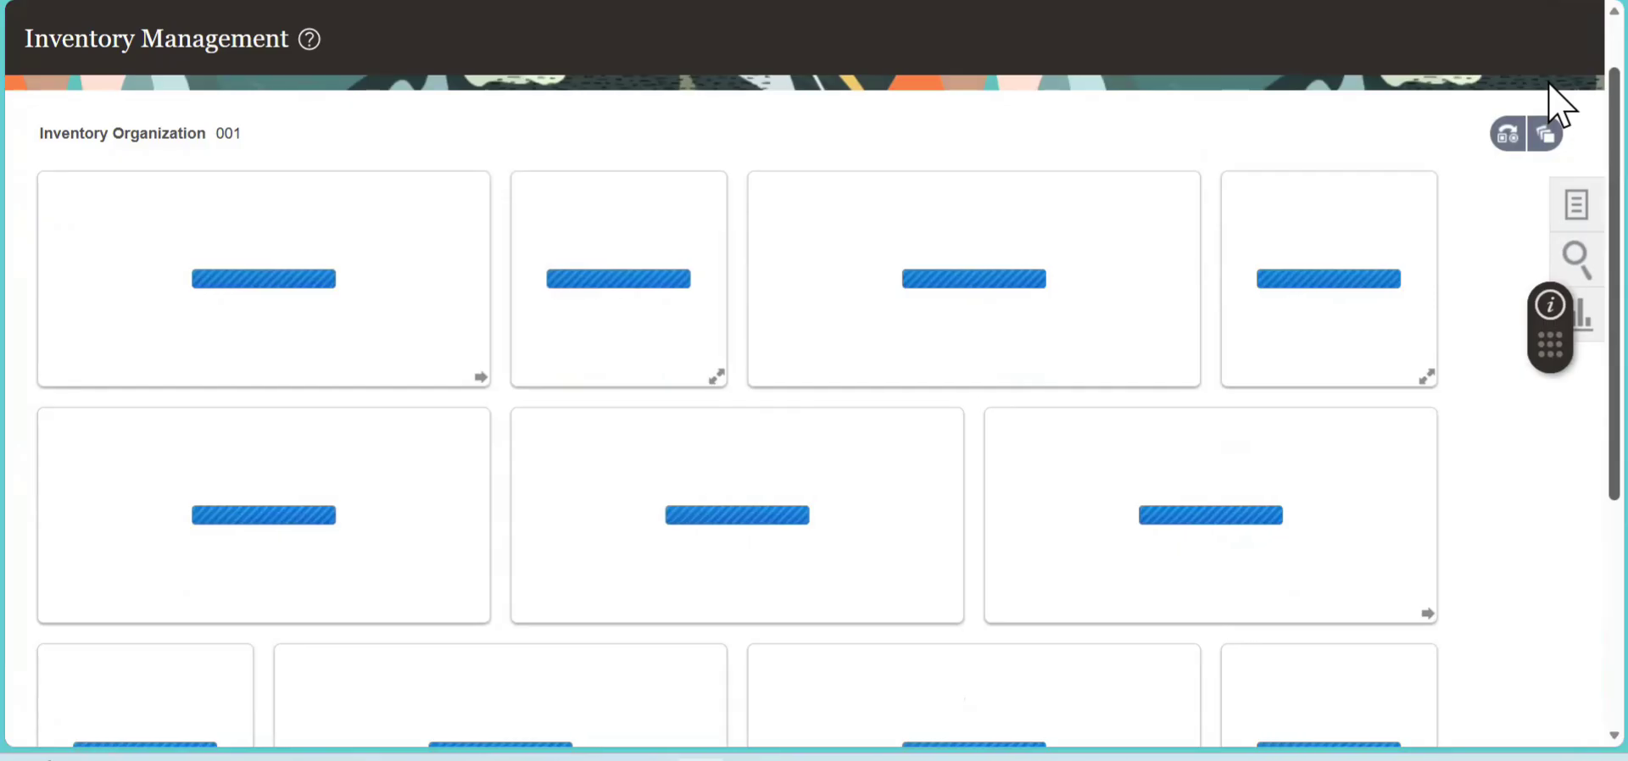
{"action": "left_click", "coordinate": [1544, 134]}
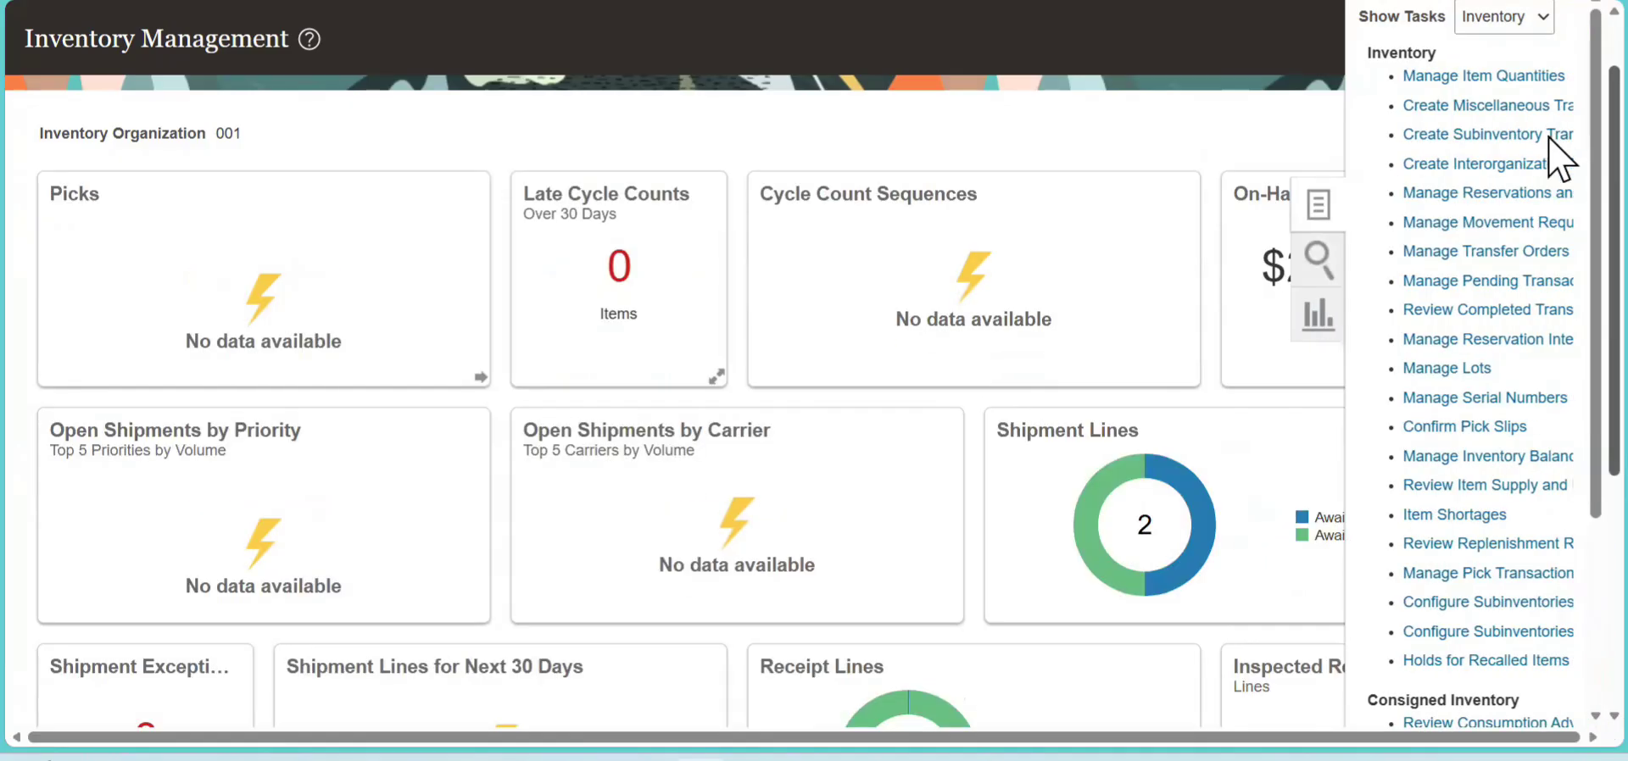
{"action": "left_click", "coordinate": [1440, 103]}
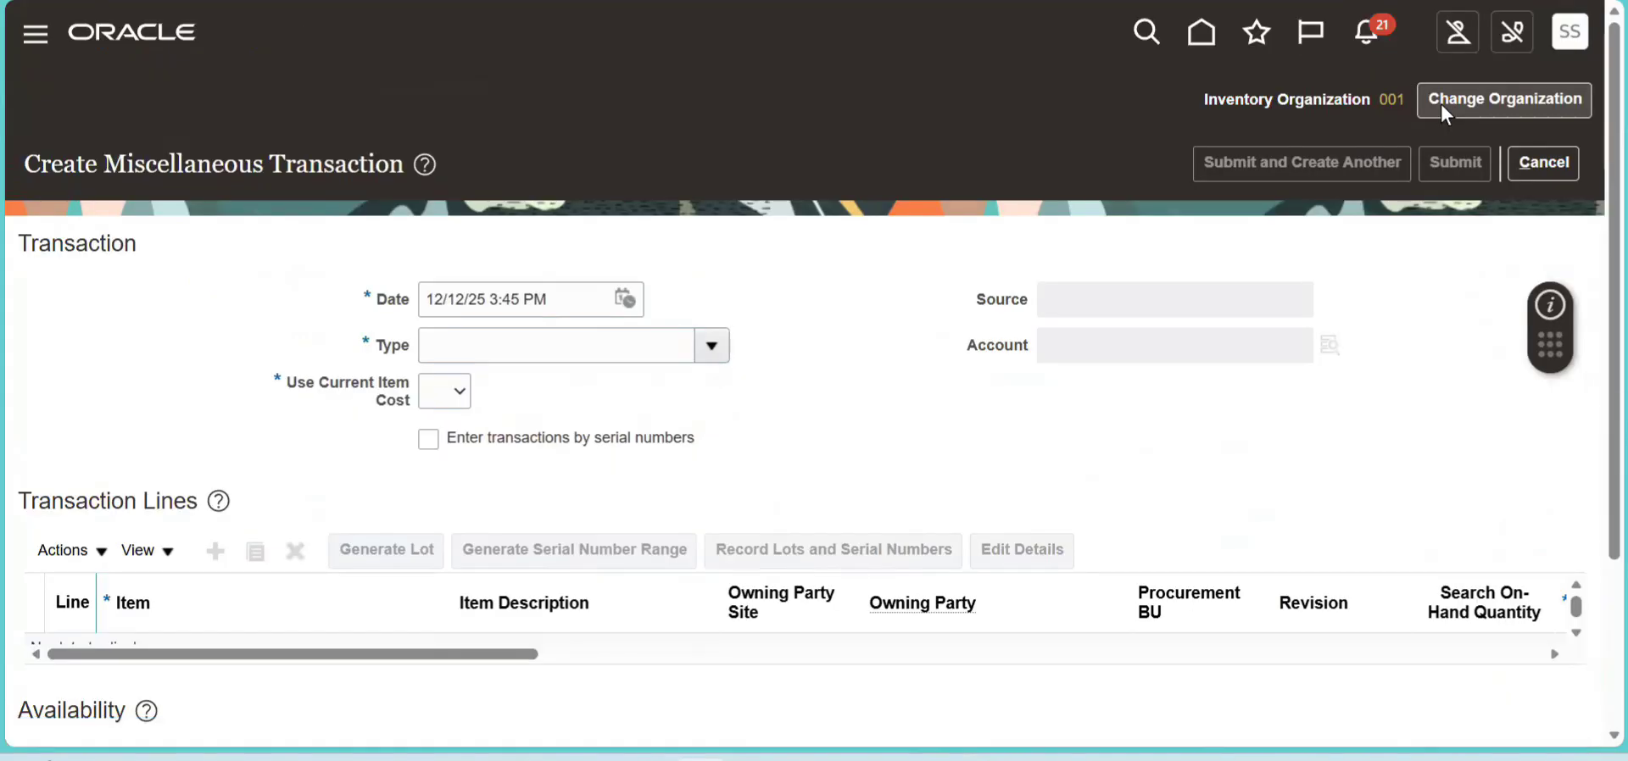
- Set the transaction type to Miscellaneous Receipt and Use Current Item Cost to Yes
{"action": "left_click", "coordinate": [723, 345]}
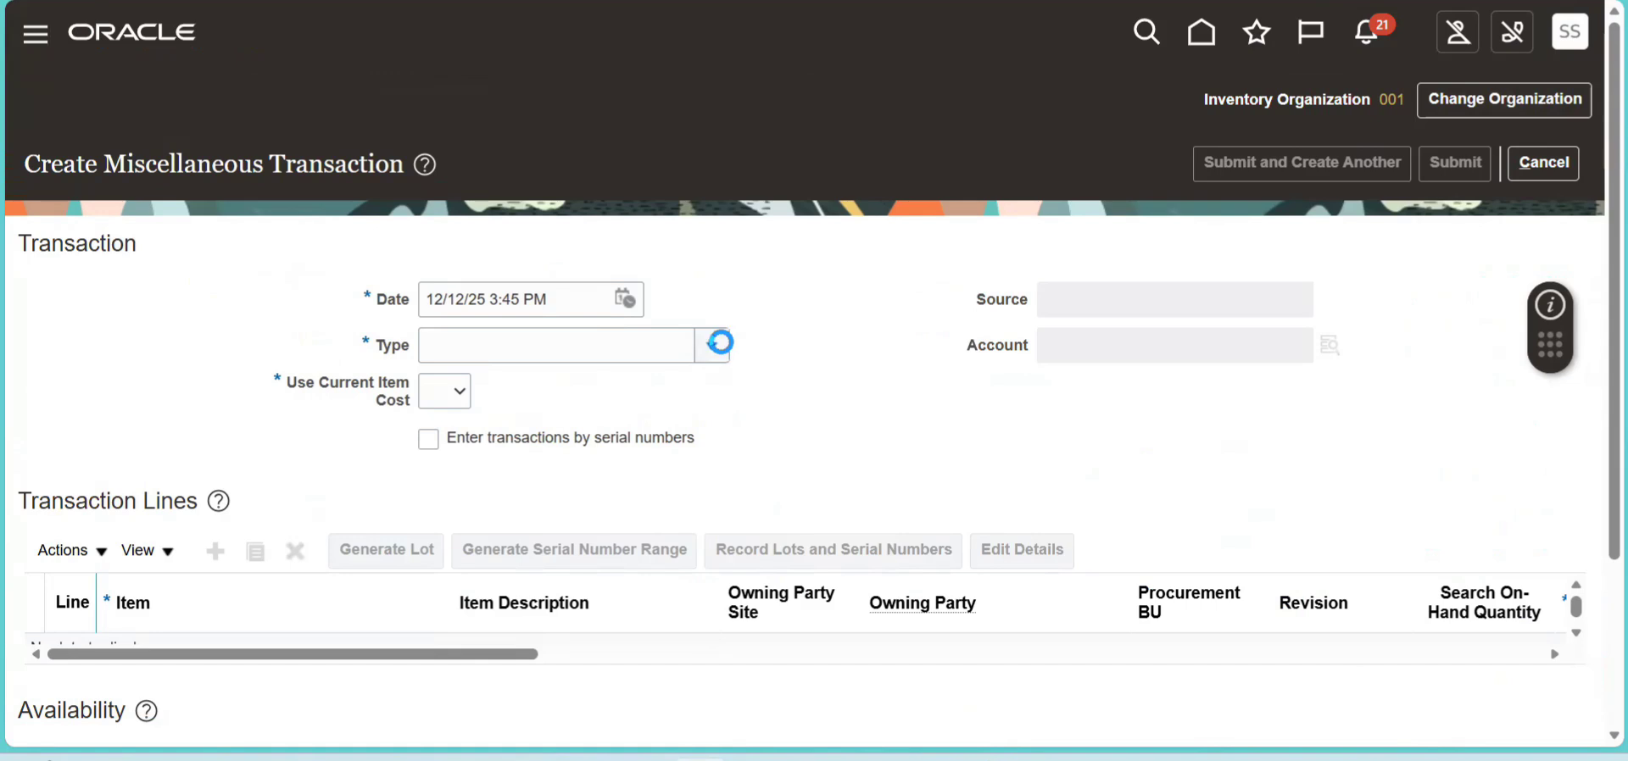
{"action": "left_click_drag", "start_coordinate": [720, 444], "coordinate": [721, 660]}
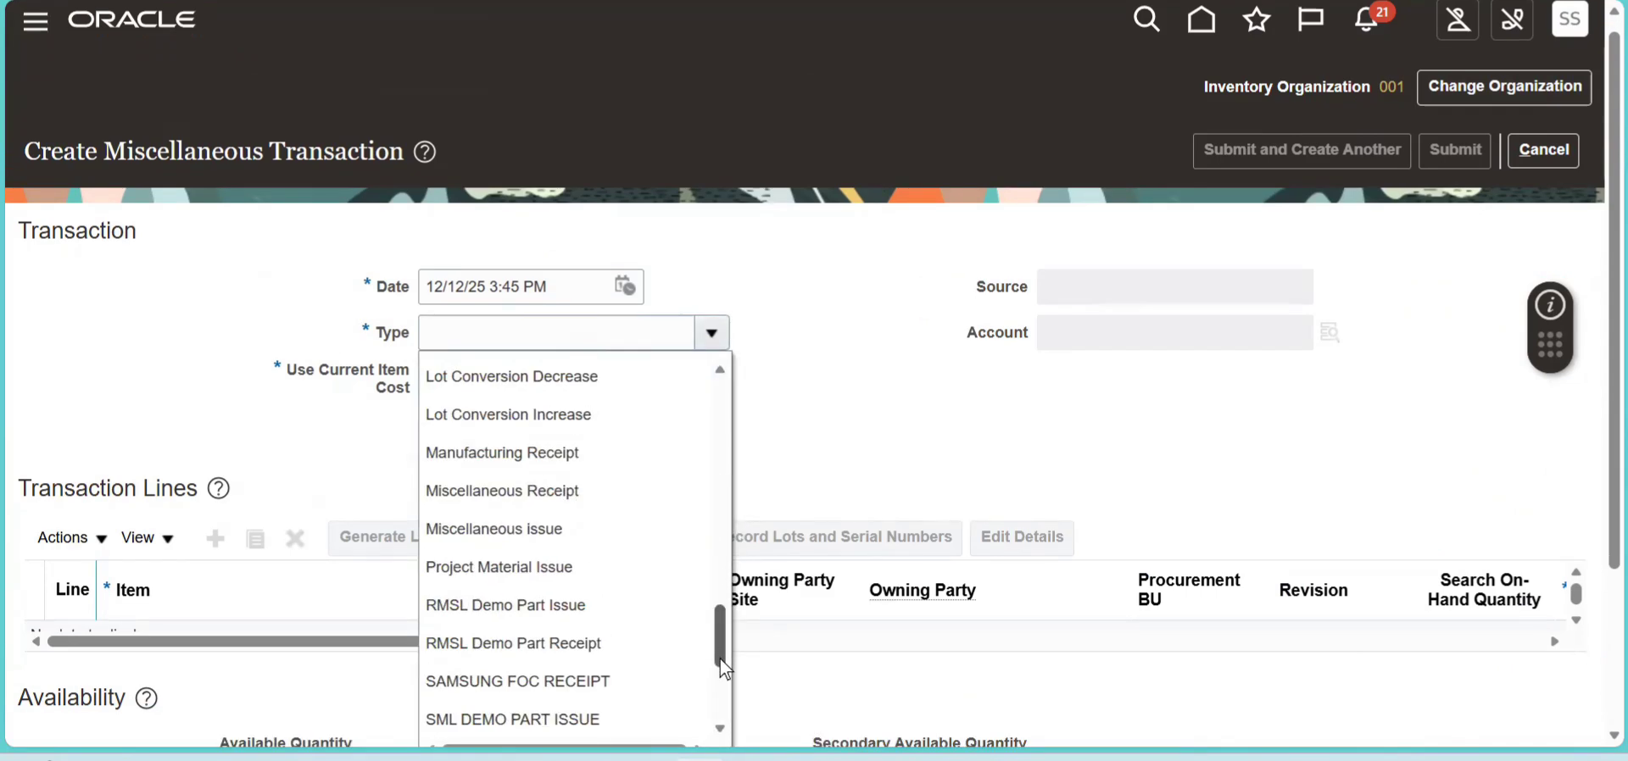
{"action": "left_click", "coordinate": [569, 492]}
{"action": "left_click", "coordinate": [469, 384]}
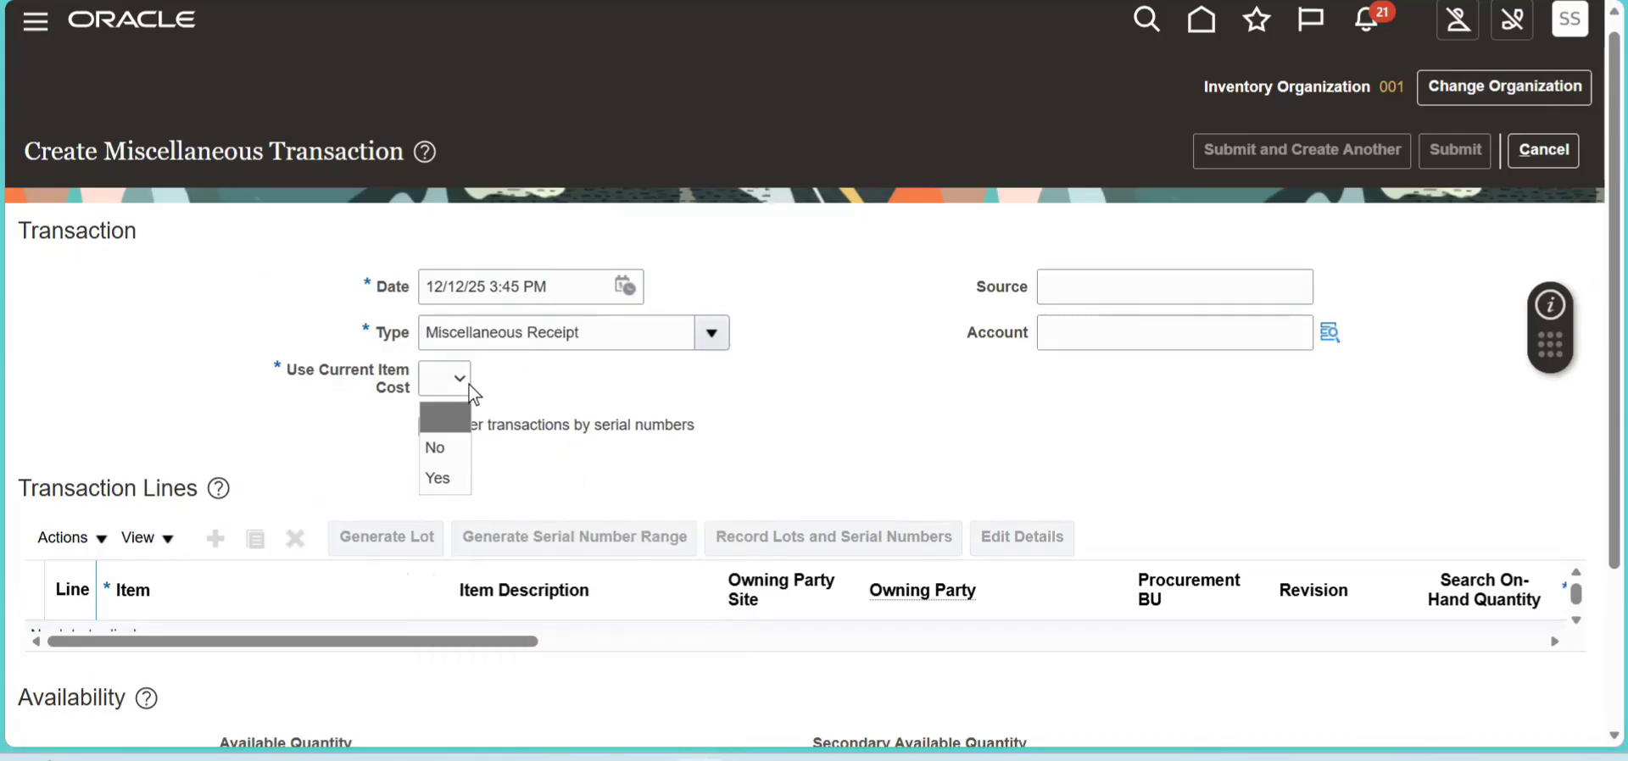
{"action": "left_click", "coordinate": [437, 478]}
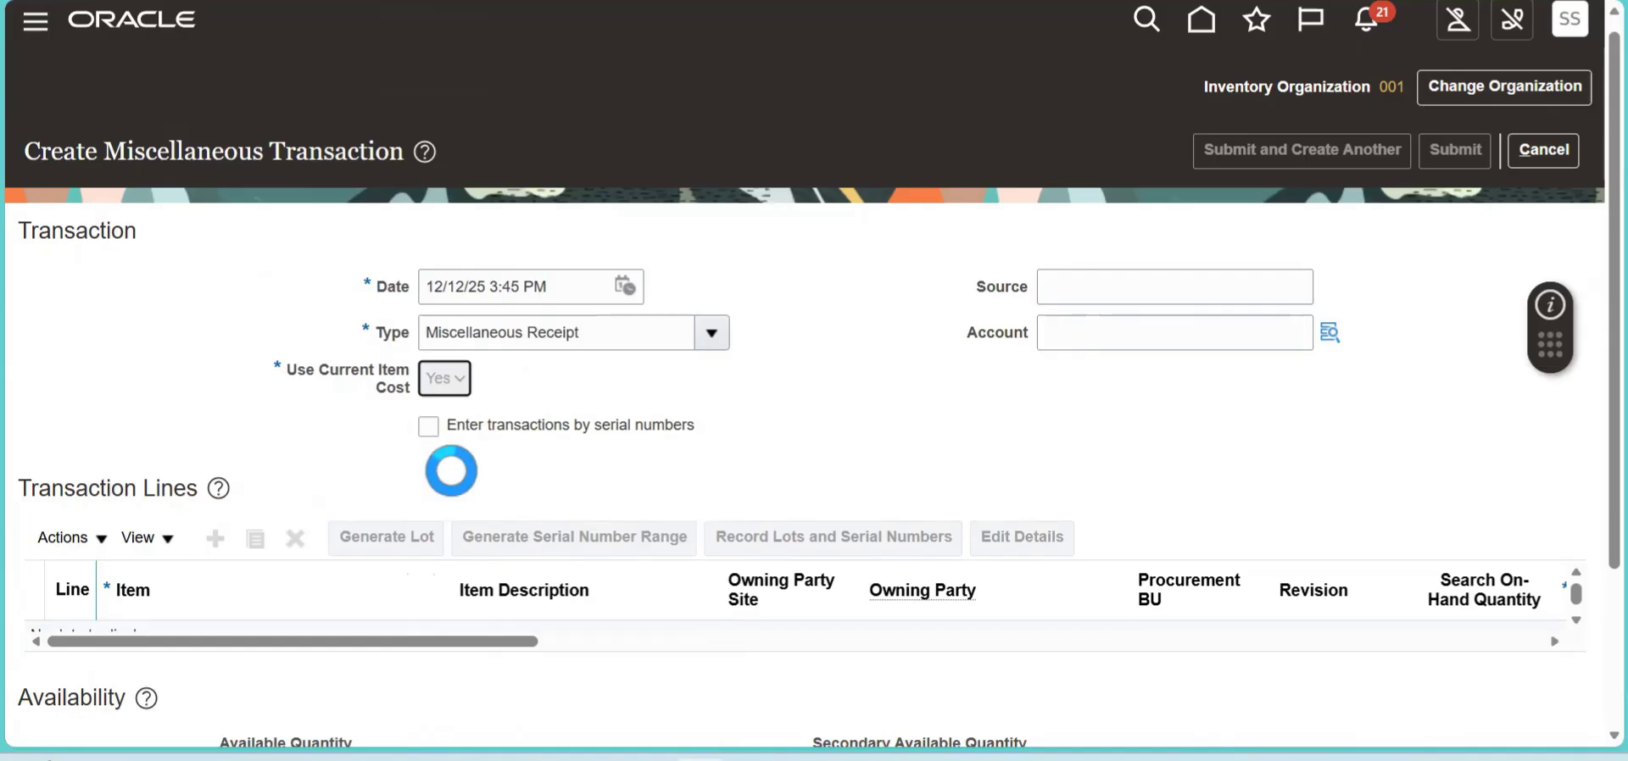
- Add a transaction line for item CM42059
{"action": "left_click", "coordinate": [214, 547]}
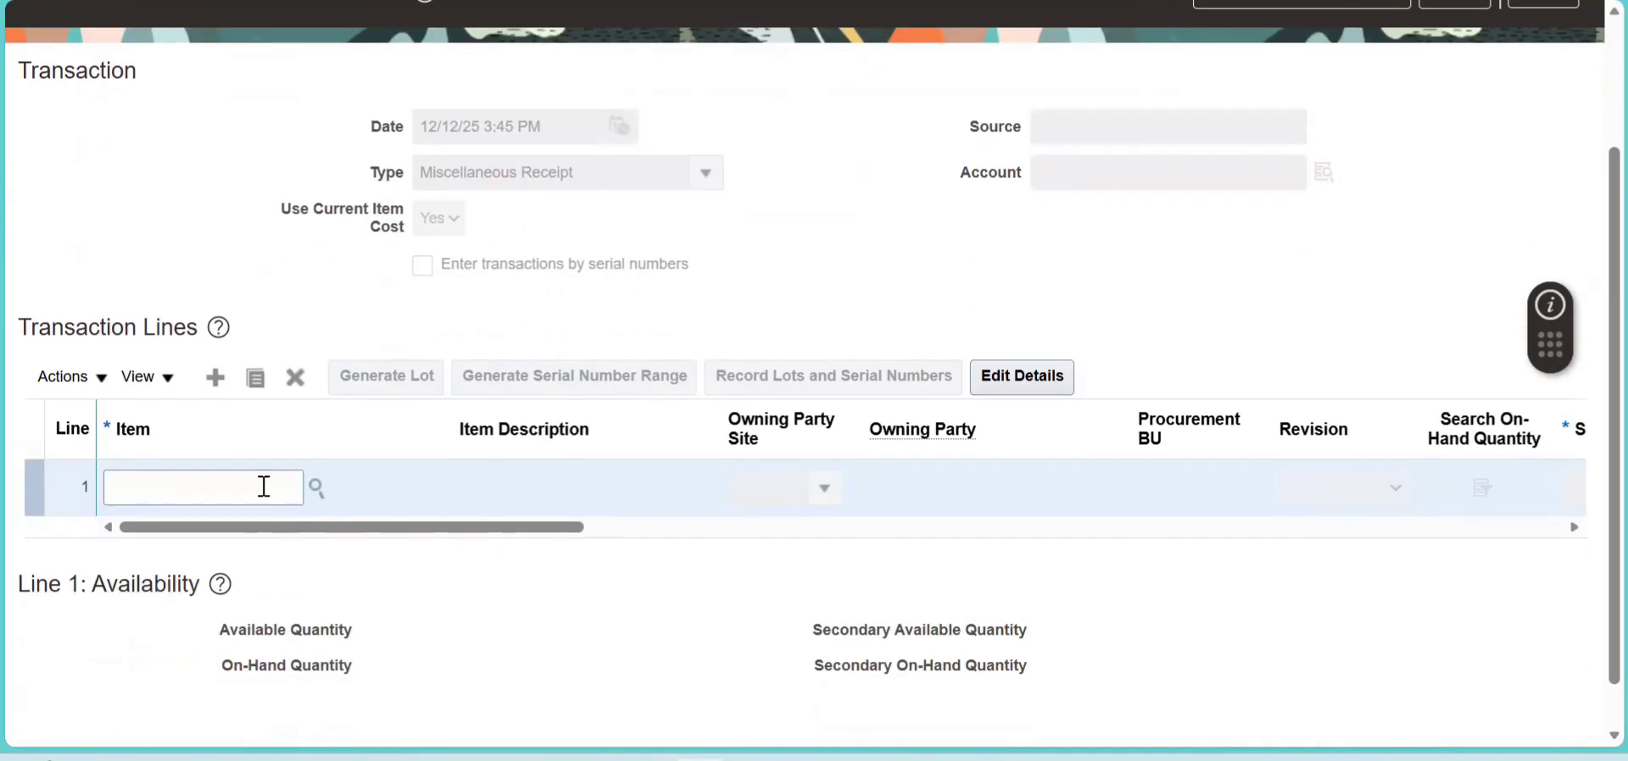
{"action": "left_click", "coordinate": [258, 486]}
{"action": "key", "text": "Tab"}
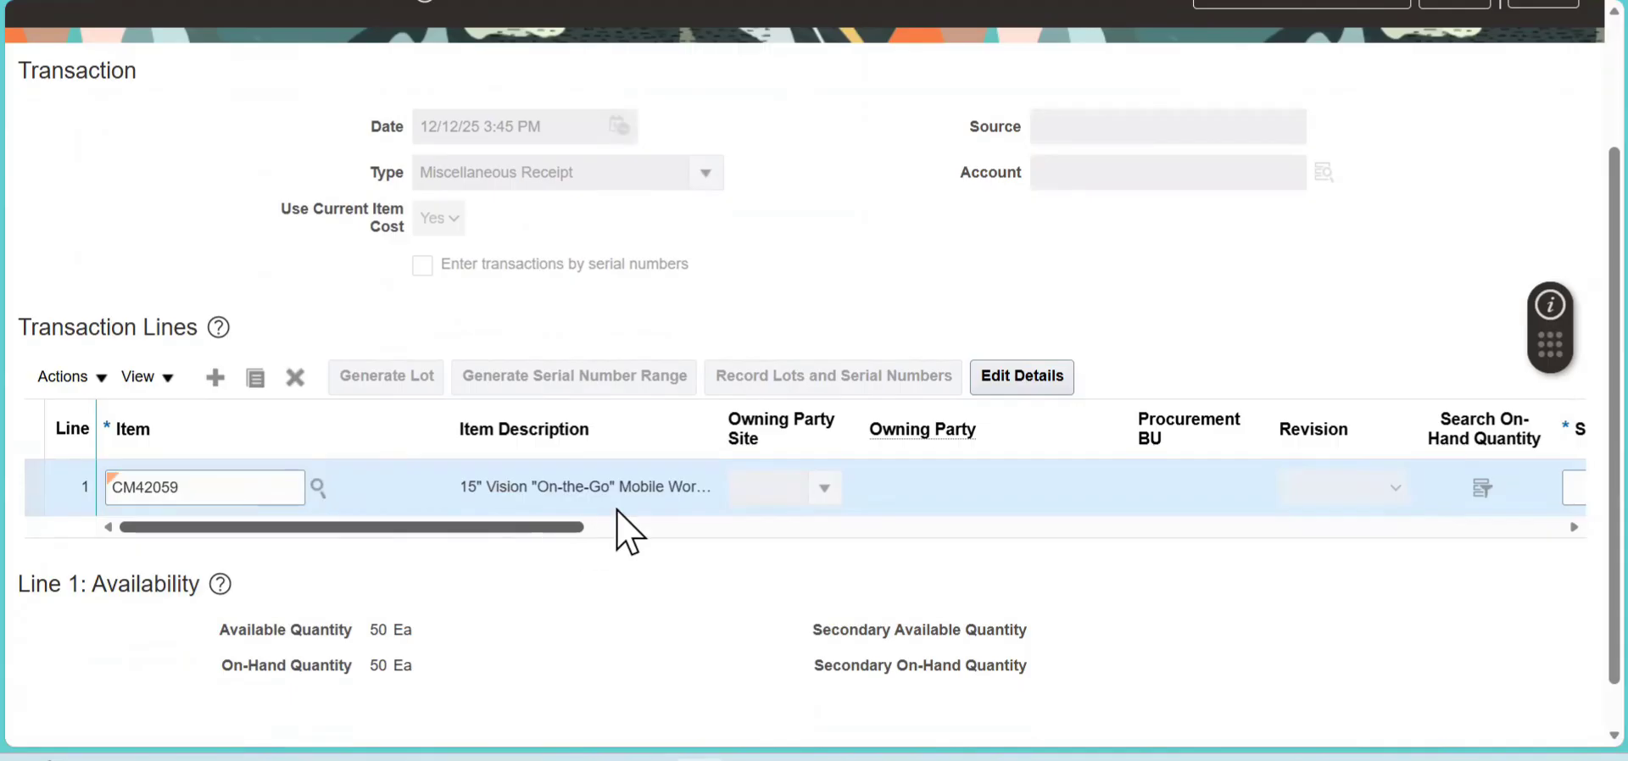
- Set the line's subinventory to Stores and its quantity to 100
{"action": "left_click_drag", "start_coordinate": [561, 533], "coordinate": [825, 534]}
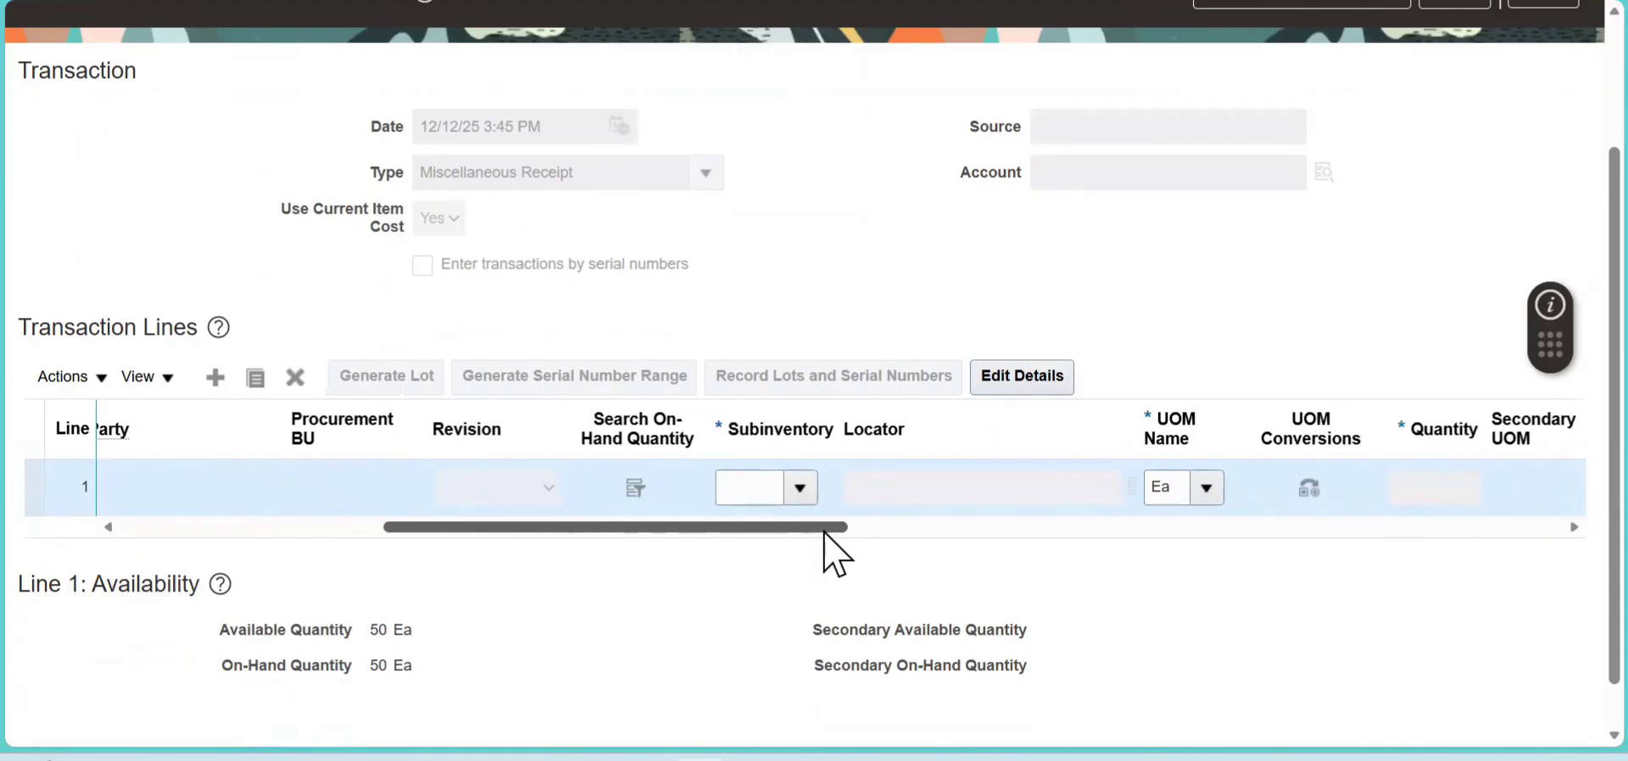
{"action": "left_click", "coordinate": [798, 488]}
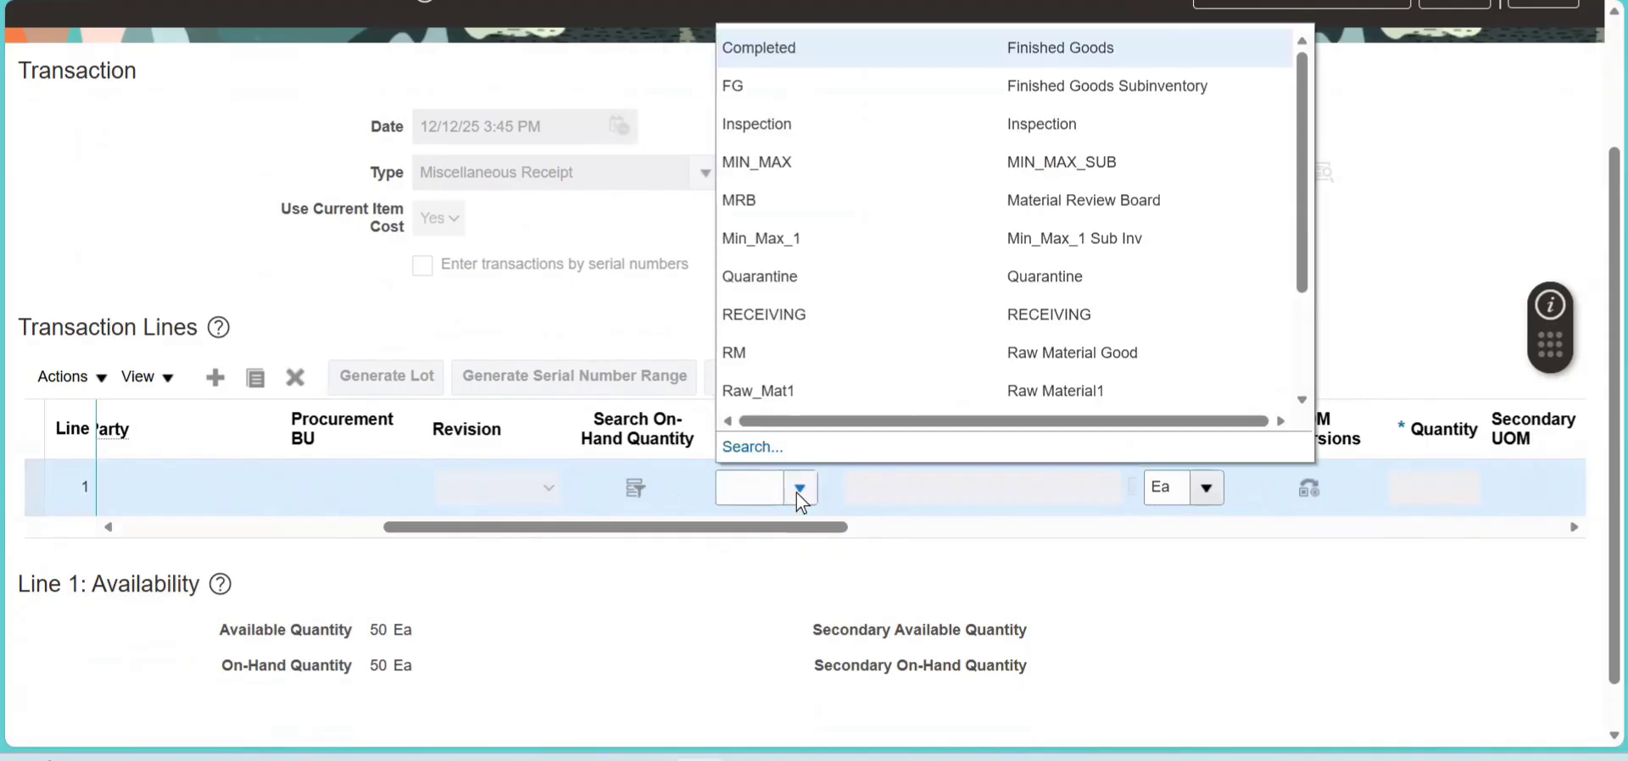
{"action": "scroll", "coordinate": [1308, 363], "scroll_direction": "down", "scroll_amount": 3}
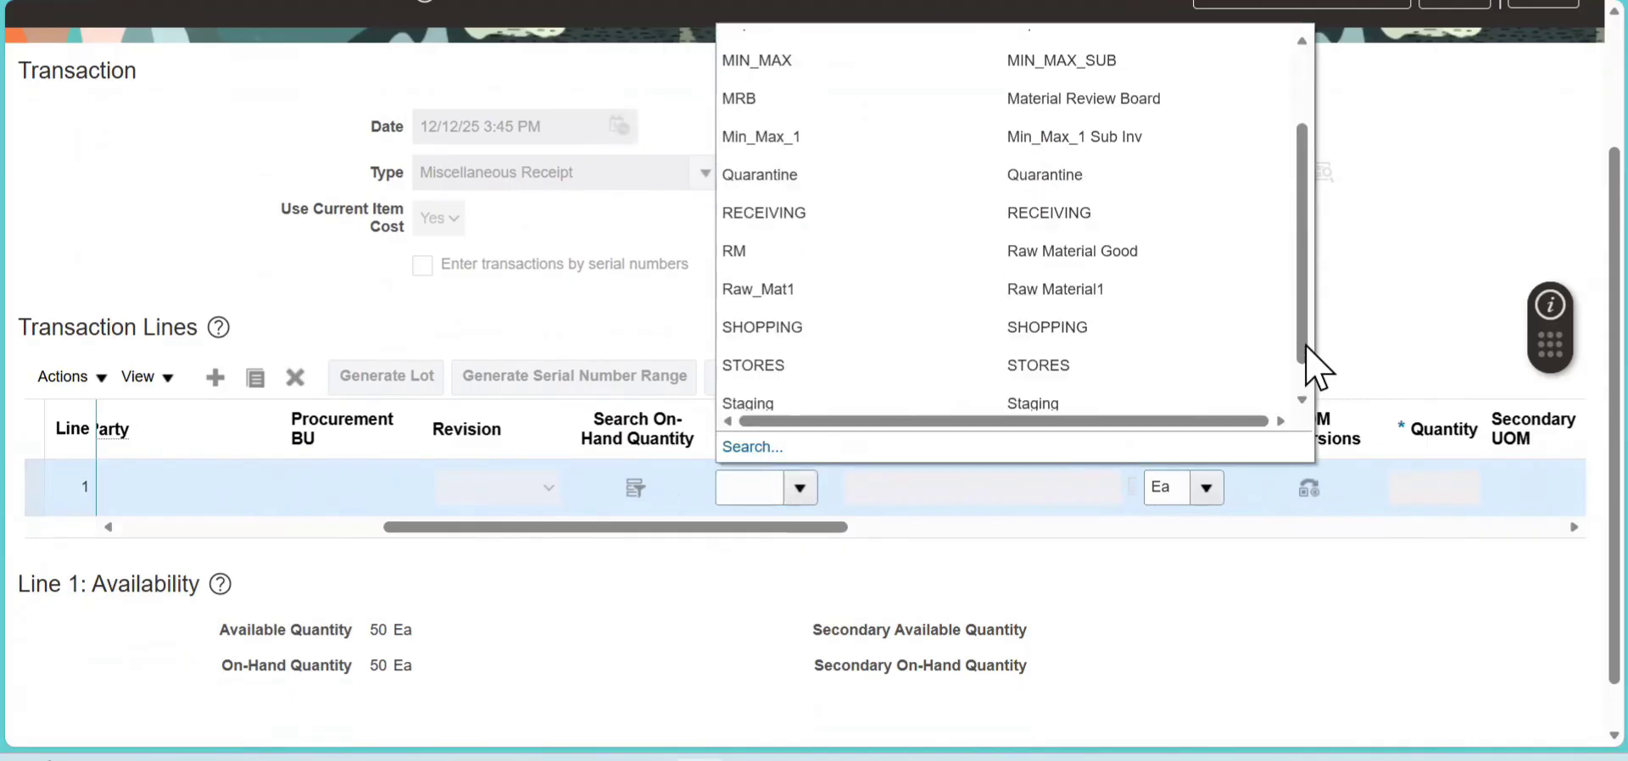
{"action": "left_click", "coordinate": [1018, 385]}
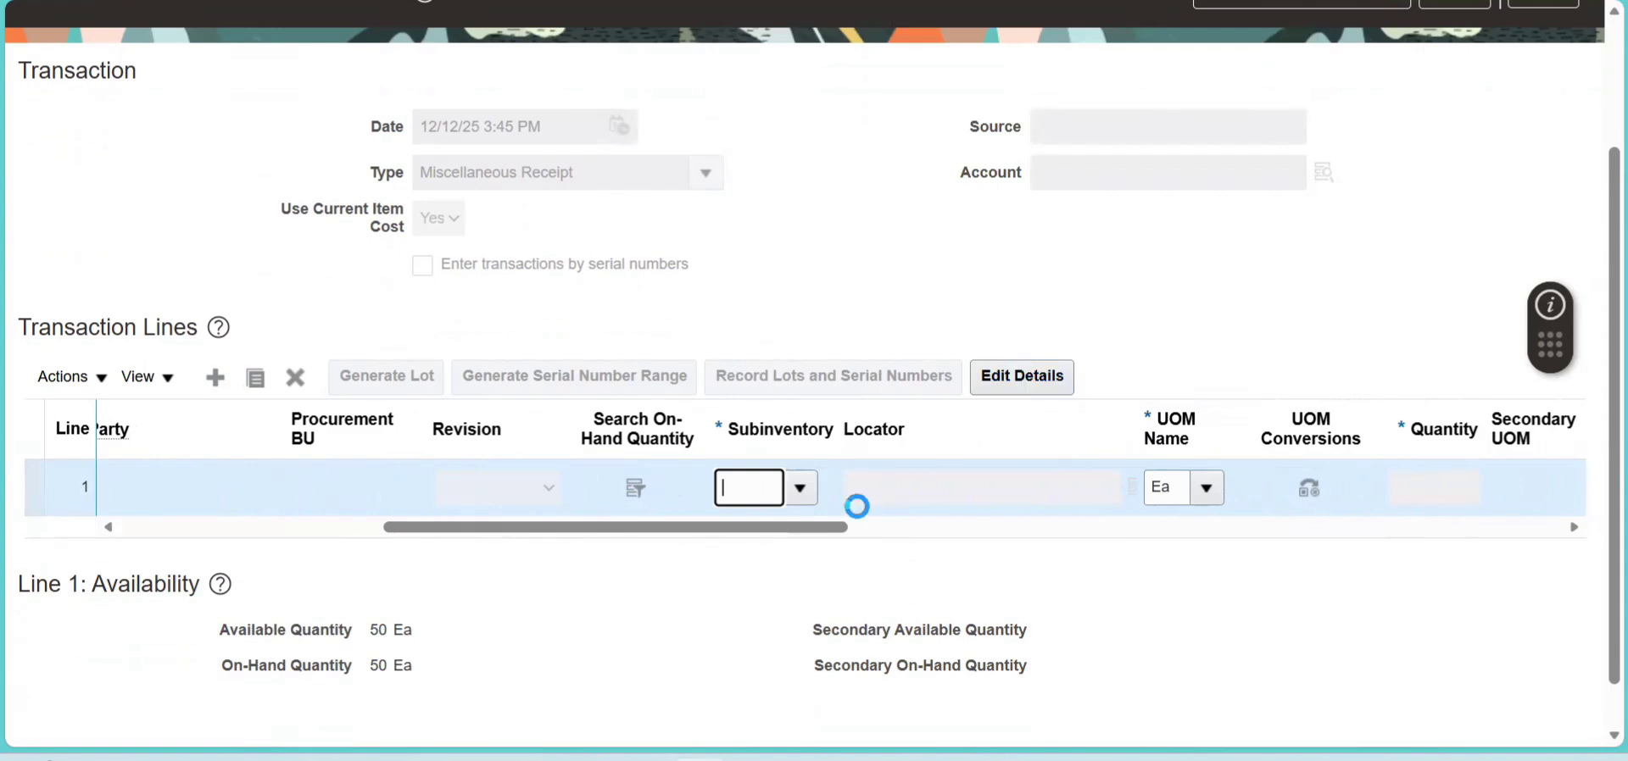
{"action": "left_click_drag", "start_coordinate": [821, 527], "coordinate": [1004, 528]}
{"action": "left_click", "coordinate": [943, 479]}
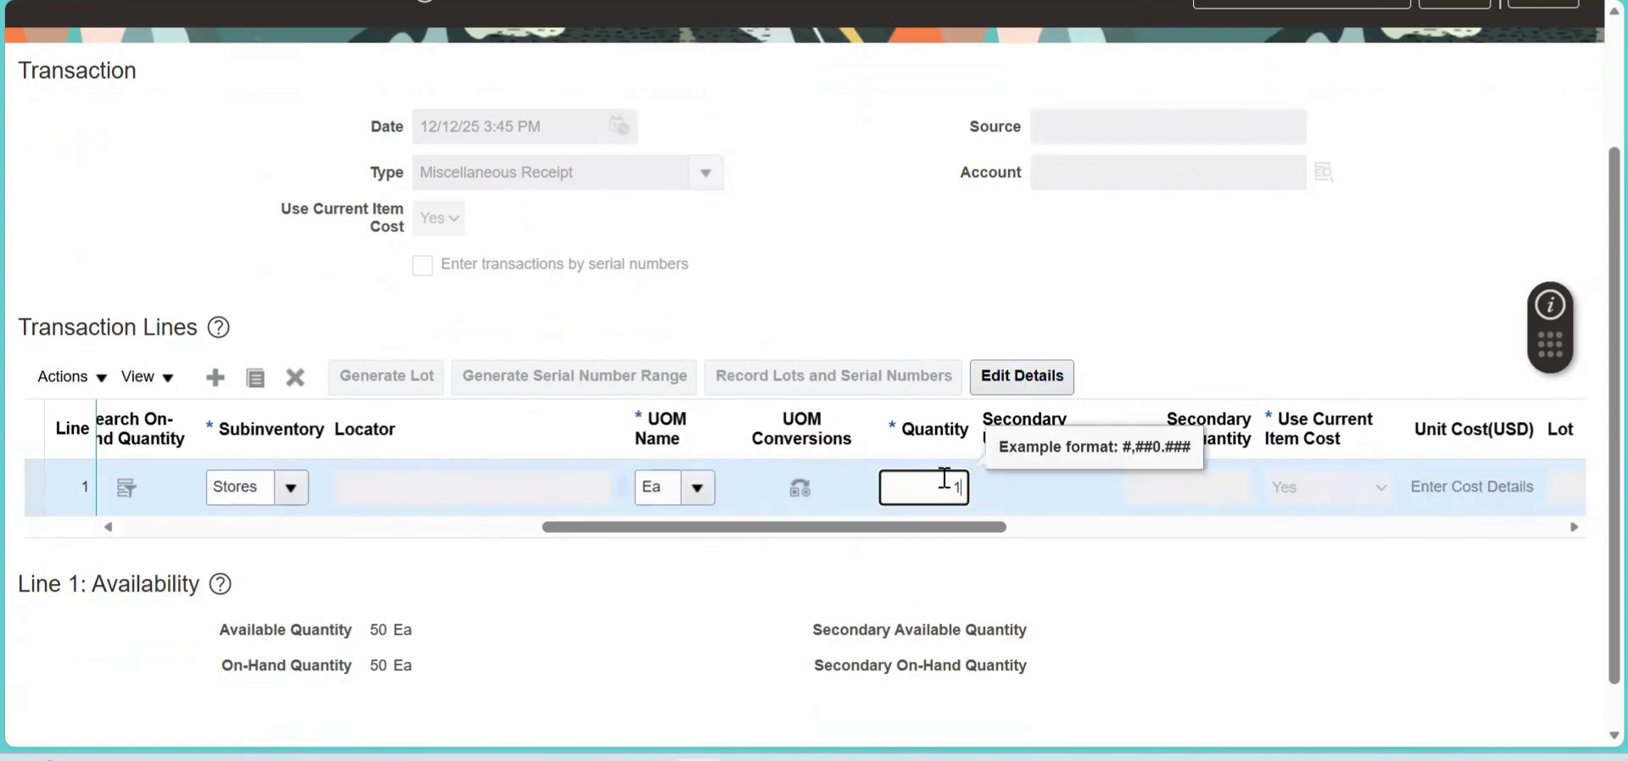
{"action": "type", "text": "100"}
- Search the account combinations for company 101, line of business 10, and assign the second result to the transaction line
{"action": "left_click", "coordinate": [1011, 529]}
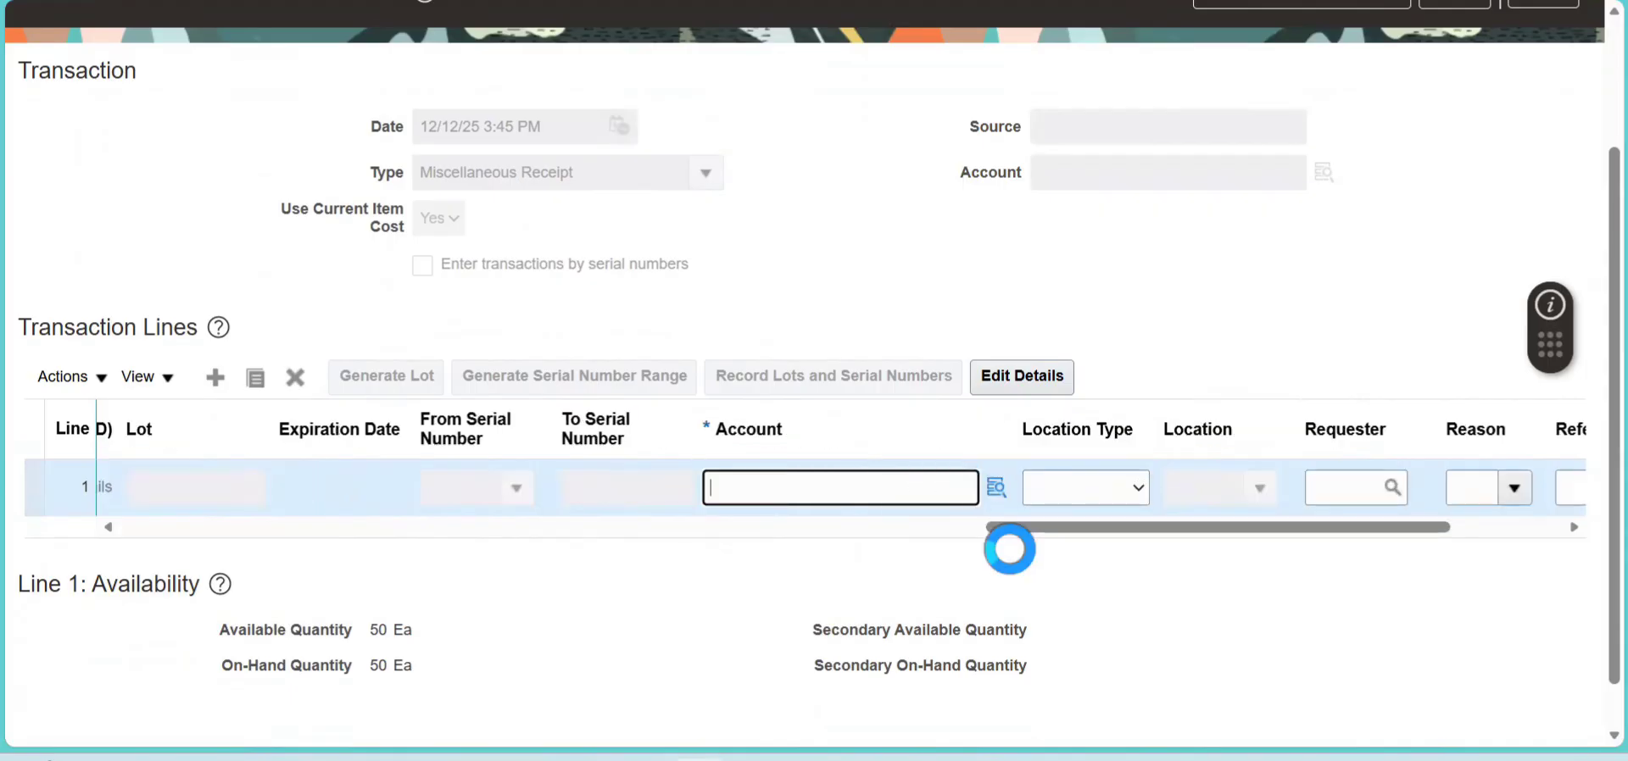
{"action": "left_click", "coordinate": [992, 488]}
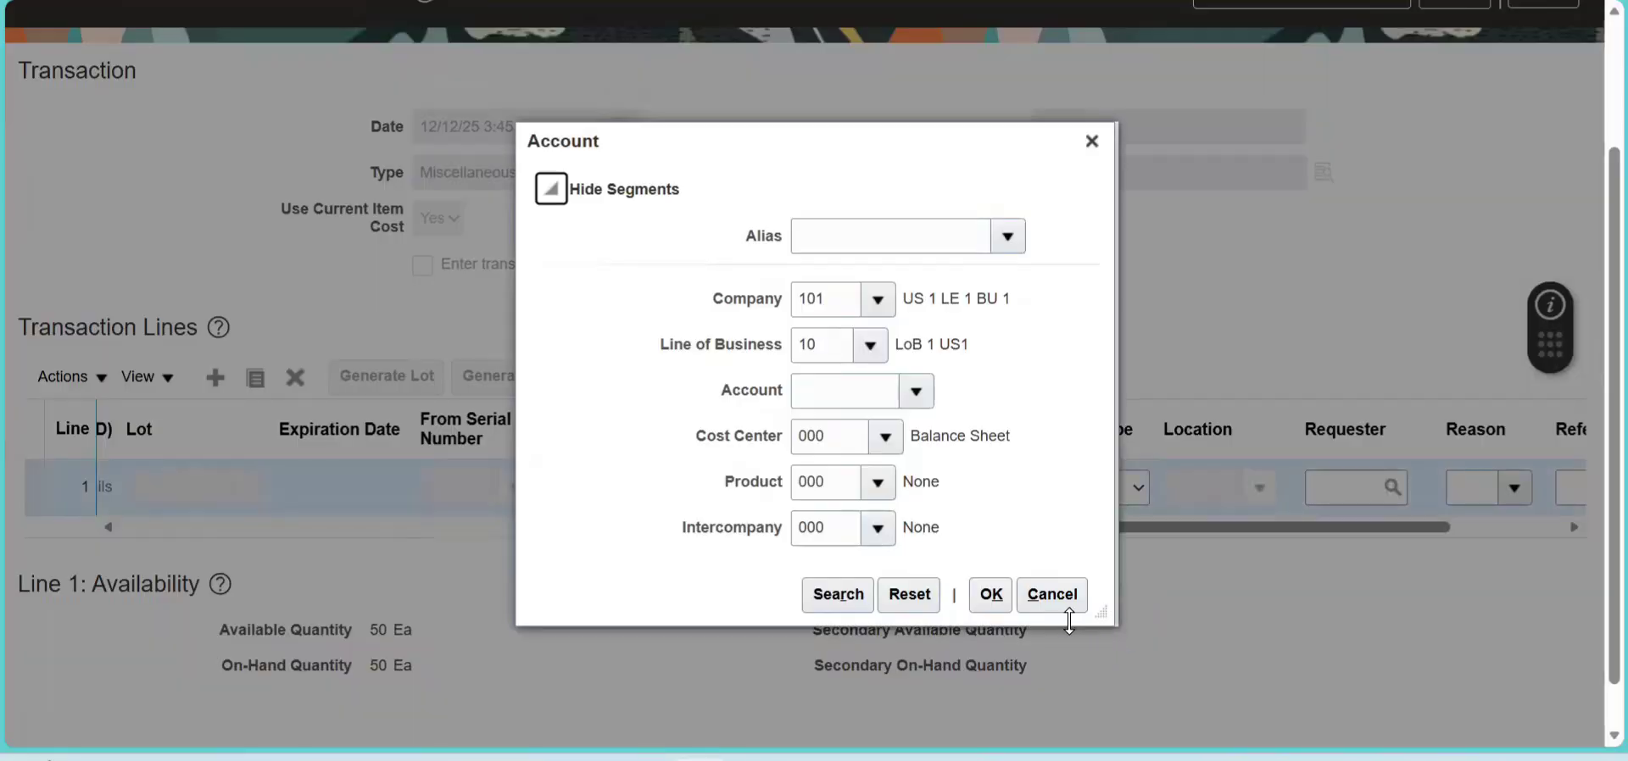
{"action": "left_click", "coordinate": [858, 596]}
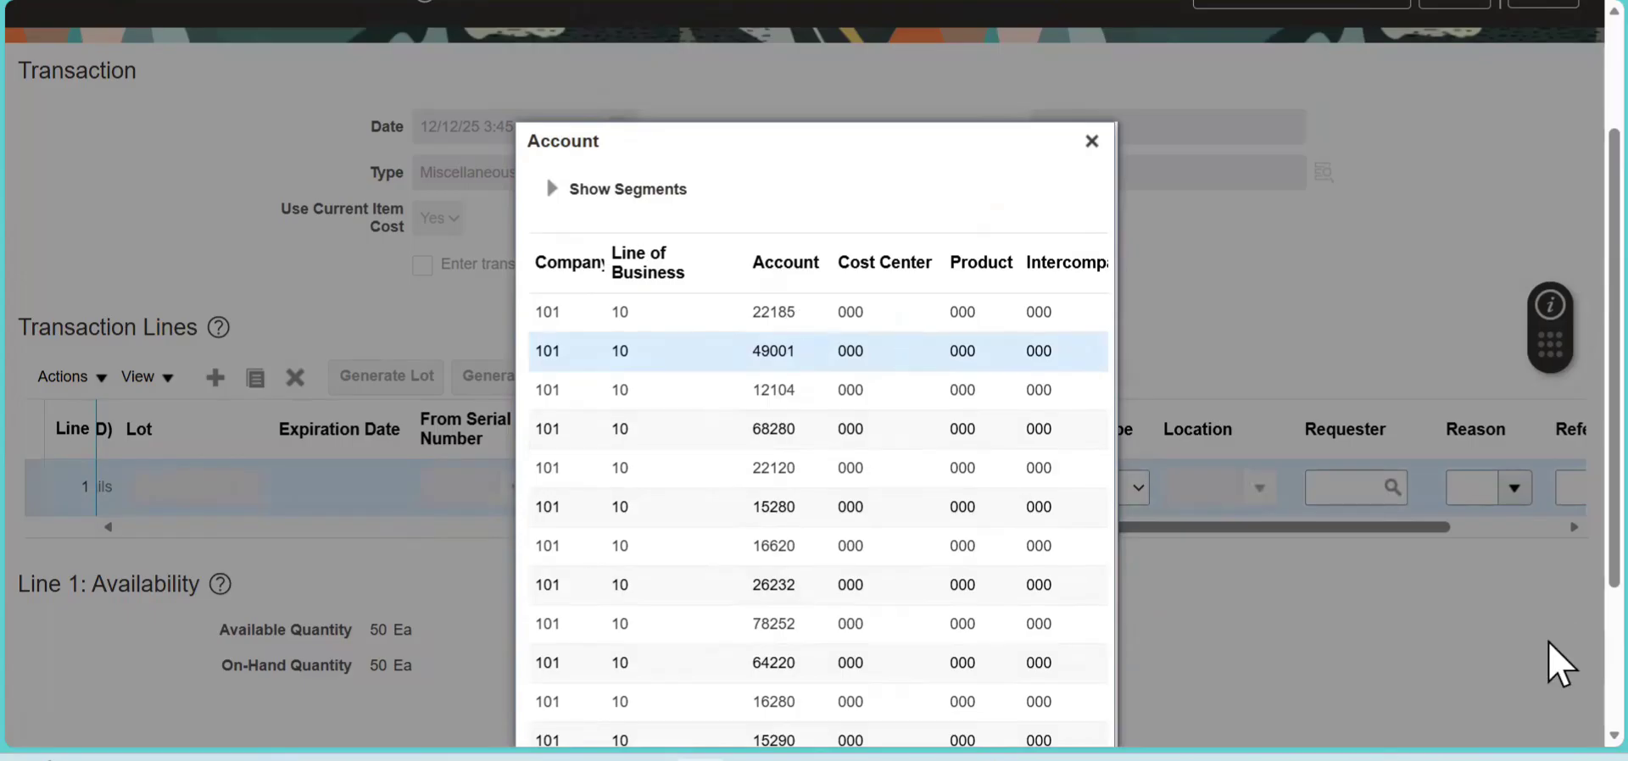
{"action": "scroll", "coordinate": [1365, 704], "scroll_direction": "down", "scroll_amount": 3}
{"action": "left_click", "coordinate": [990, 716]}
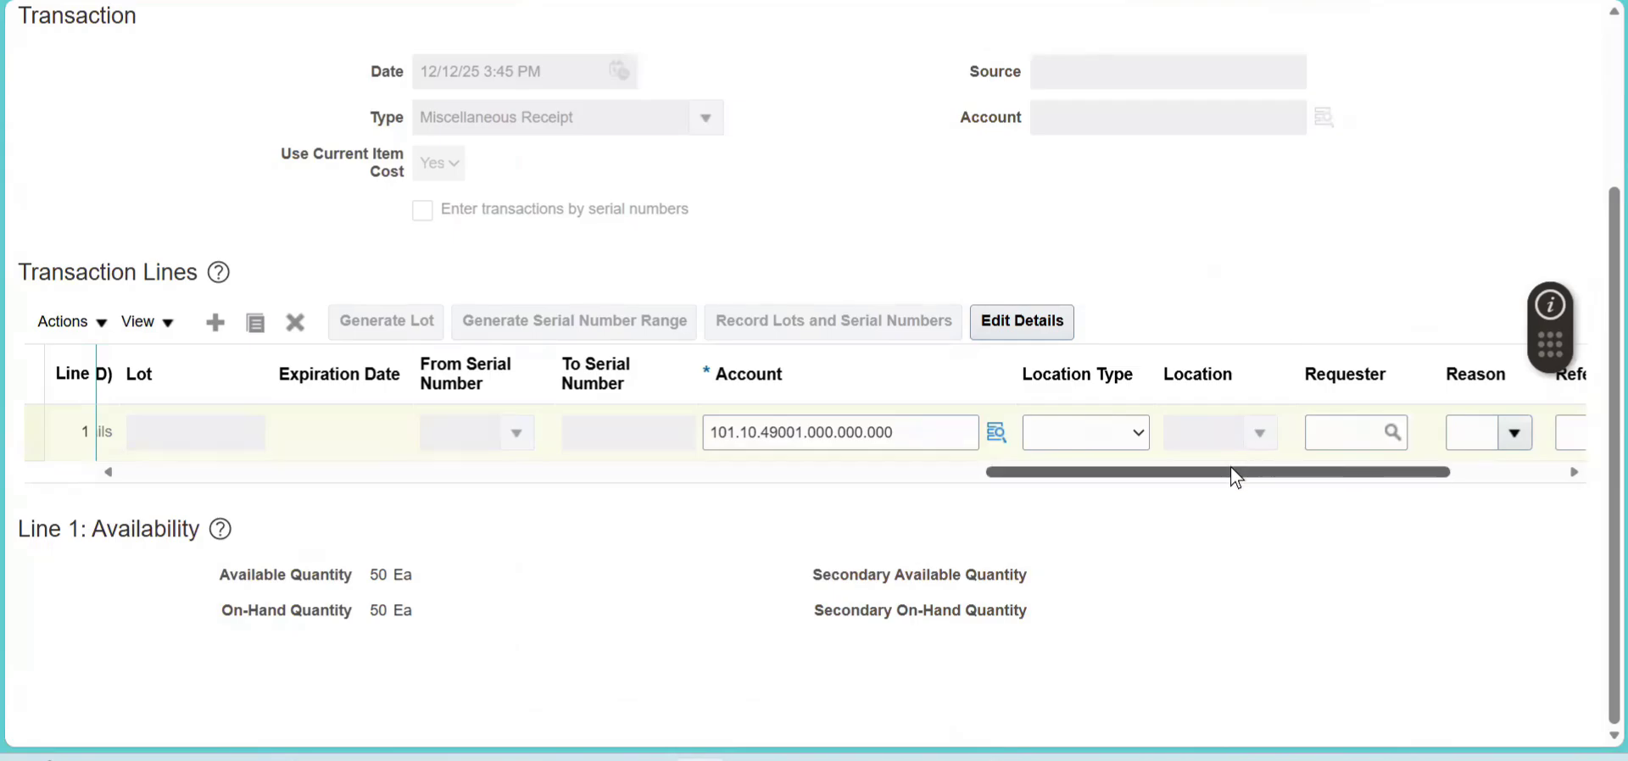
- Submit the miscellaneous receipt transaction
{"action": "scroll", "coordinate": [1237, 473], "scroll_direction": "up", "scroll_amount": 3}
{"action": "left_click_drag", "start_coordinate": [1405, 702], "coordinate": [1260, 689]}
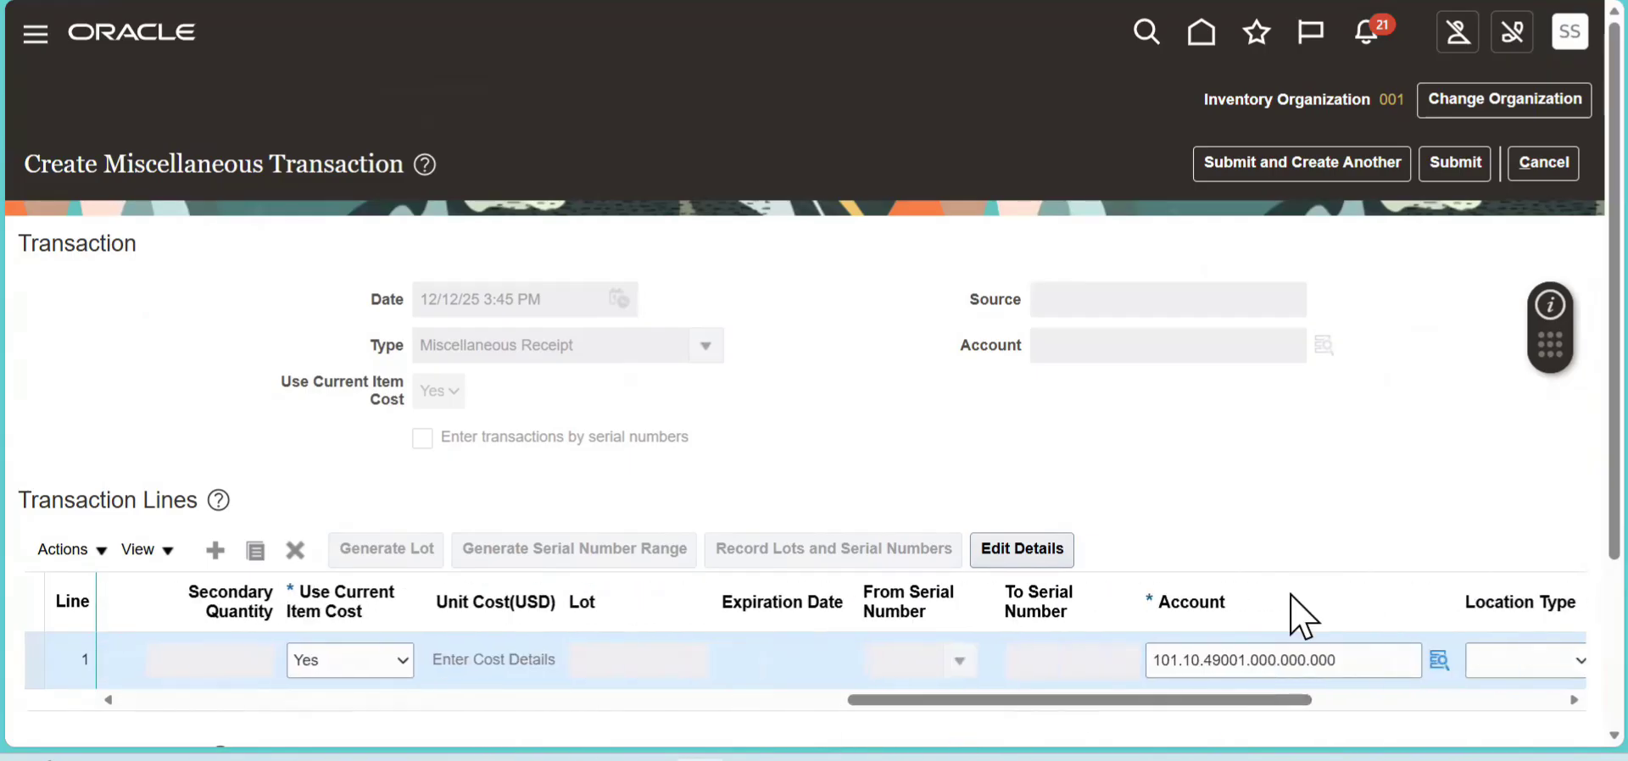
{"action": "left_click", "coordinate": [1460, 174]}
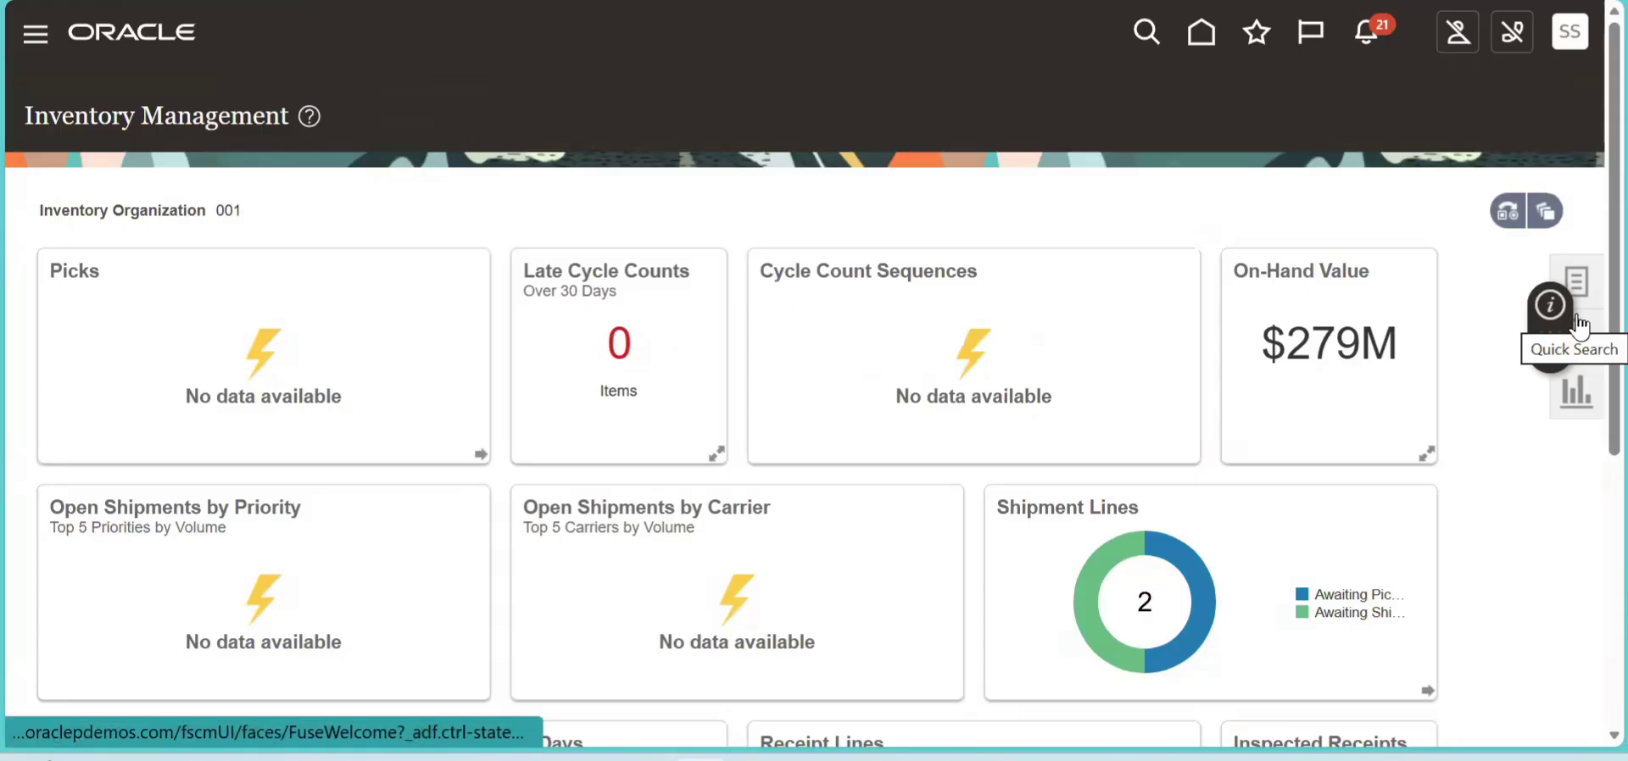
- Open Manage Item Quantities and search for item CM42059 in organization 001
{"action": "left_click_drag", "start_coordinate": [1553, 329], "coordinate": [1400, 182]}
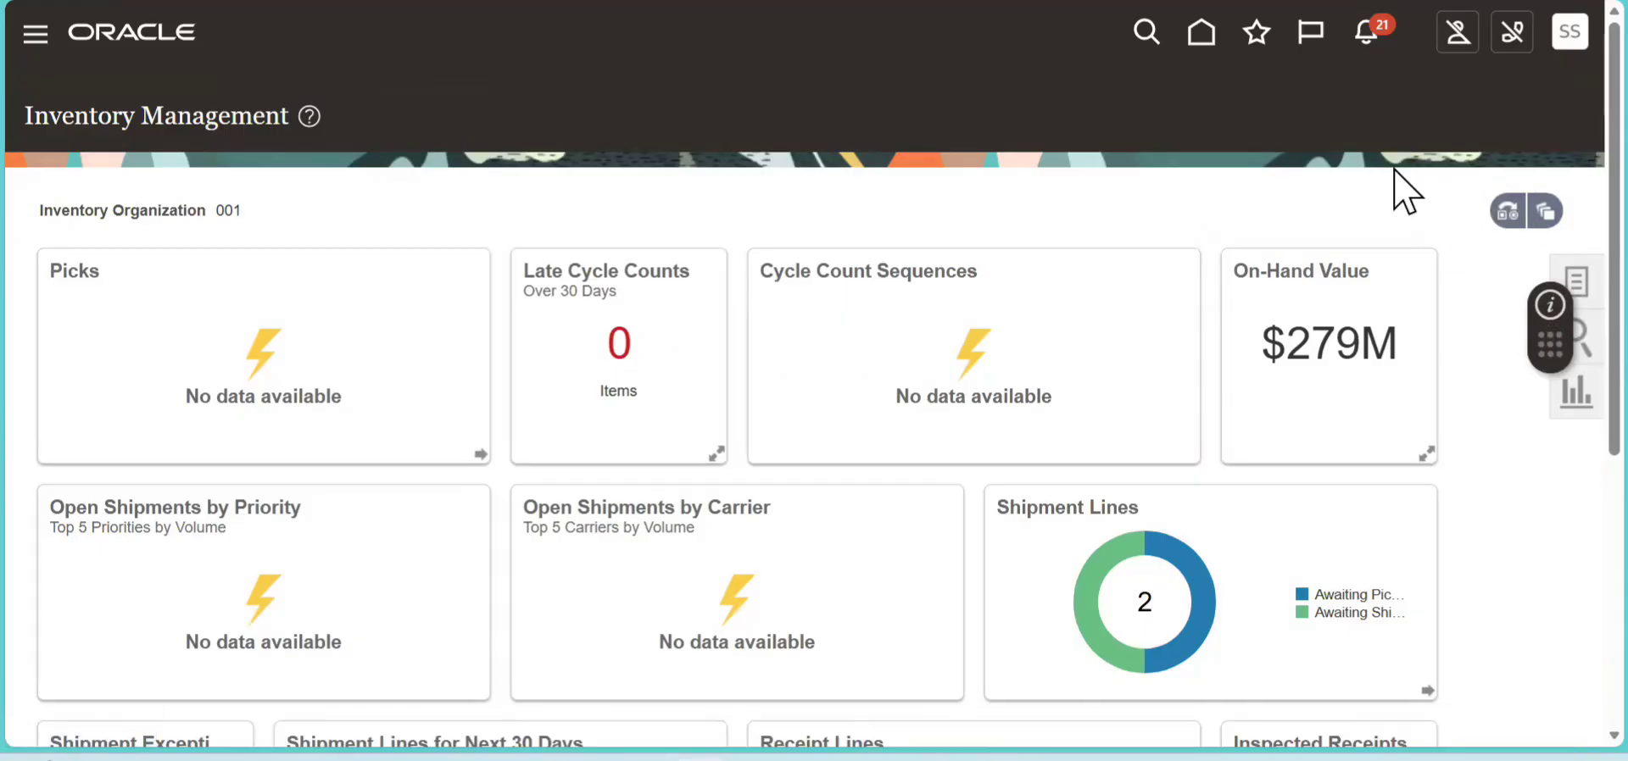
{"action": "left_click", "coordinate": [1571, 280]}
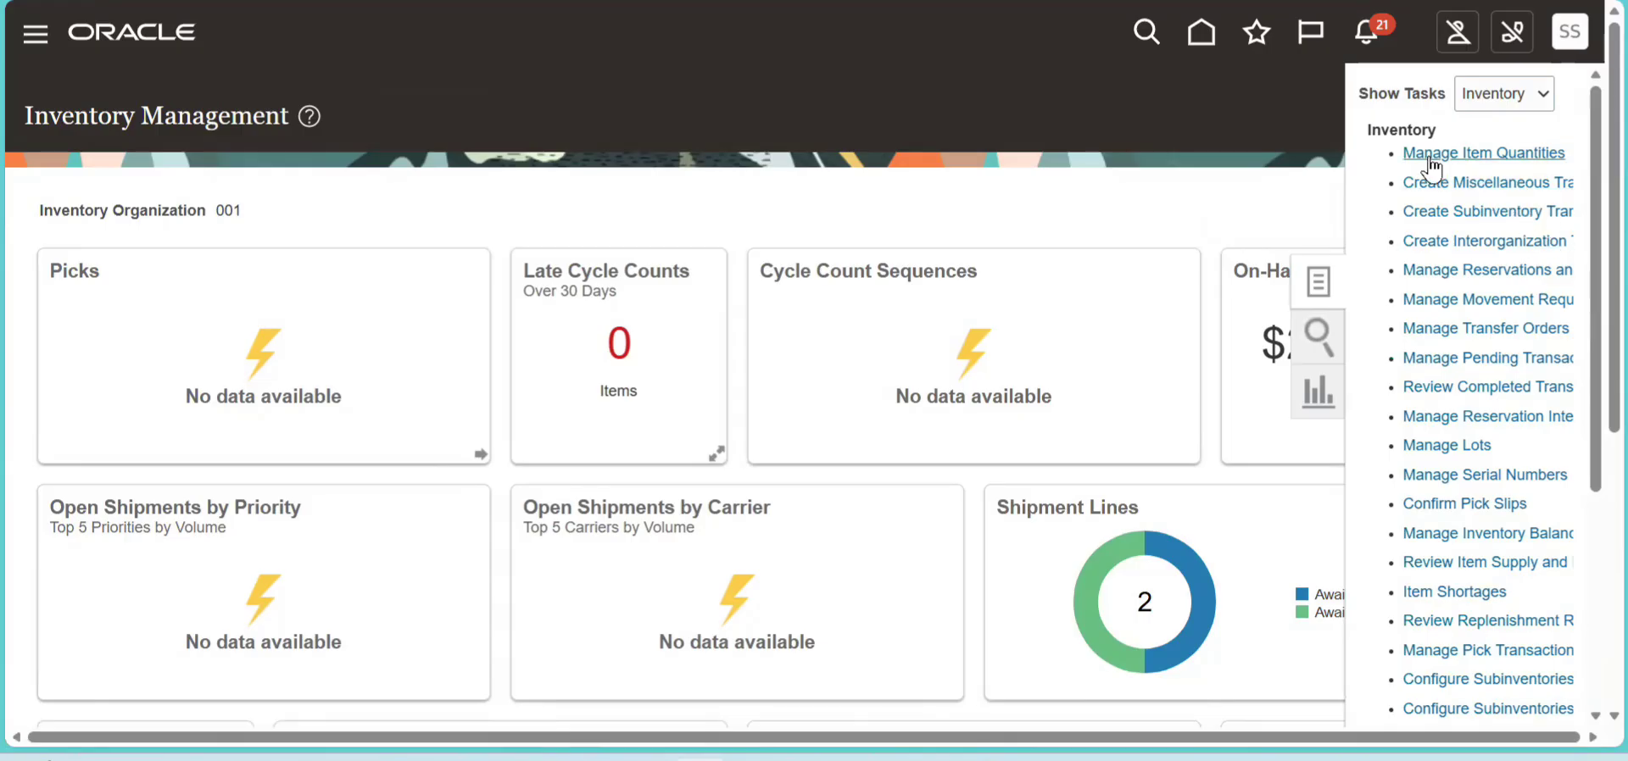
{"action": "left_click", "coordinate": [1469, 153]}
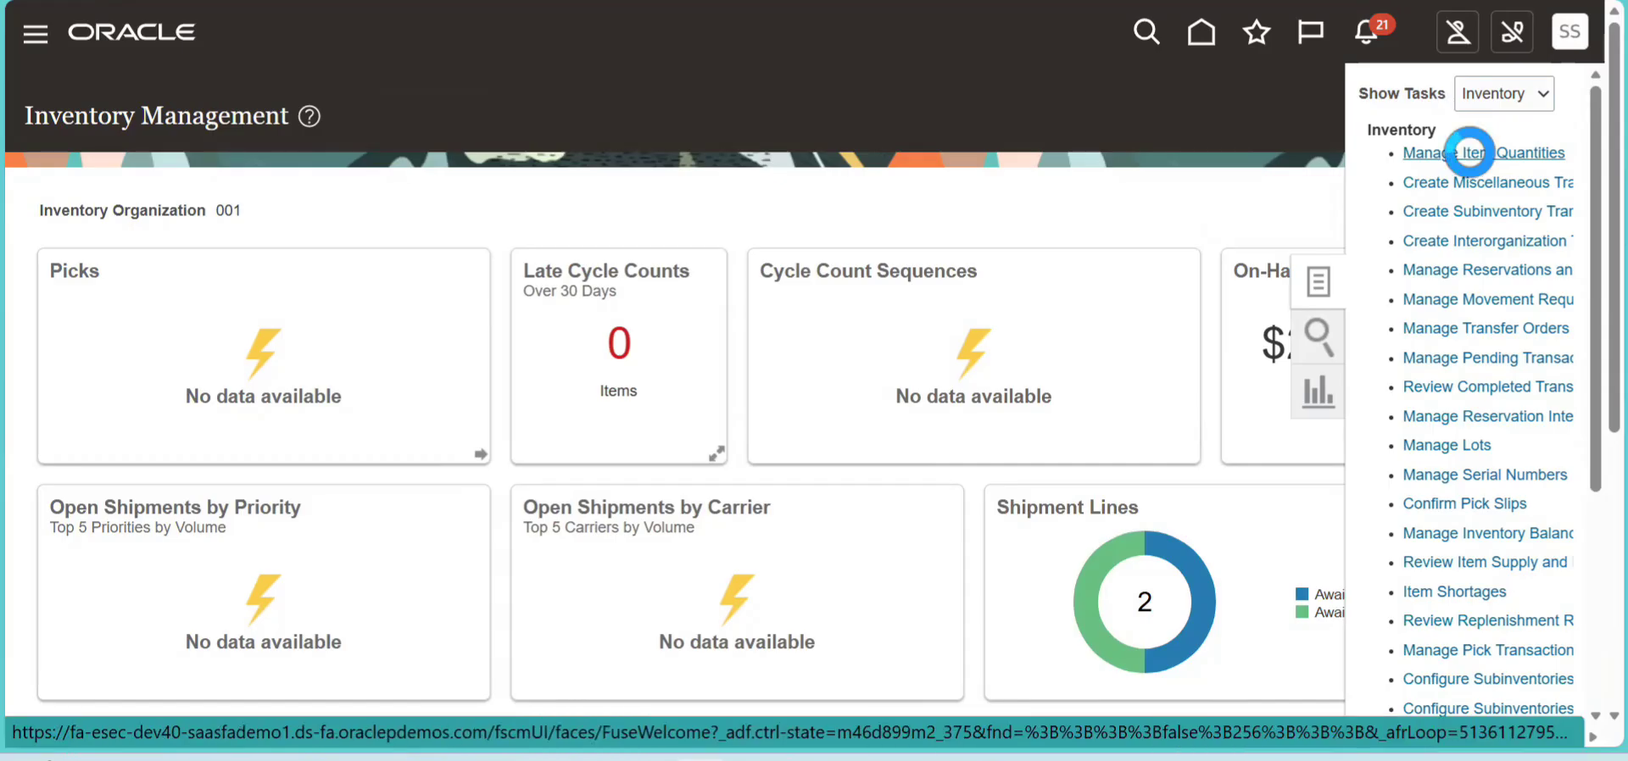
{"action": "left_click", "coordinate": [273, 321]}
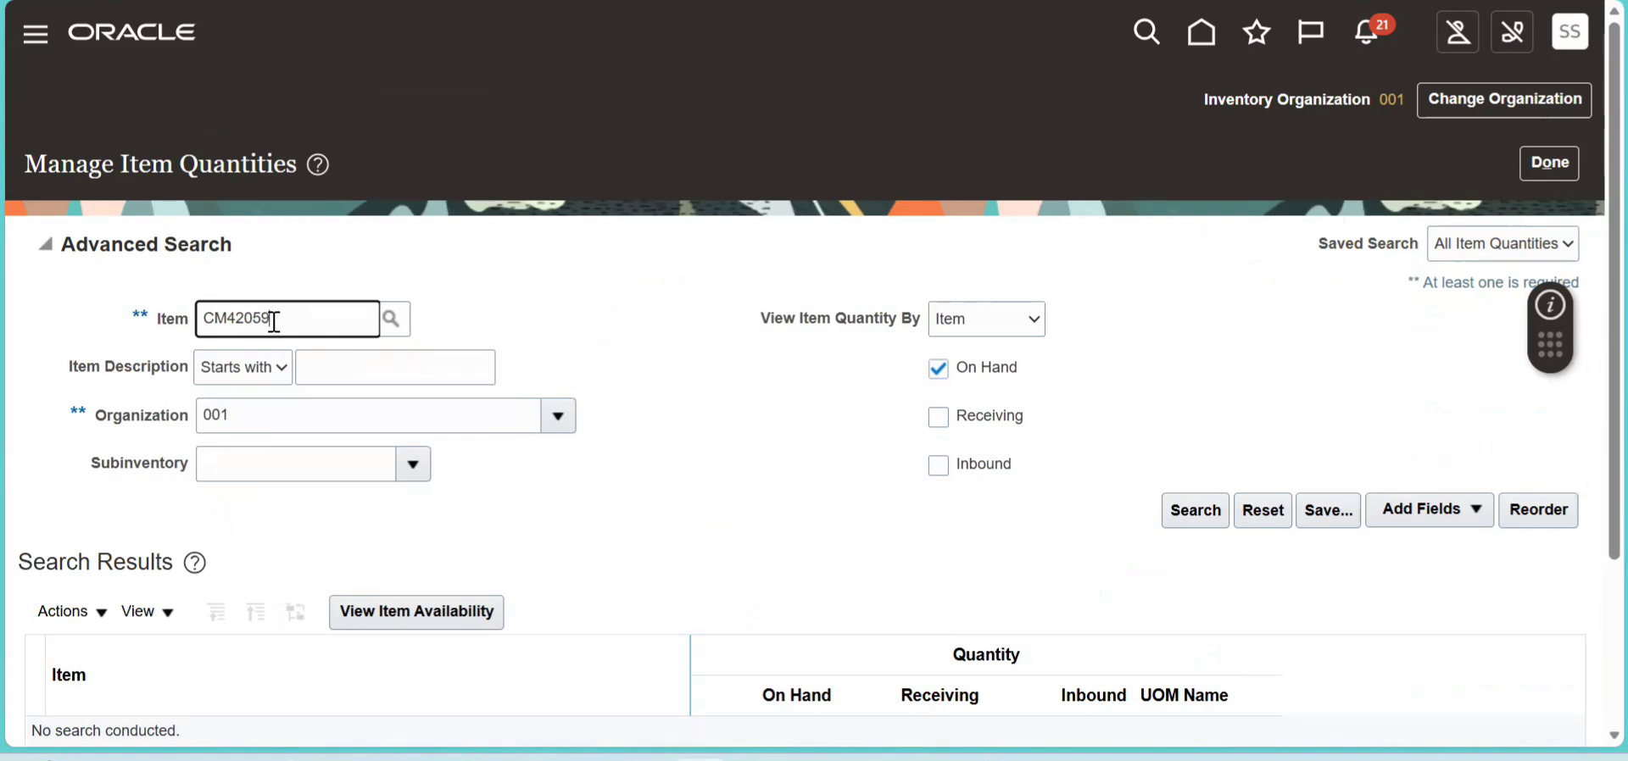
{"action": "left_click", "coordinate": [1196, 510]}
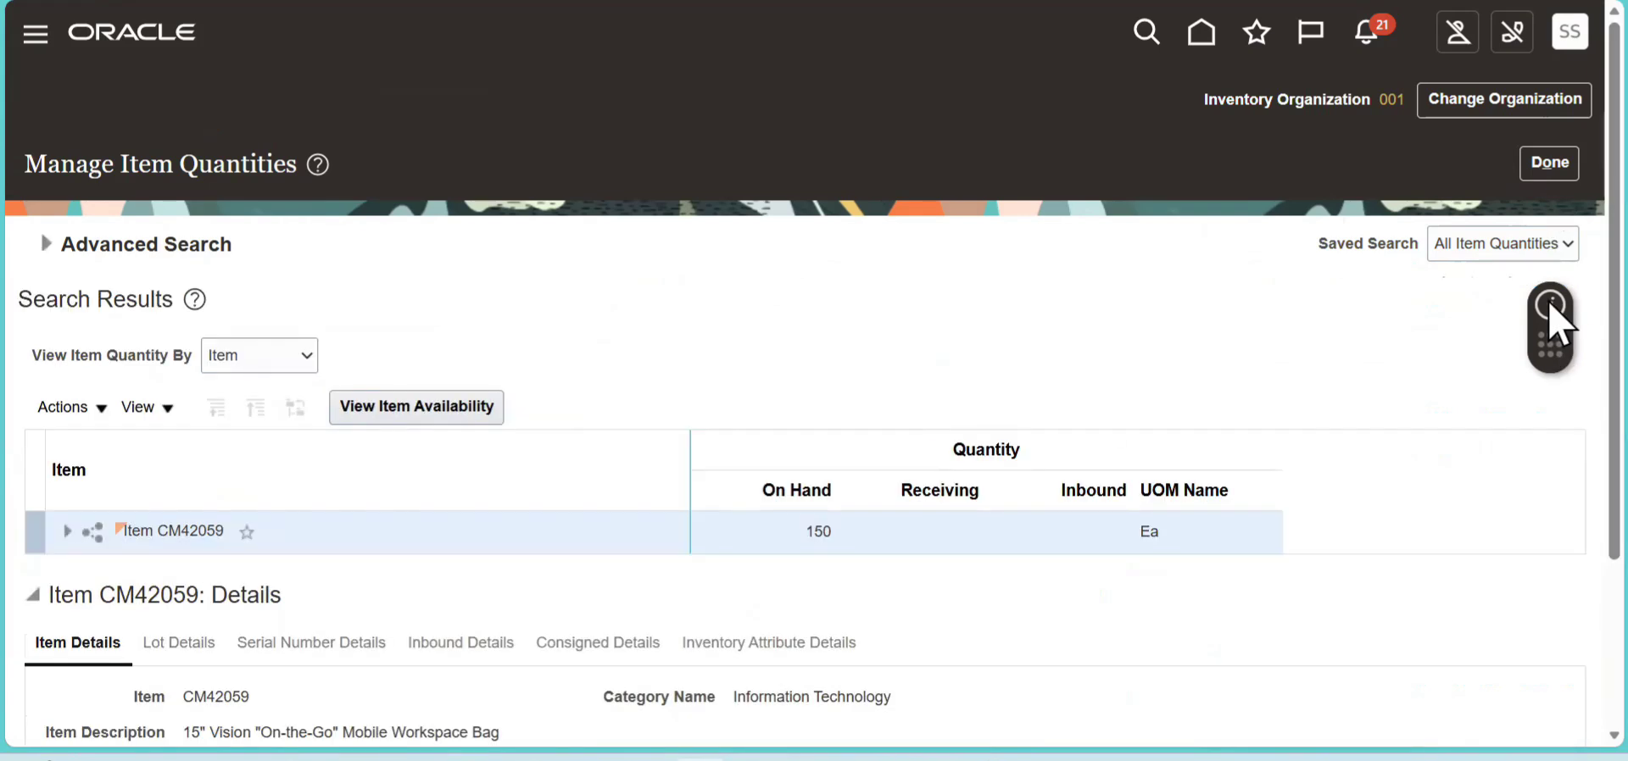
- Expand item CM42059 and Organization 001 to examine the quantities by subinventory
{"action": "left_click", "coordinate": [68, 532]}
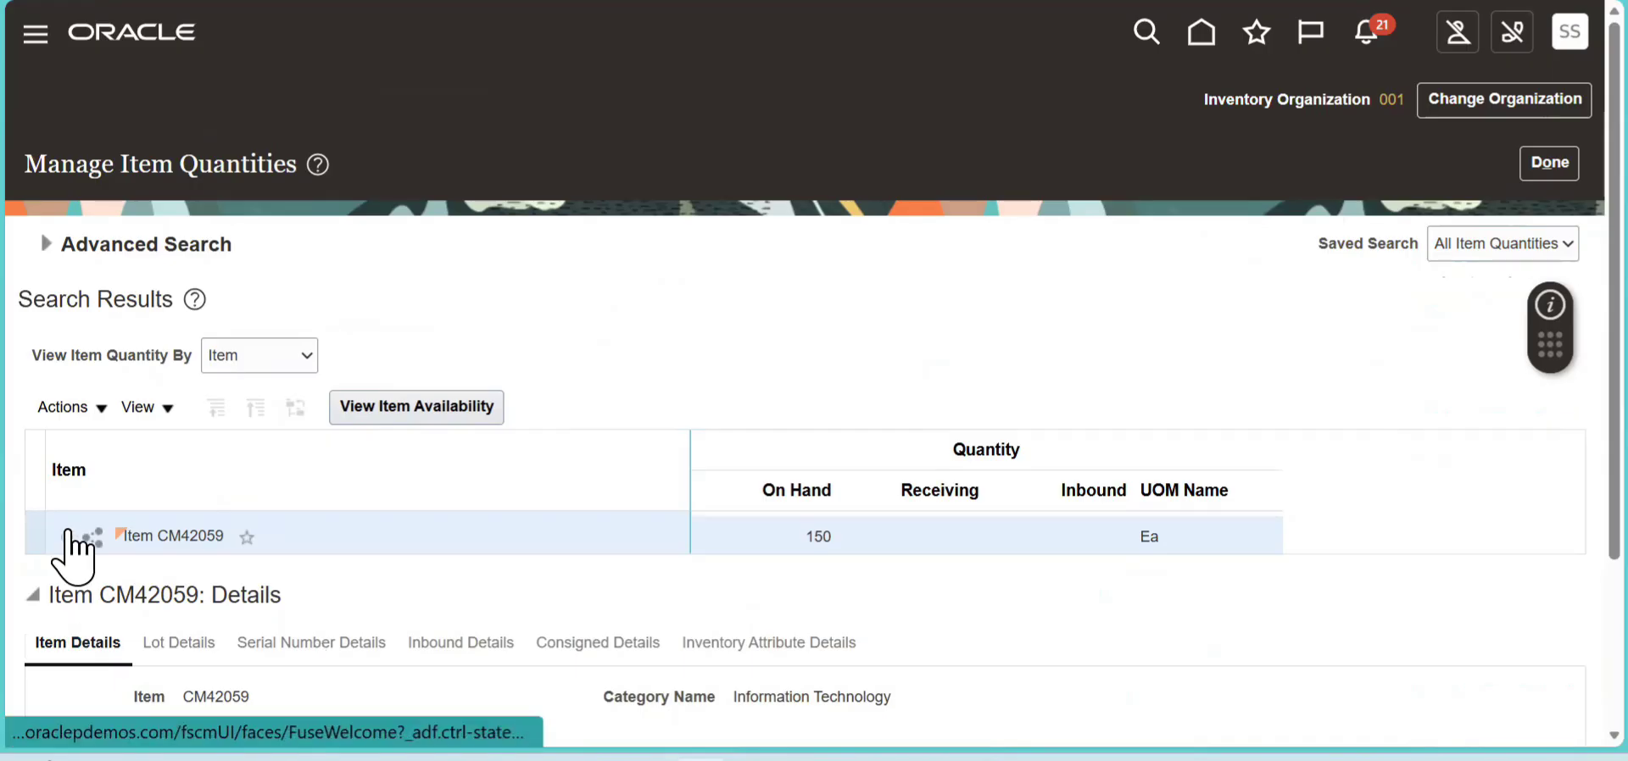
{"action": "scroll", "coordinate": [472, 526], "scroll_direction": "down", "scroll_amount": 3}
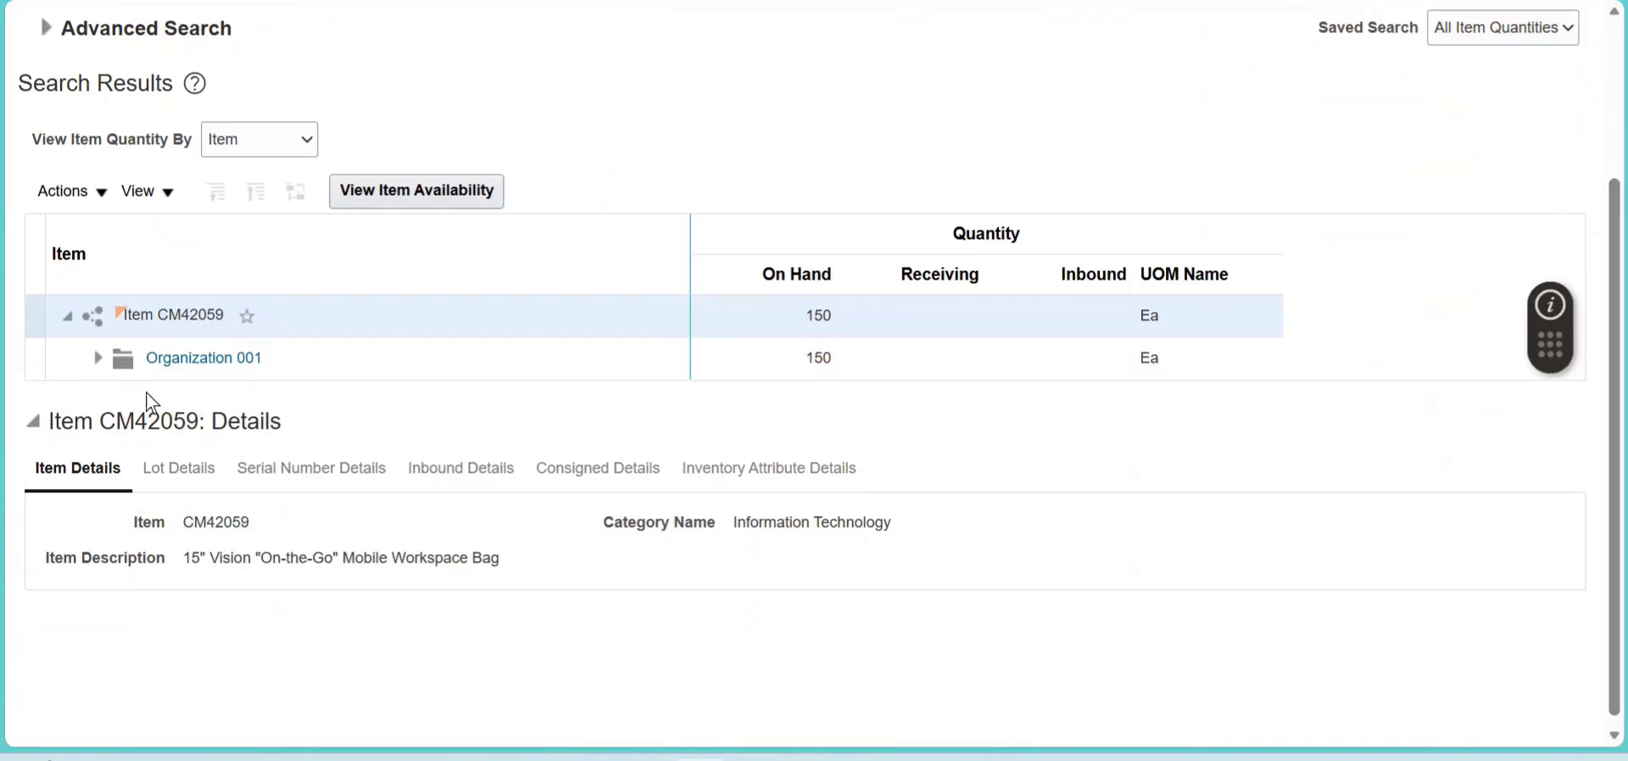
{"action": "left_click", "coordinate": [98, 358]}
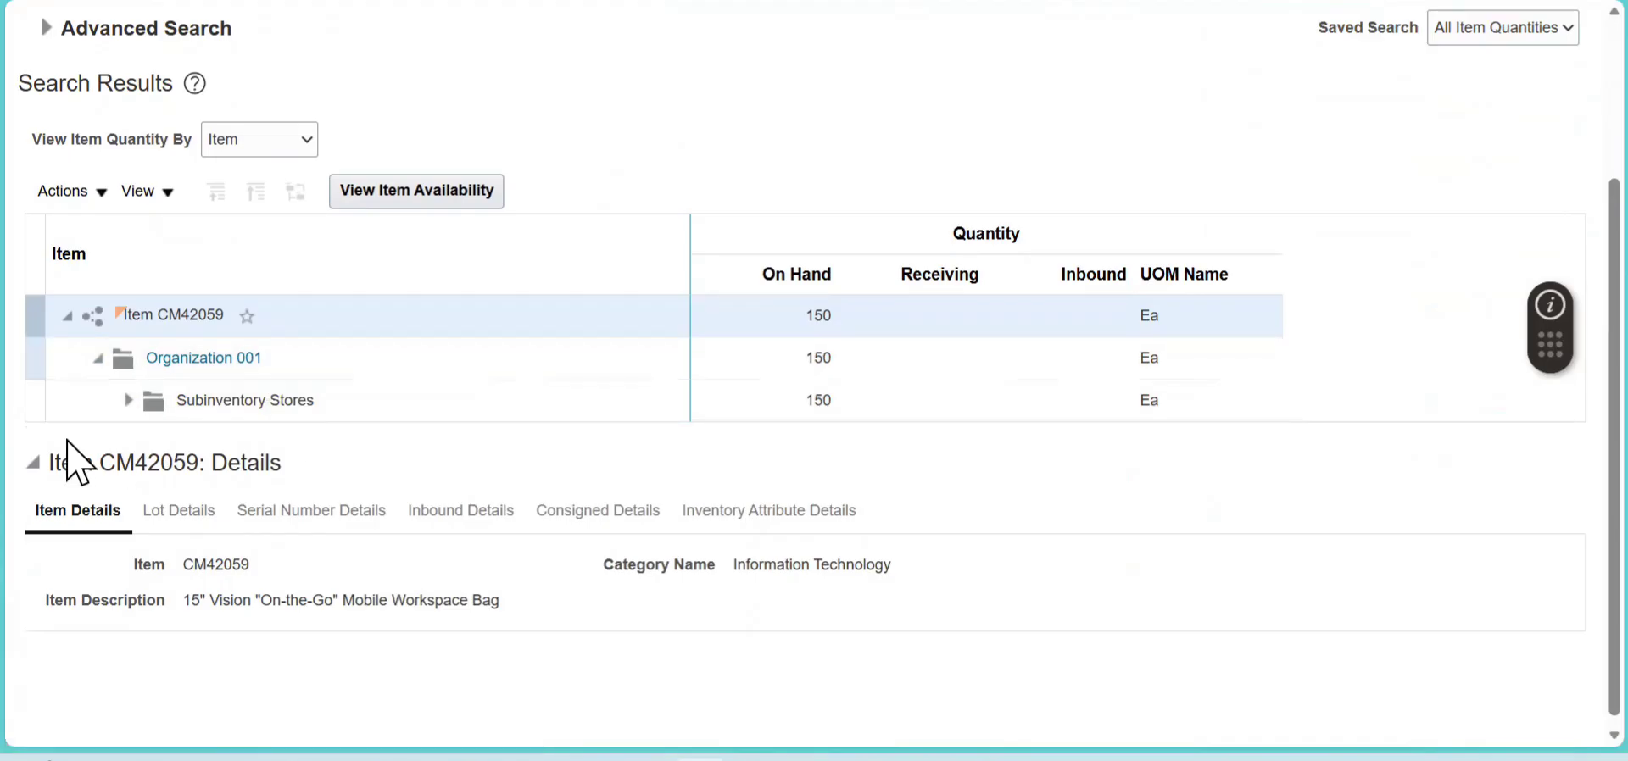
- Request a miscellaneous transaction for item CM42059 from its Stores subinventory quantity
{"action": "left_click", "coordinate": [77, 402]}
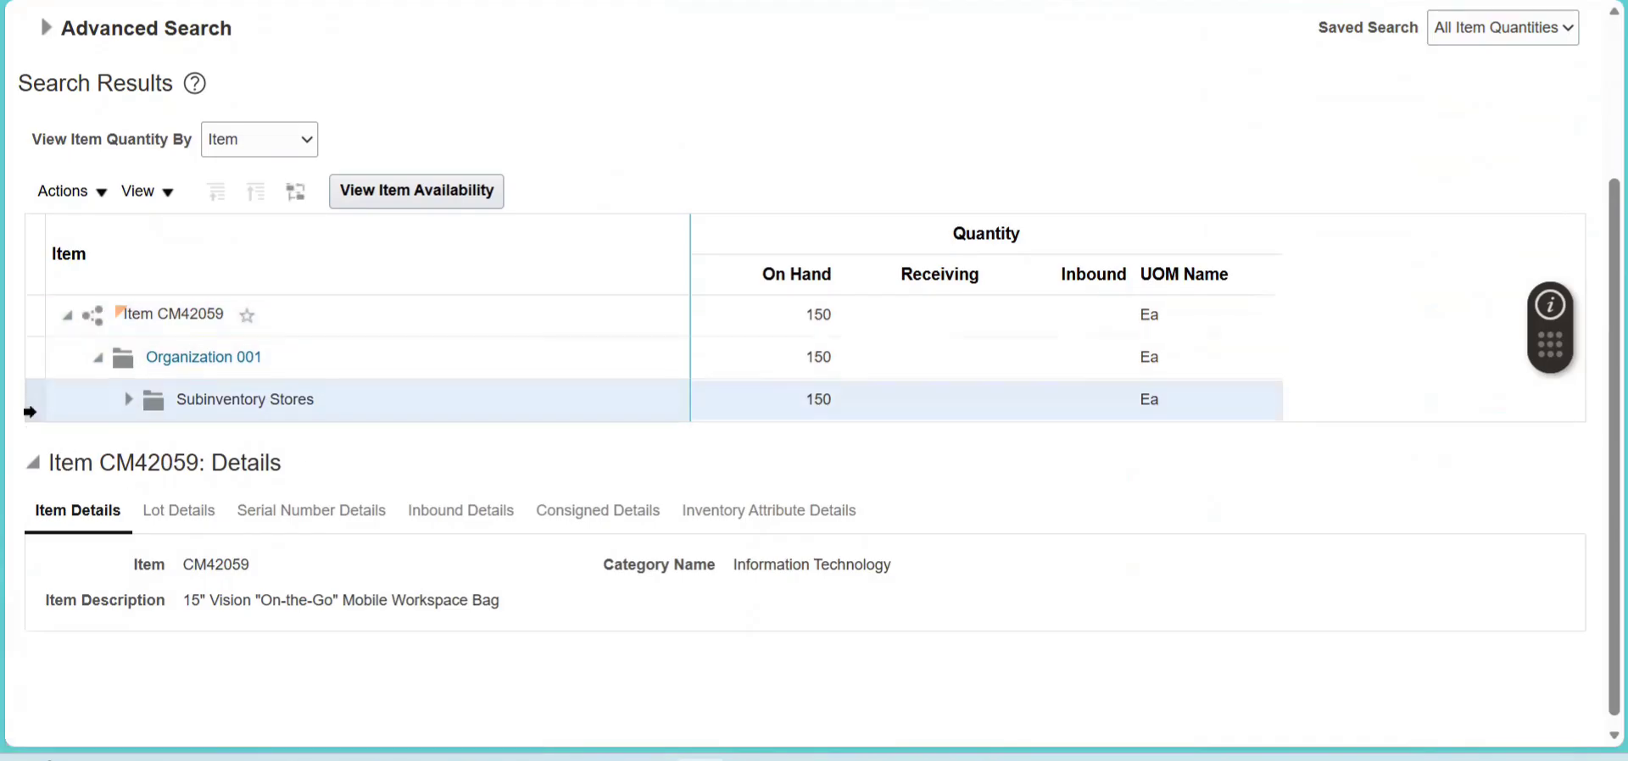
{"action": "left_click", "coordinate": [103, 193]}
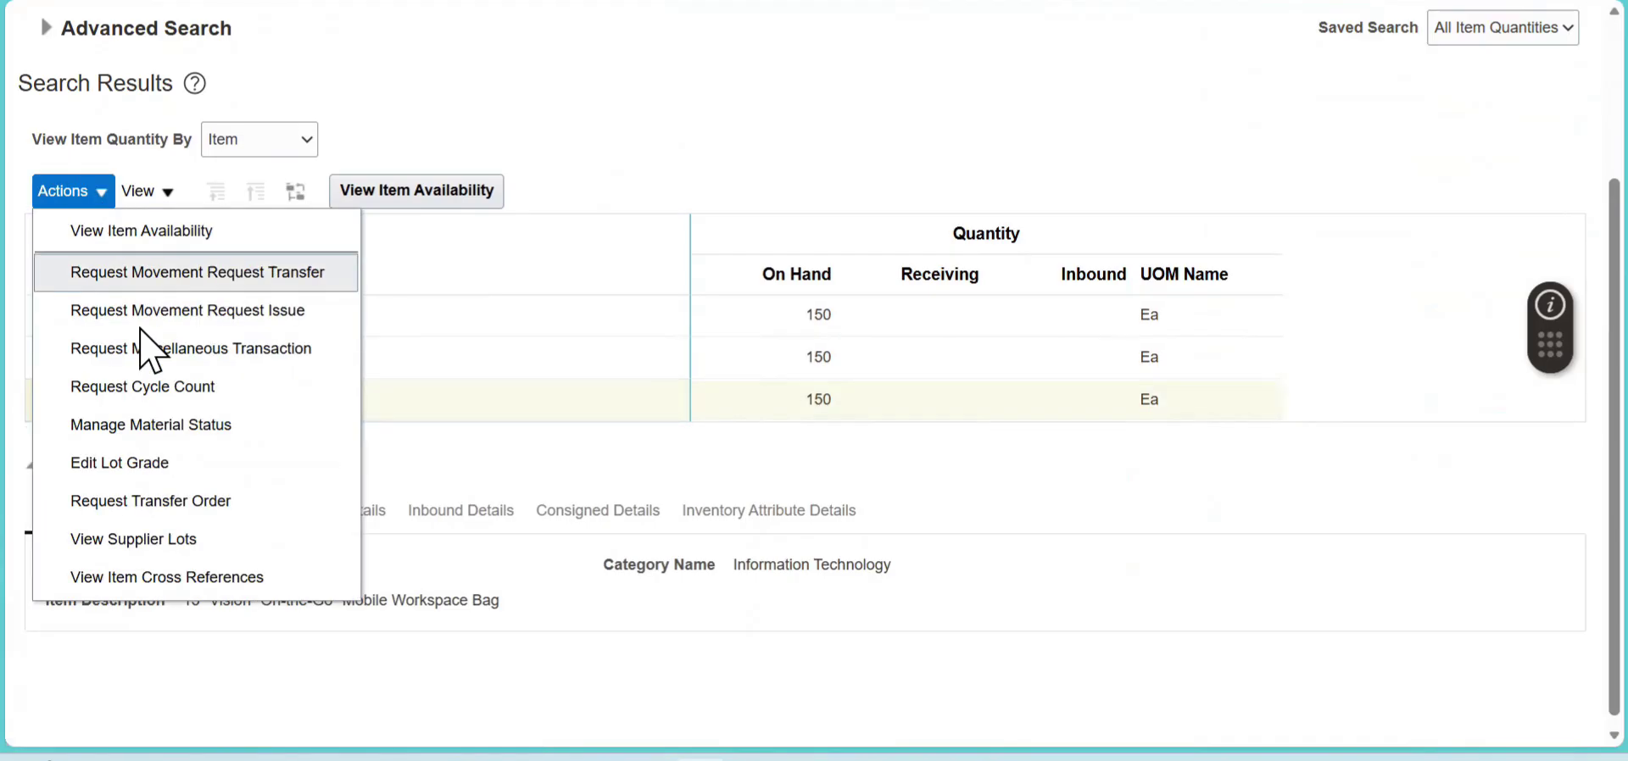
{"action": "left_click", "coordinate": [280, 350]}
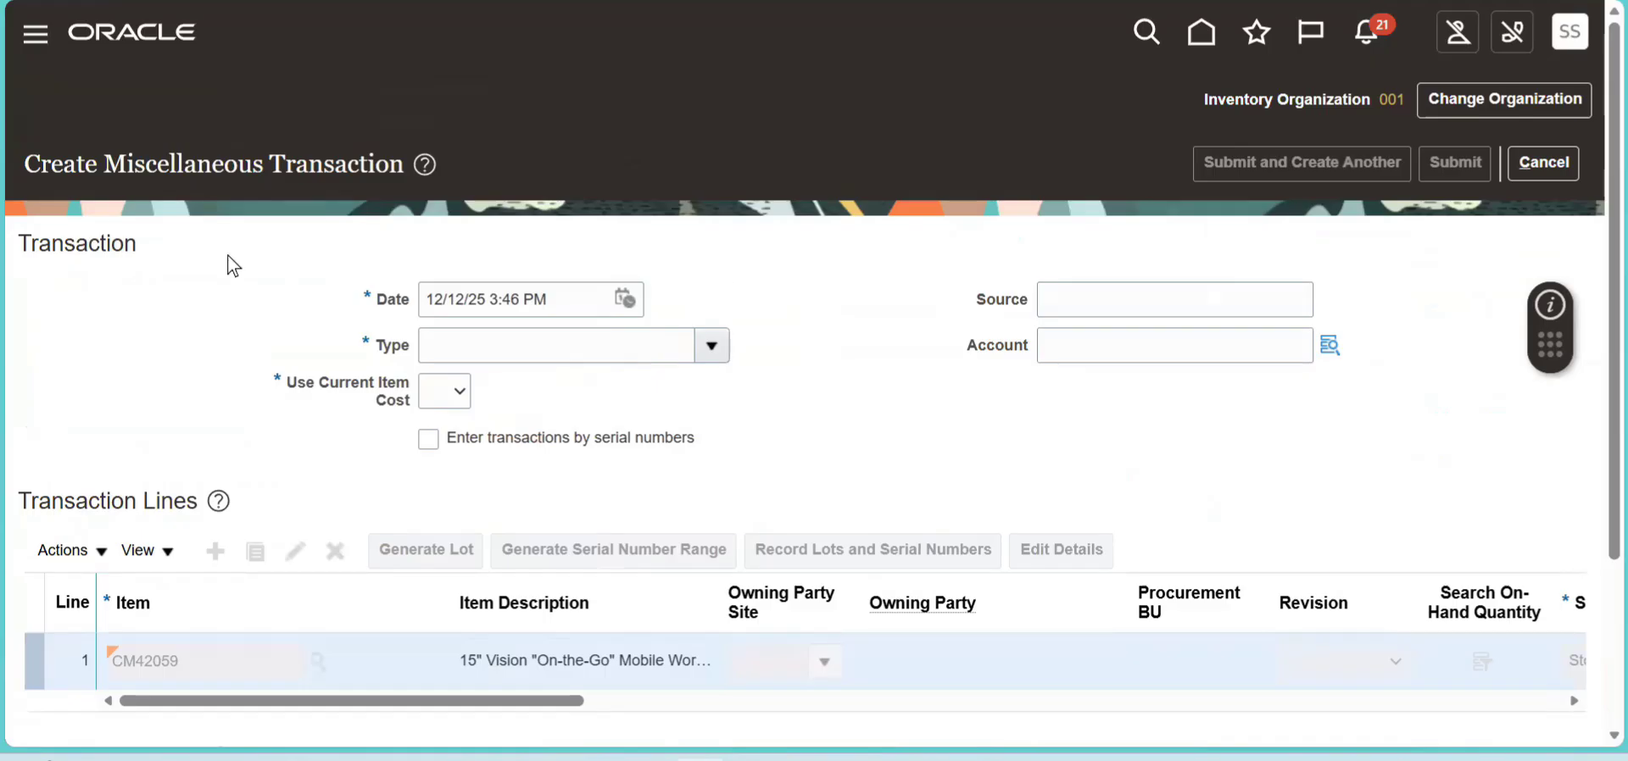
{"action": "left_click_drag", "start_coordinate": [76, 174], "coordinate": [399, 168]}
- Set the transaction type to Miscellaneous issue and use the current item cost
{"action": "left_click", "coordinate": [712, 345]}
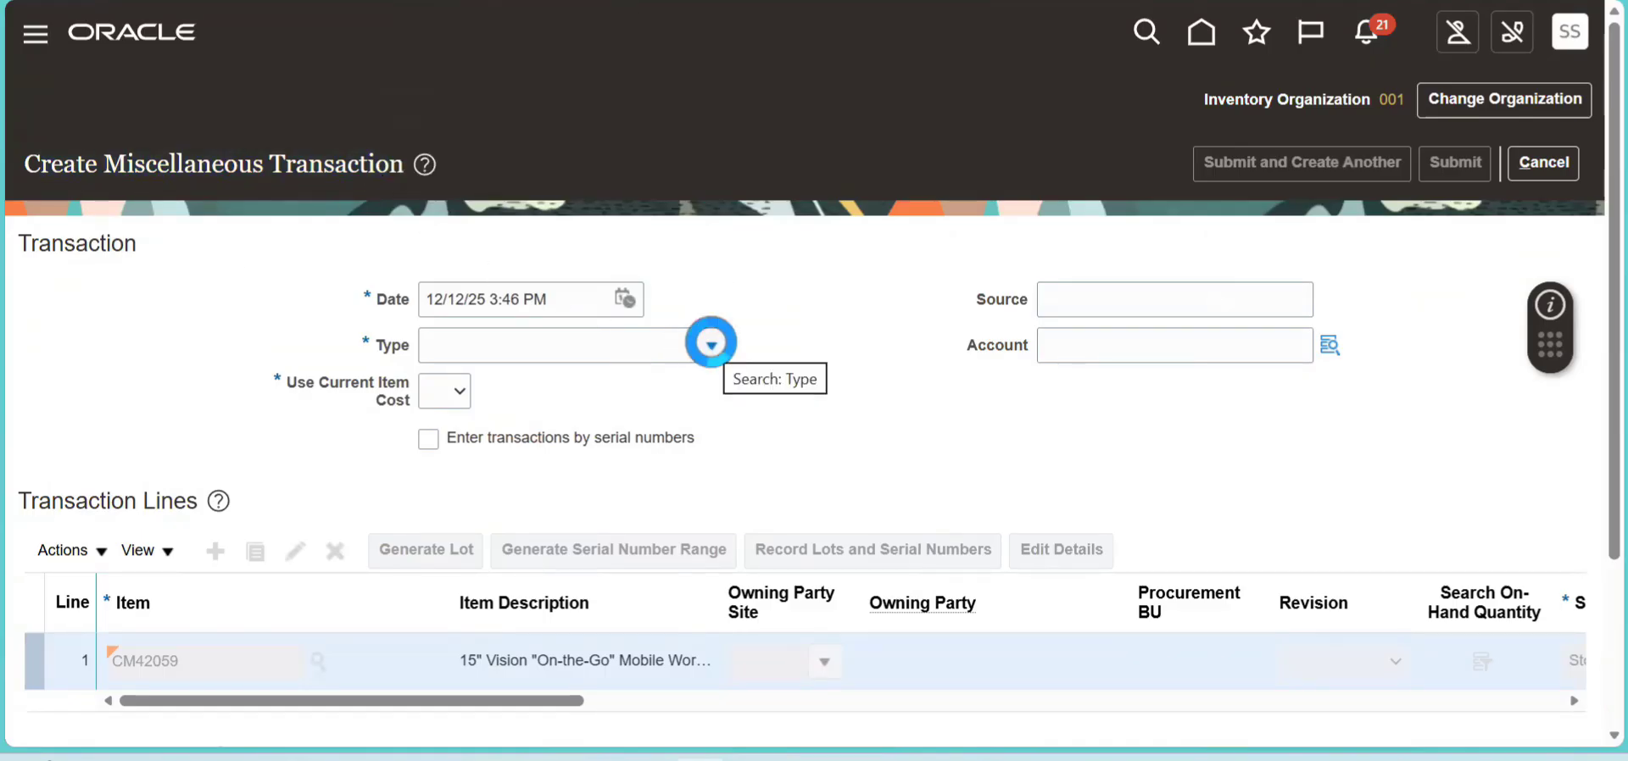
{"action": "left_click_drag", "start_coordinate": [720, 429], "coordinate": [723, 670]}
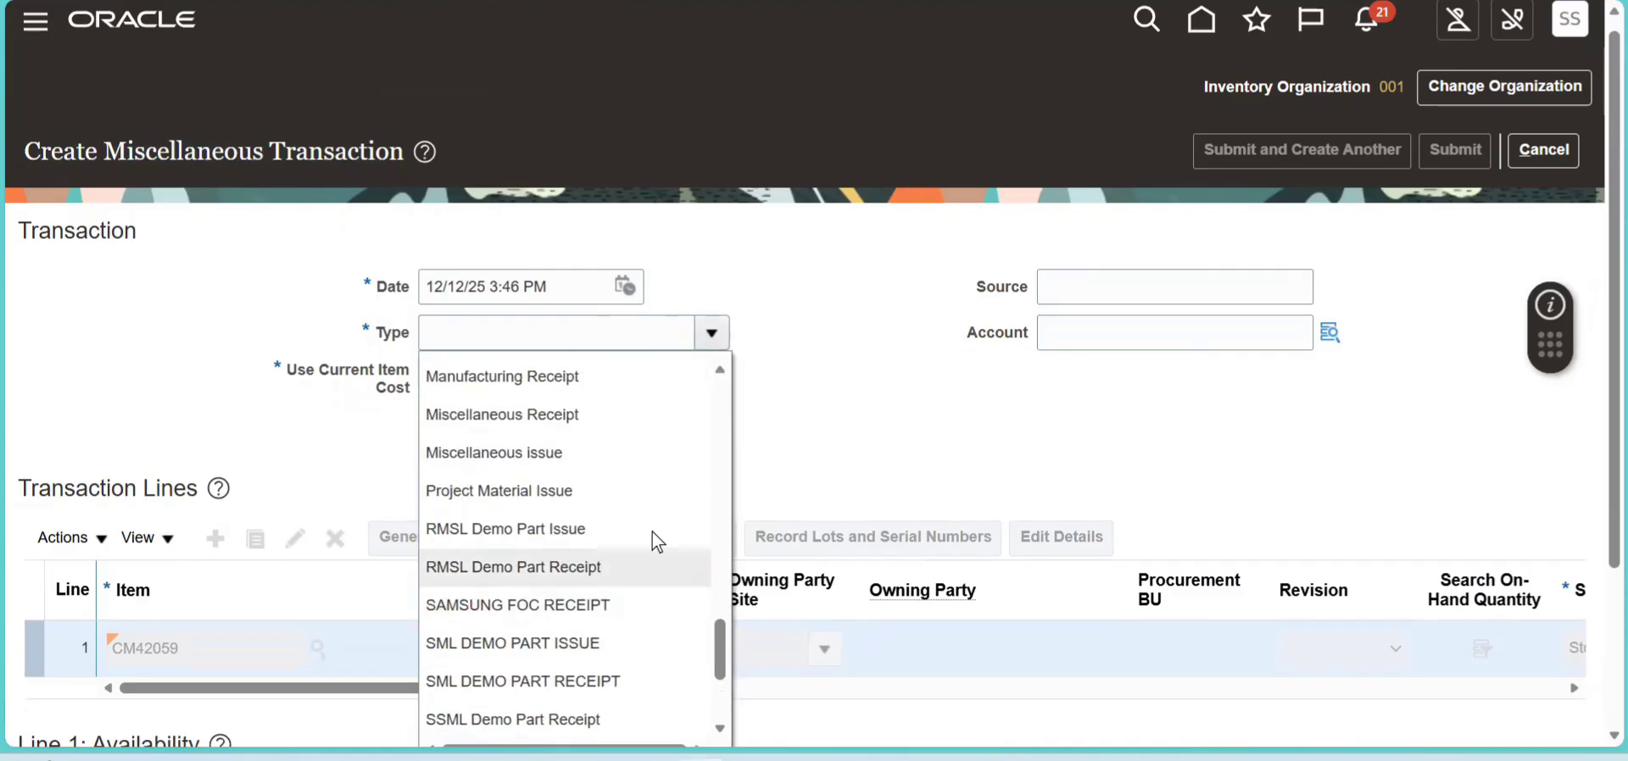
{"action": "left_click", "coordinate": [538, 453]}
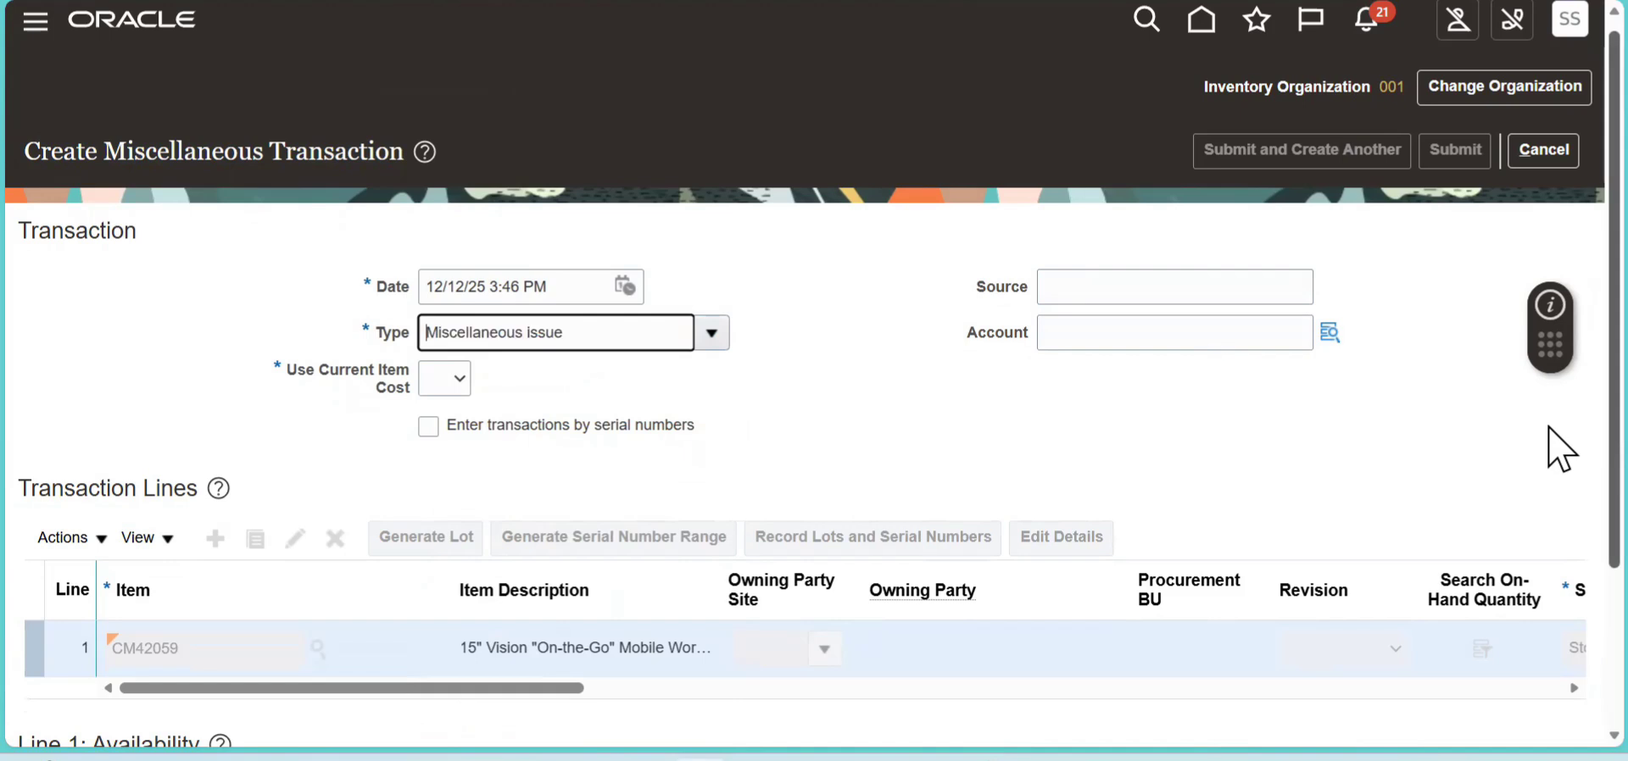
{"action": "scroll", "coordinate": [1550, 246], "scroll_direction": "down", "scroll_amount": 2}
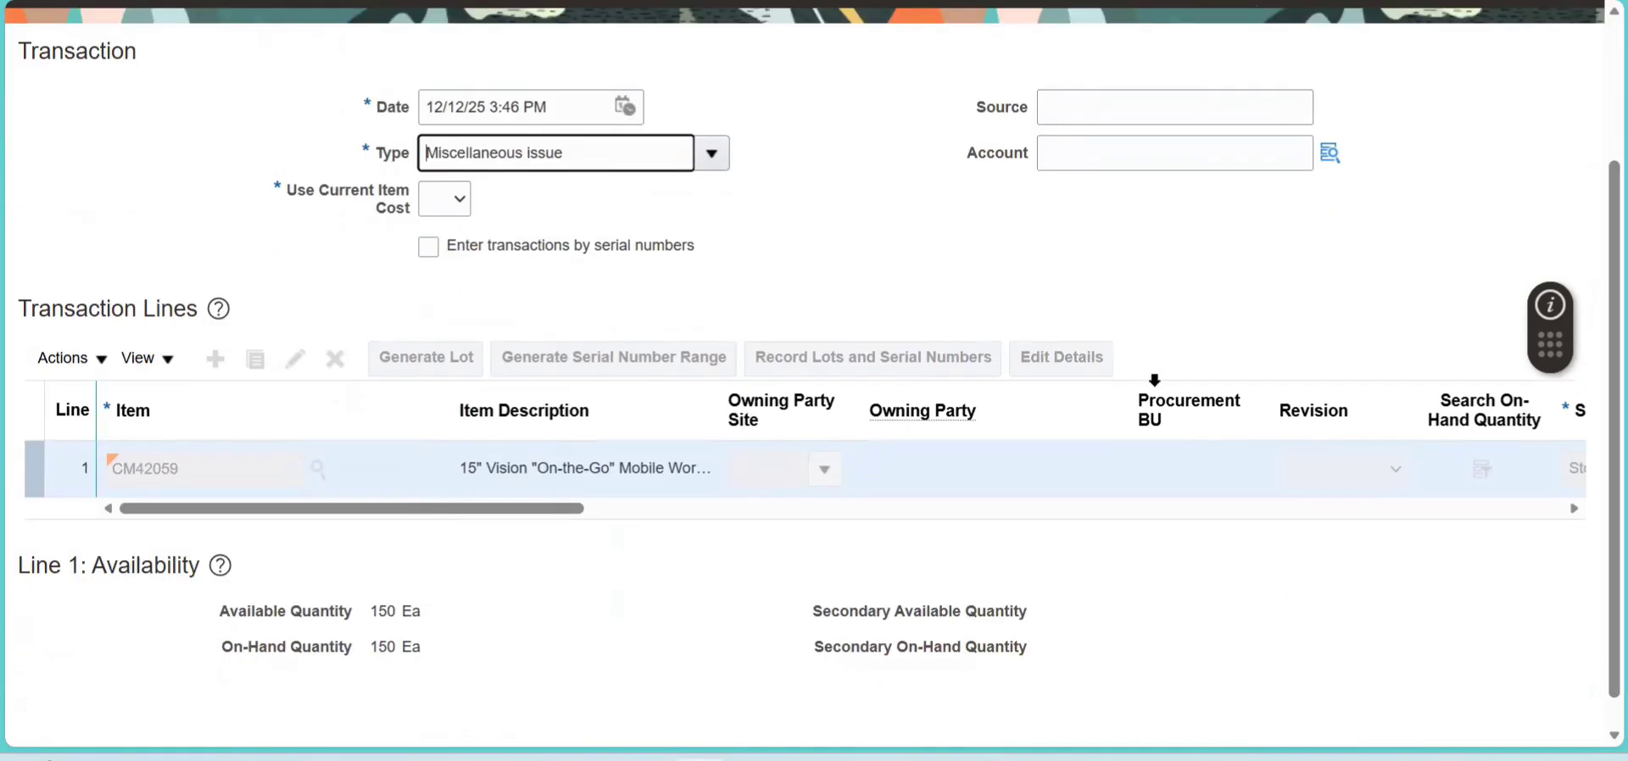
{"action": "left_click", "coordinate": [458, 202]}
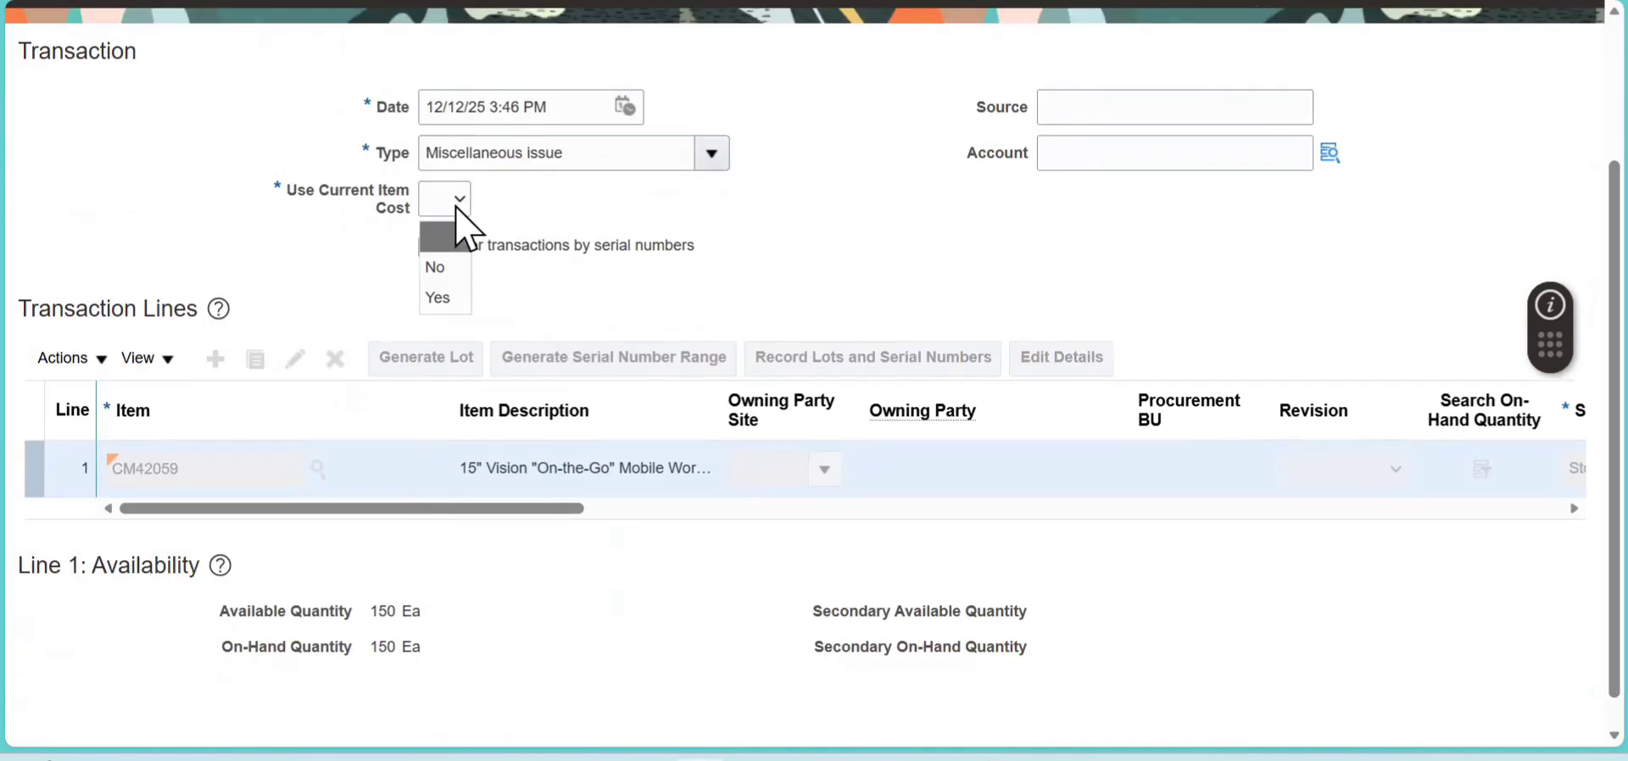
{"action": "left_click", "coordinate": [455, 297]}
- Make the CM42059 transaction line editable and enter a quantity of 10
{"action": "left_click_drag", "start_coordinate": [577, 508], "coordinate": [842, 544]}
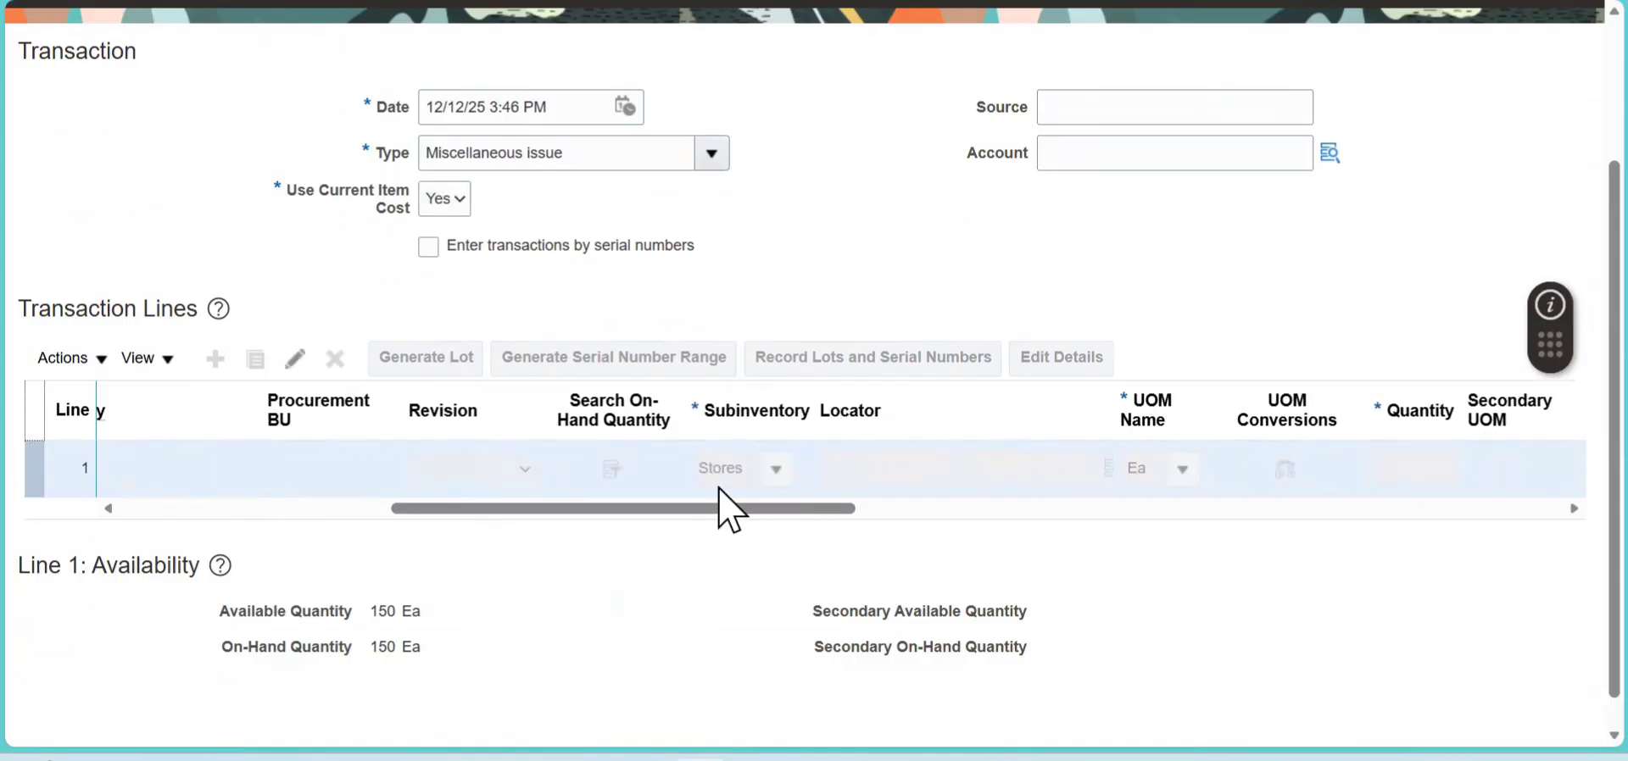
{"action": "left_click_drag", "start_coordinate": [770, 509], "coordinate": [217, 508]}
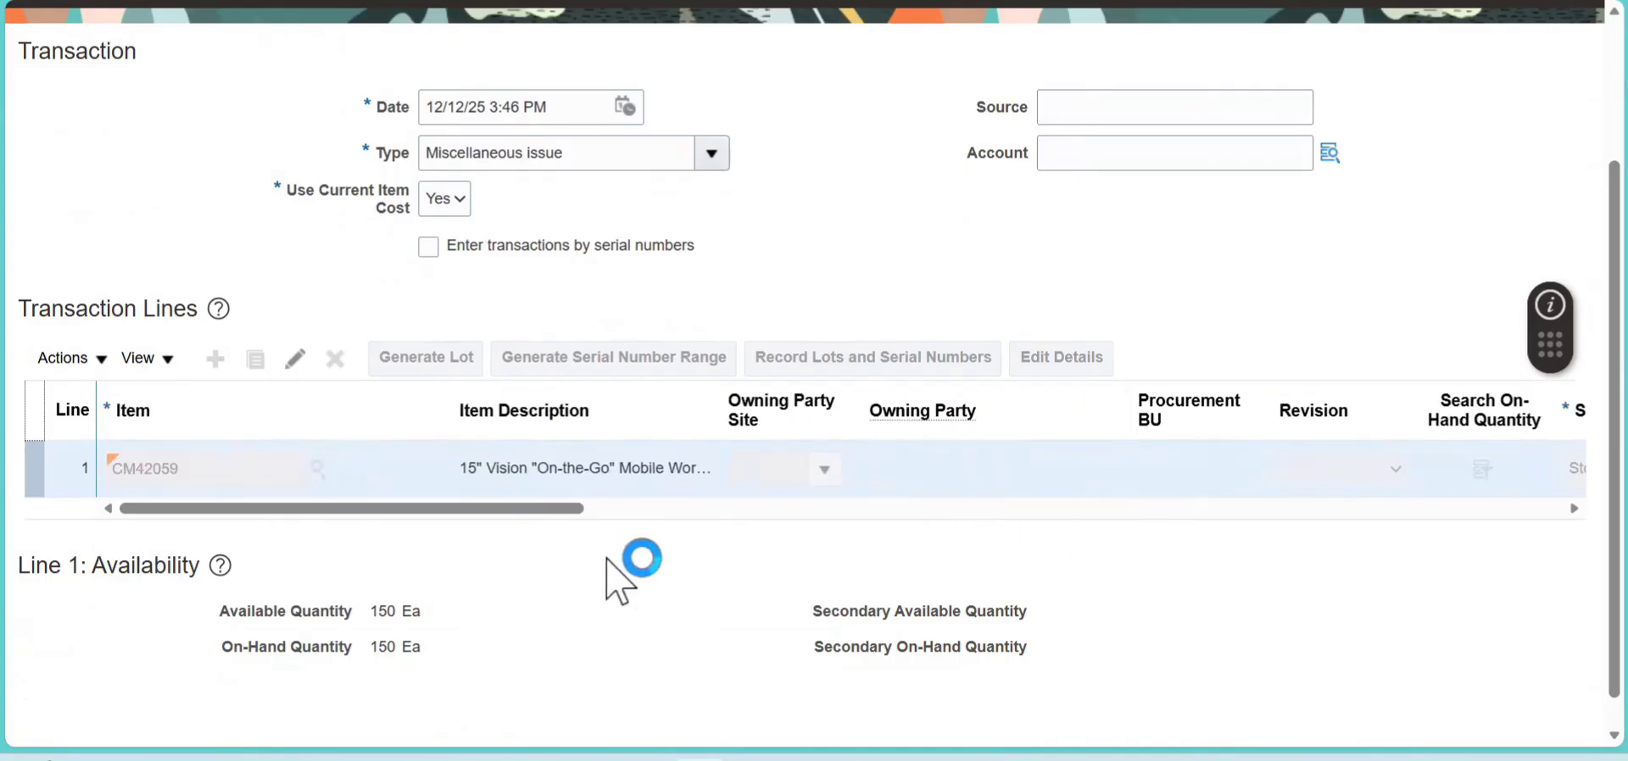
{"action": "left_click_drag", "start_coordinate": [556, 509], "coordinate": [227, 490]}
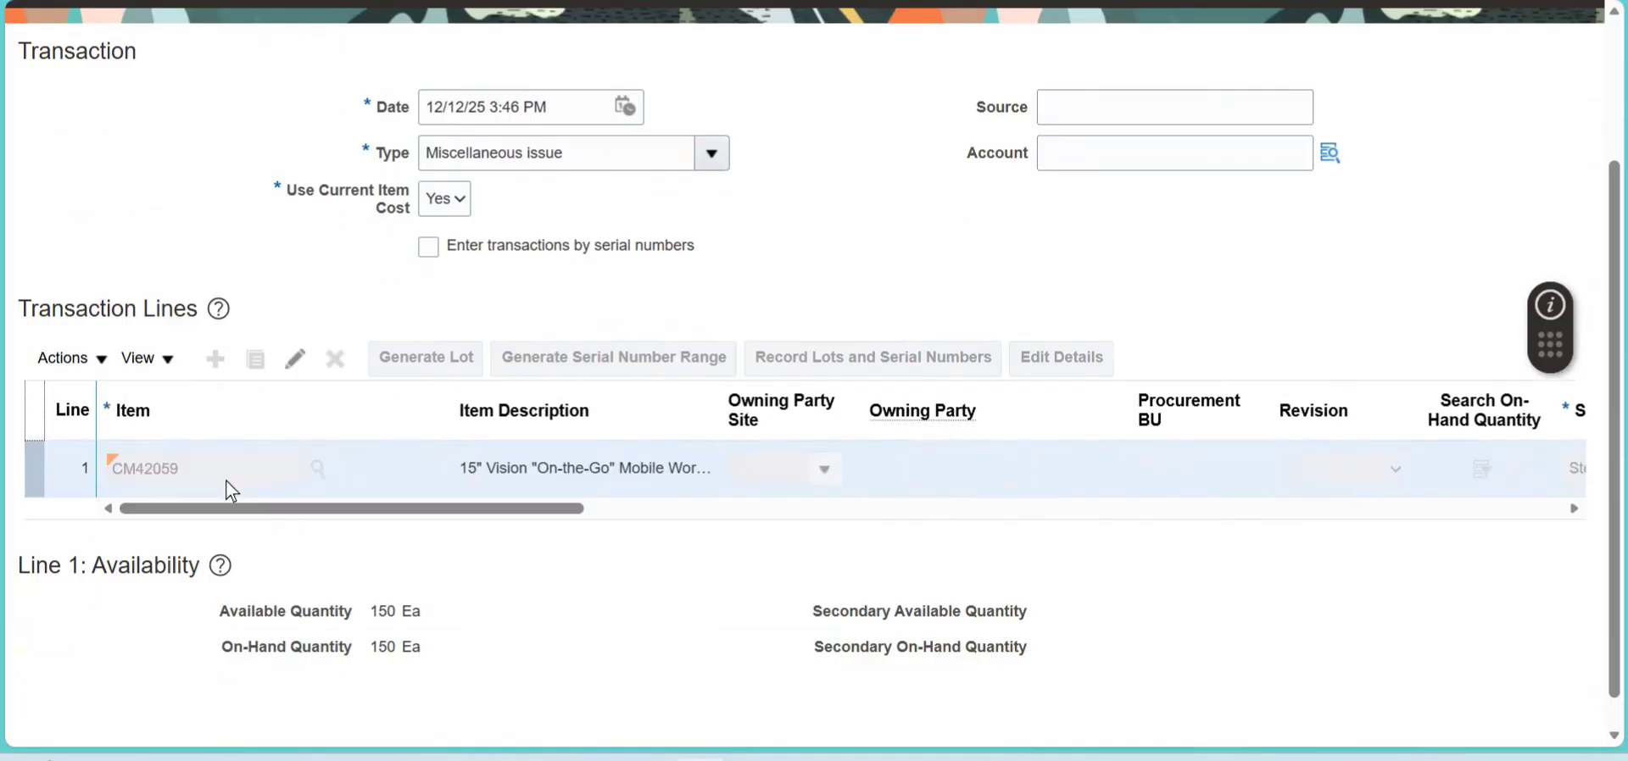
{"action": "left_click", "coordinate": [296, 360]}
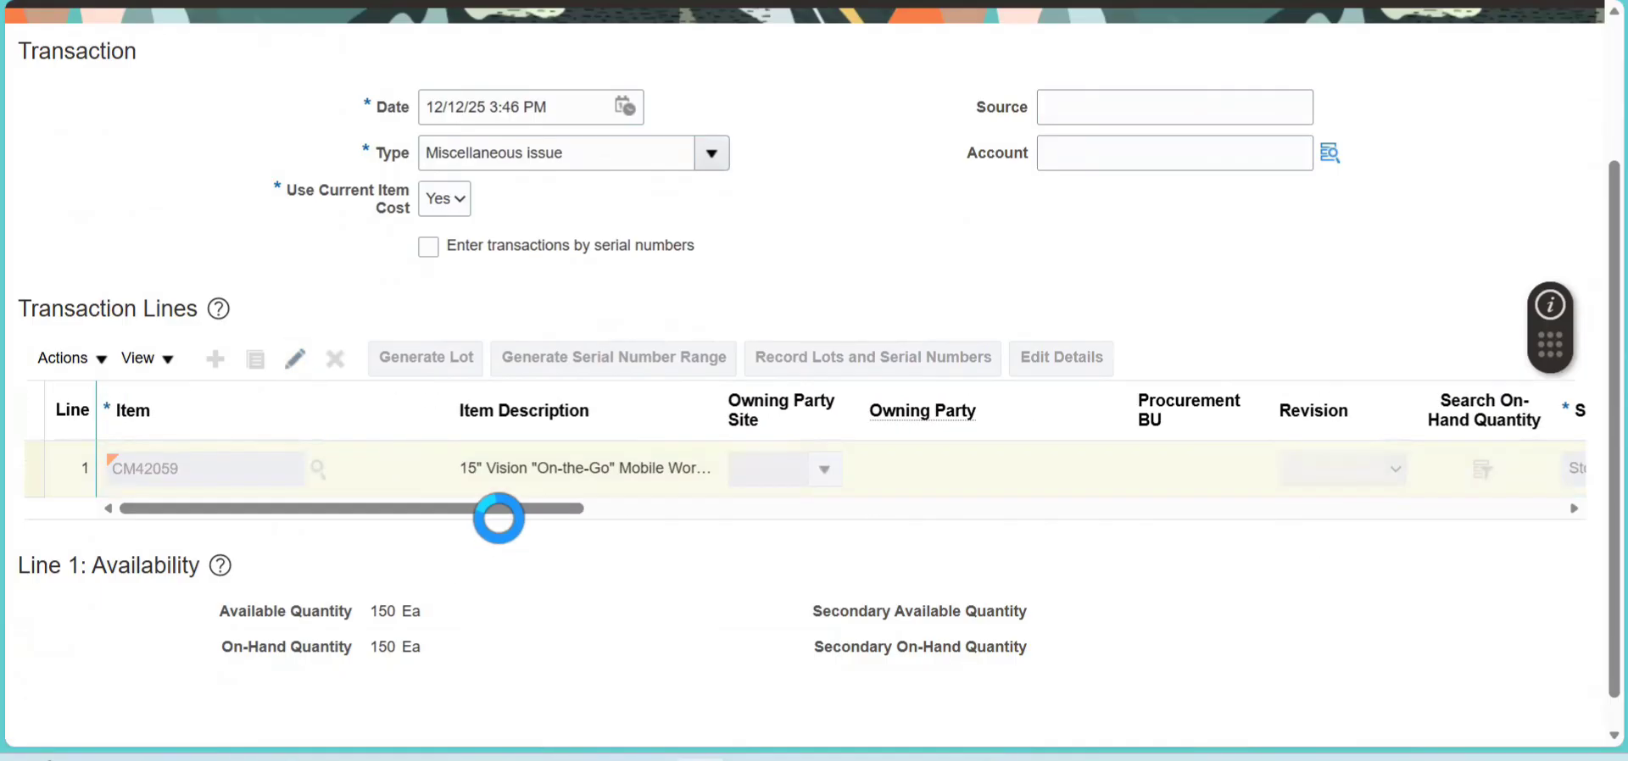
{"action": "left_click_drag", "start_coordinate": [513, 511], "coordinate": [905, 506]}
{"action": "left_click", "coordinate": [1037, 455]}
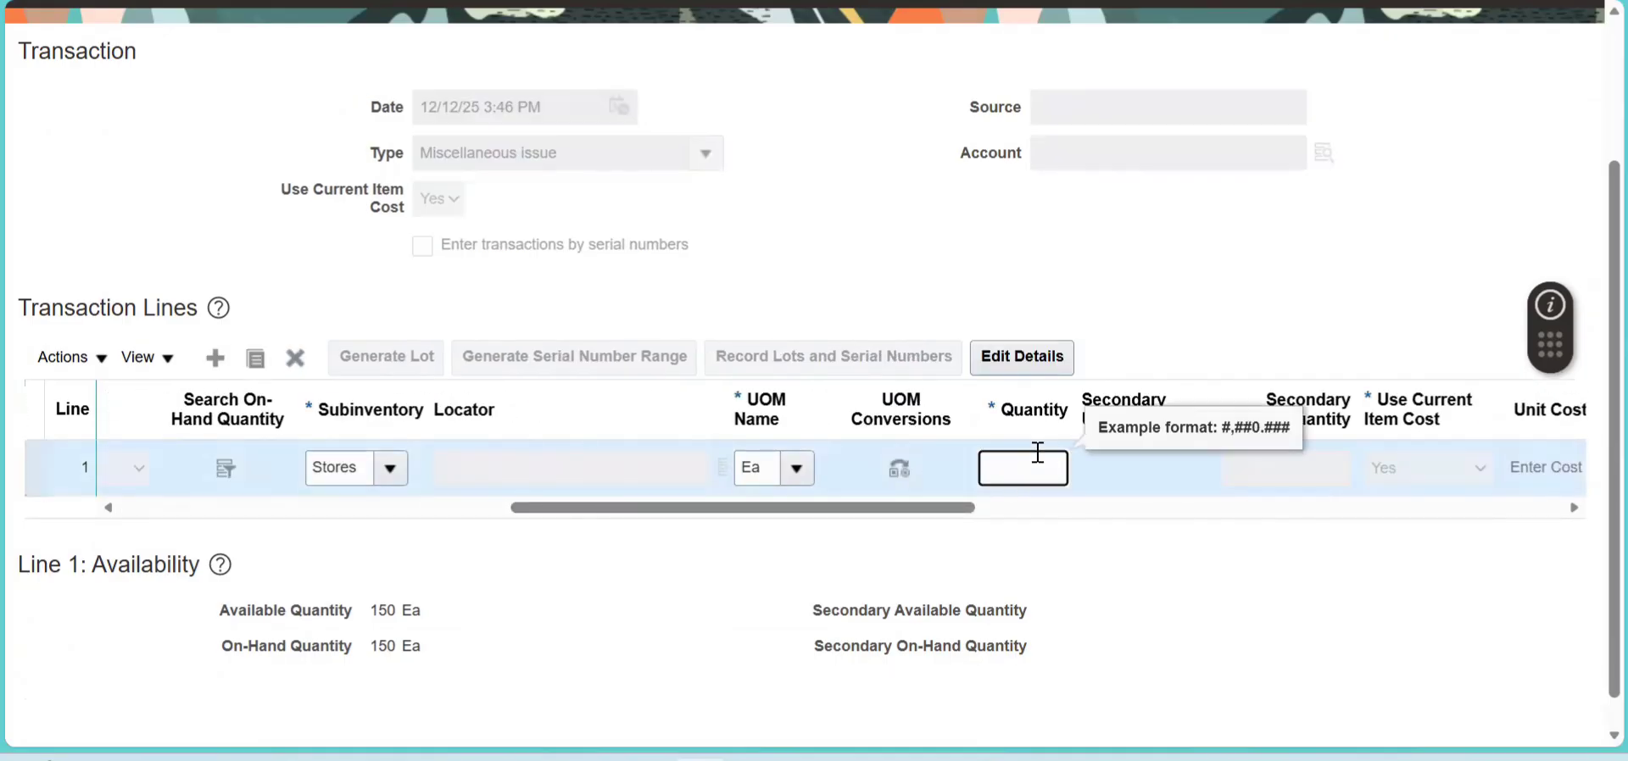
- Search the account combinations for company 101, line of business 10, and assign the second result to the issue line
{"action": "left_click_drag", "start_coordinate": [914, 512], "coordinate": [1255, 522]}
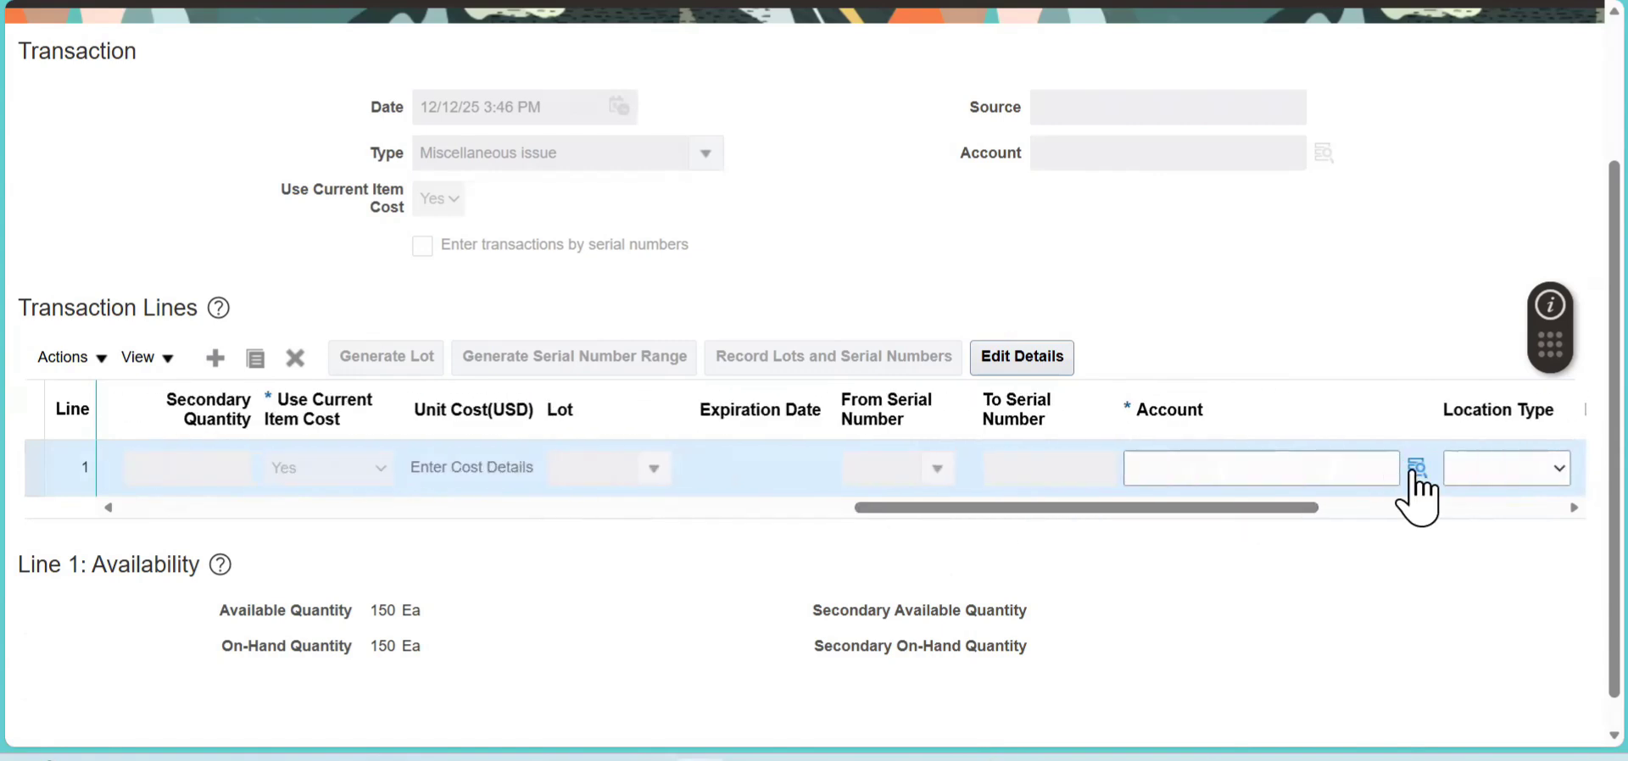
{"action": "left_click", "coordinate": [1412, 469]}
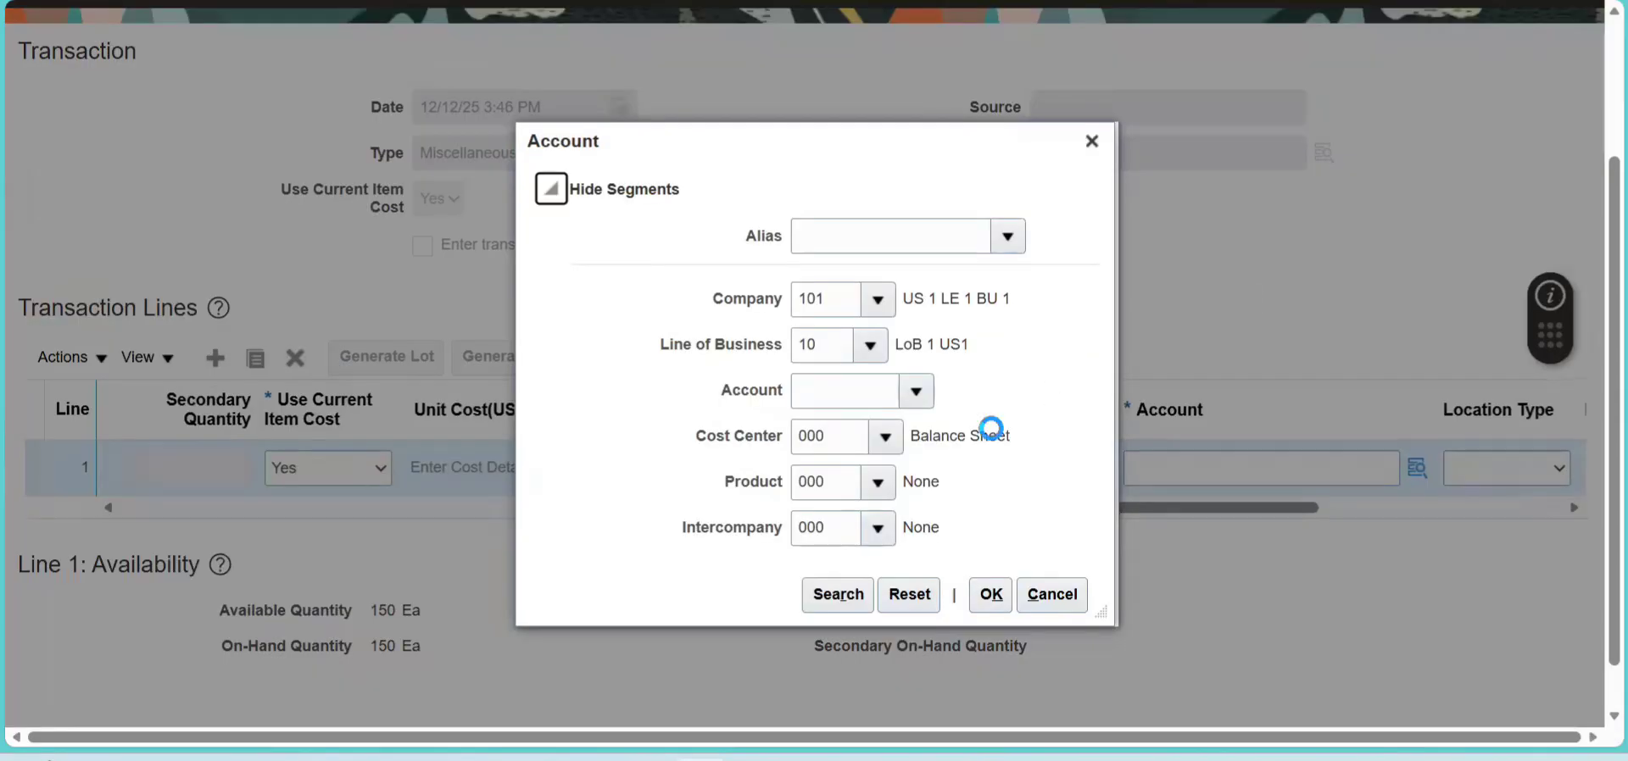
{"action": "left_click", "coordinate": [840, 596]}
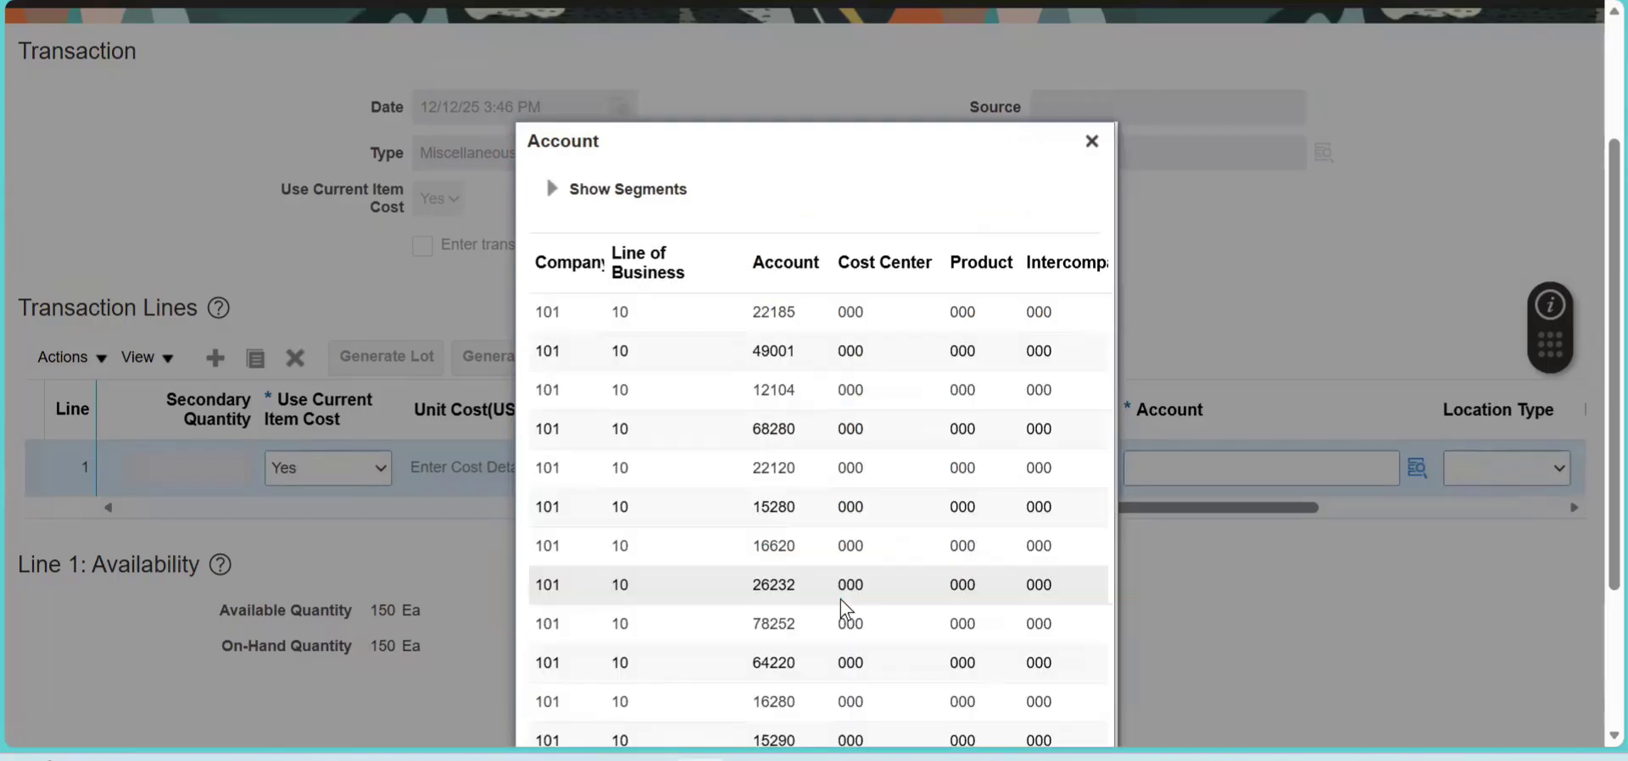
{"action": "left_click", "coordinate": [766, 350]}
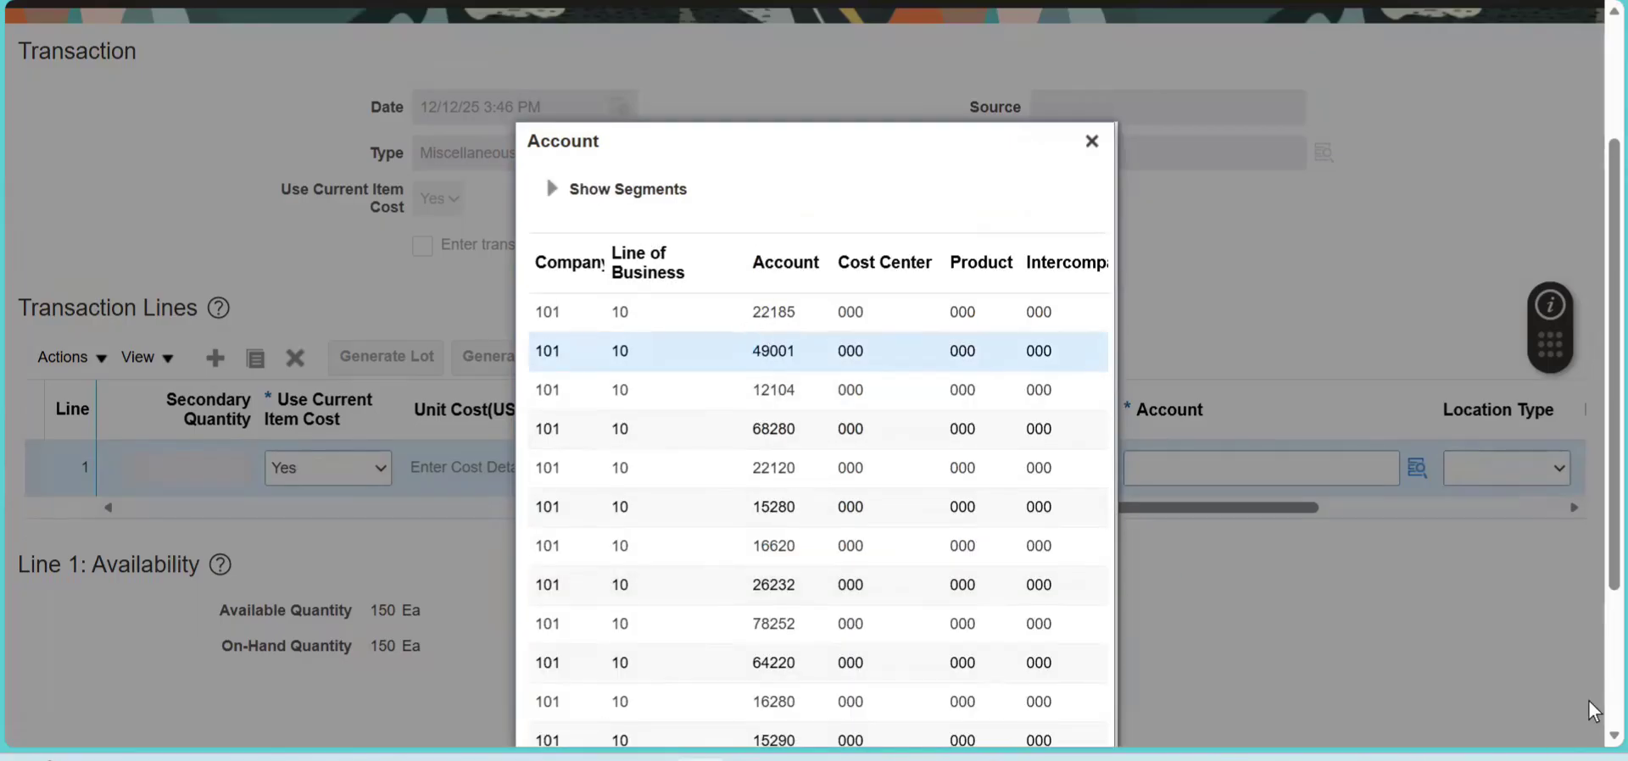
{"action": "scroll", "coordinate": [1554, 720], "scroll_direction": "down", "scroll_amount": 3}
{"action": "left_click", "coordinate": [991, 715]}
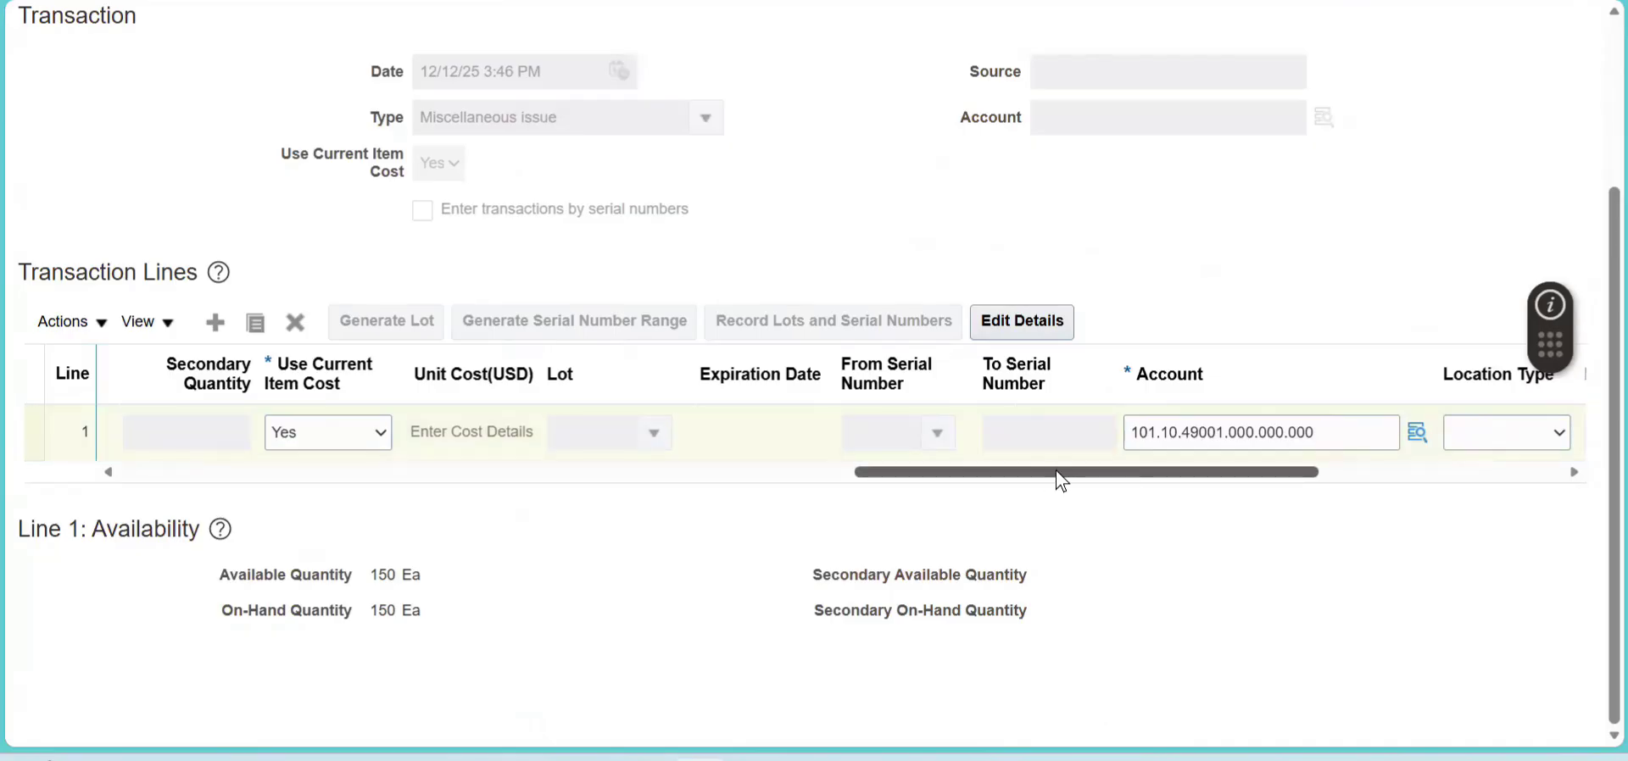
- Submit the miscellaneous issue transaction and close the confirmation
{"action": "left_click_drag", "start_coordinate": [1057, 472], "coordinate": [1302, 472]}
{"action": "scroll", "coordinate": [1560, 104], "scroll_direction": "up", "scroll_amount": 3}
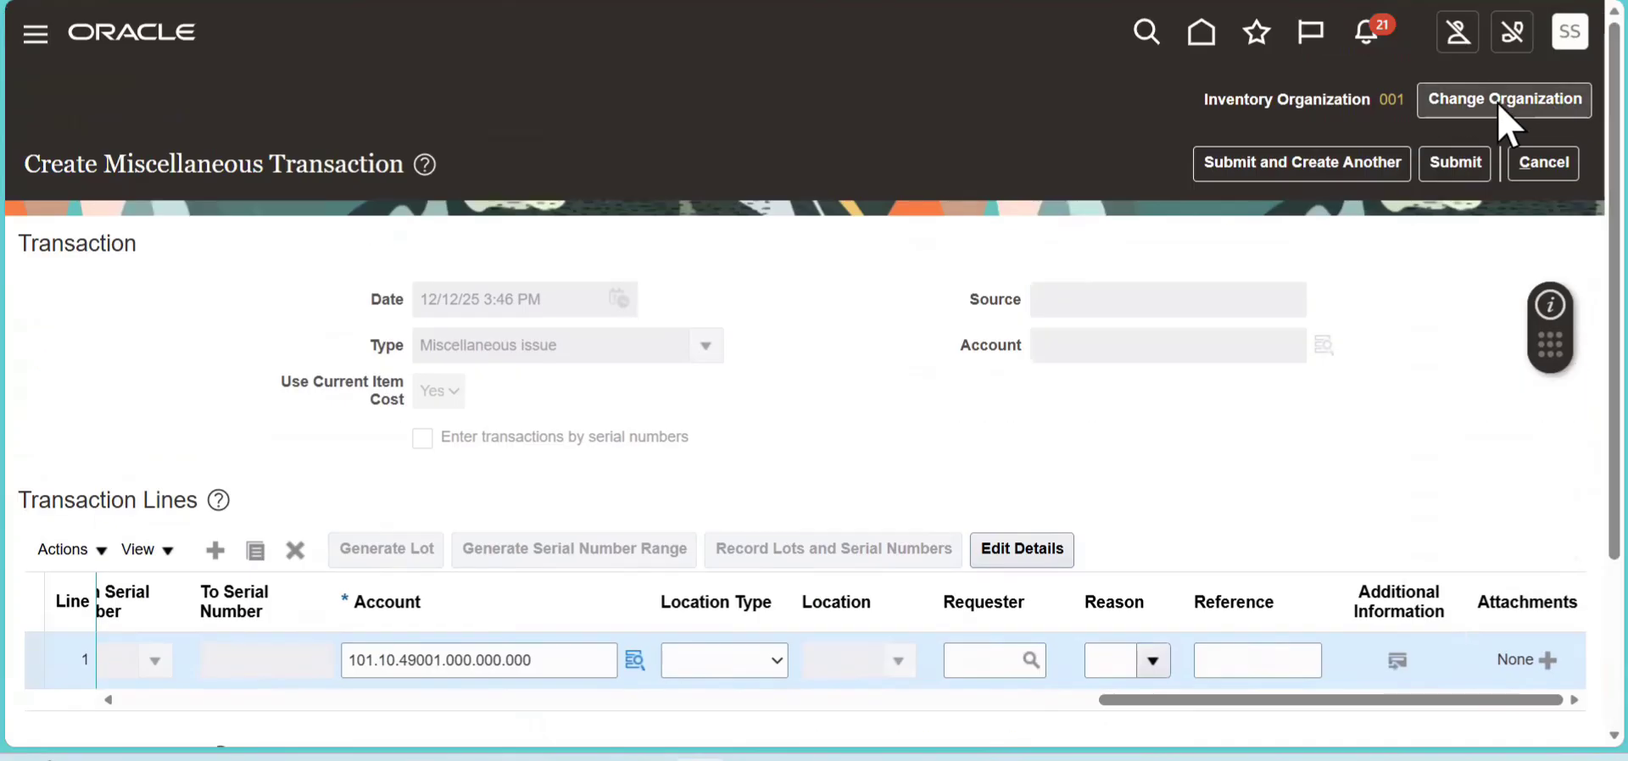
{"action": "left_click", "coordinate": [1455, 161]}
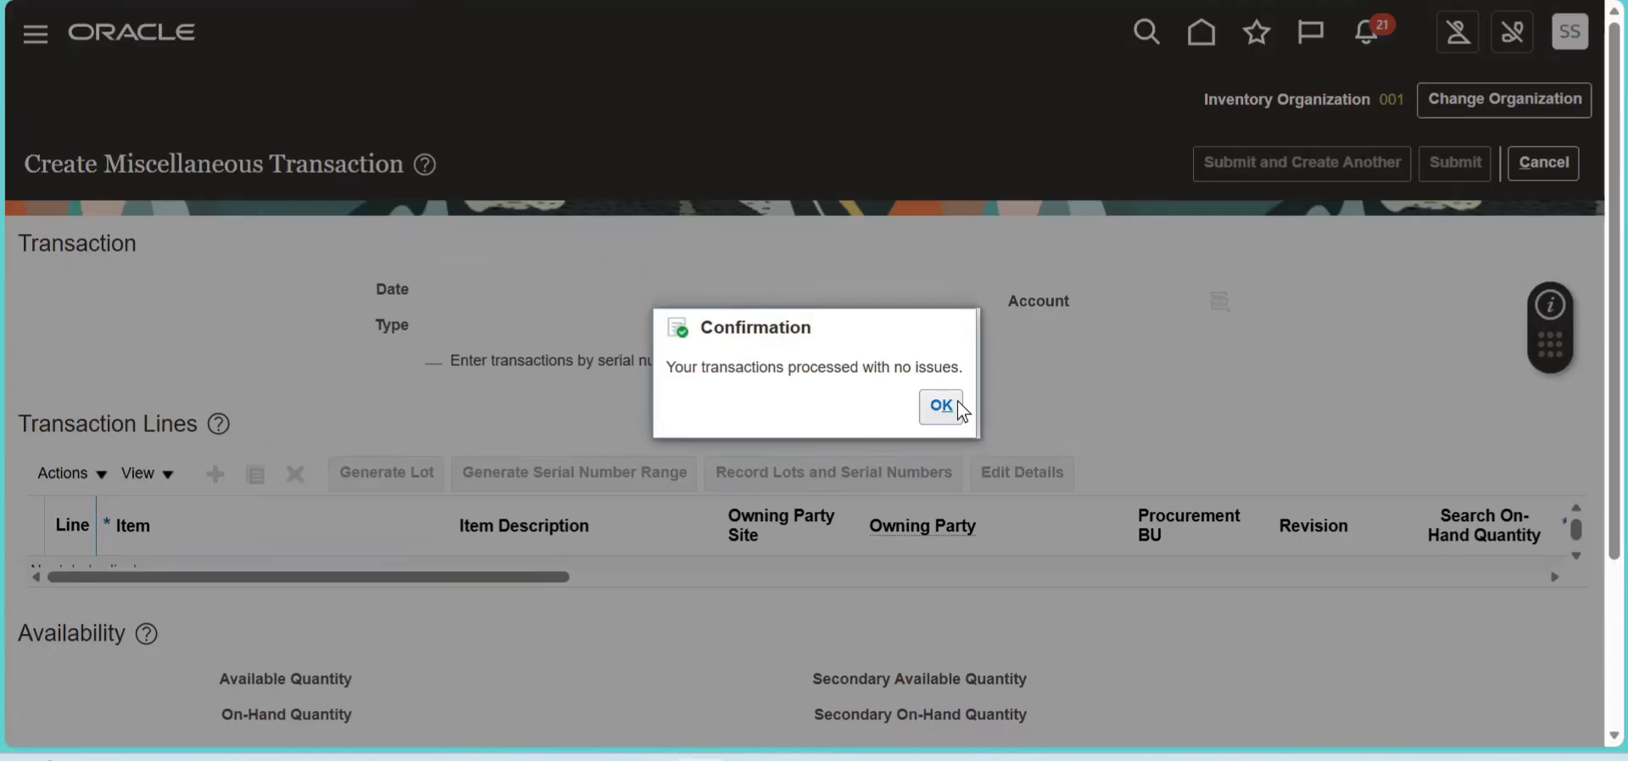
{"action": "left_click", "coordinate": [959, 404]}
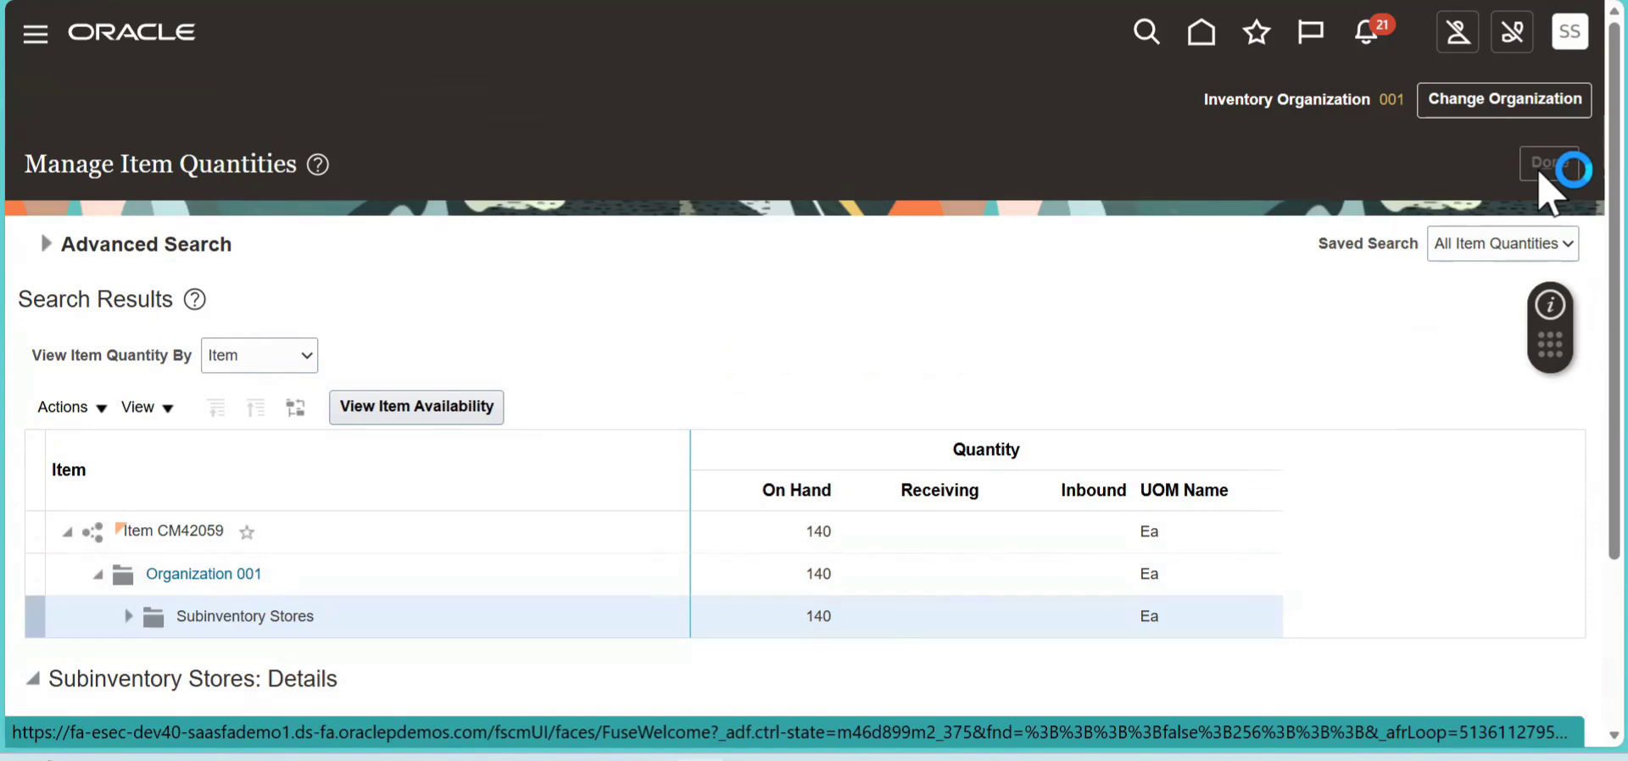
- Open Review Completed Transactions and search organization 001 for item CM42059
{"action": "left_click", "coordinate": [1575, 287]}
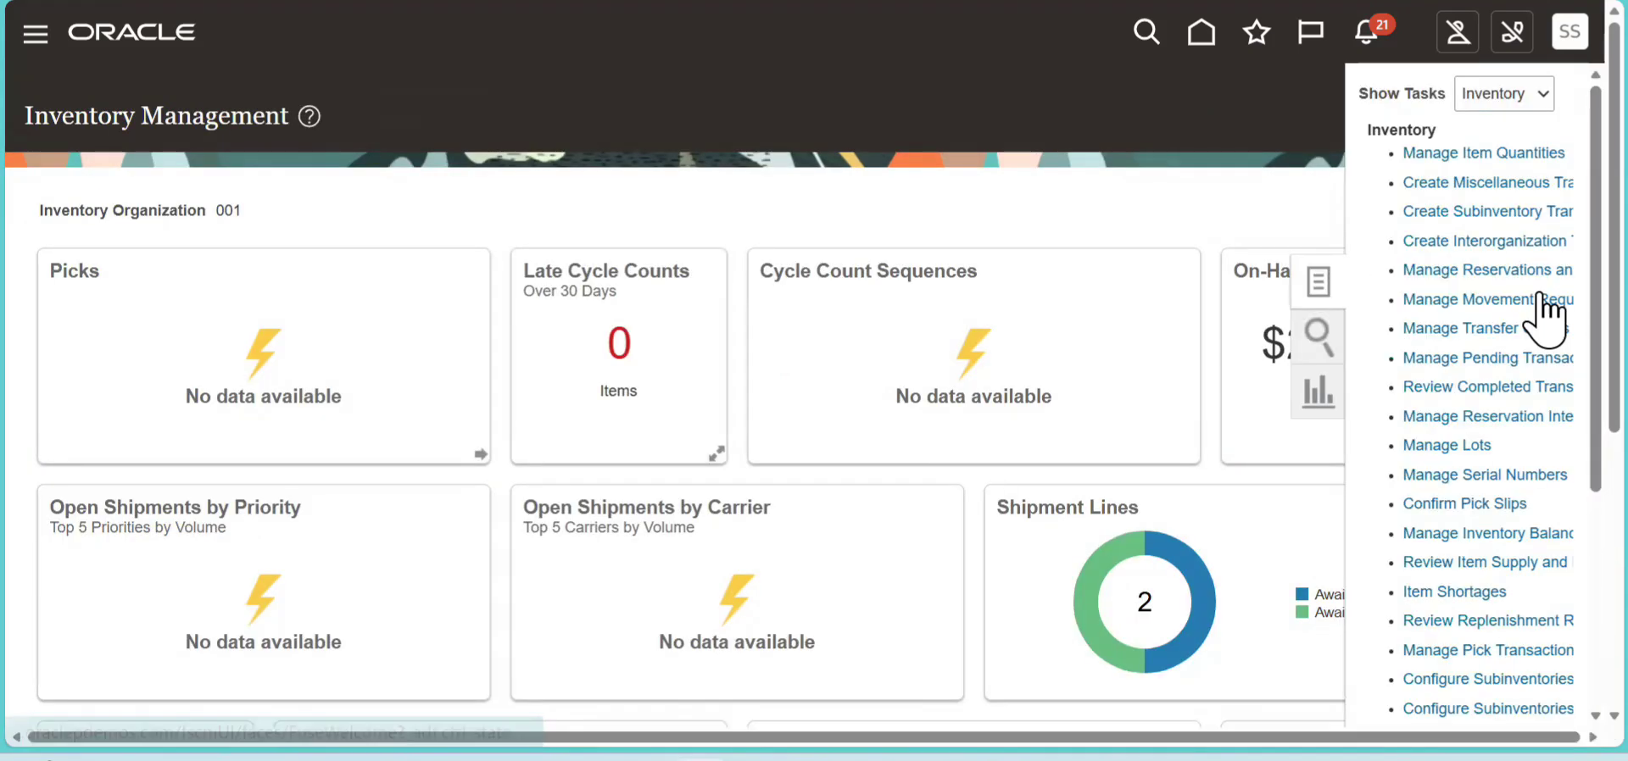
{"action": "left_click", "coordinate": [1477, 389]}
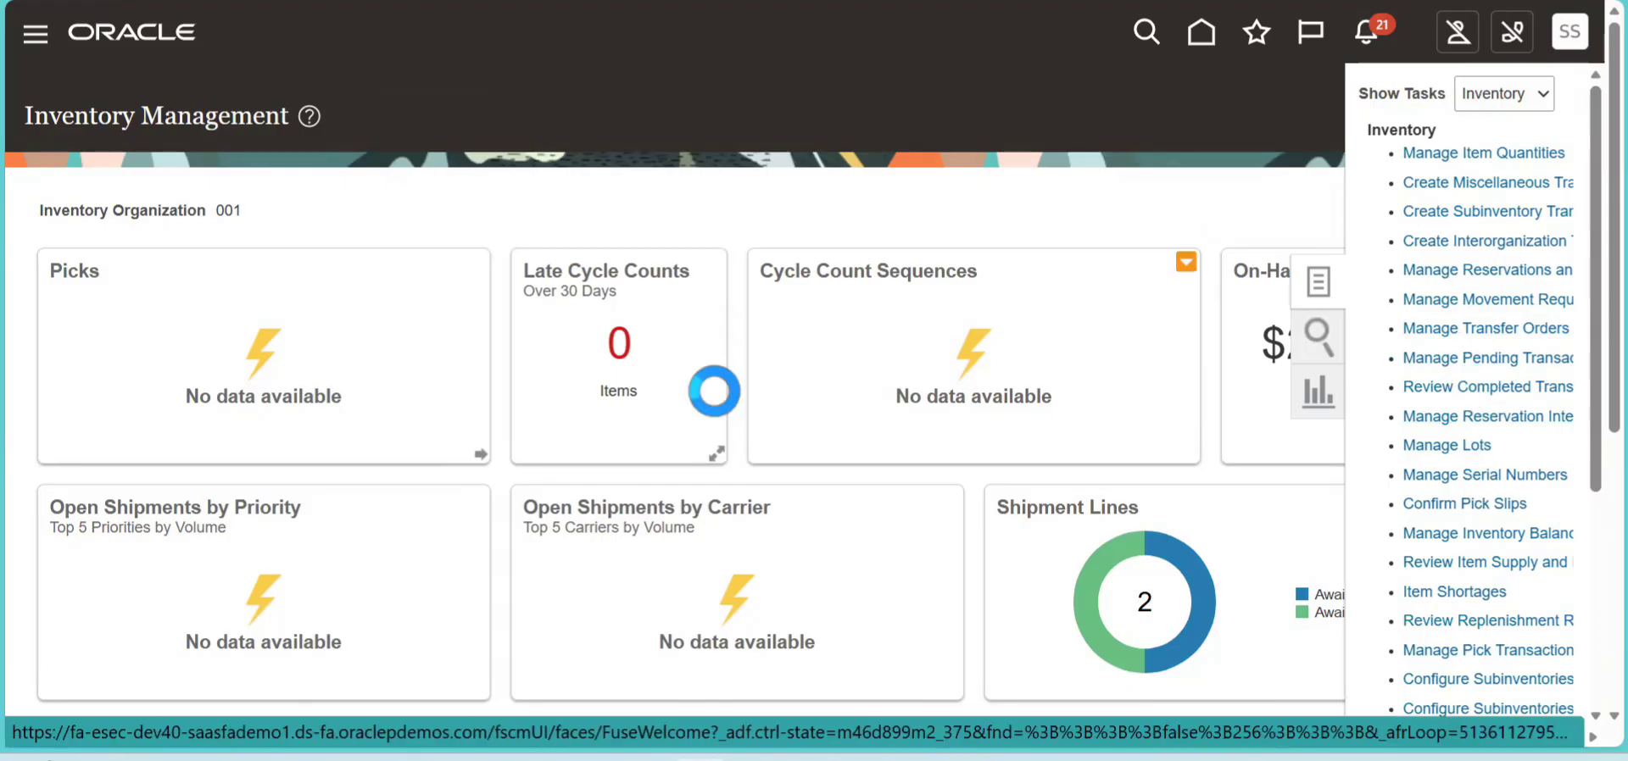
{"action": "left_click", "coordinate": [307, 388]}
{"action": "type", "text": "CM42059"}
{"action": "key", "text": "Tab"}
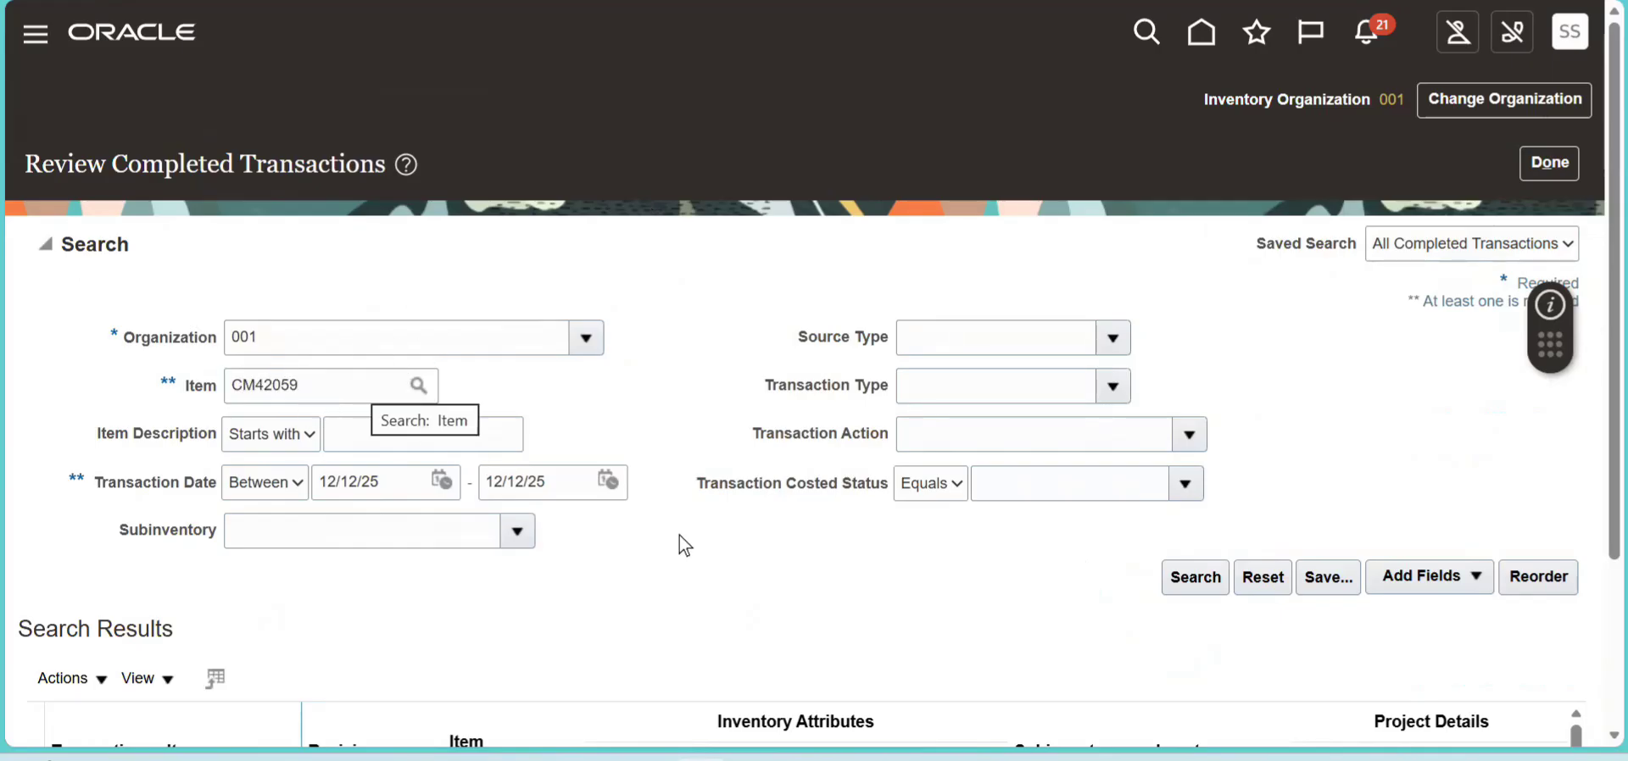
{"action": "left_click", "coordinate": [1179, 591]}
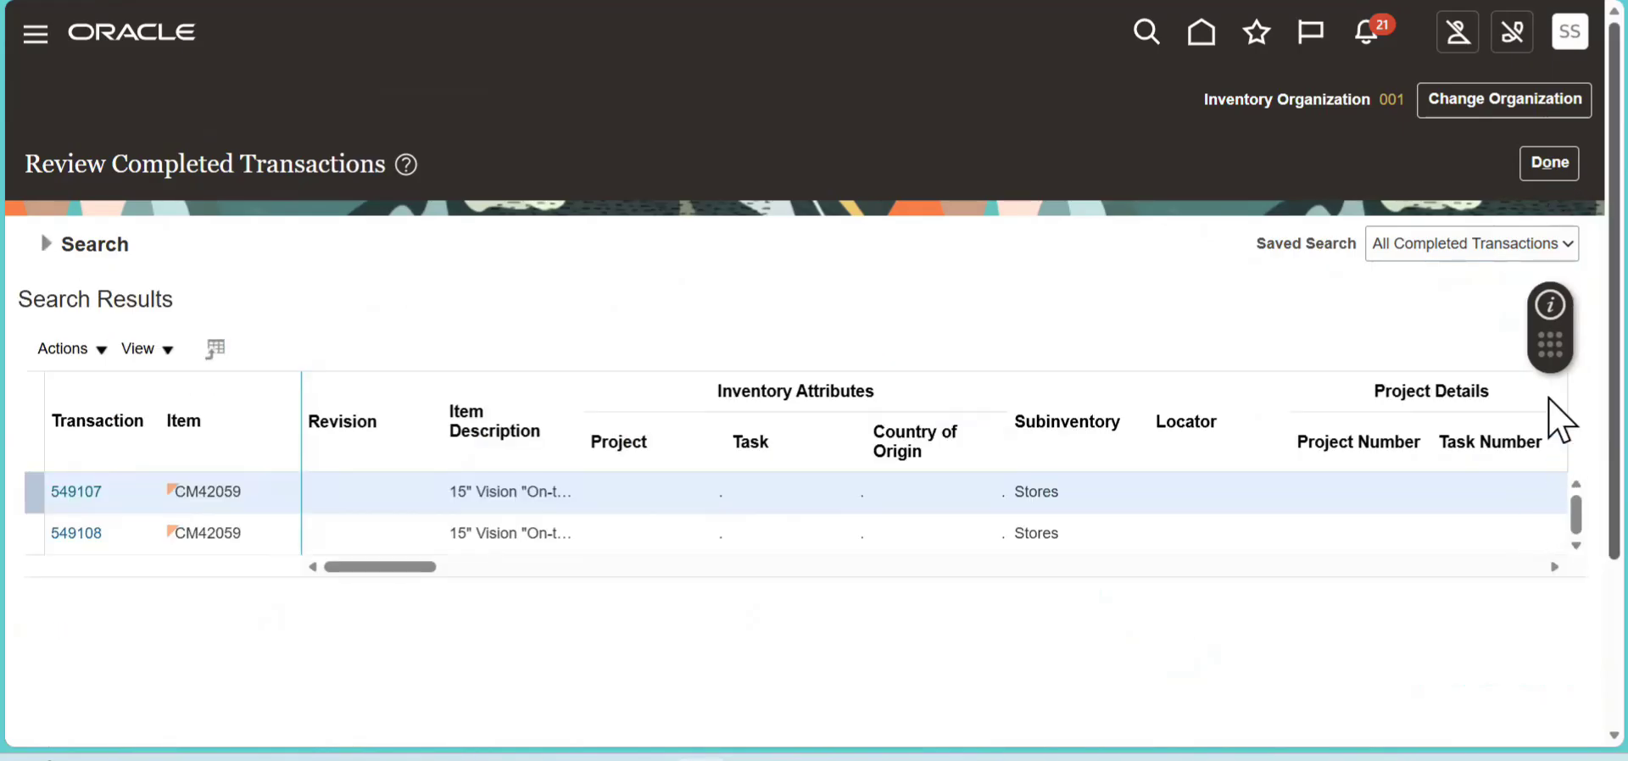
- Examine the transaction type and quantity of the CM42059 transactions, widening the Transaction Type column to read it in full
{"action": "left_click_drag", "start_coordinate": [427, 572], "coordinate": [583, 594]}
{"action": "left_click", "coordinate": [677, 423]}
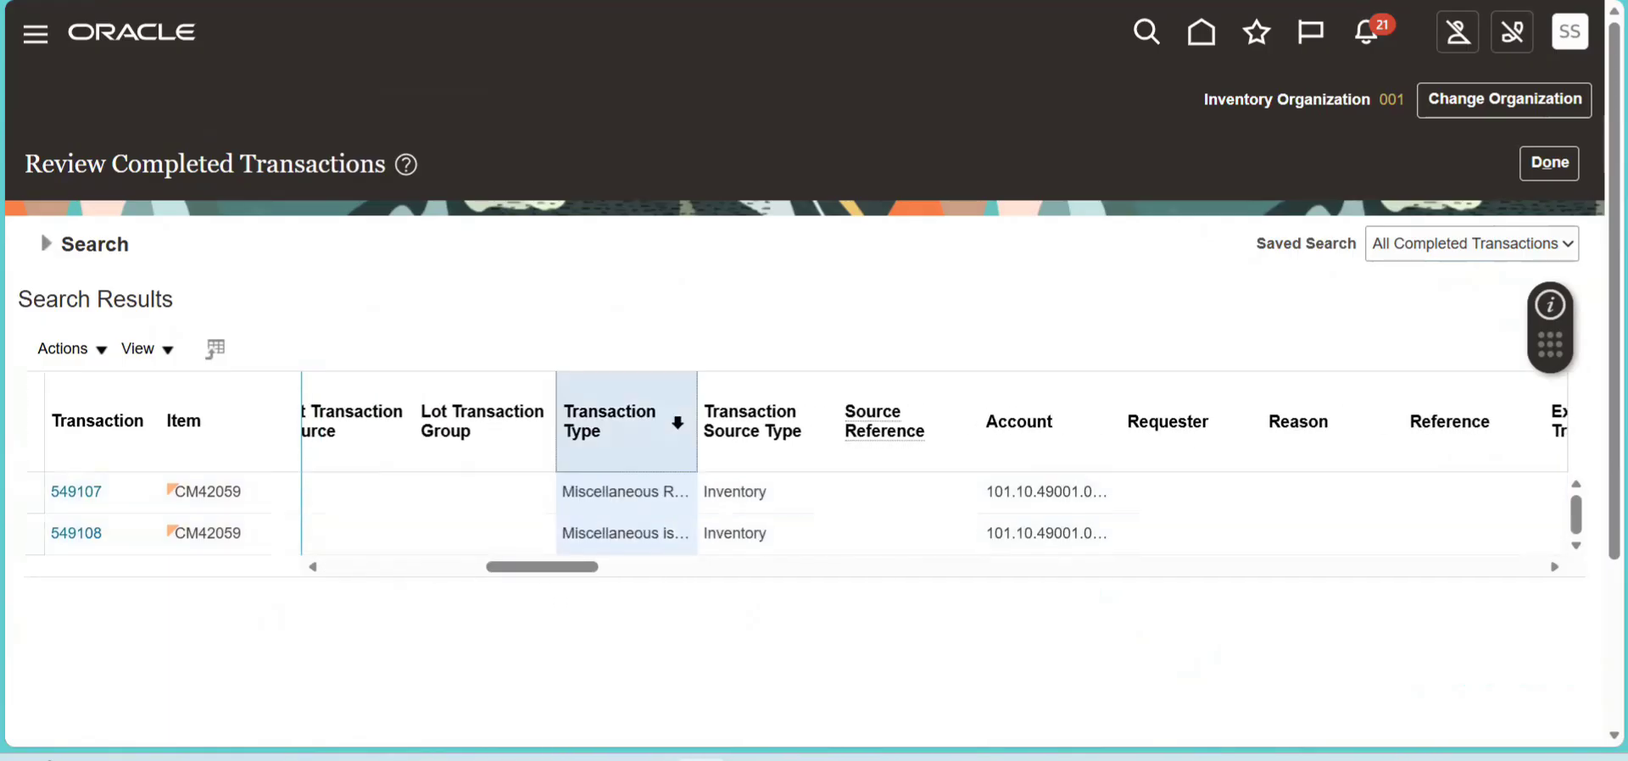
{"action": "left_click_drag", "start_coordinate": [696, 410], "coordinate": [786, 410]}
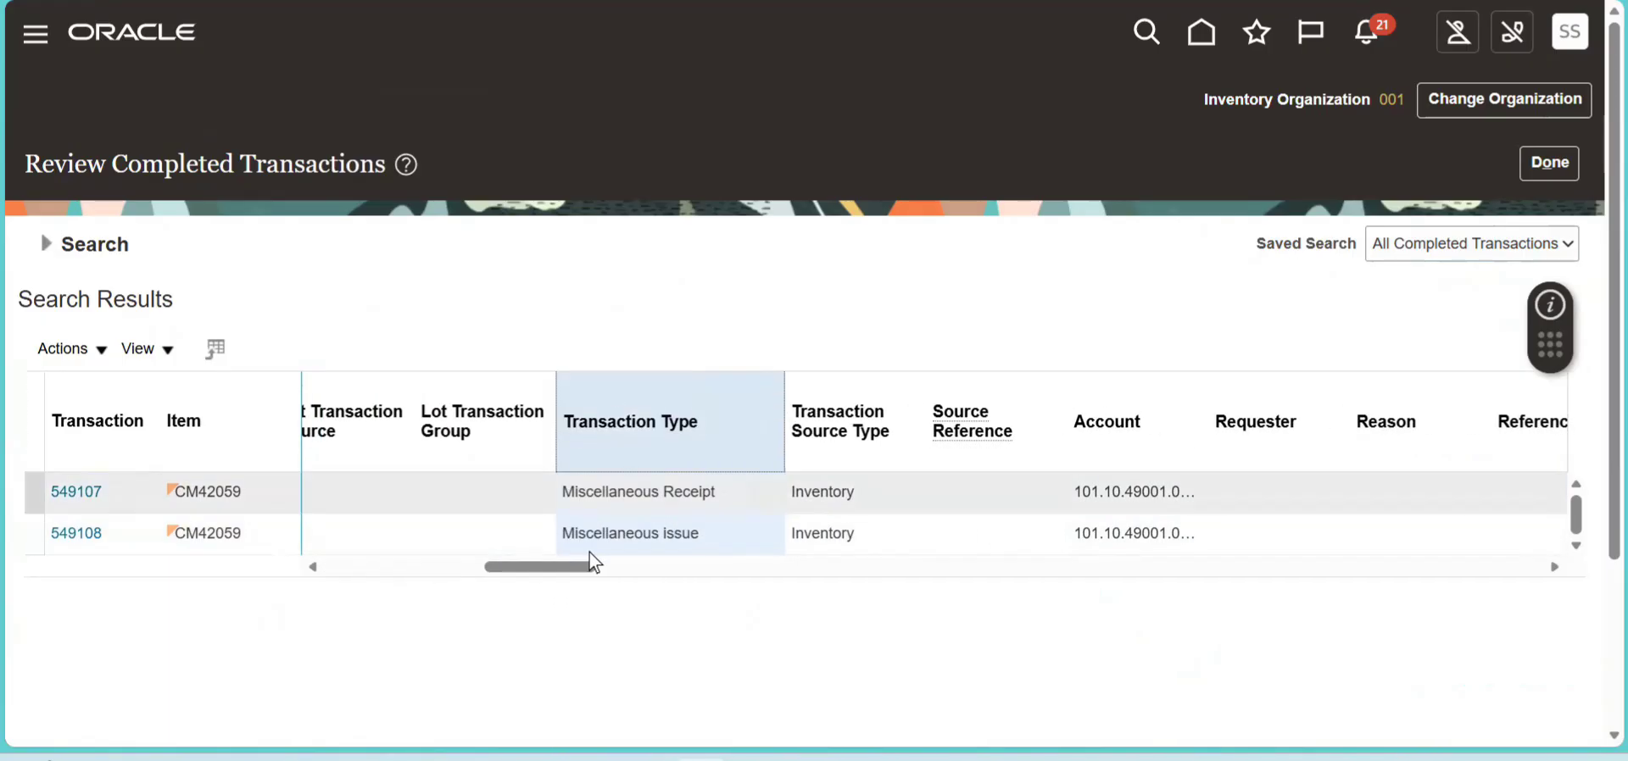
{"action": "left_click_drag", "start_coordinate": [582, 581], "coordinate": [792, 592]}
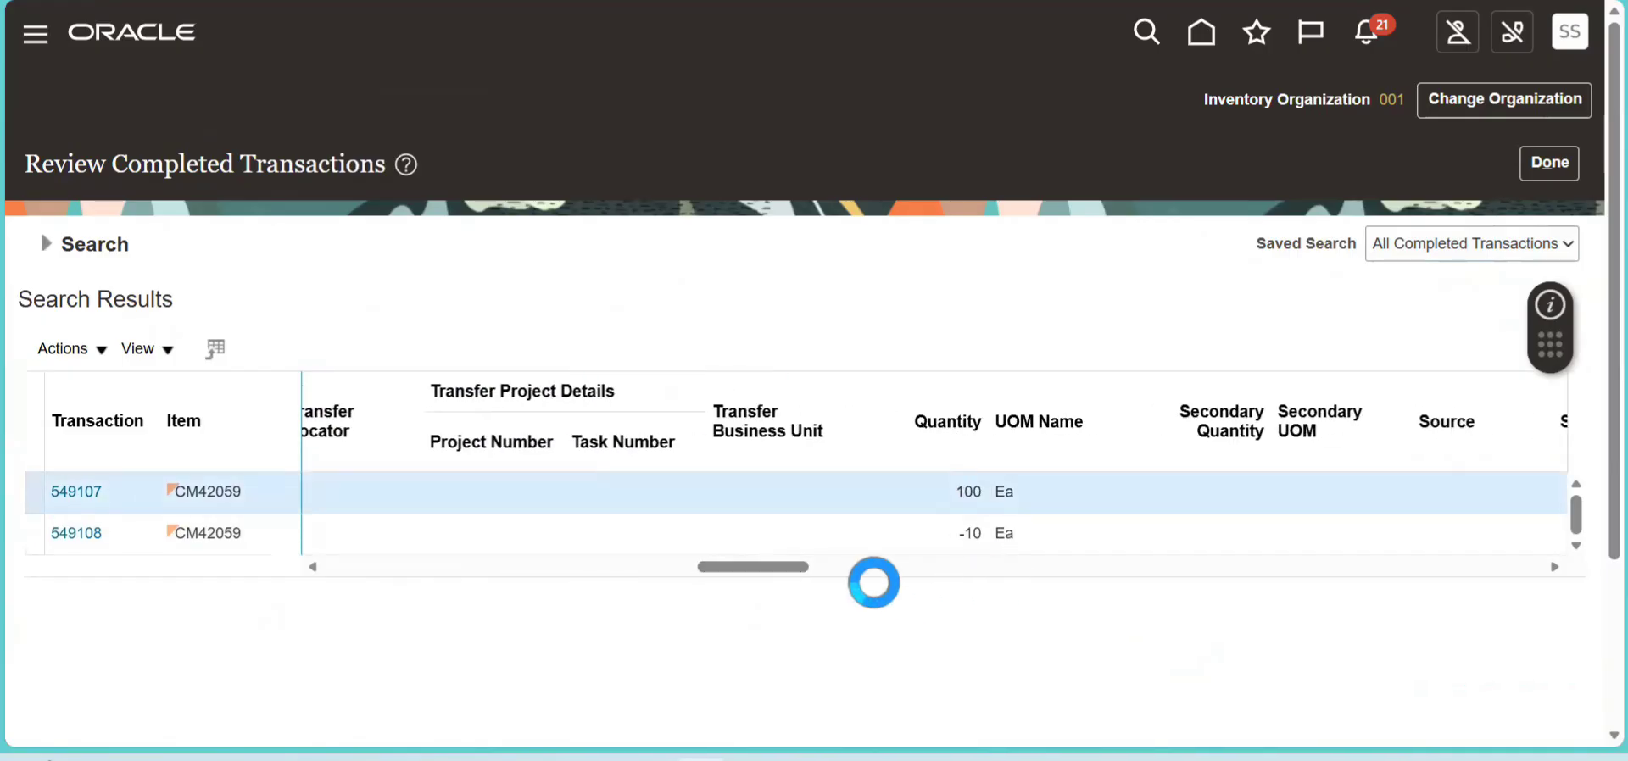
{"action": "left_click", "coordinate": [984, 536]}
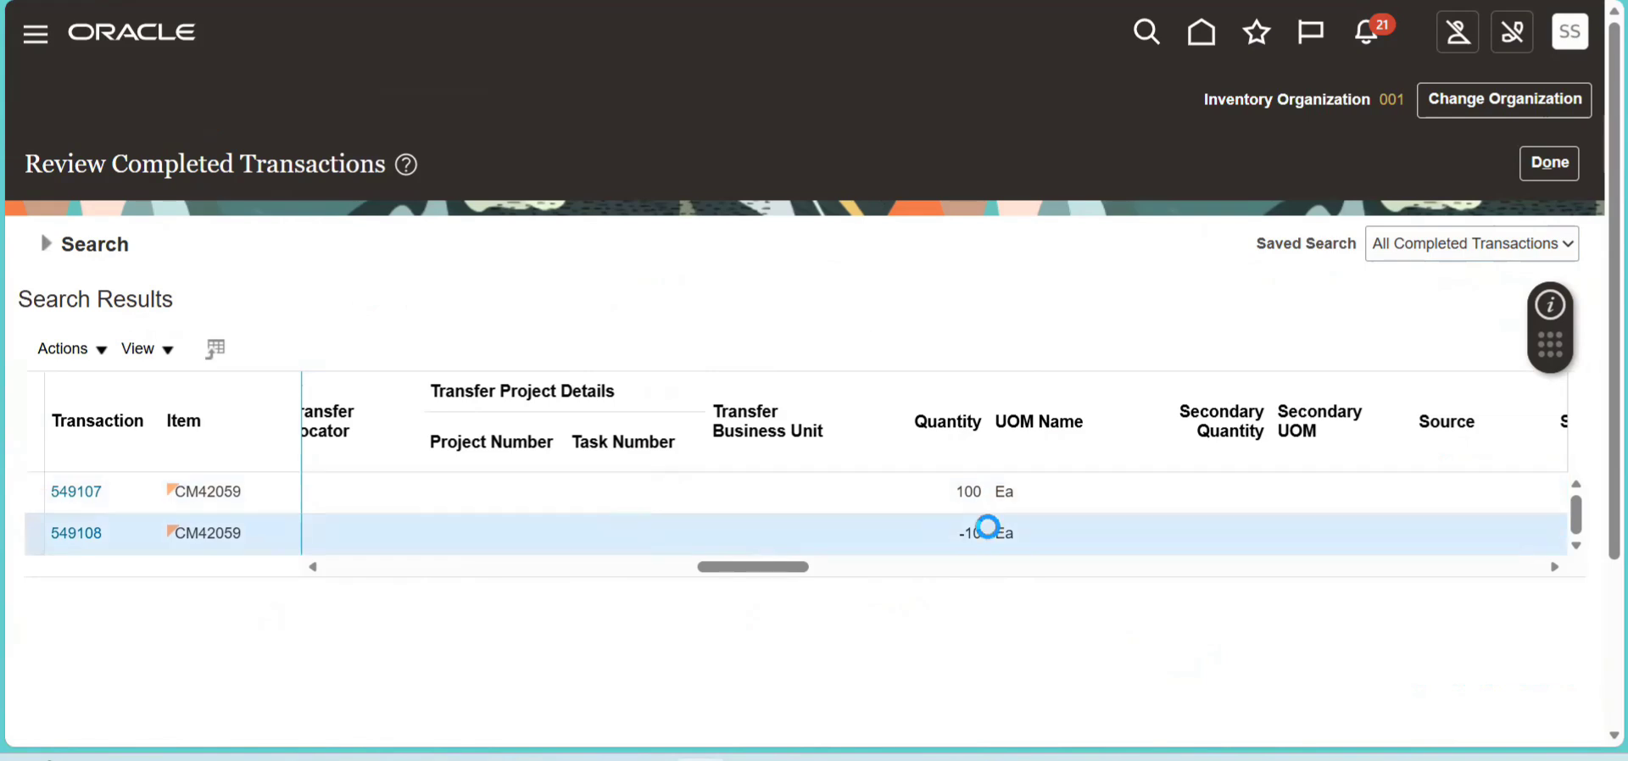
{"action": "left_click_drag", "start_coordinate": [789, 568], "coordinate": [352, 545]}
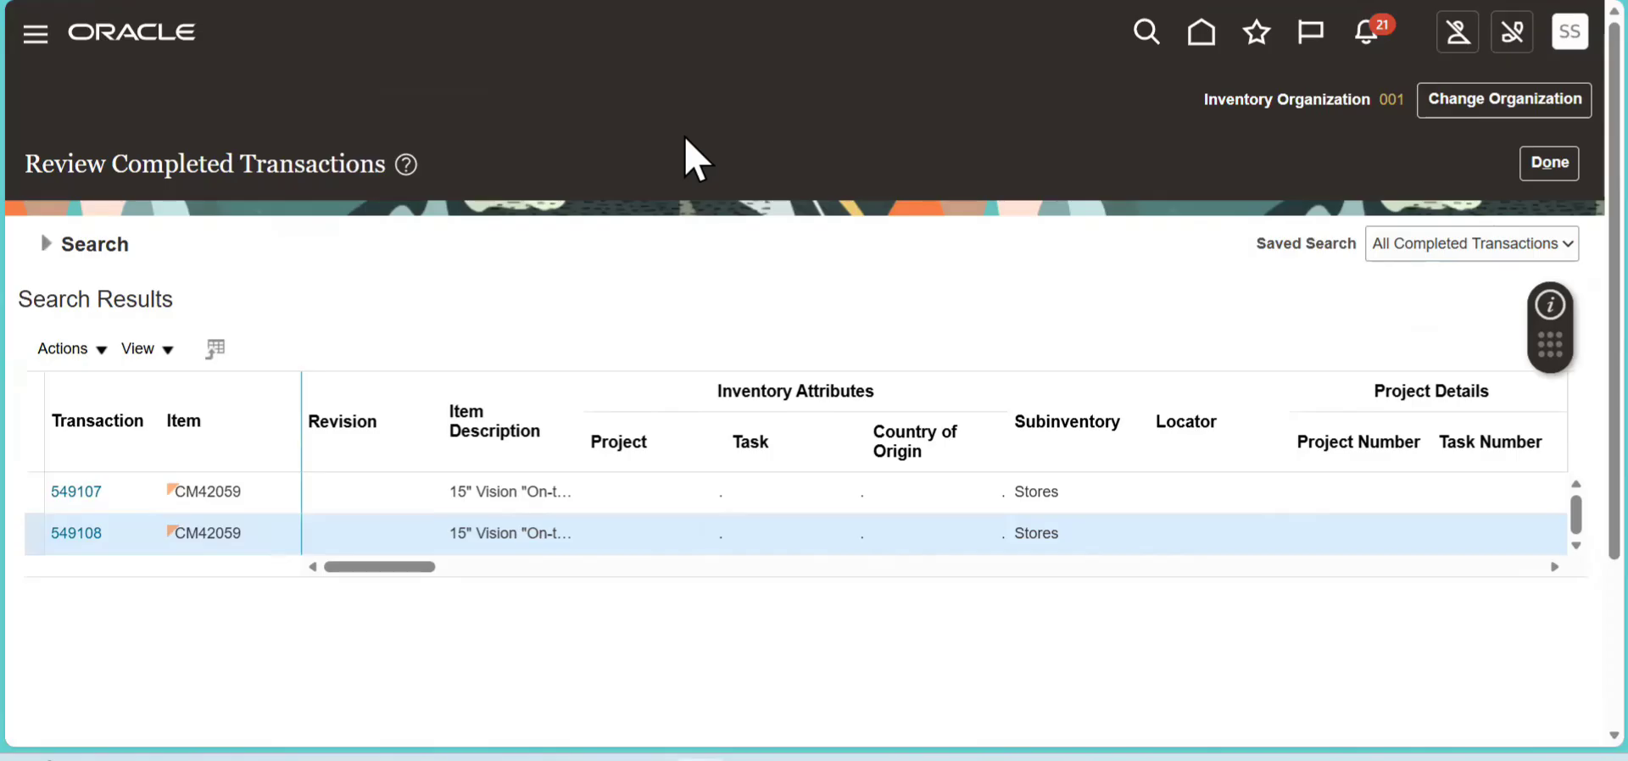
- Switch to the browser window with the Vision home page
{"action": "key", "text": "alt+Tab"}
{"action": "key", "text": "alt+Tab"}
{"action": "key", "text": "Tab"}
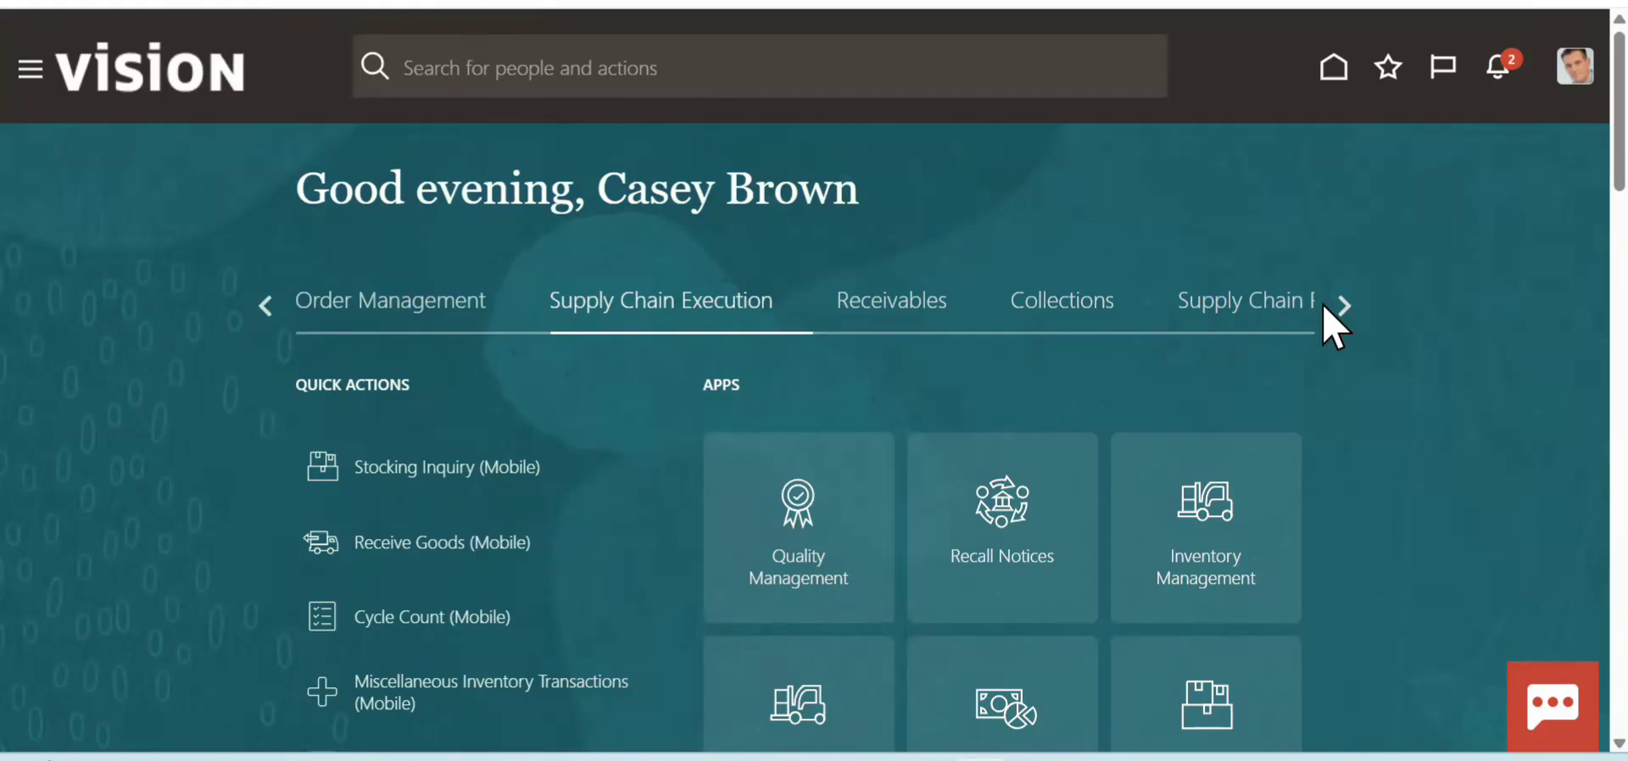
{"action": "left_click", "coordinate": [1268, 311]}
{"action": "left_click", "coordinate": [1343, 307]}
{"action": "left_click", "coordinate": [1338, 312]}
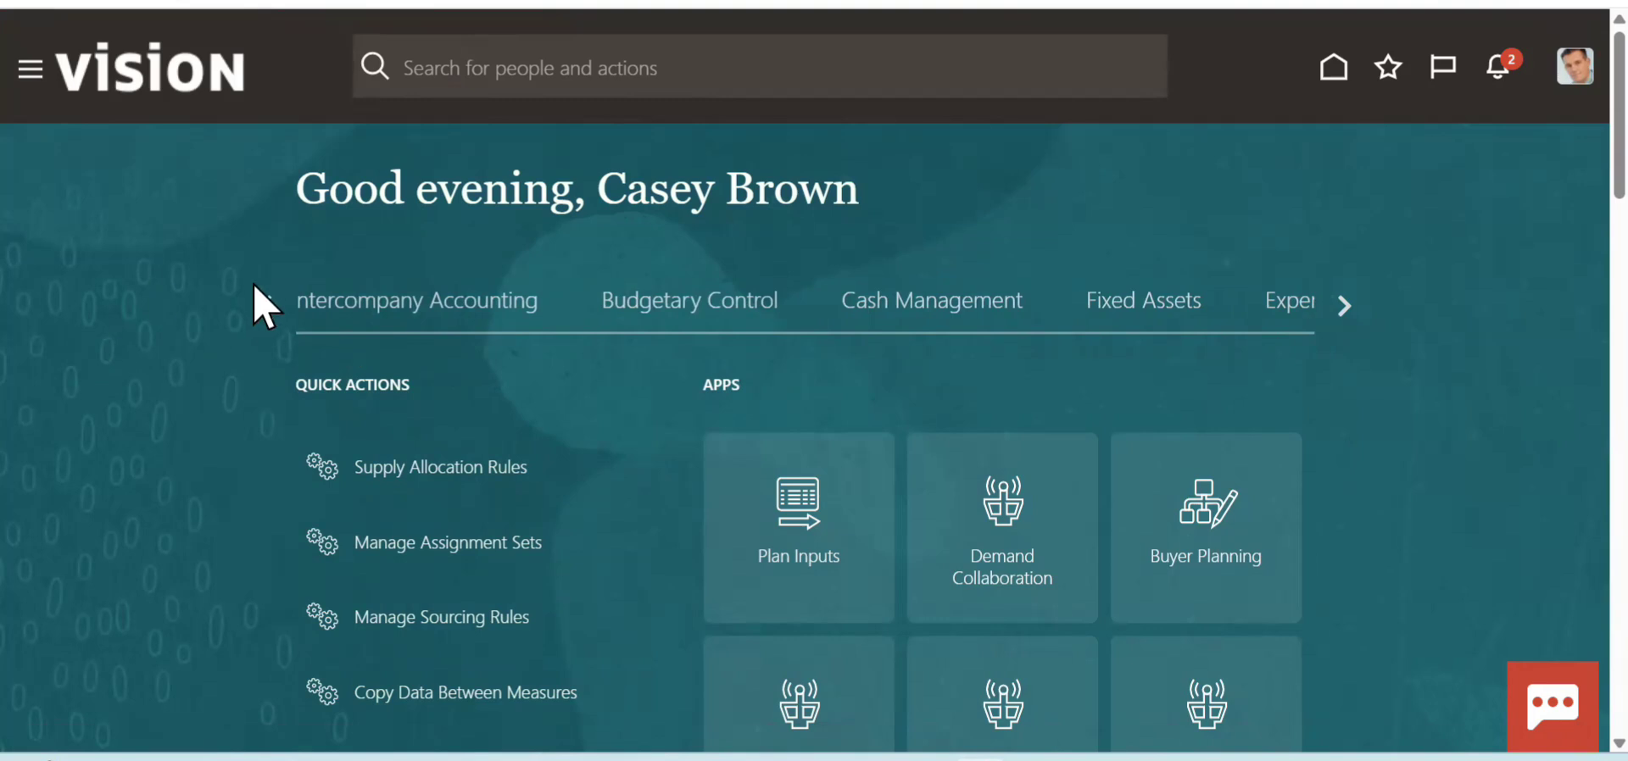
{"action": "left_click", "coordinate": [263, 303]}
{"action": "left_click", "coordinate": [262, 305]}
{"action": "left_click", "coordinate": [262, 305]}
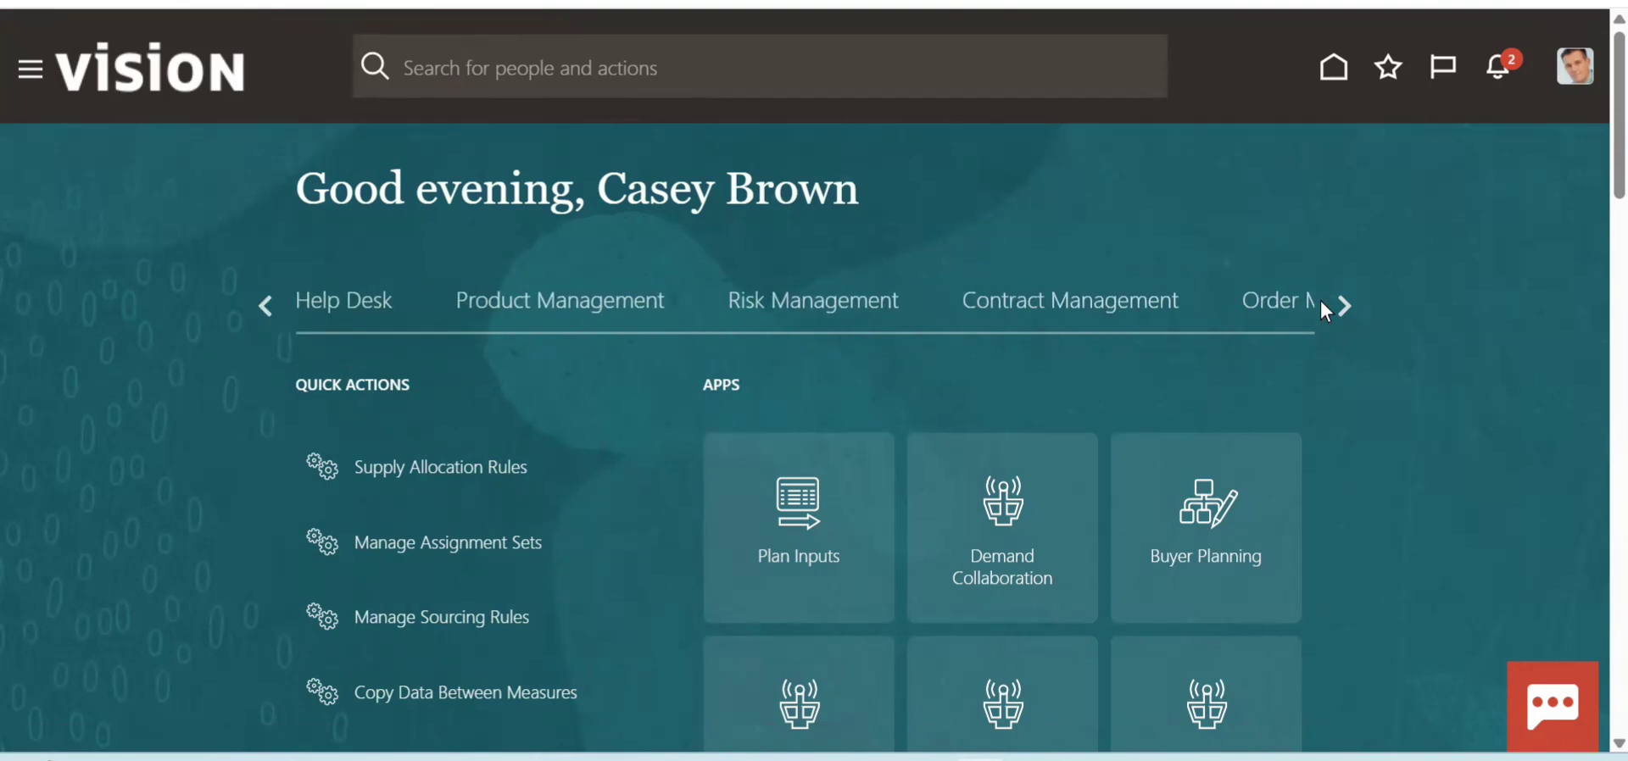
- Show the Supply Chain Execution group on the home page and bring its inventory apps into view
{"action": "left_click", "coordinate": [1344, 305]}
{"action": "left_click", "coordinate": [672, 327]}
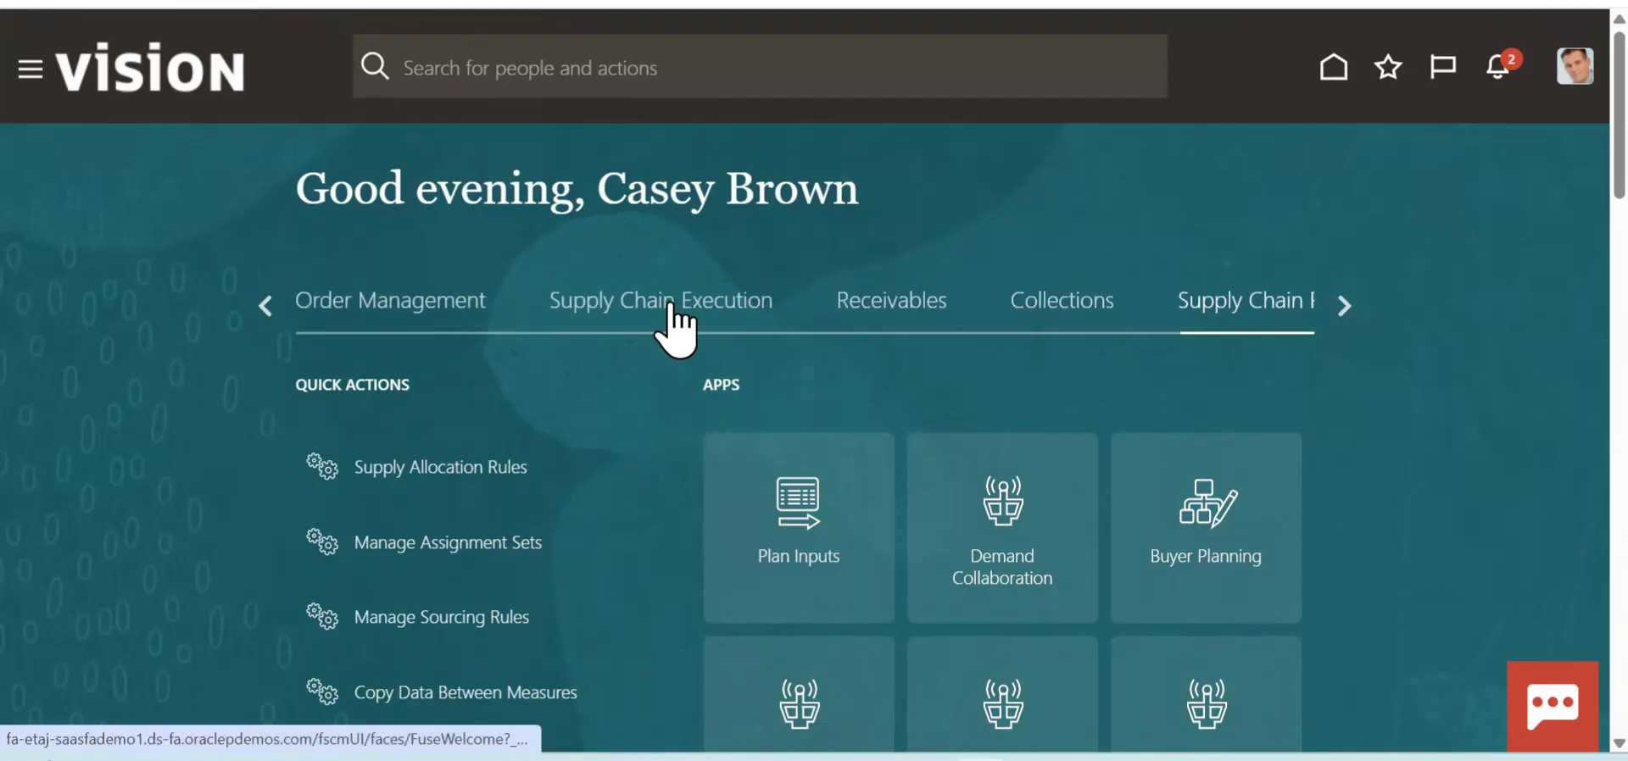
{"action": "scroll", "coordinate": [1569, 221], "scroll_direction": "down", "scroll_amount": 4}
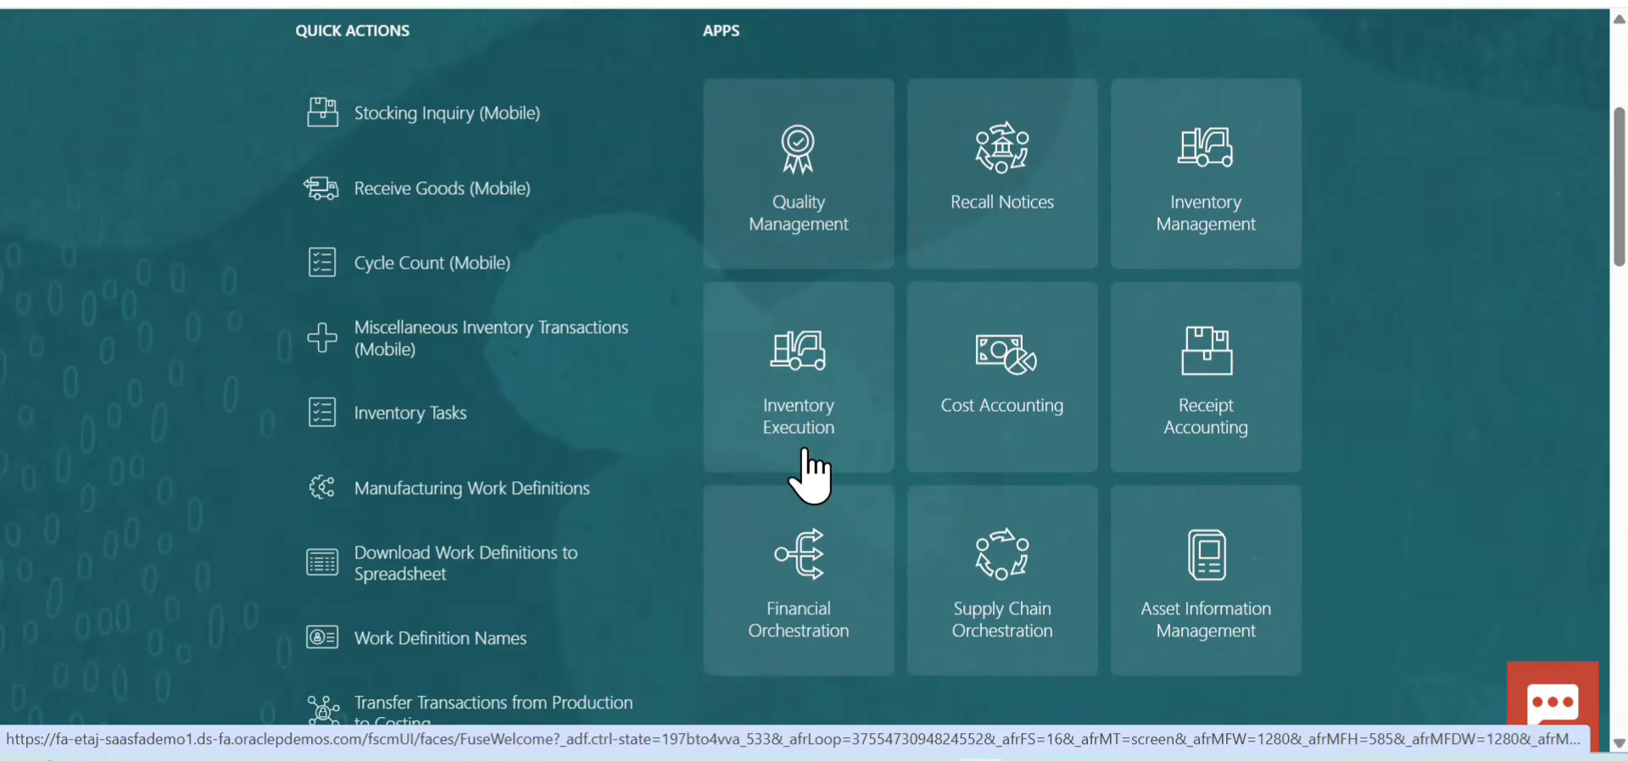
- Open the Inventory Execution app and go to its Miscellaneous Transactions page
{"action": "left_click", "coordinate": [788, 443]}
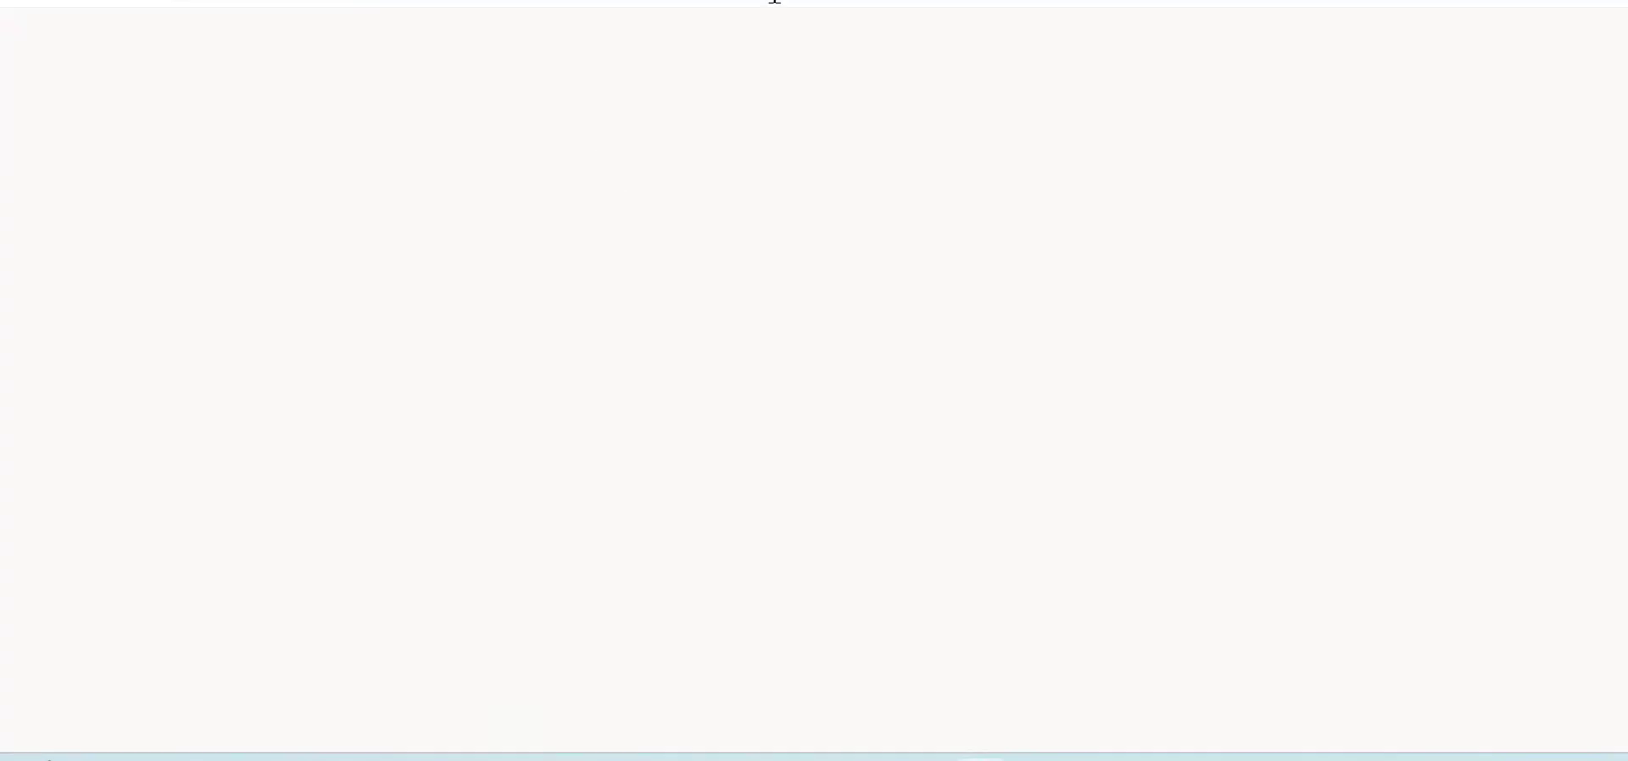
{"action": "left_click", "coordinate": [668, 5]}
{"action": "left_click", "coordinate": [1114, 206]}
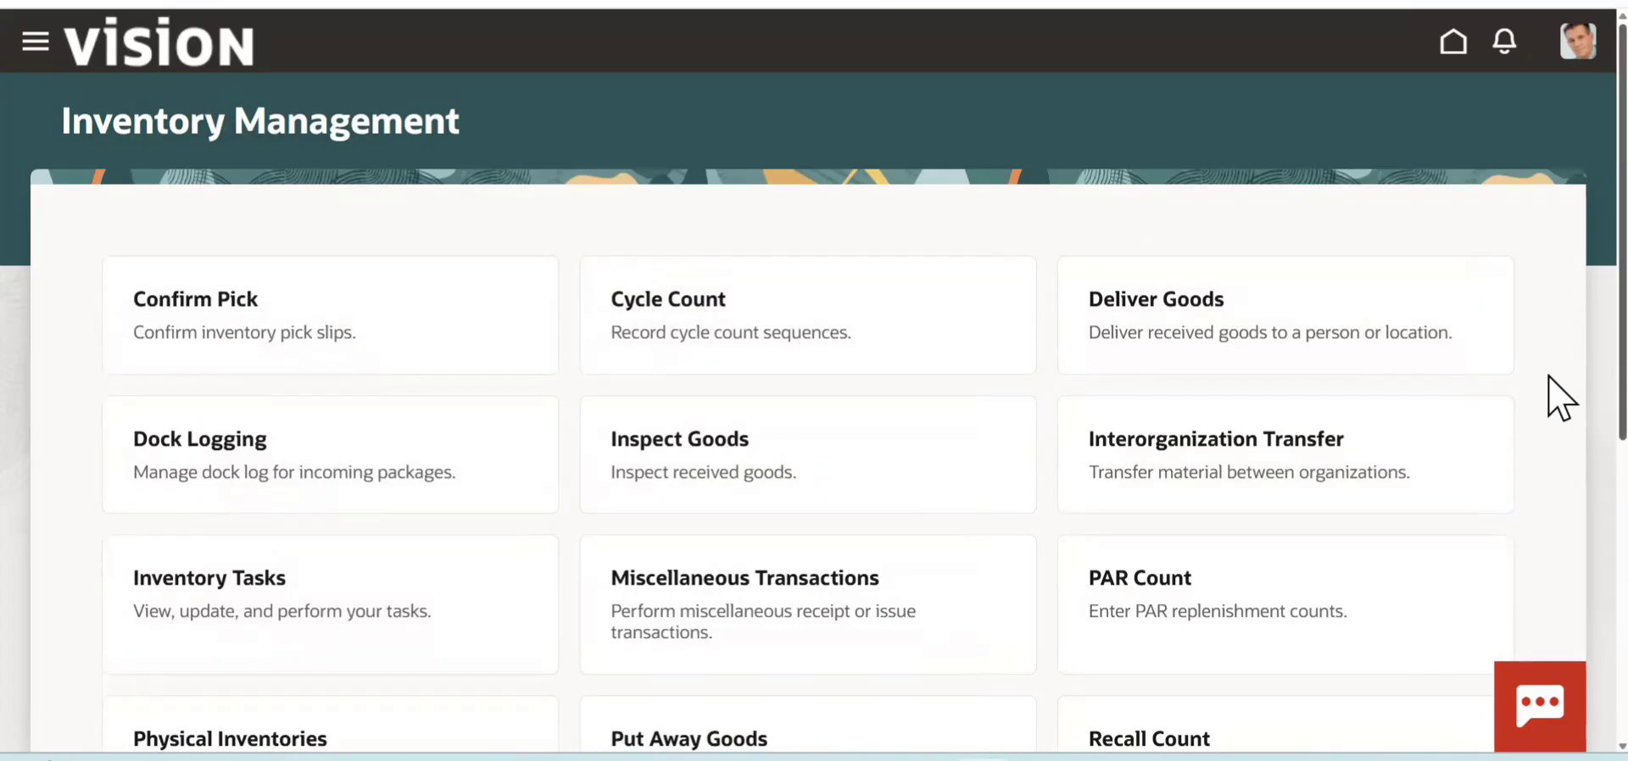
{"action": "scroll", "coordinate": [1555, 400], "scroll_direction": "down", "scroll_amount": 3}
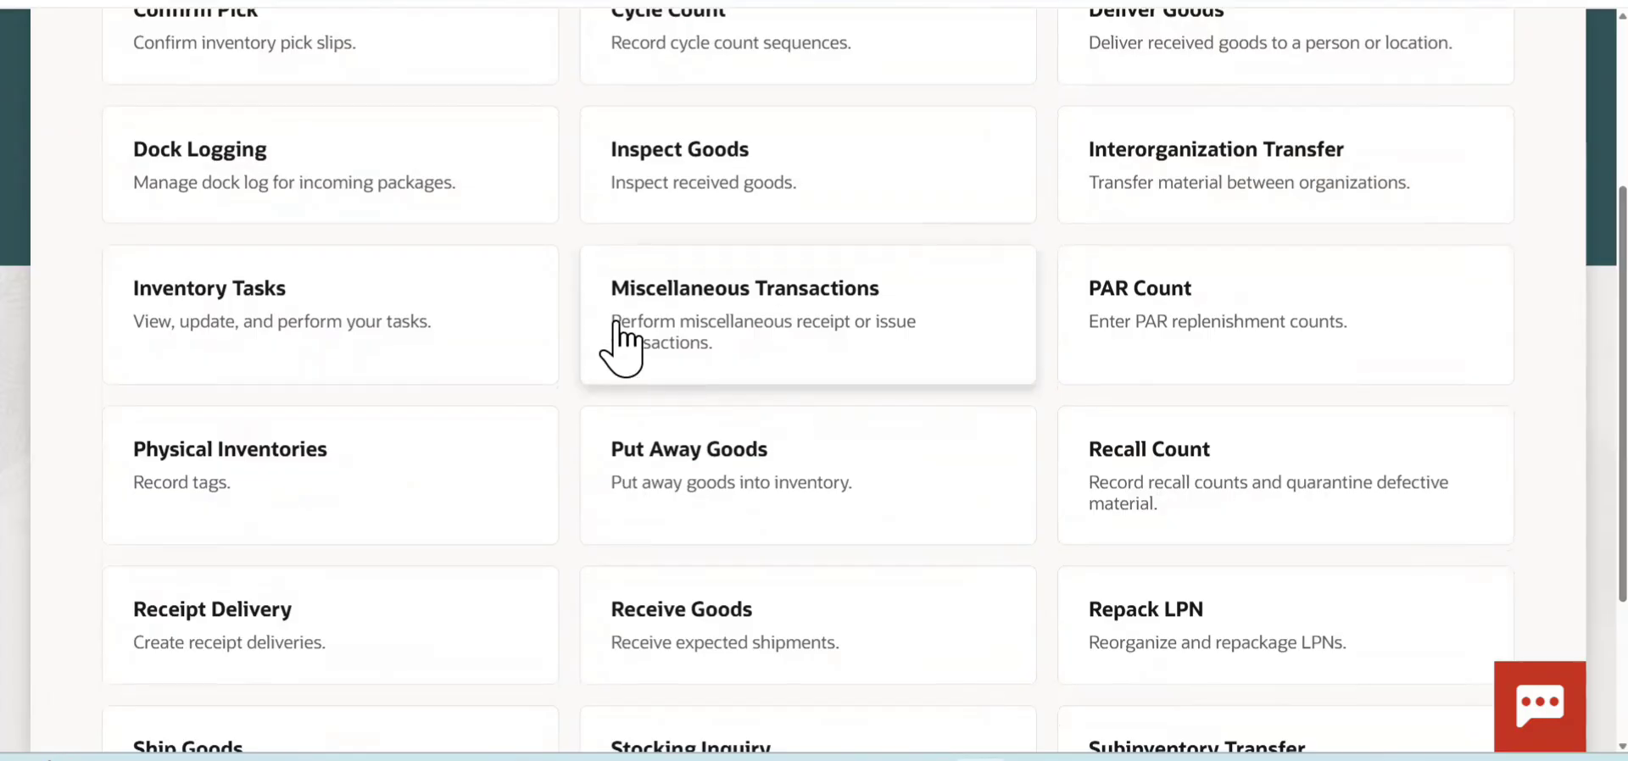
{"action": "left_click", "coordinate": [801, 335]}
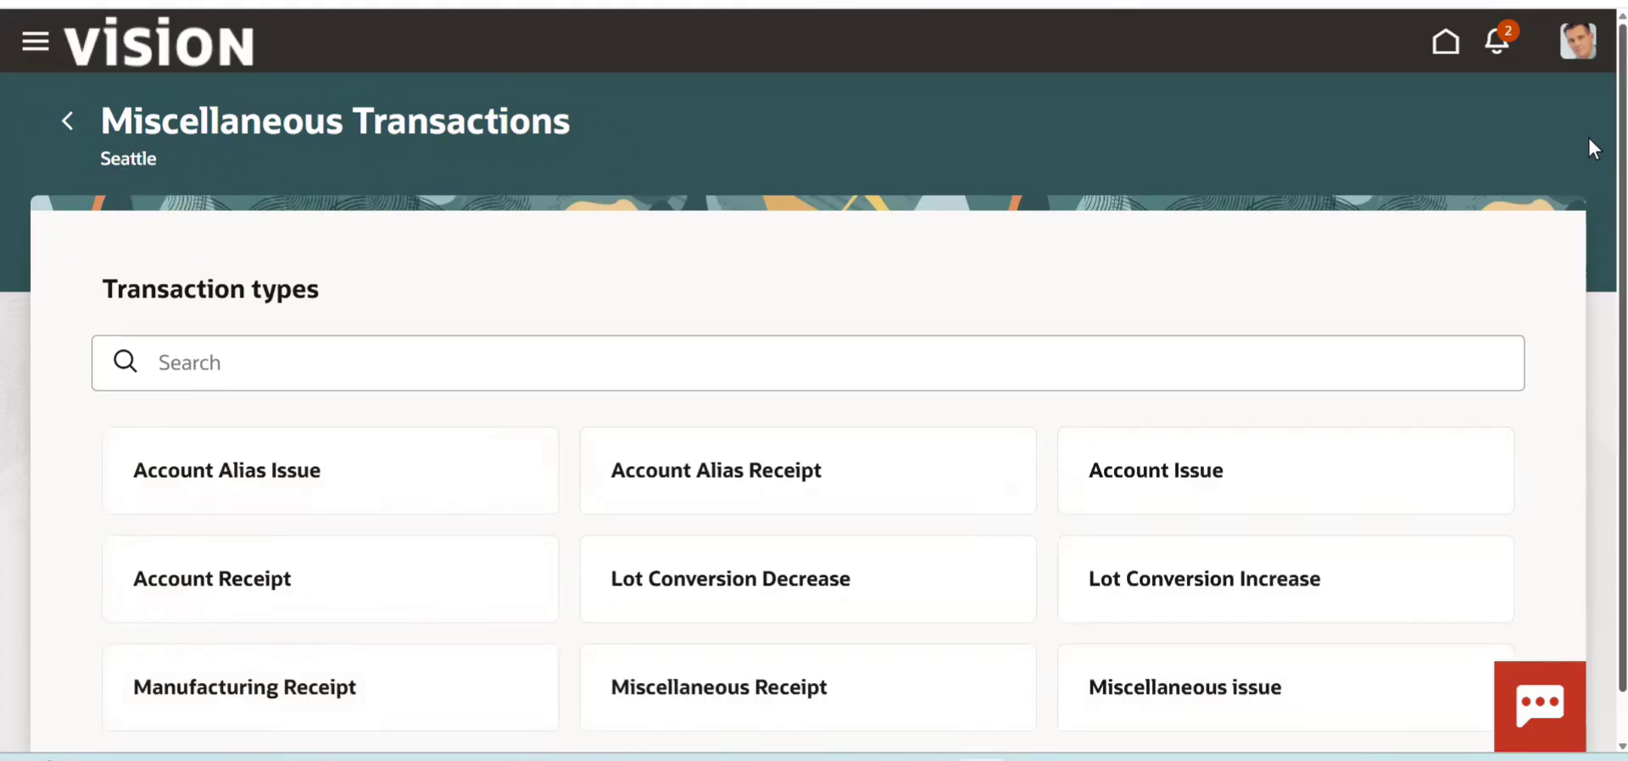
- Start a Miscellaneous Receipt by item, choose the fourth account in the account list, and continue to the item entry
{"action": "scroll", "coordinate": [1589, 255], "scroll_direction": "down", "scroll_amount": 1}
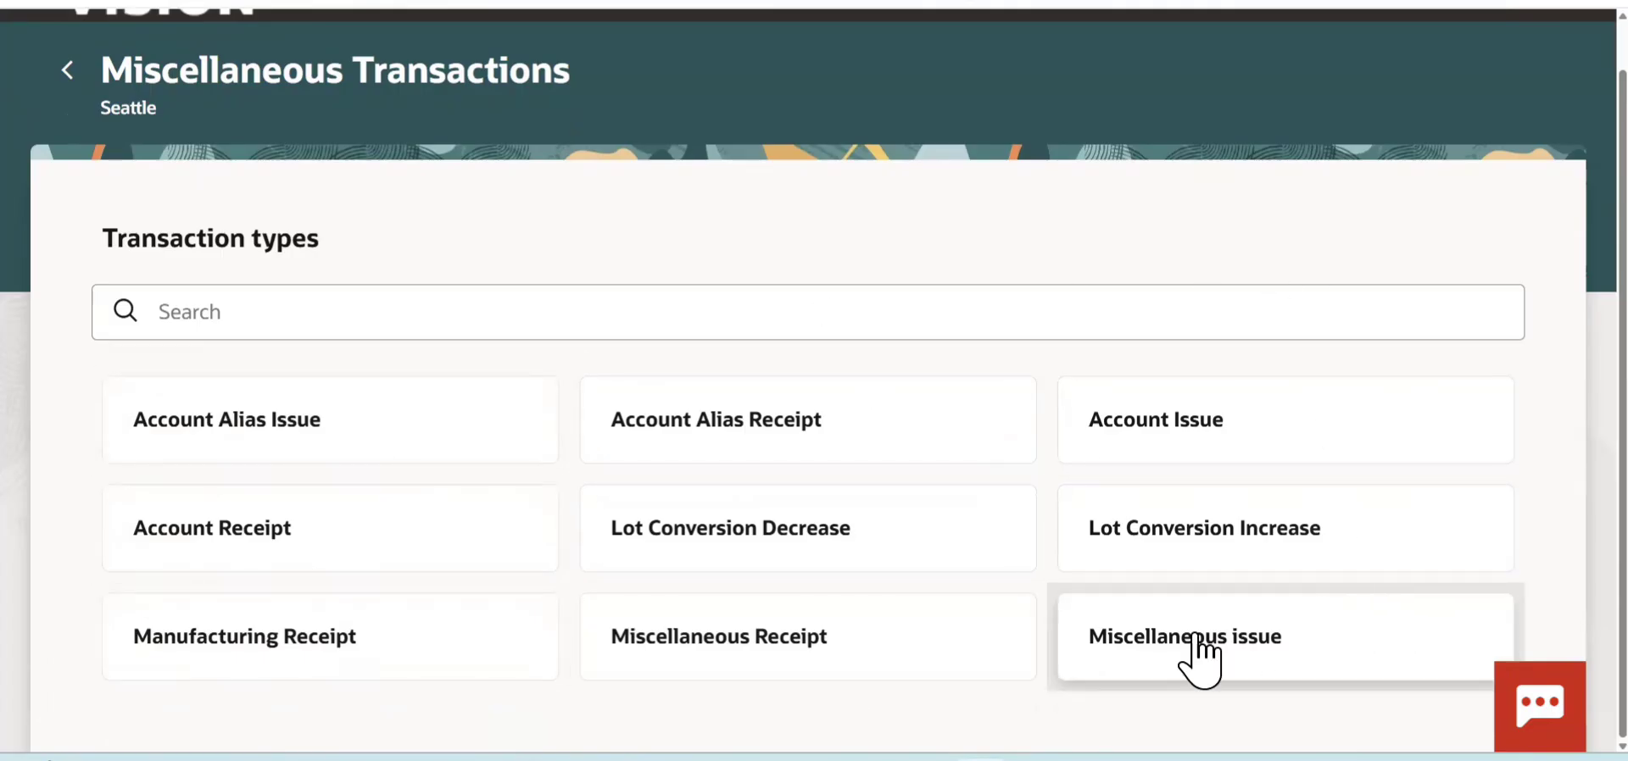
{"action": "left_click", "coordinate": [821, 678]}
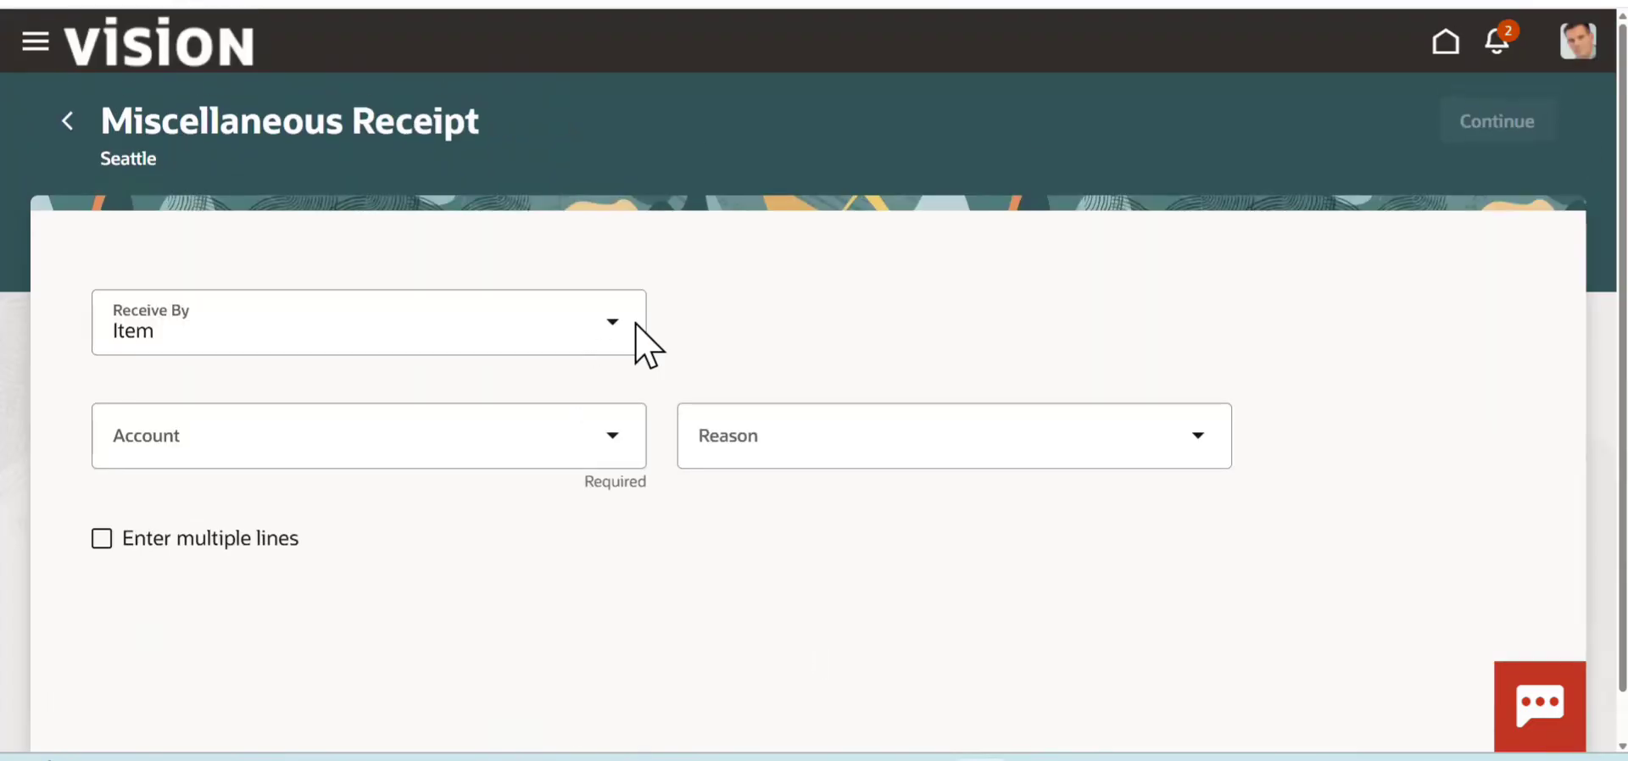
{"action": "left_click", "coordinate": [626, 454]}
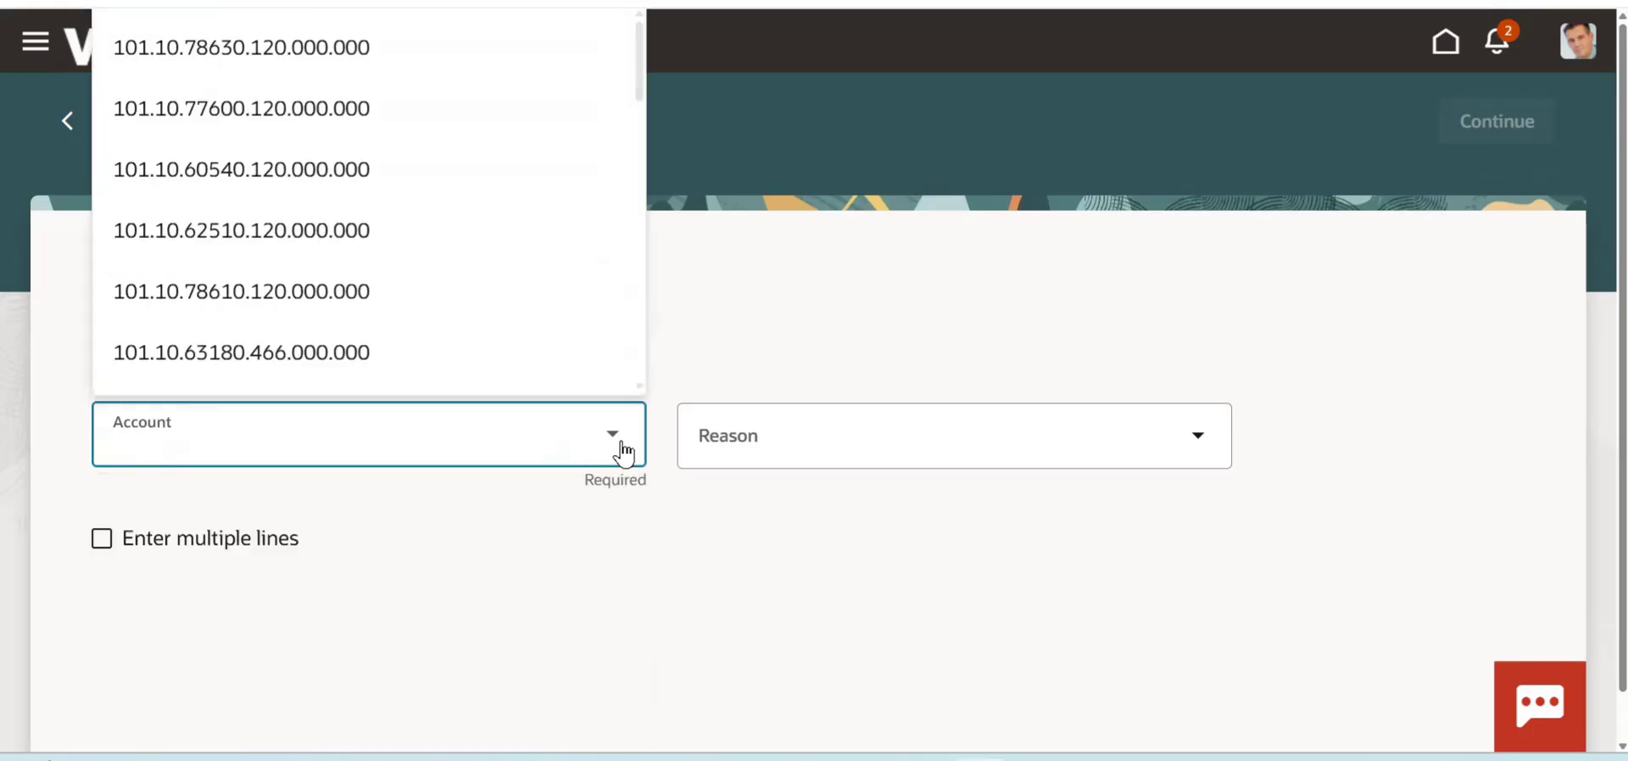
{"action": "left_click", "coordinate": [405, 228]}
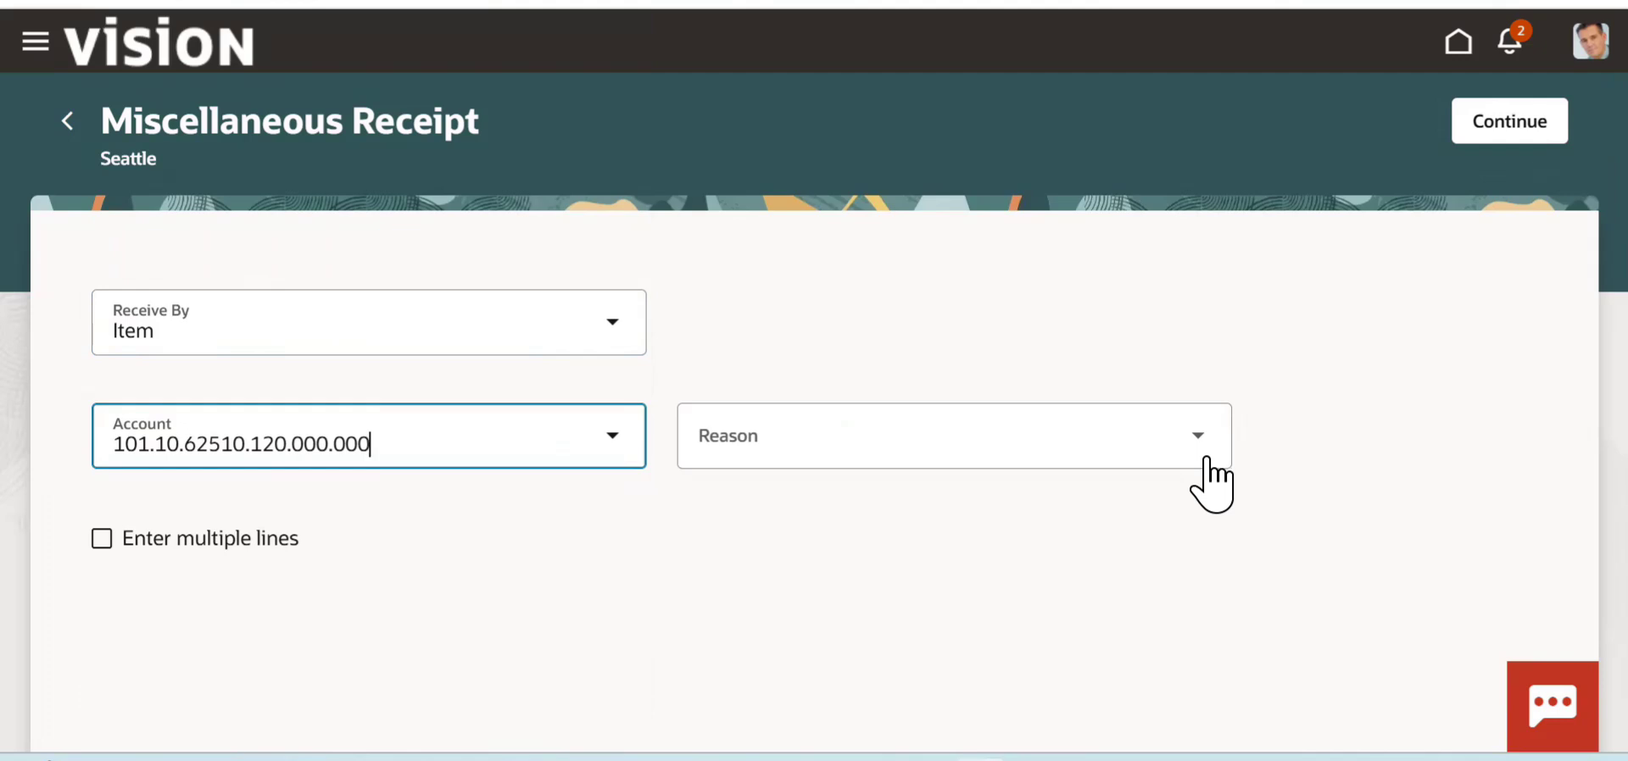
{"action": "left_click", "coordinate": [1367, 363]}
{"action": "left_click", "coordinate": [1512, 129]}
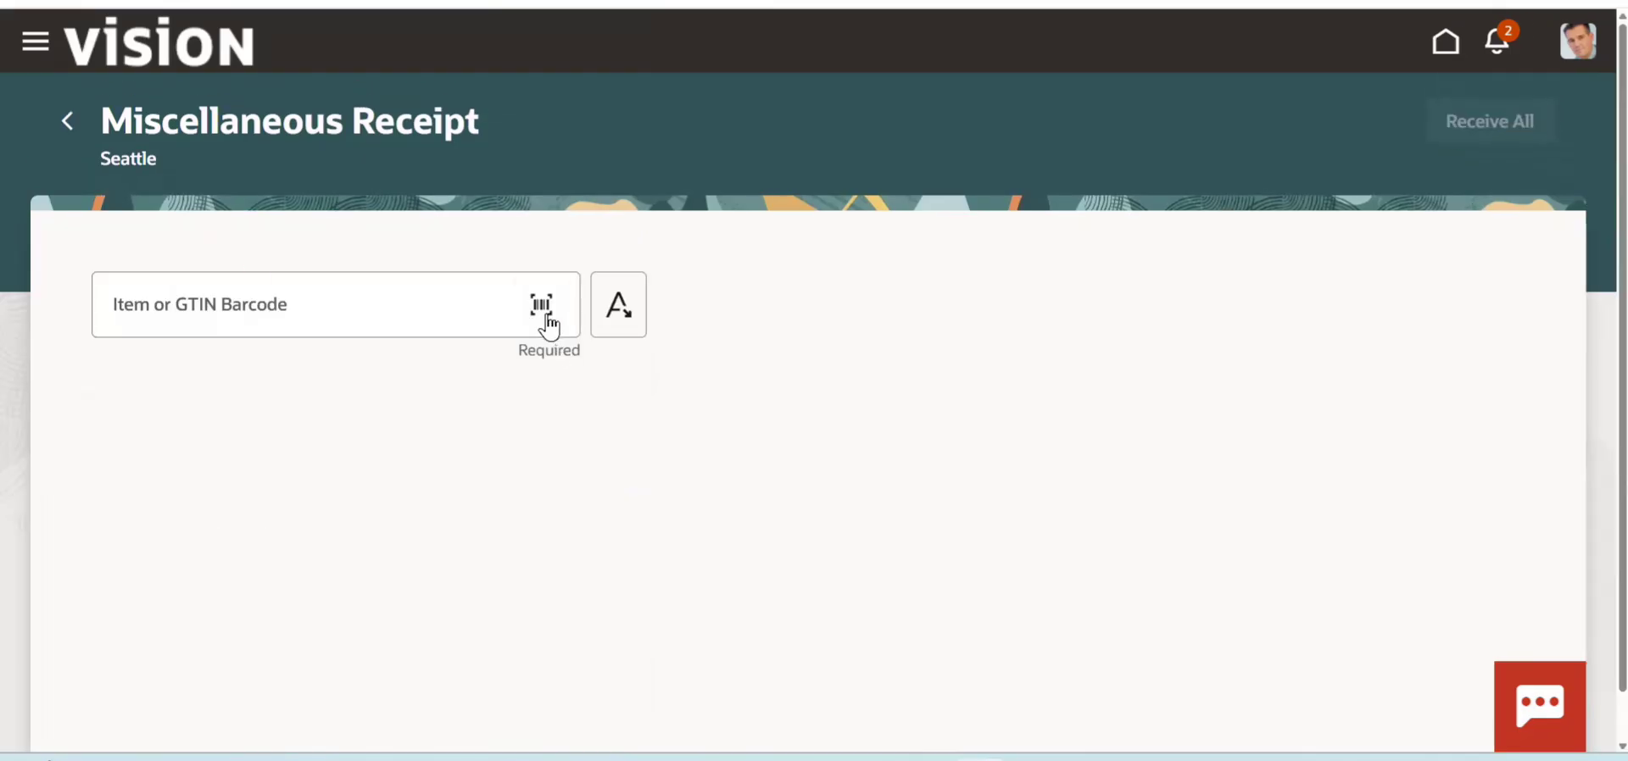
- Switch the receipt's item field from barcode to manual entry and select item CM42059
{"action": "left_click", "coordinate": [621, 304]}
{"action": "left_click", "coordinate": [368, 316]}
{"action": "type", "text": "CM42059"}
{"action": "left_click", "coordinate": [450, 378]}
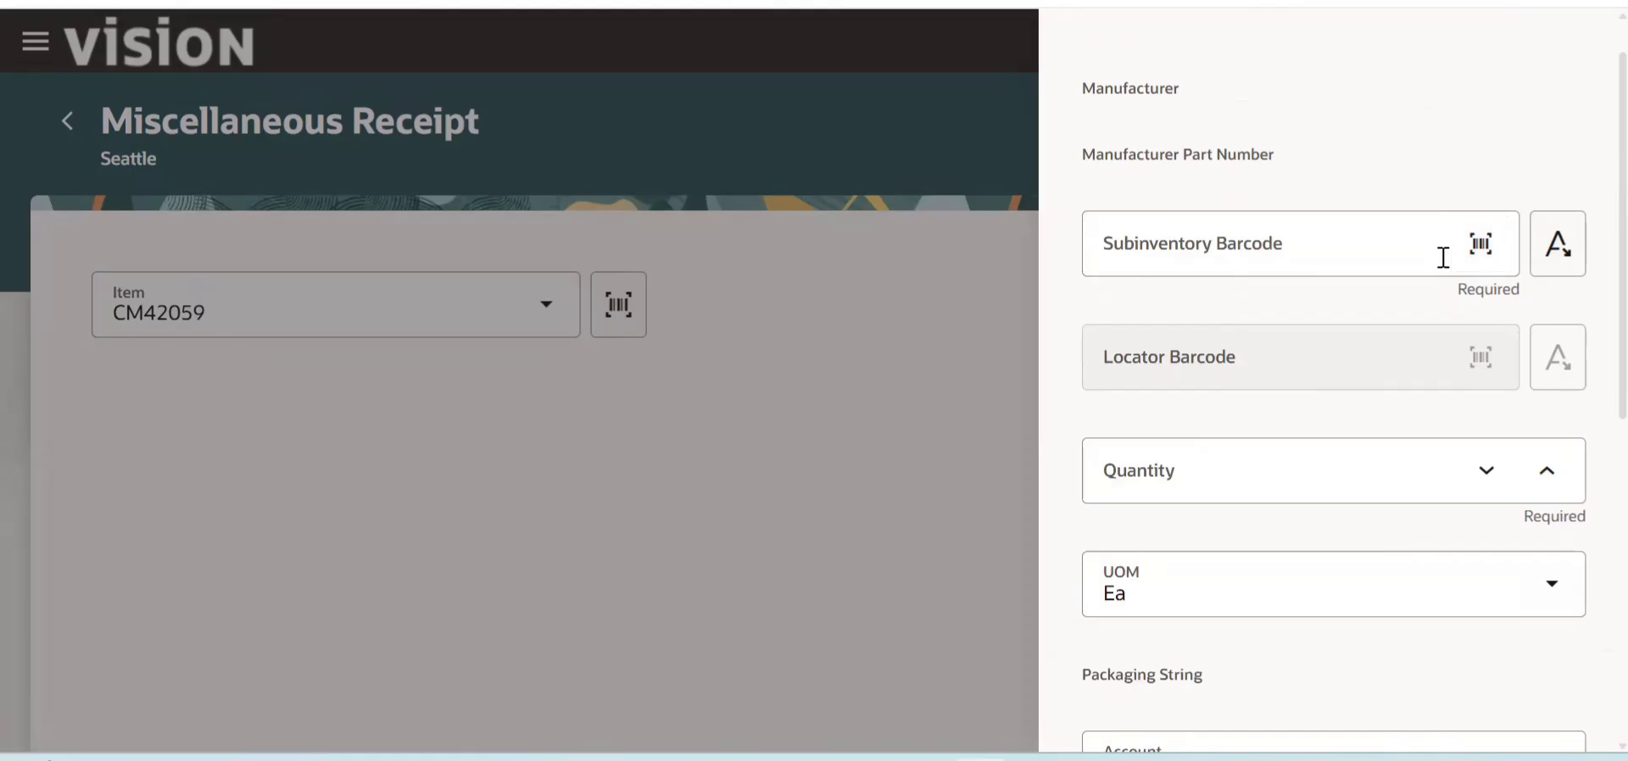
- Set the receipt's subinventory to Stores and its quantity to 1,000, and submit the receipt
{"action": "left_click", "coordinate": [1557, 260]}
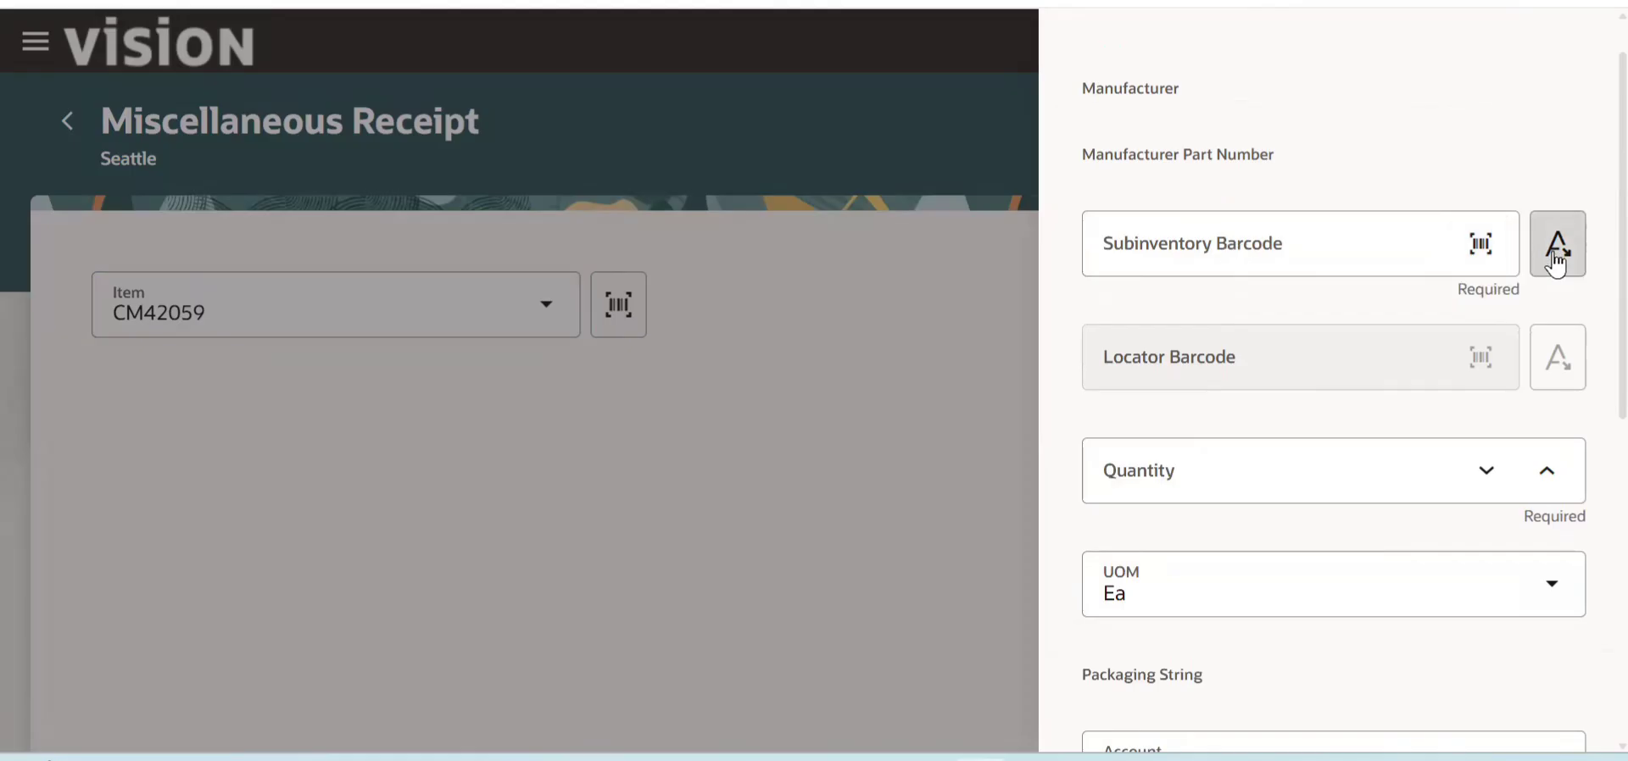
{"action": "left_click", "coordinate": [1485, 242]}
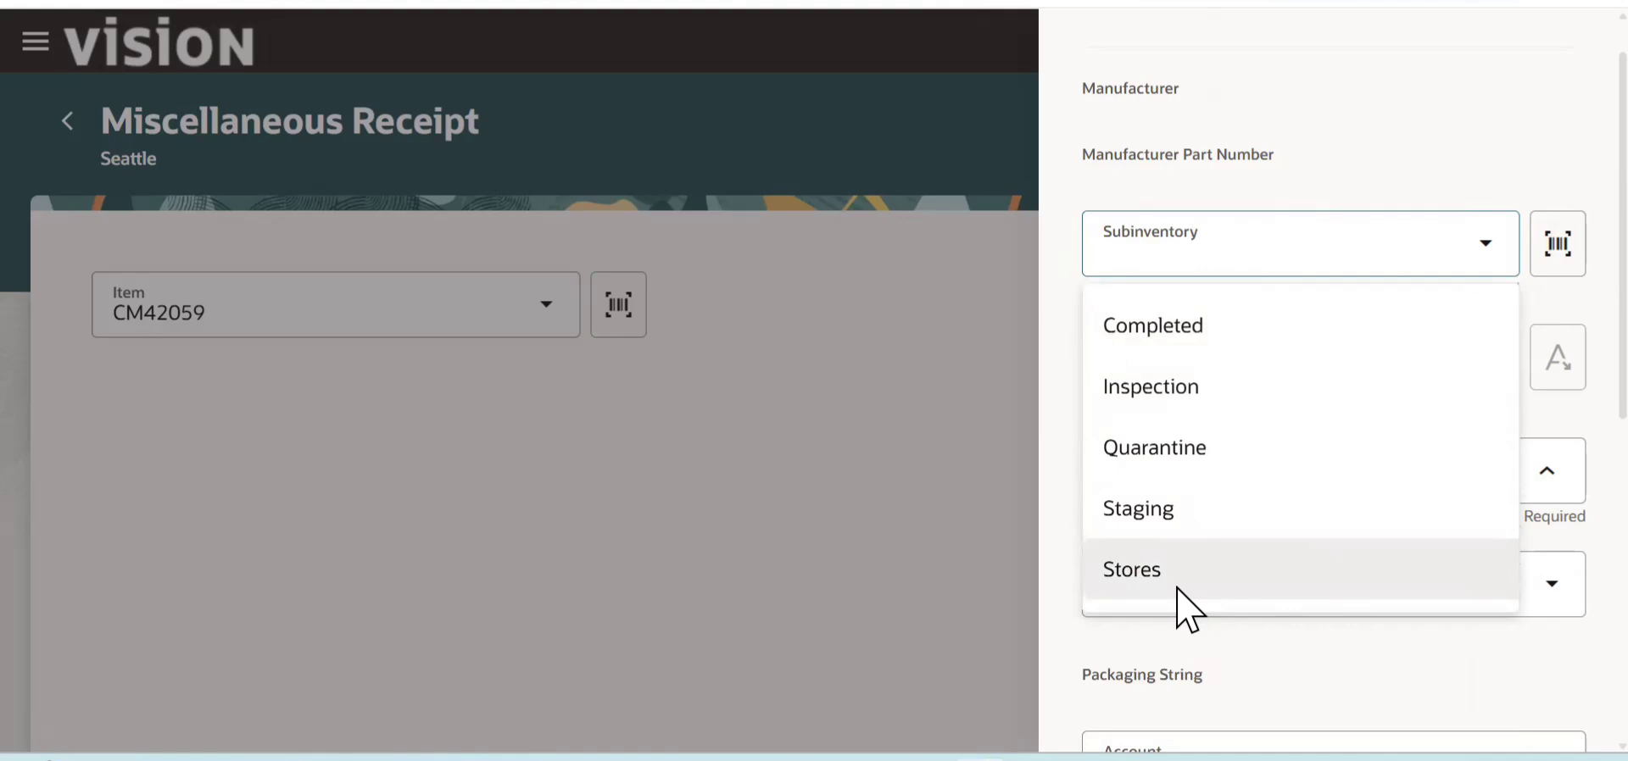
{"action": "left_click", "coordinate": [1179, 587]}
{"action": "left_click", "coordinate": [1325, 465]}
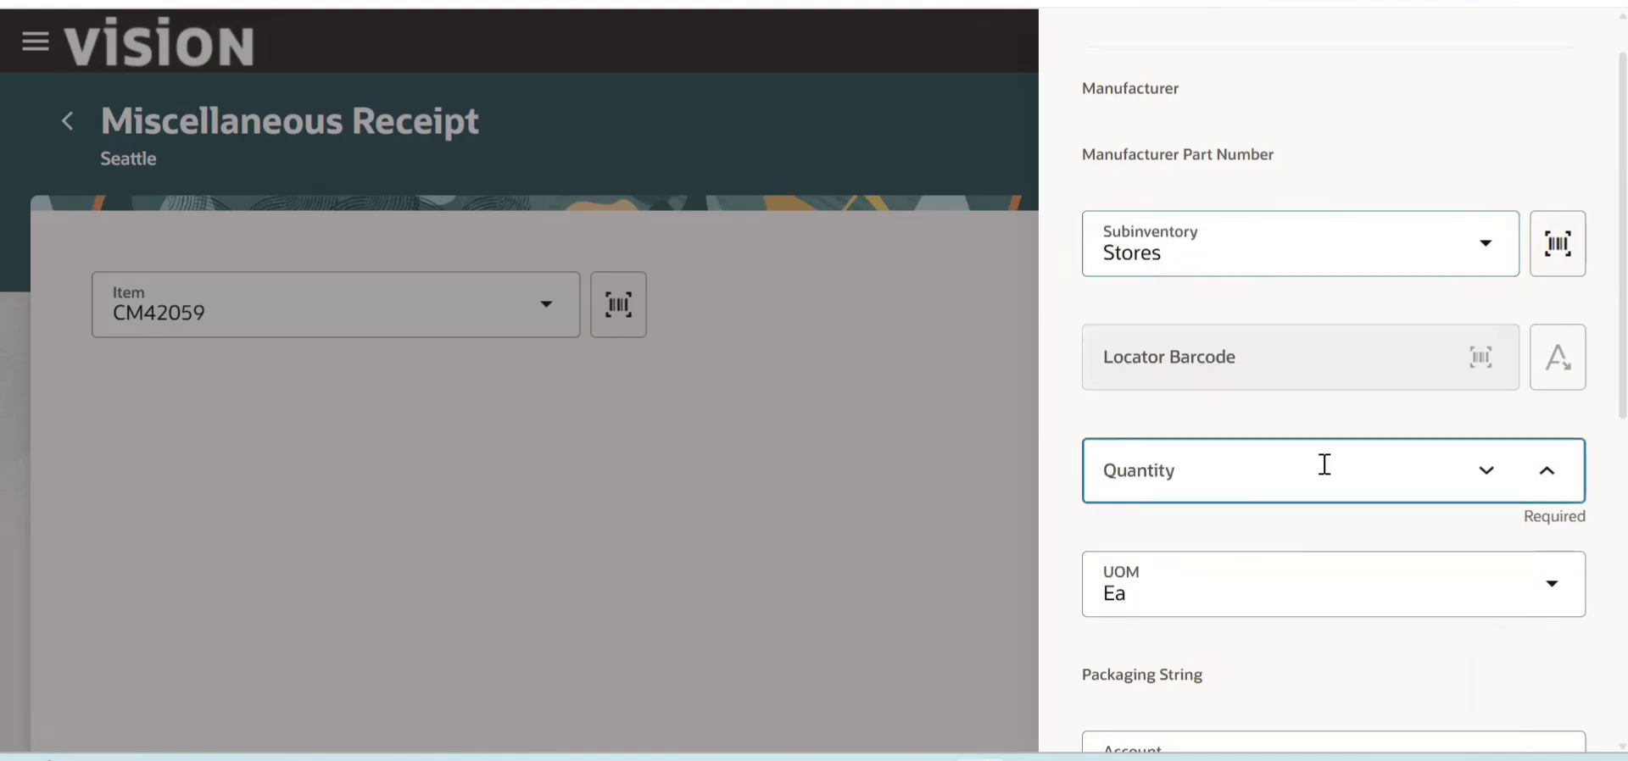
{"action": "type", "text": "1000"}
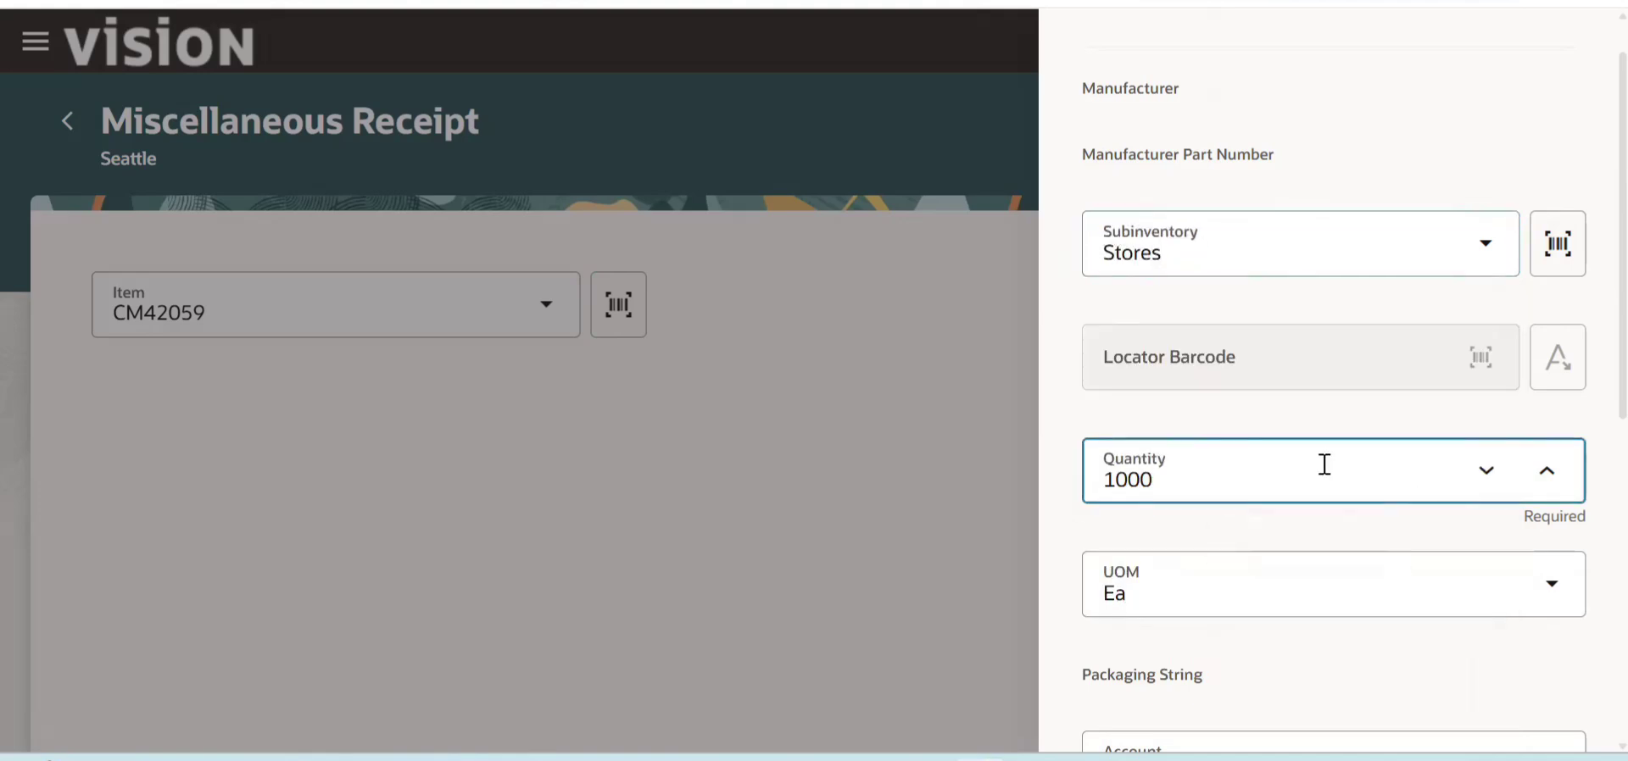
{"action": "scroll", "coordinate": [1560, 467], "scroll_direction": "down", "scroll_amount": 4}
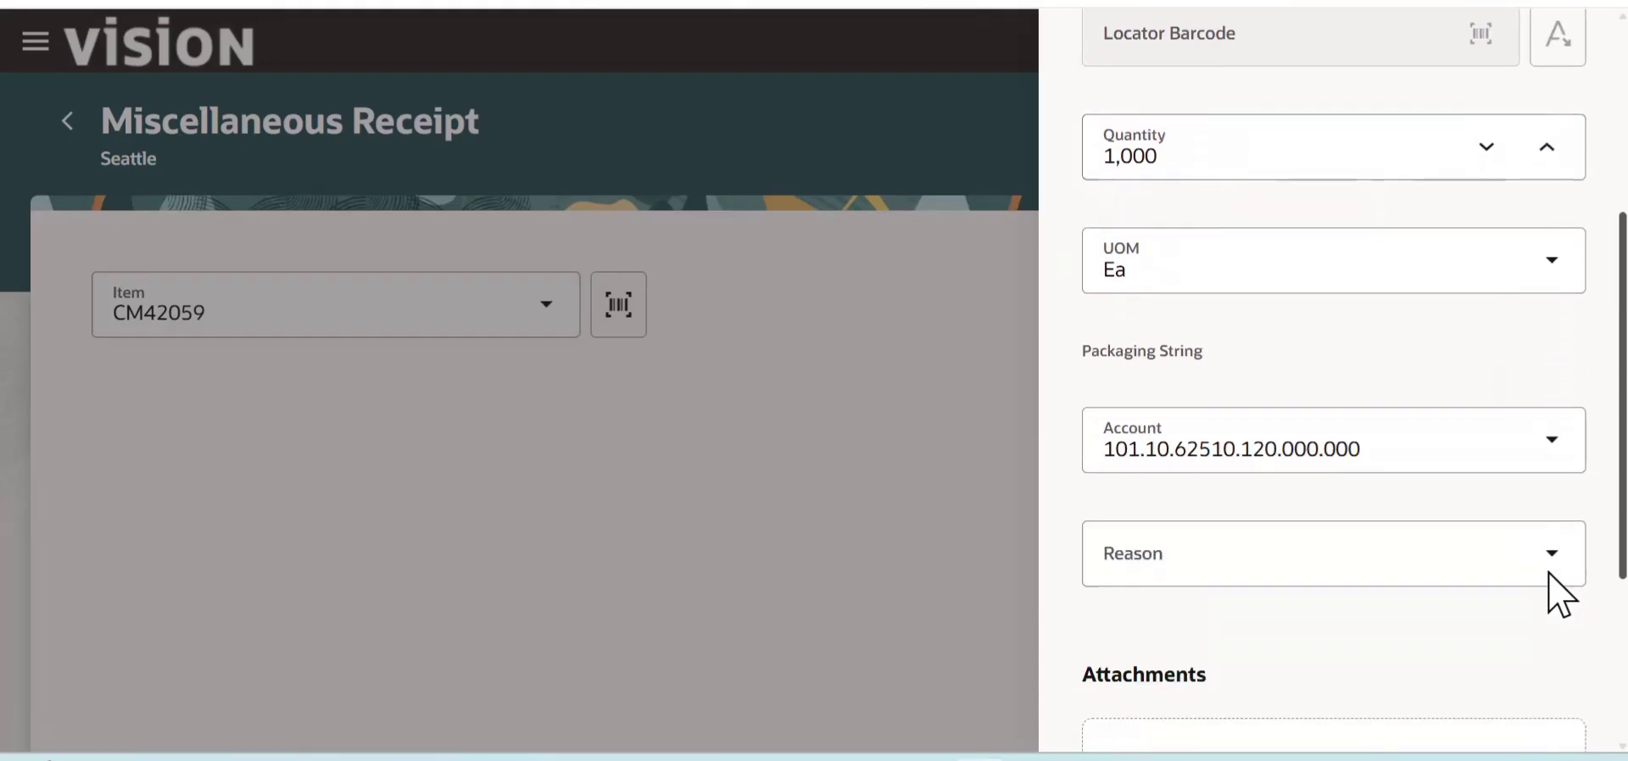
{"action": "scroll", "coordinate": [1548, 574], "scroll_direction": "down", "scroll_amount": 4}
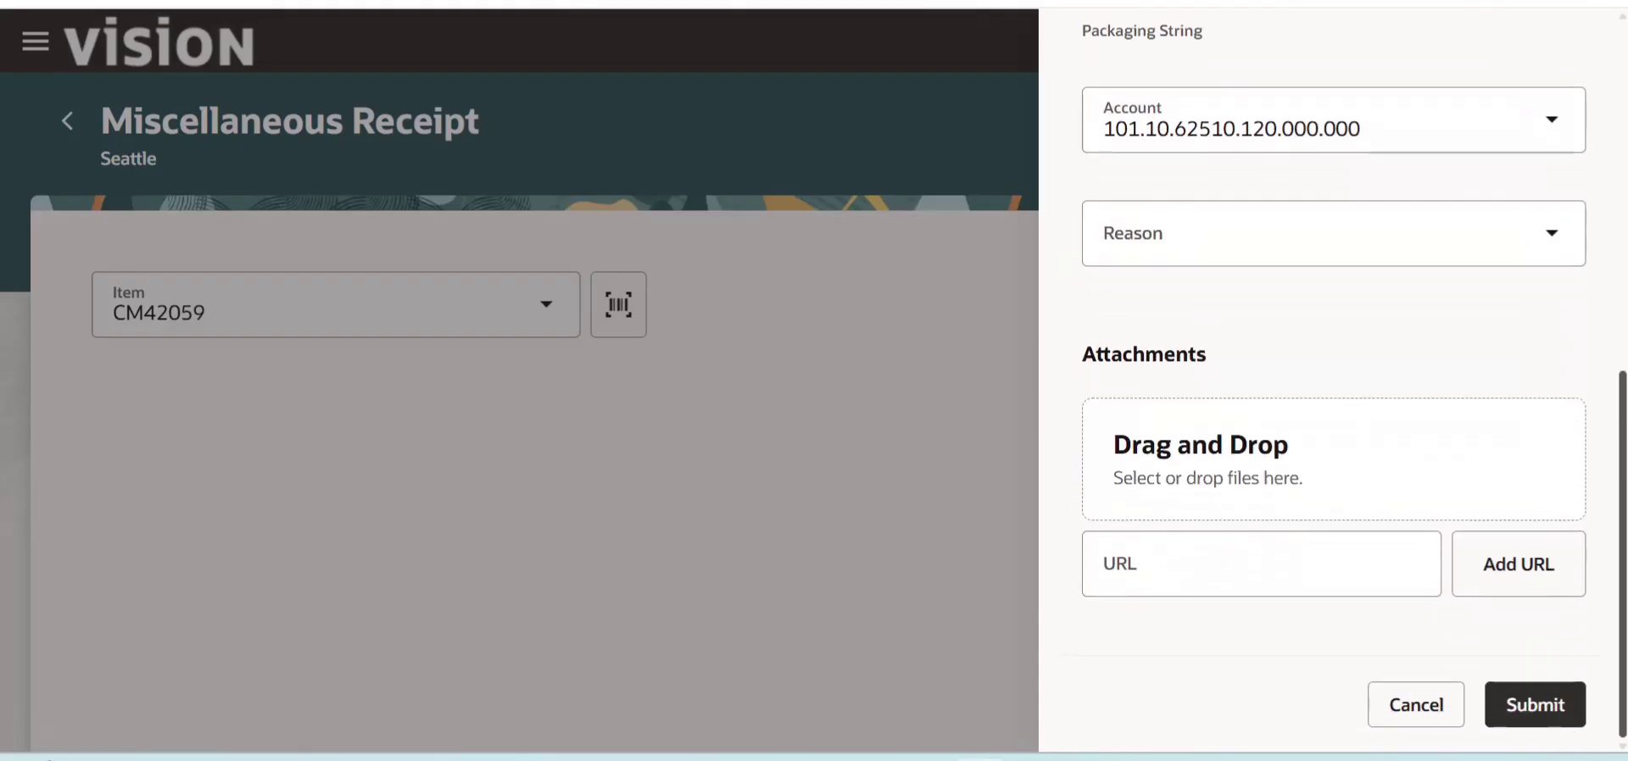
{"action": "left_click", "coordinate": [1526, 710]}
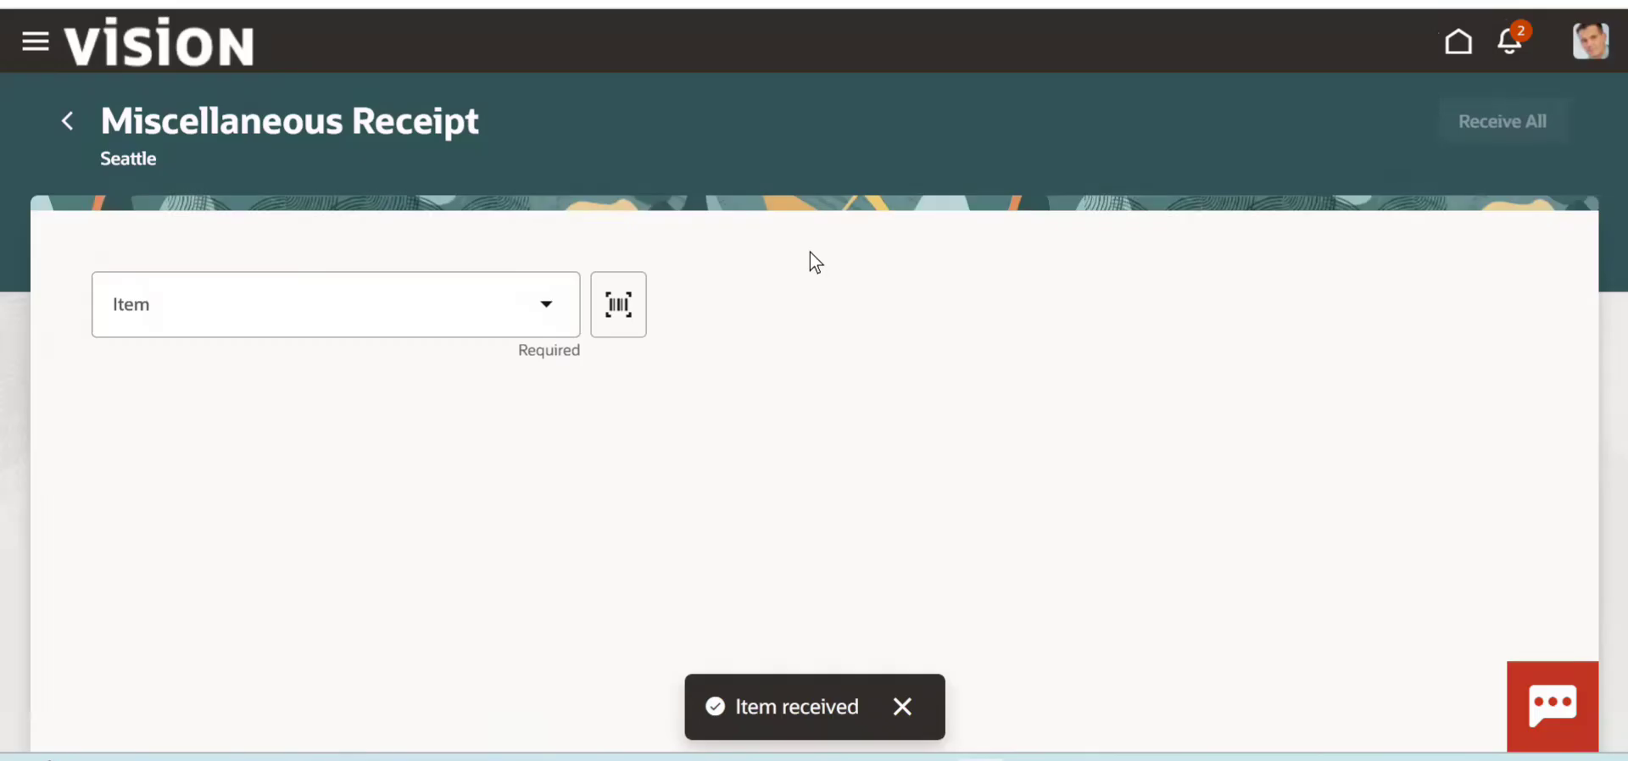
- Return to the transaction types, start a Miscellaneous issue with the fifth account in the account list, and continue
{"action": "left_click", "coordinate": [68, 122]}
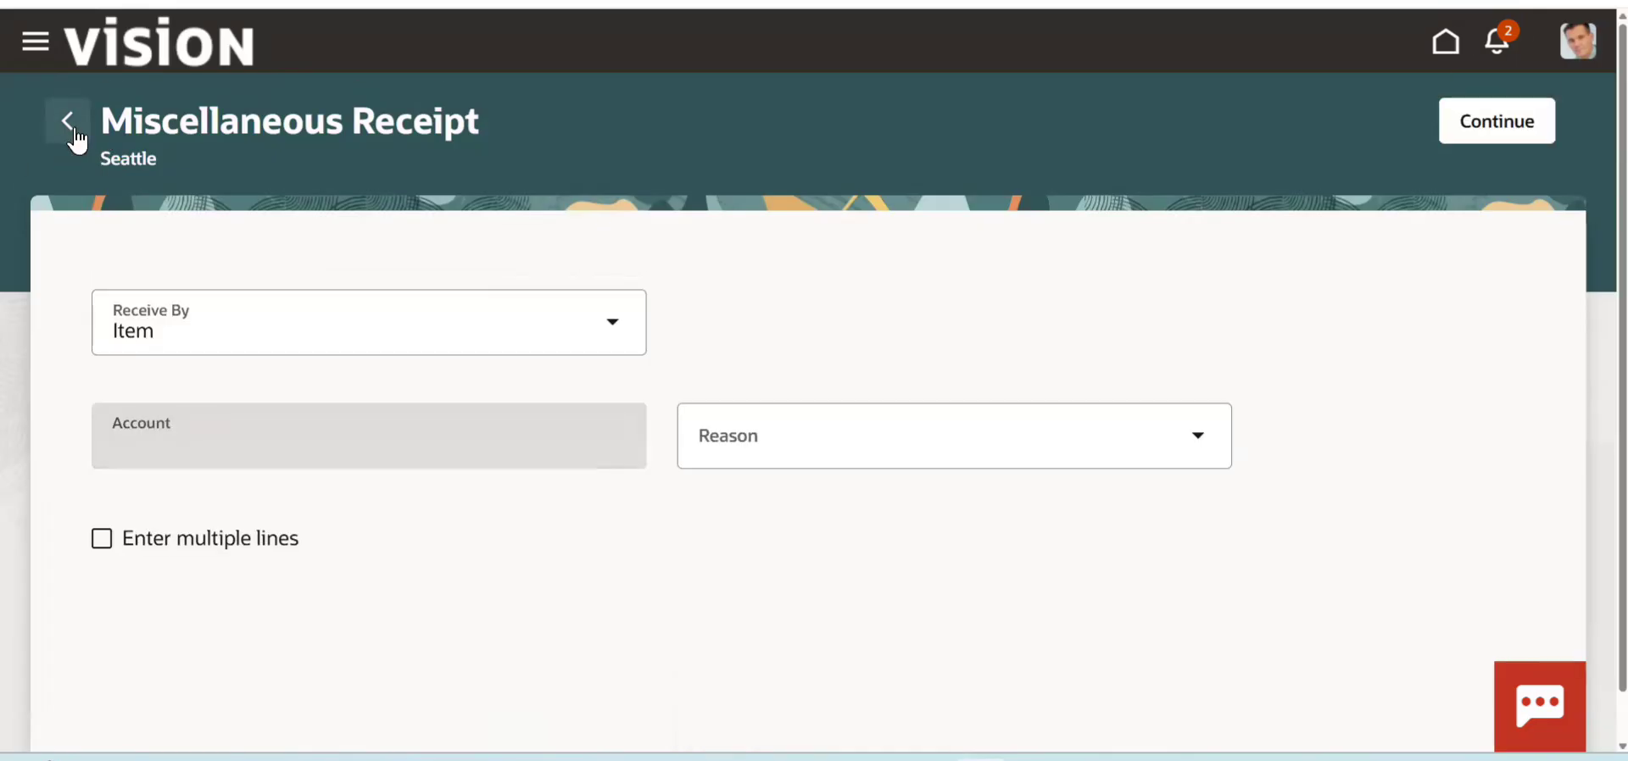
{"action": "left_click", "coordinate": [75, 132]}
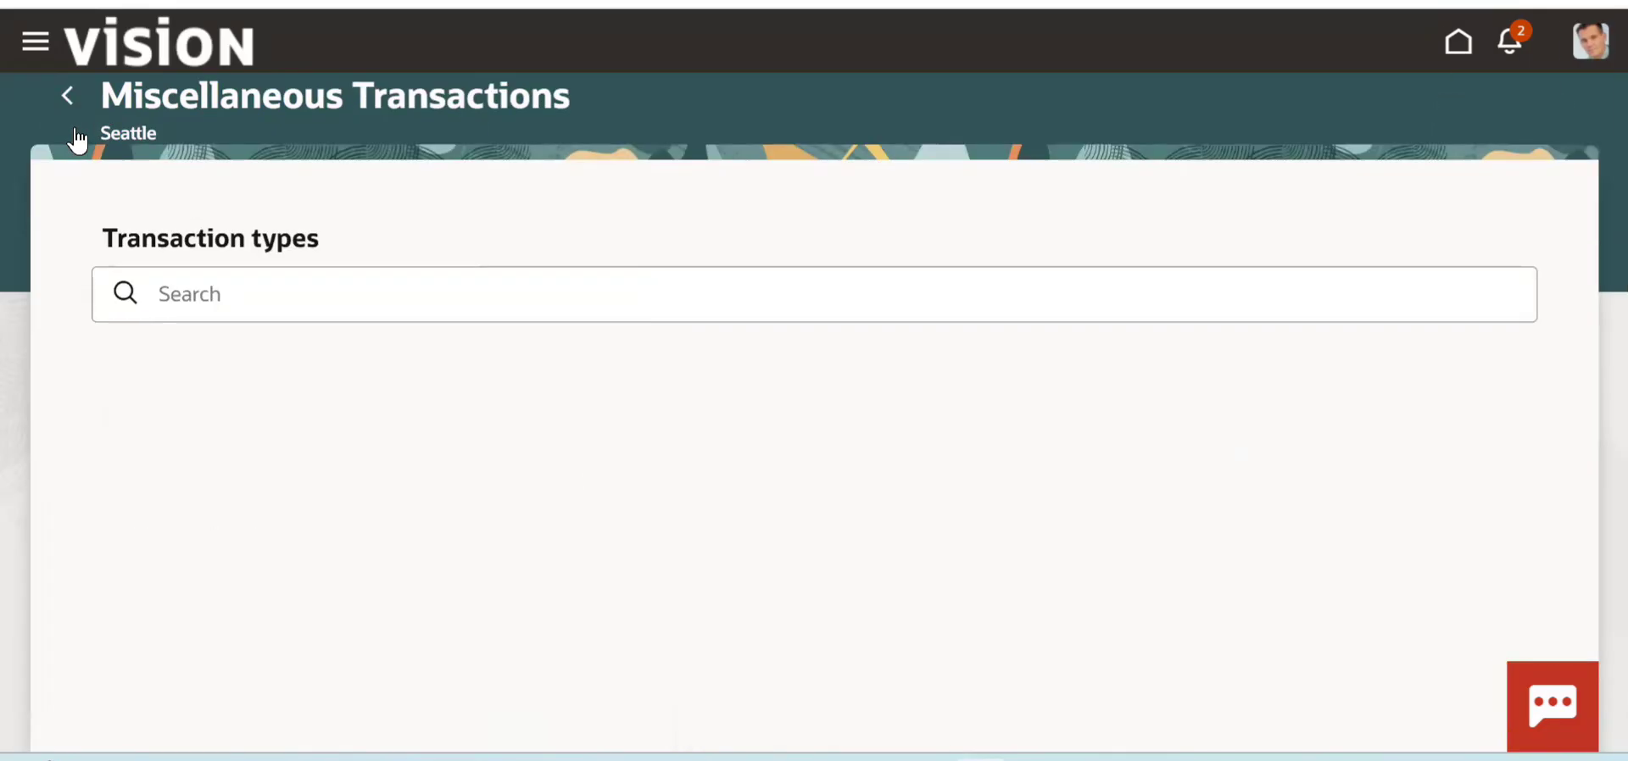
{"action": "scroll", "coordinate": [1548, 508], "scroll_direction": "down", "scroll_amount": 1}
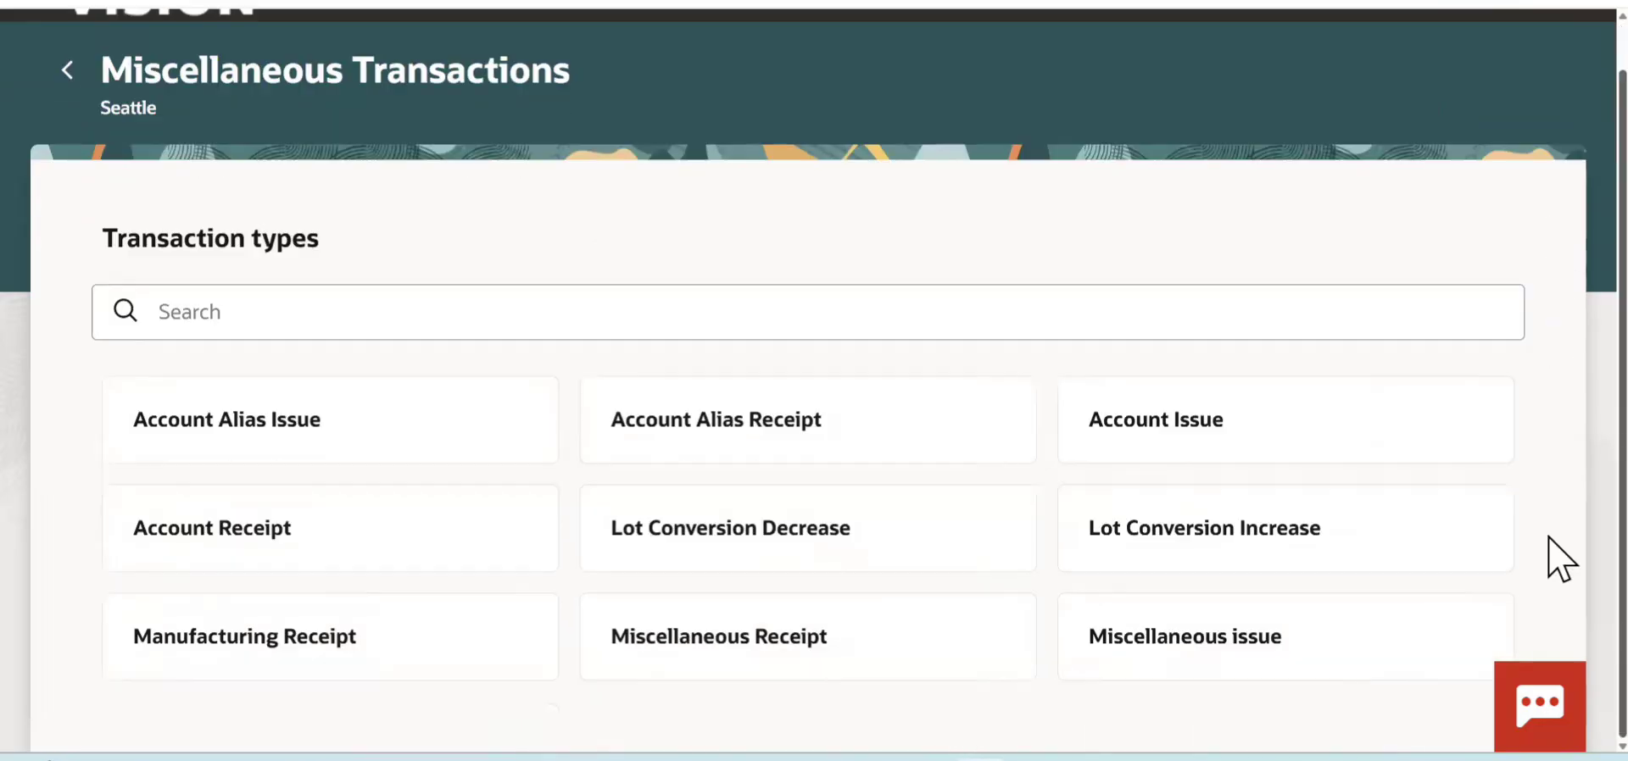
{"action": "left_click", "coordinate": [1179, 646]}
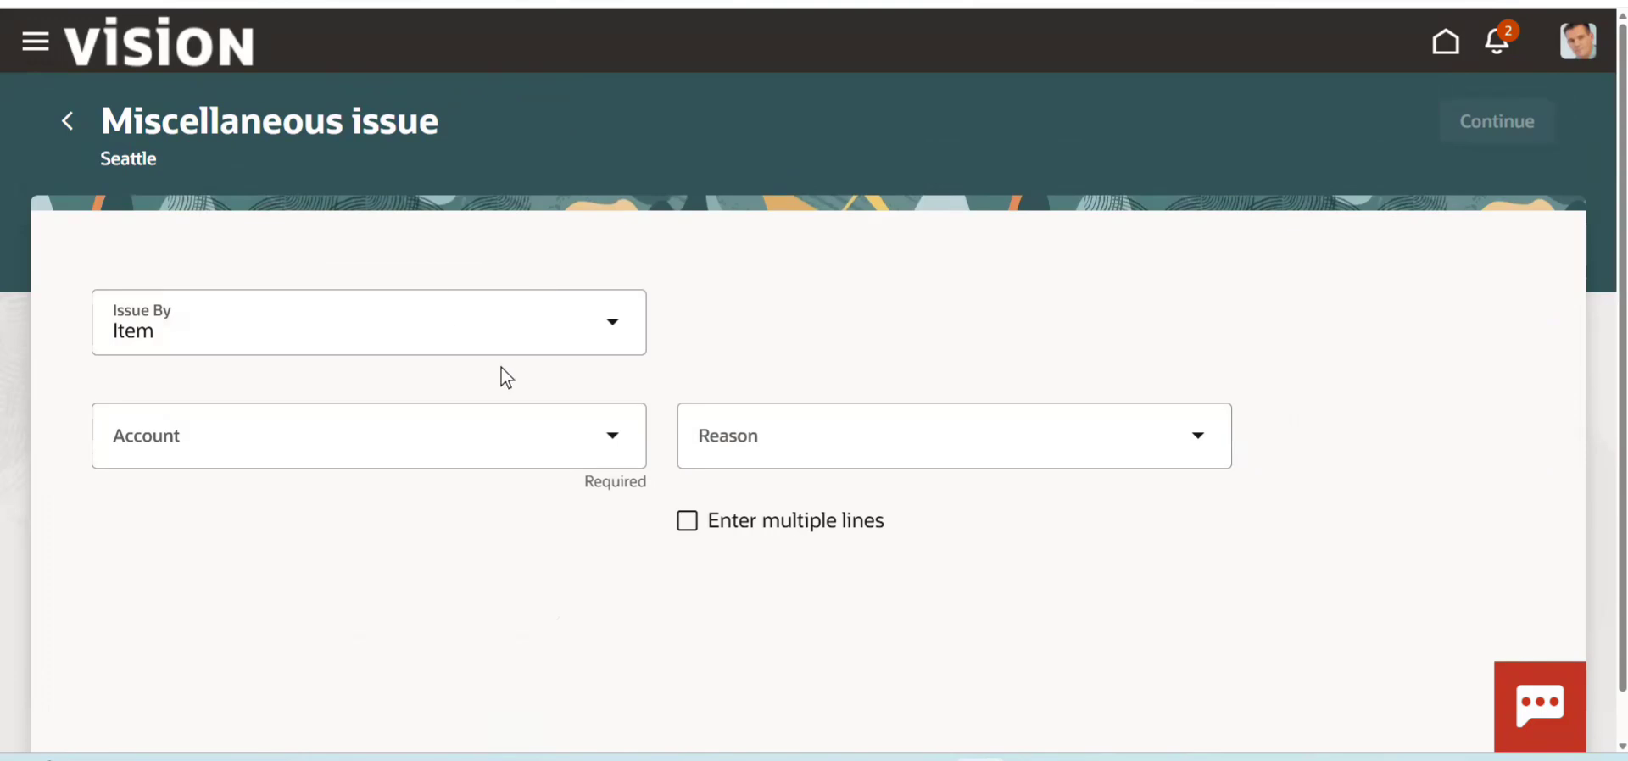
{"action": "left_click", "coordinate": [617, 450]}
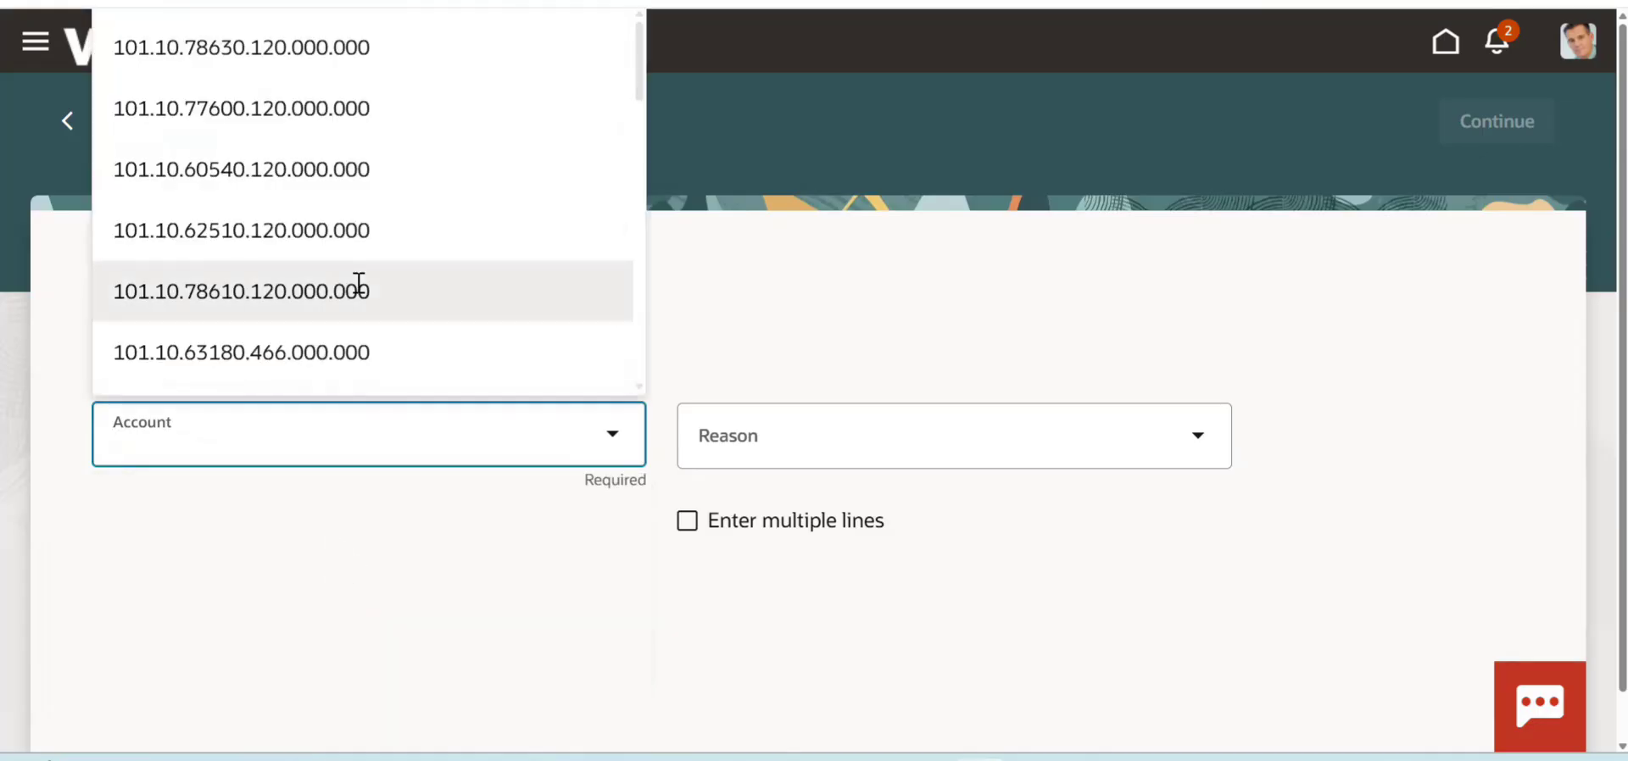
{"action": "left_click", "coordinate": [356, 287]}
{"action": "left_click", "coordinate": [1508, 126]}
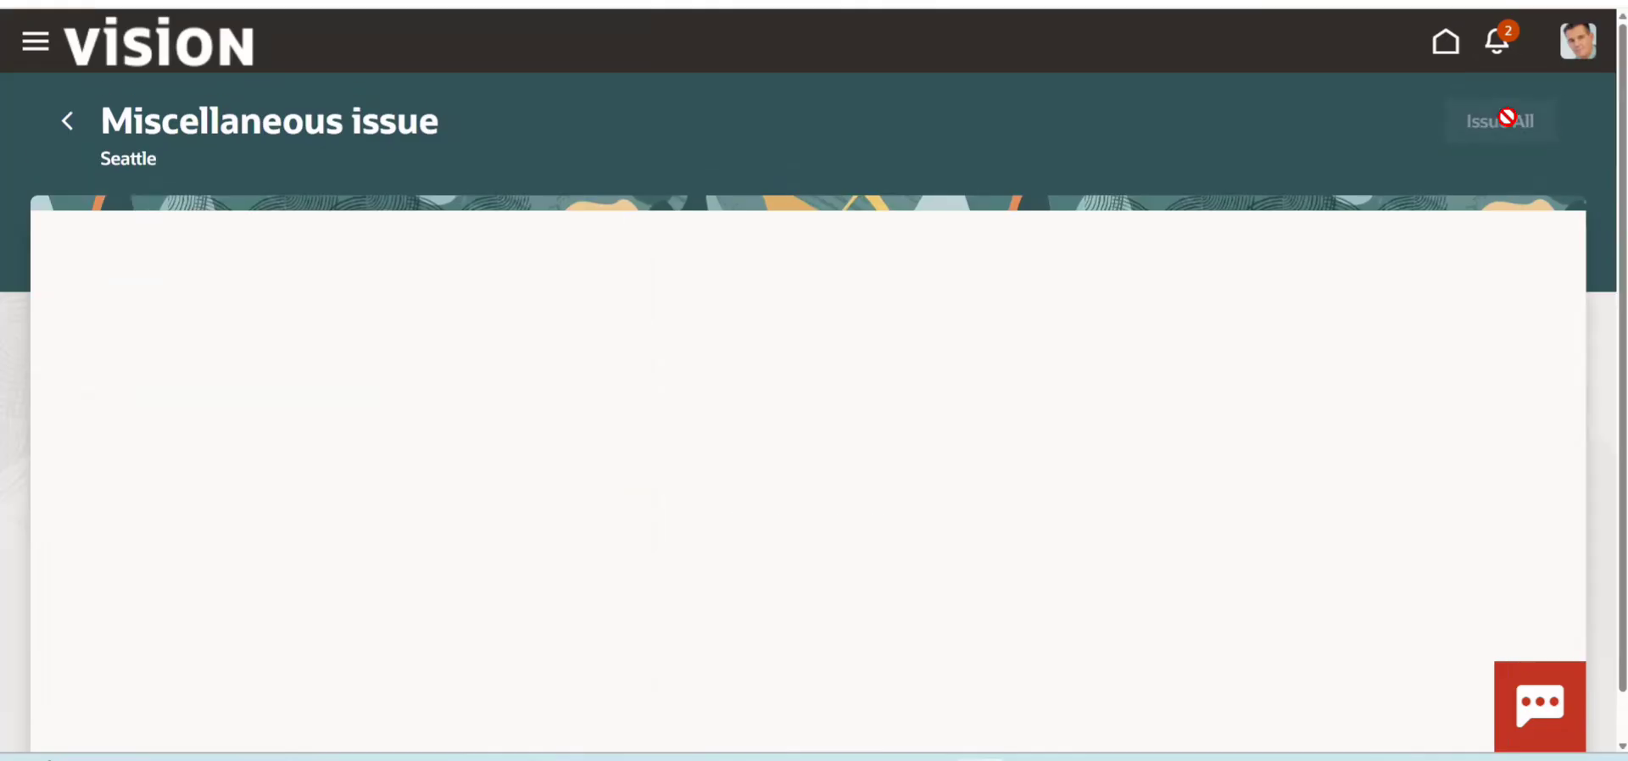
- Select item CM42059 for the miscellaneous issue
{"action": "left_click", "coordinate": [623, 320]}
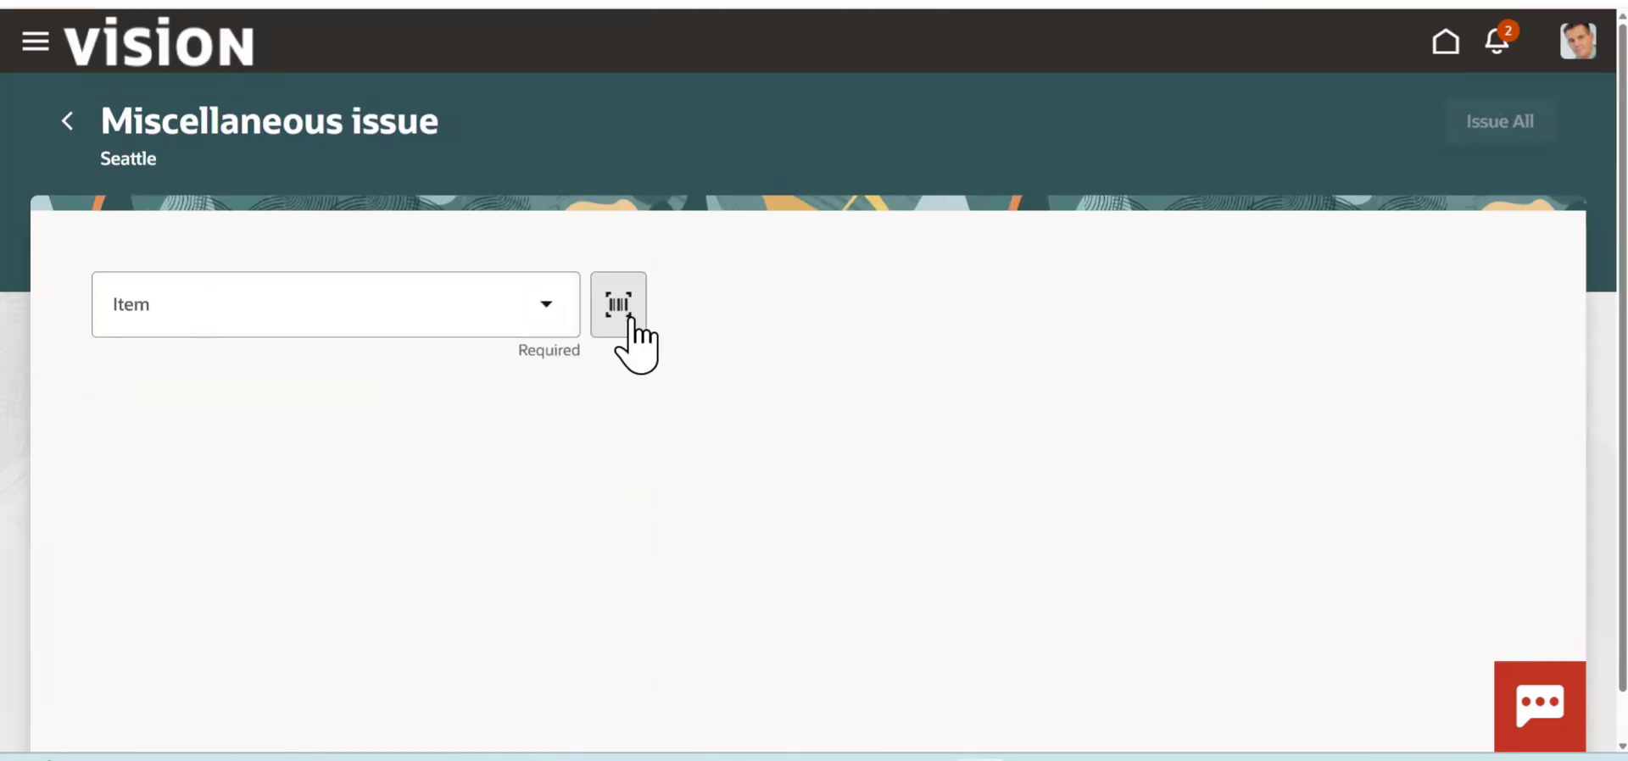
{"action": "left_click", "coordinate": [318, 333]}
{"action": "type", "text": "CM42059"}
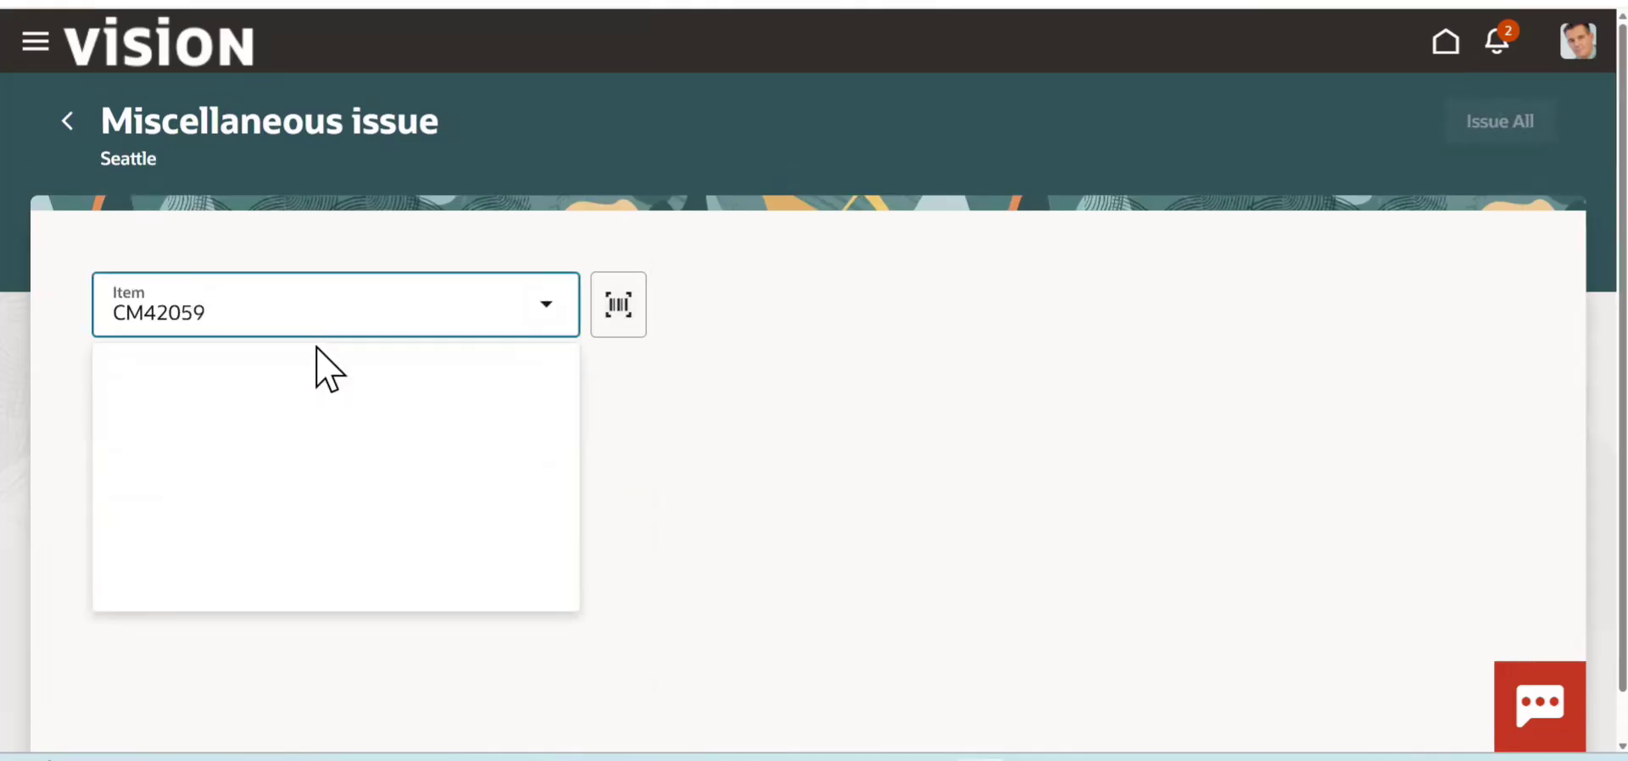
{"action": "left_click", "coordinate": [286, 383]}
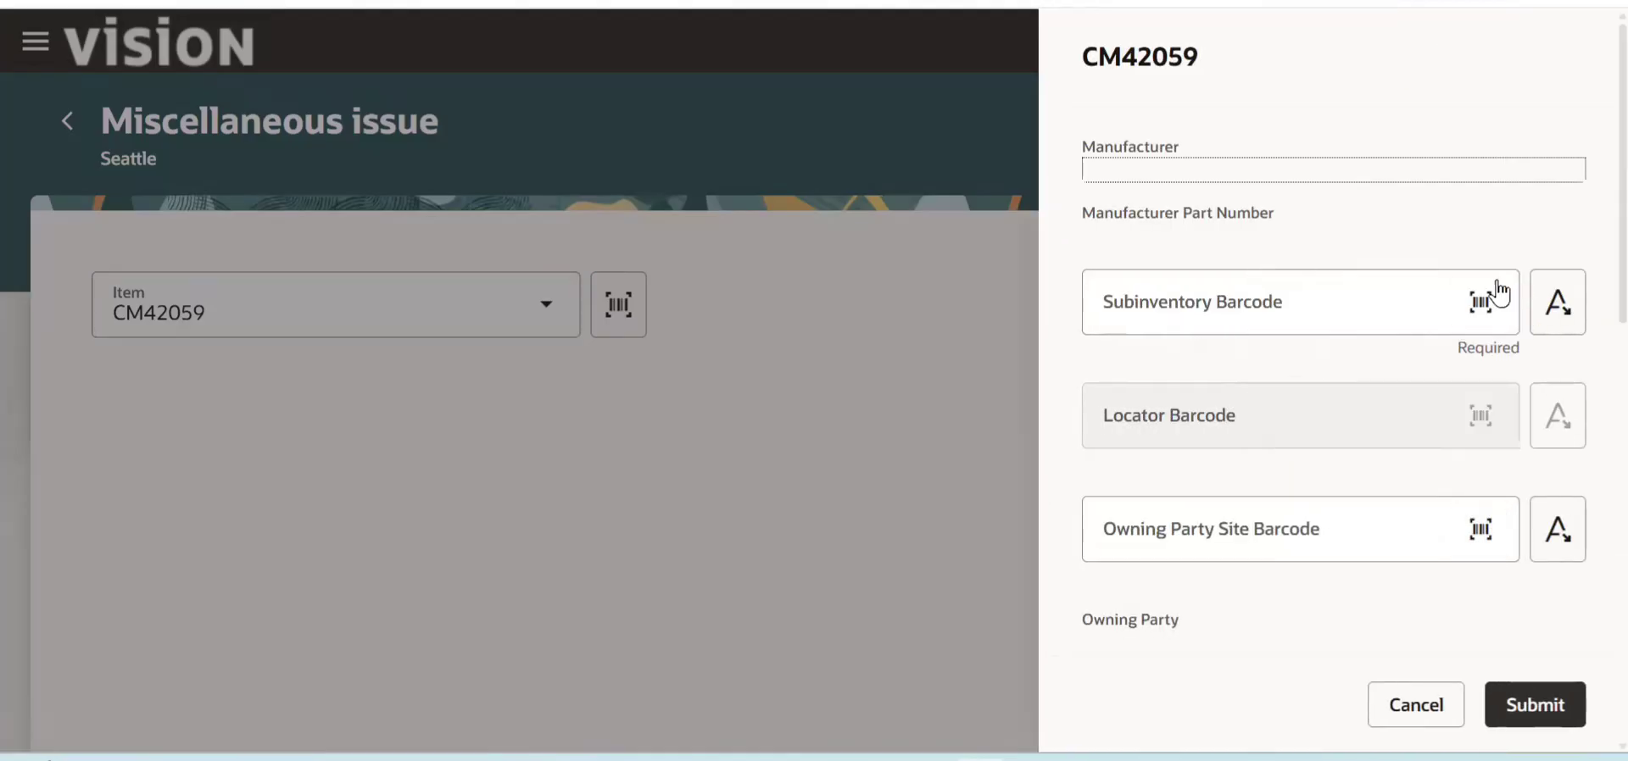
- Set the issue's subinventory to Stores and its quantity to 100, and submit the issue
{"action": "left_click", "coordinate": [1540, 312]}
{"action": "left_click", "coordinate": [1473, 314]}
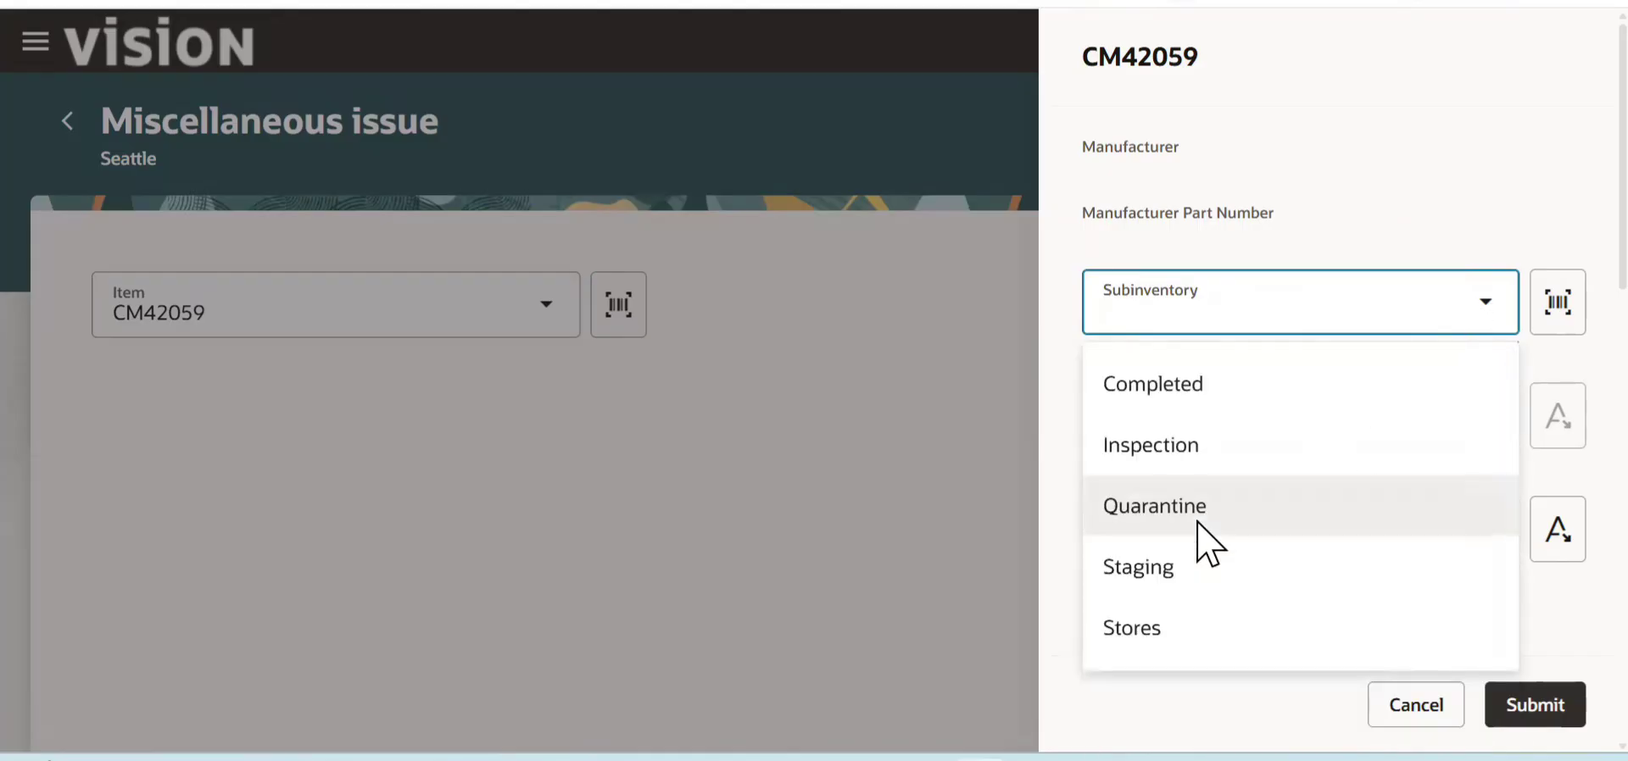
{"action": "left_click", "coordinate": [1199, 636]}
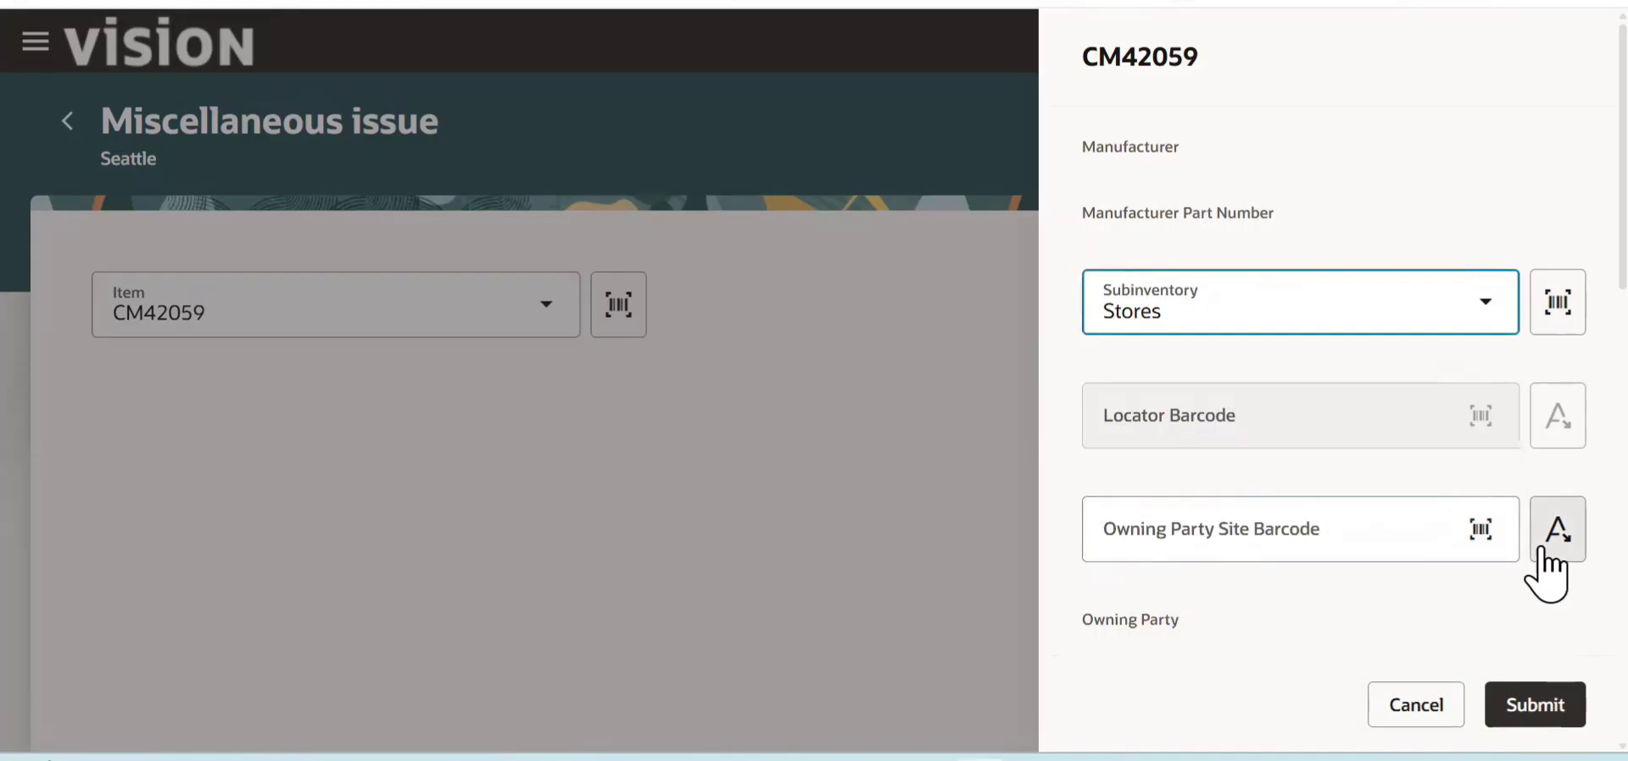
{"action": "scroll", "coordinate": [1558, 437], "scroll_direction": "down", "scroll_amount": 6}
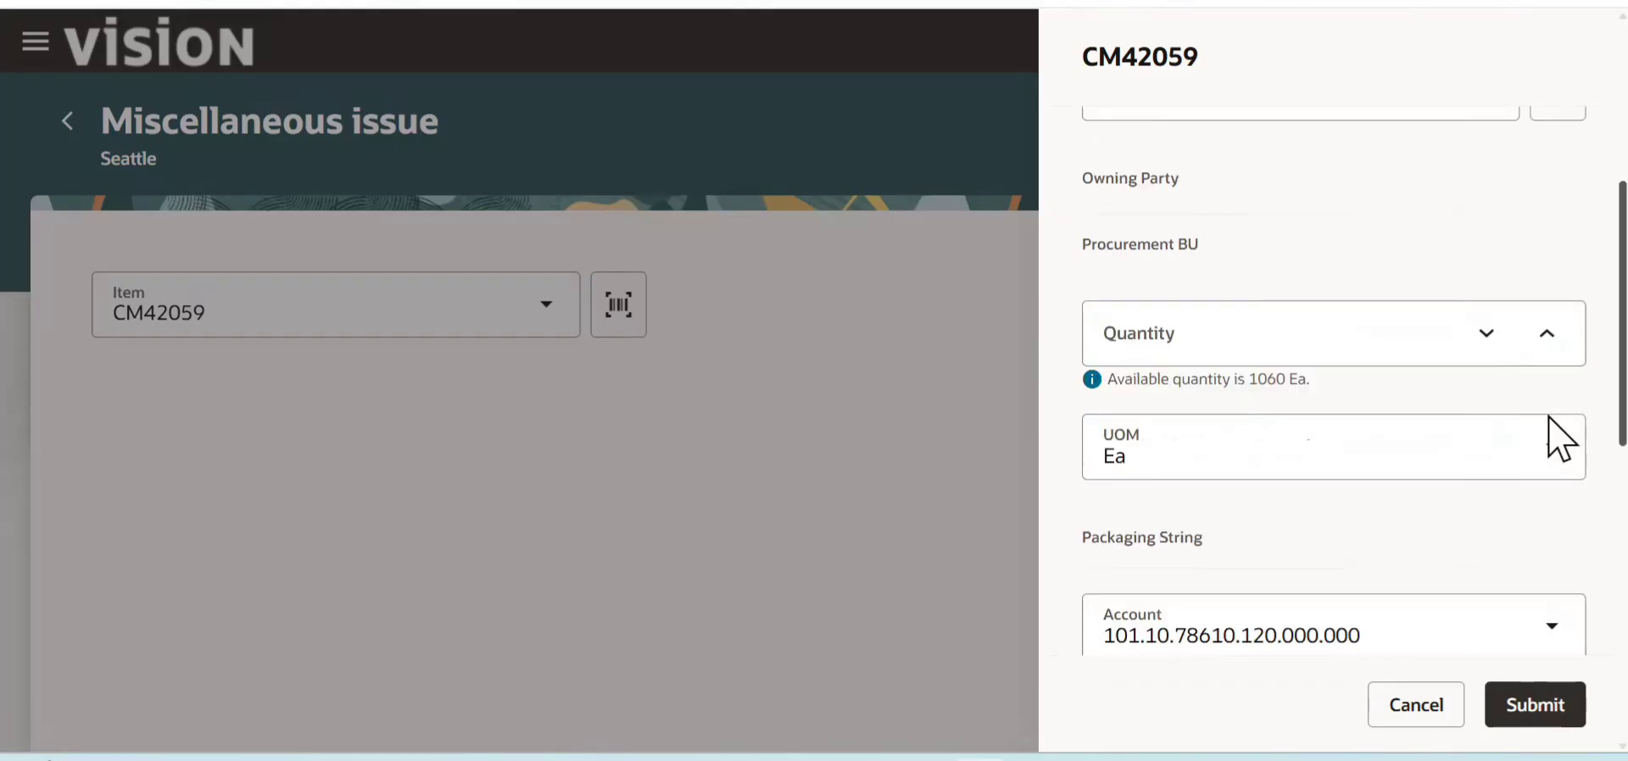
{"action": "scroll", "coordinate": [1558, 436], "scroll_direction": "up", "scroll_amount": 1}
{"action": "left_click", "coordinate": [1235, 369]}
{"action": "type", "text": "100"}
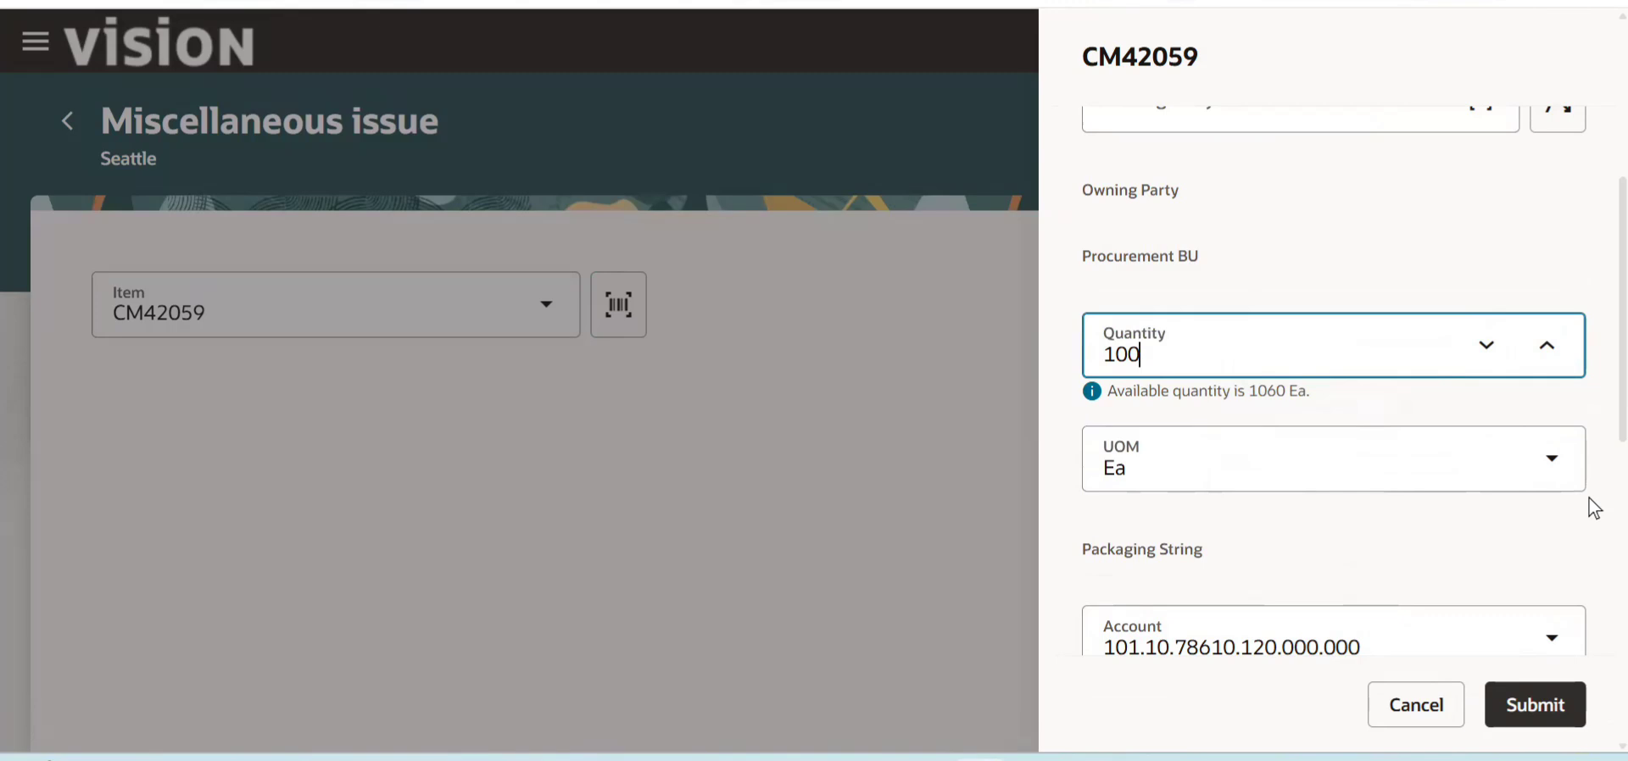
{"action": "scroll", "coordinate": [1594, 507], "scroll_direction": "down", "scroll_amount": 10}
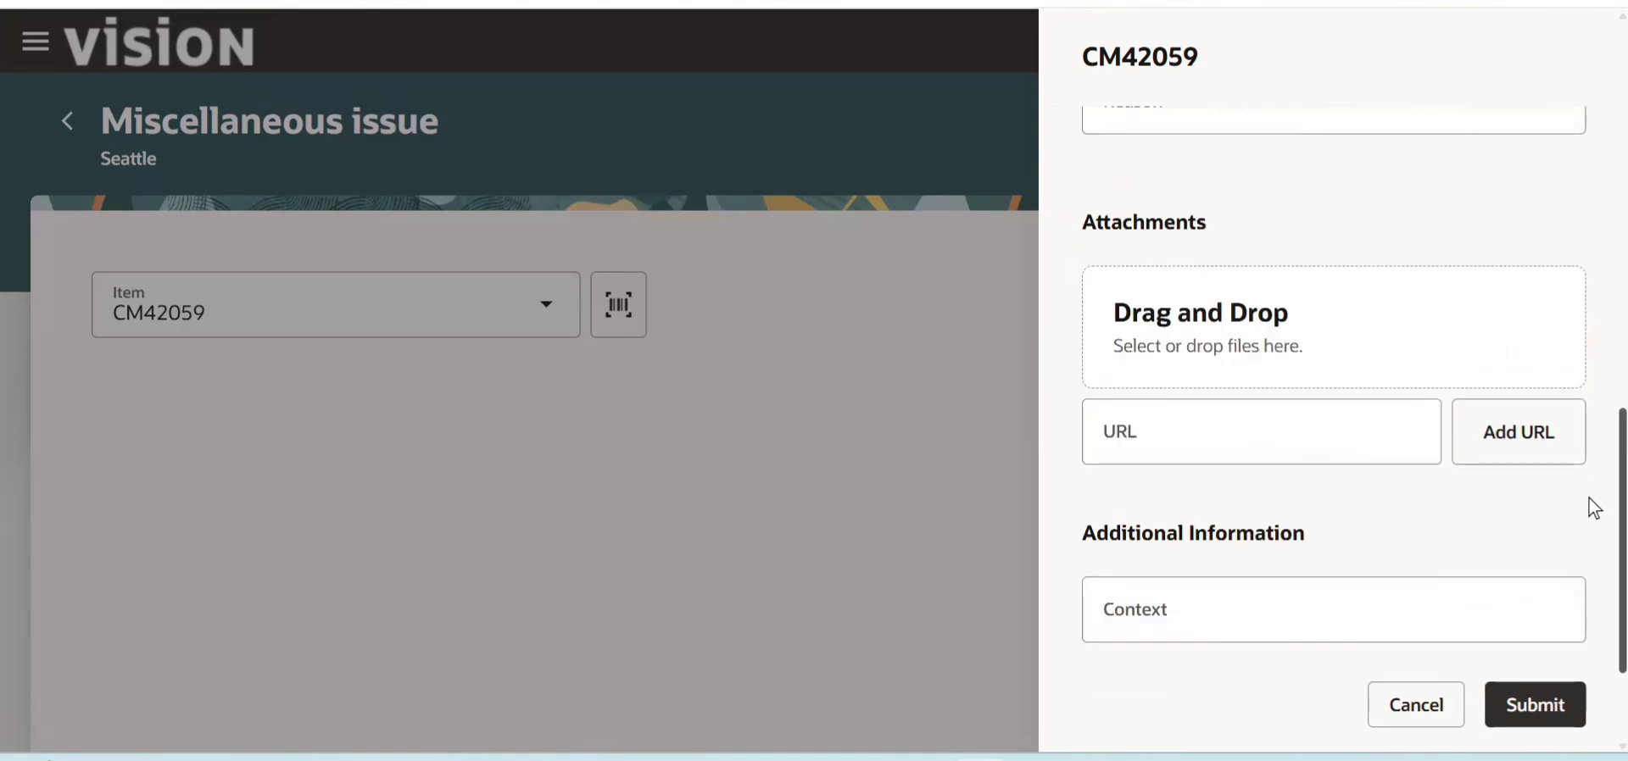
{"action": "left_click", "coordinate": [1541, 711]}
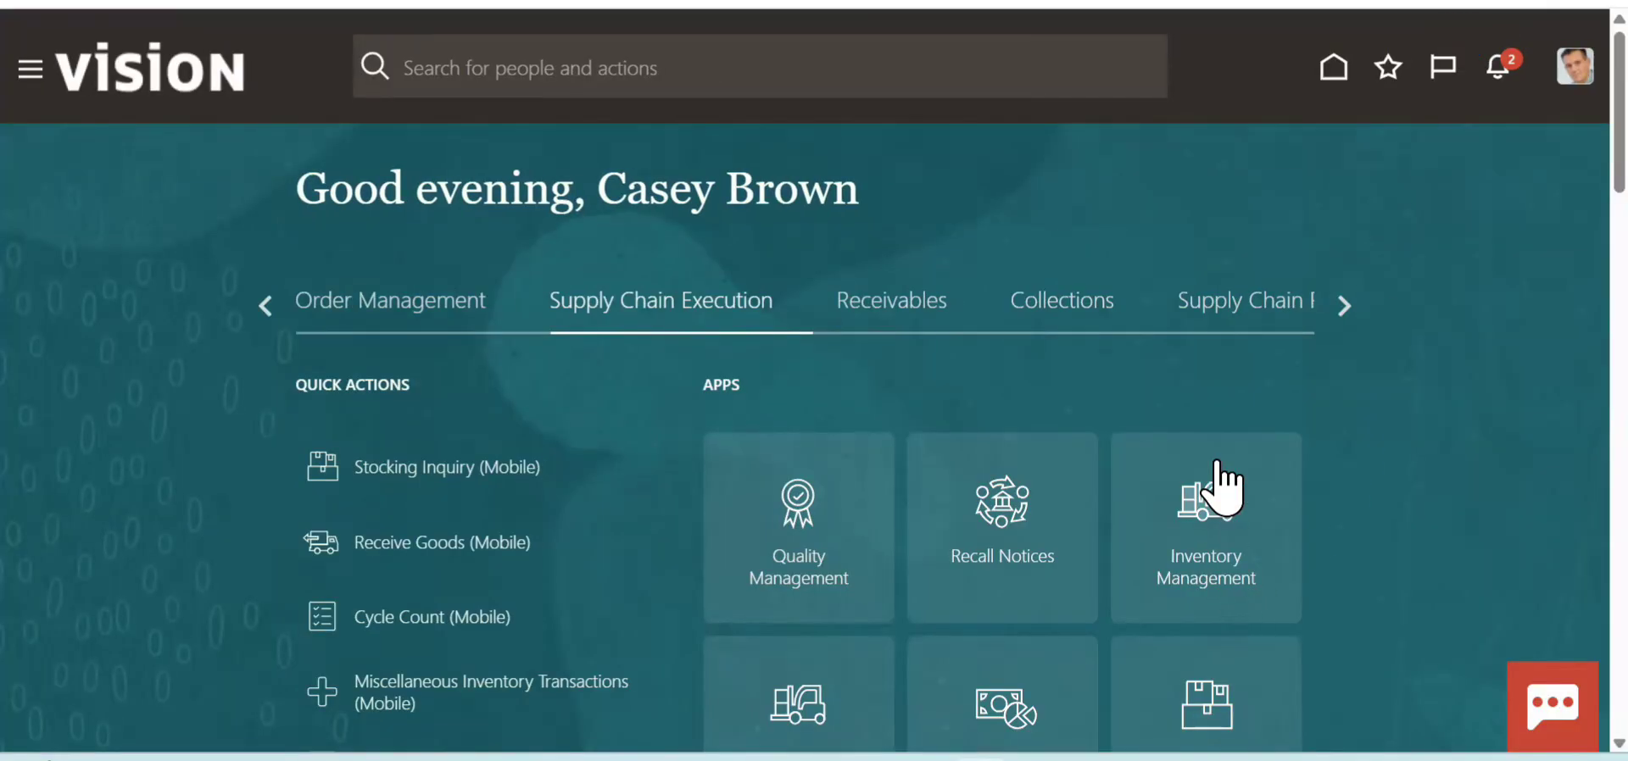
- Open the Inventory Management app from the Supply Chain Execution group and show its Actions list
{"action": "left_click", "coordinate": [1219, 503]}
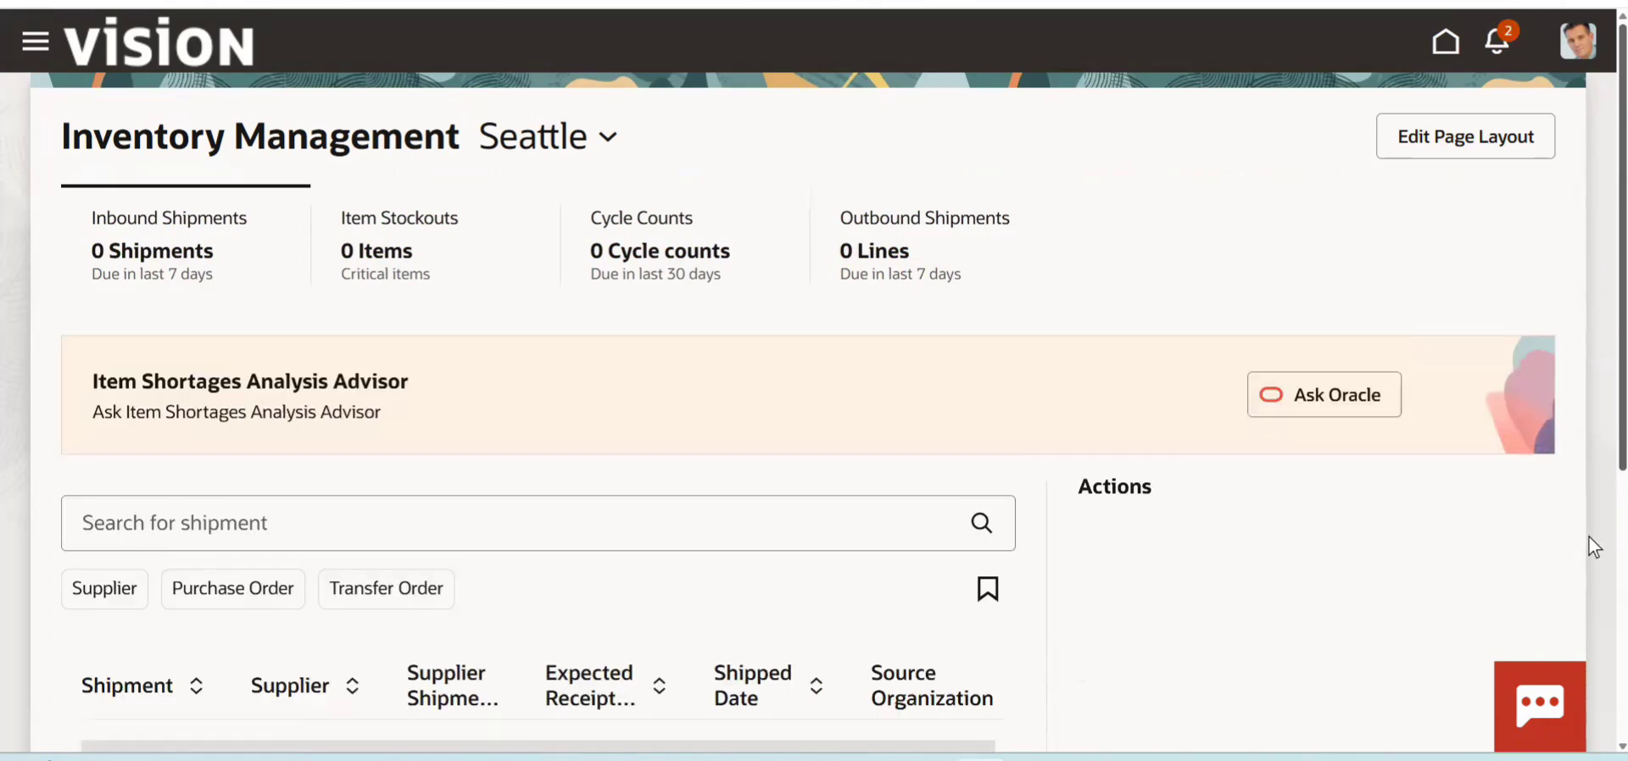
{"action": "scroll", "coordinate": [1589, 537], "scroll_direction": "down", "scroll_amount": 5}
{"action": "scroll", "coordinate": [1541, 291], "scroll_direction": "up", "scroll_amount": 4}
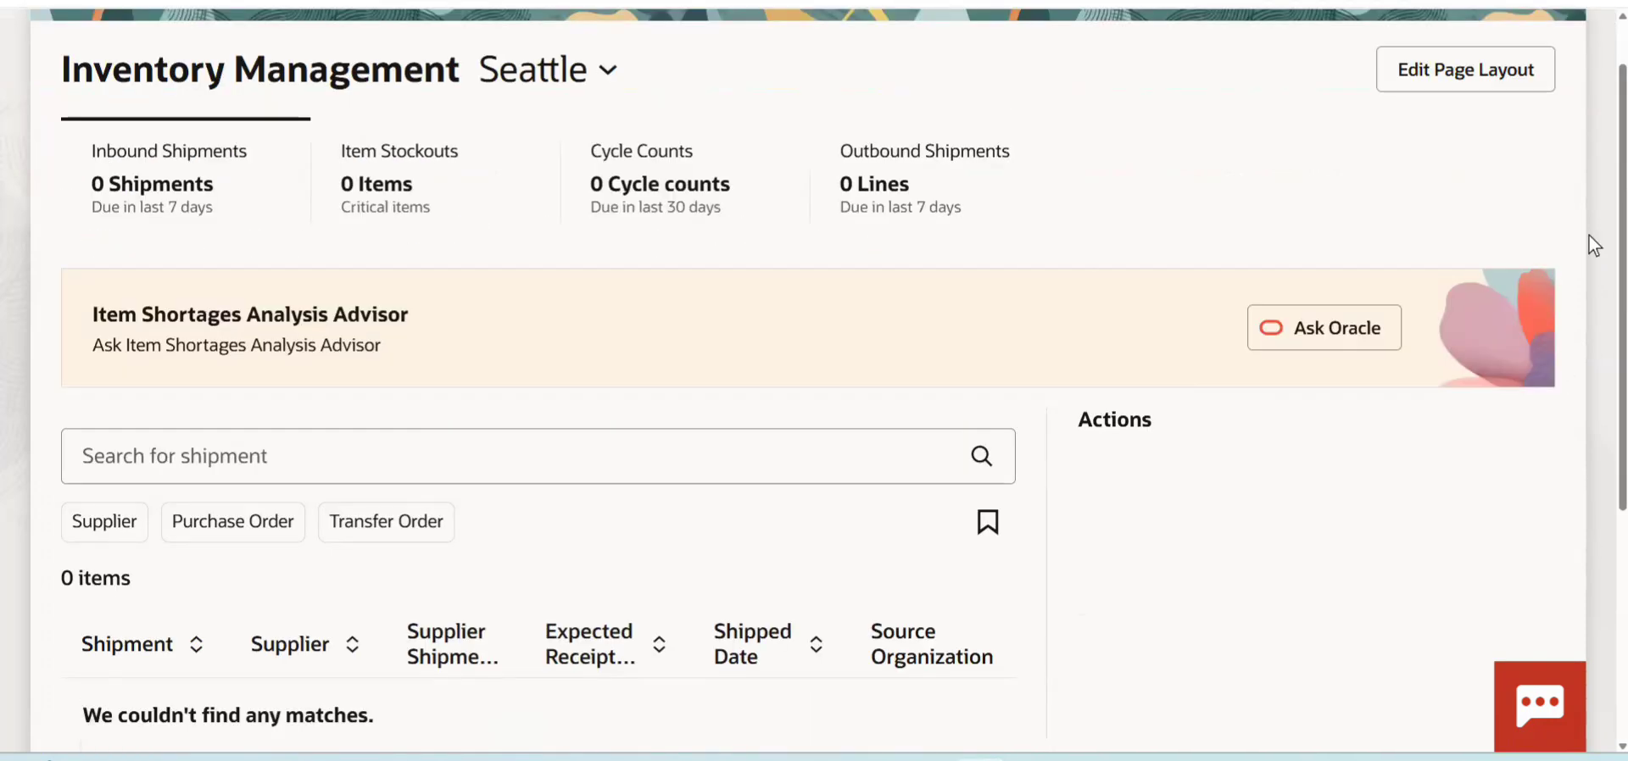
{"action": "scroll", "coordinate": [1589, 347], "scroll_direction": "down", "scroll_amount": 4}
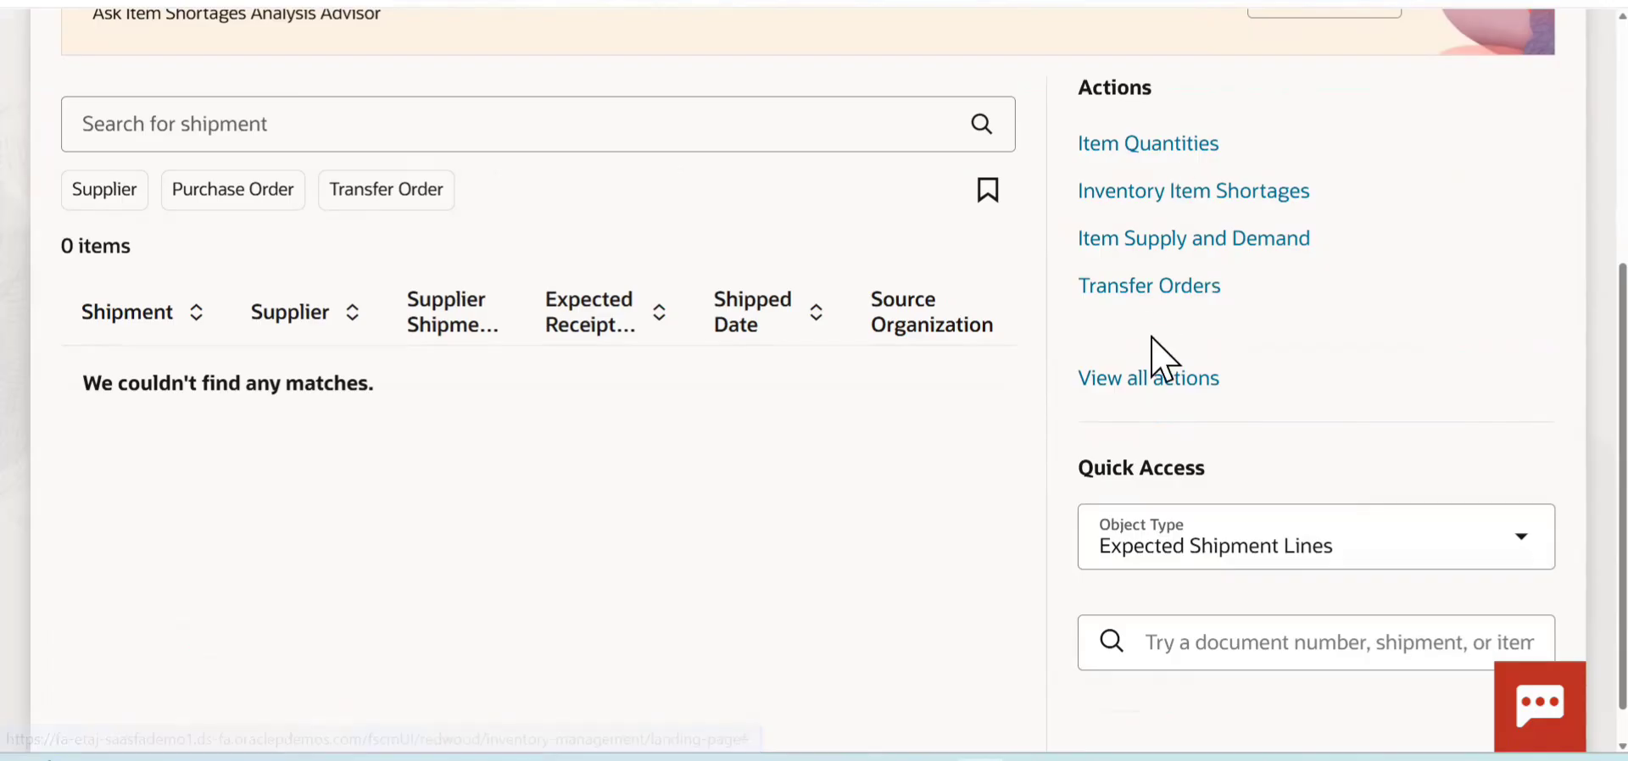
- Show all actions and look through the full list from the setup groups back up to Inventory Balances
{"action": "left_click", "coordinate": [1145, 380]}
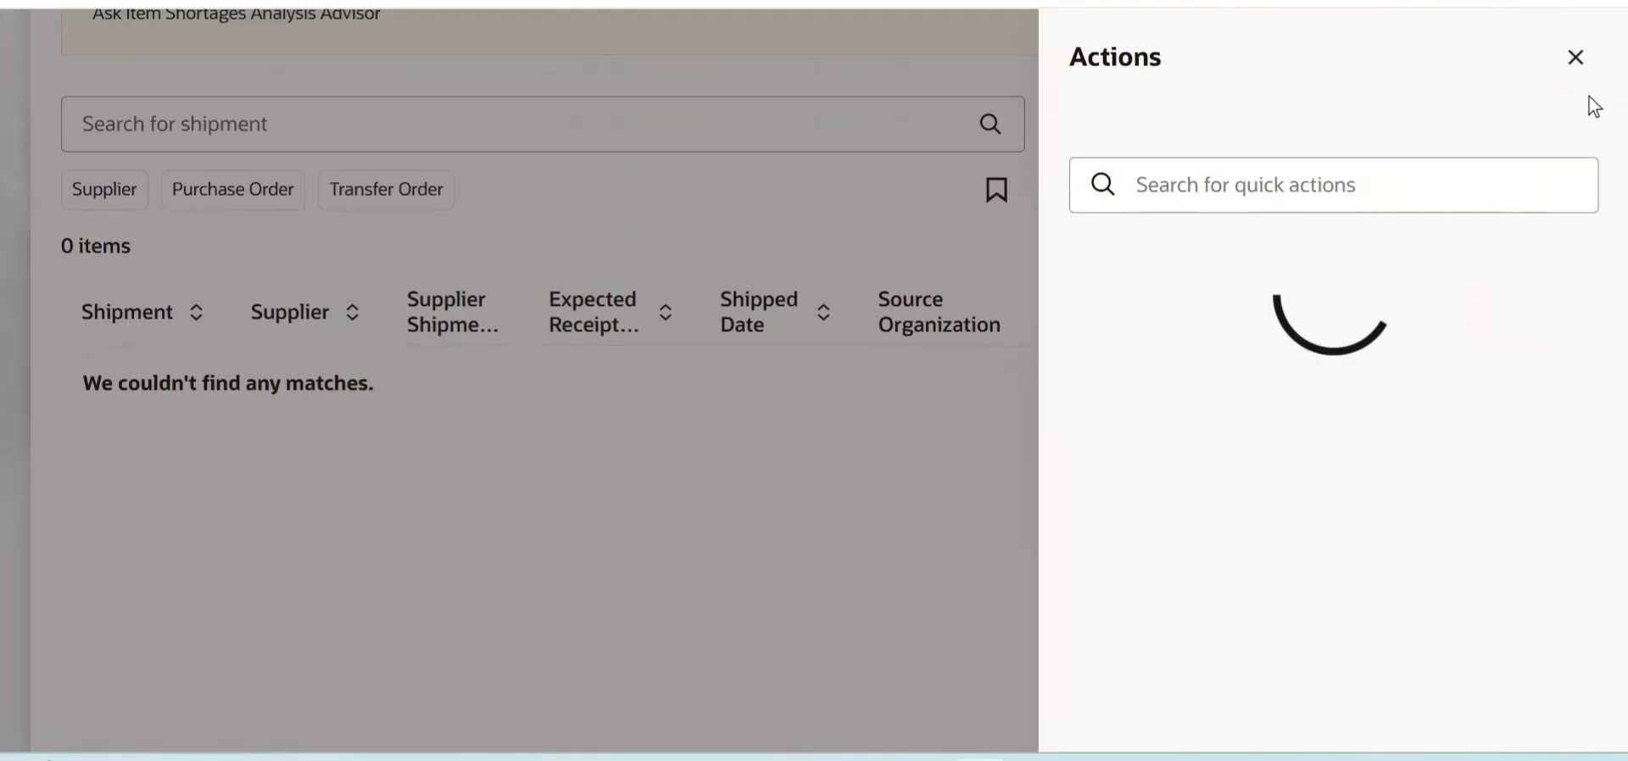
{"action": "scroll", "coordinate": [1588, 417], "scroll_direction": "down", "scroll_amount": 20}
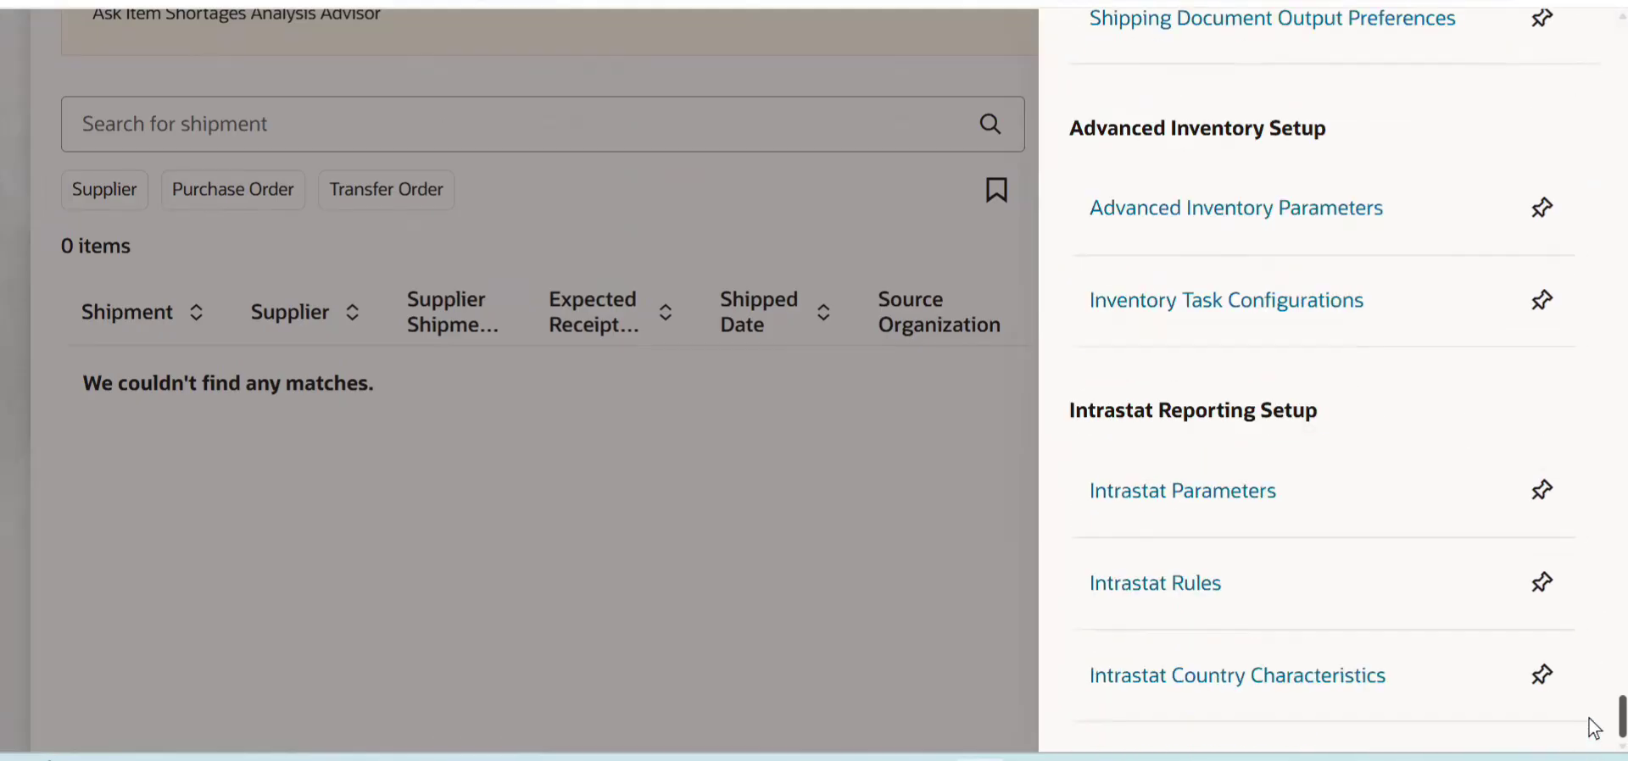
{"action": "scroll", "coordinate": [1590, 714], "scroll_direction": "up", "scroll_amount": 4}
{"action": "scroll", "coordinate": [1594, 711], "scroll_direction": "up", "scroll_amount": 10}
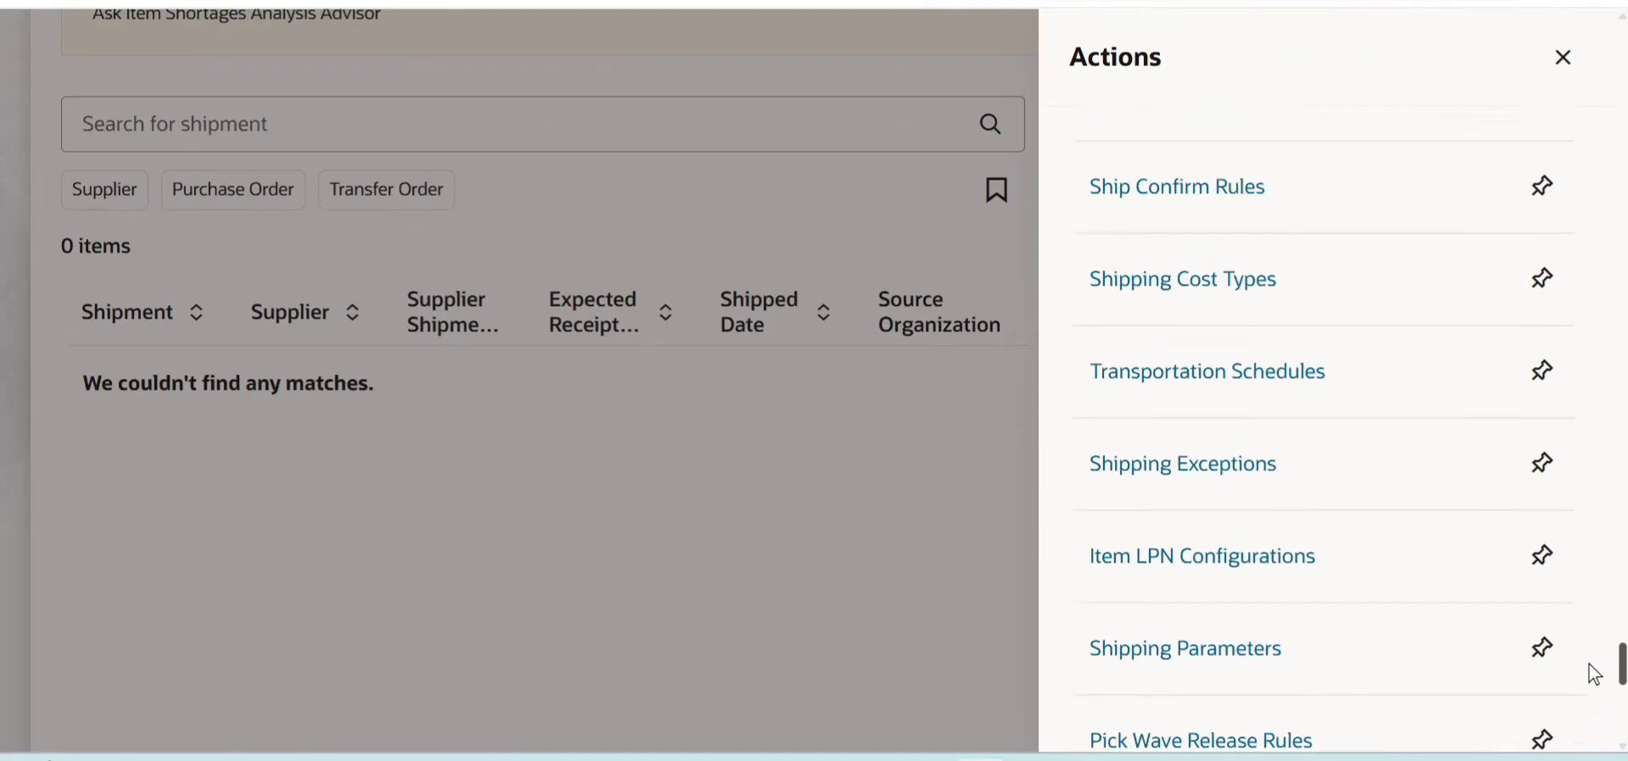
{"action": "scroll", "coordinate": [1594, 656], "scroll_direction": "up", "scroll_amount": 5}
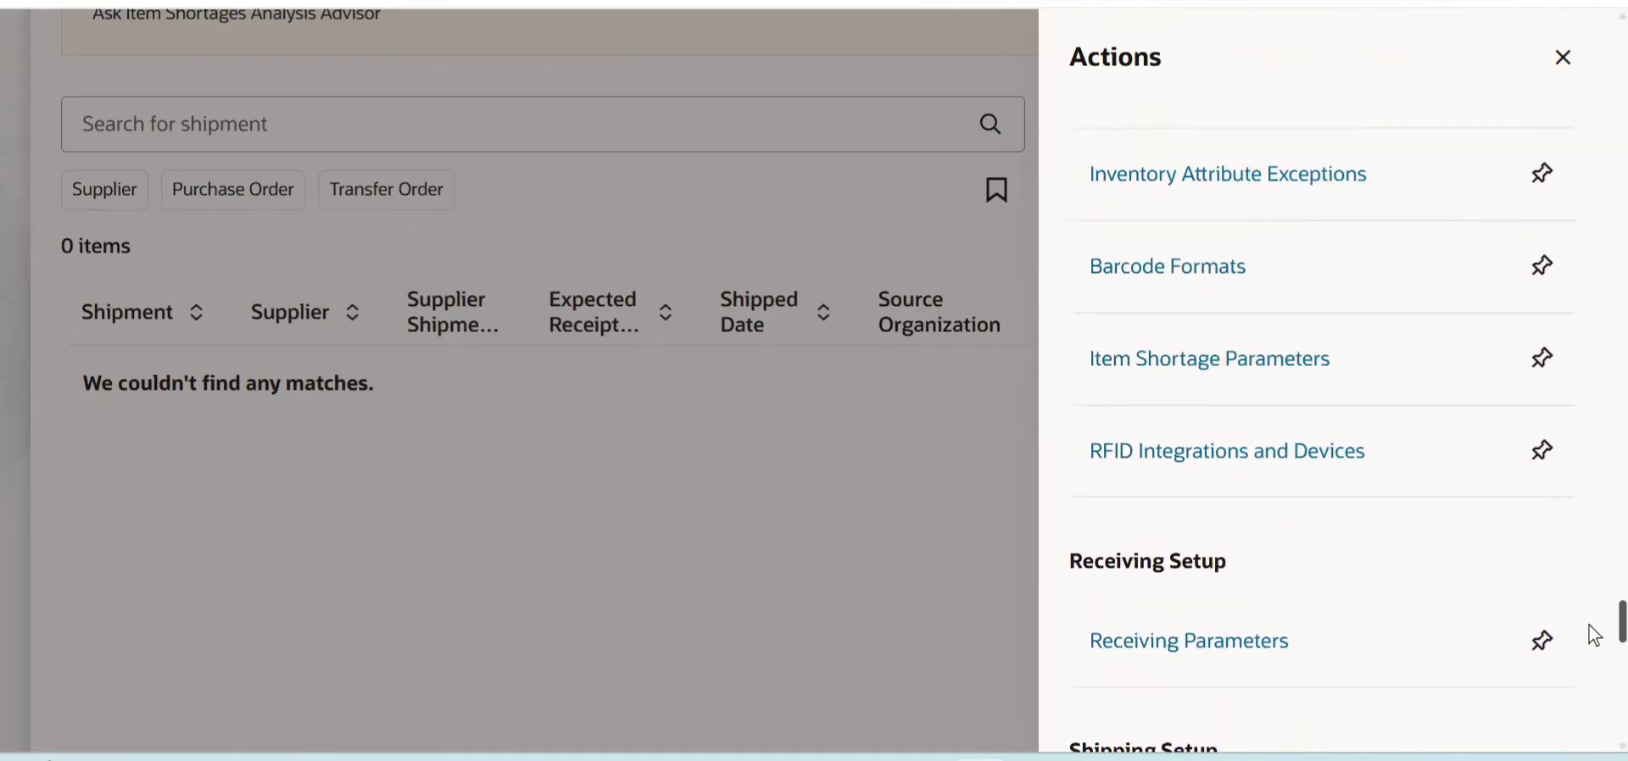
{"action": "scroll", "coordinate": [1594, 631], "scroll_direction": "up", "scroll_amount": 4}
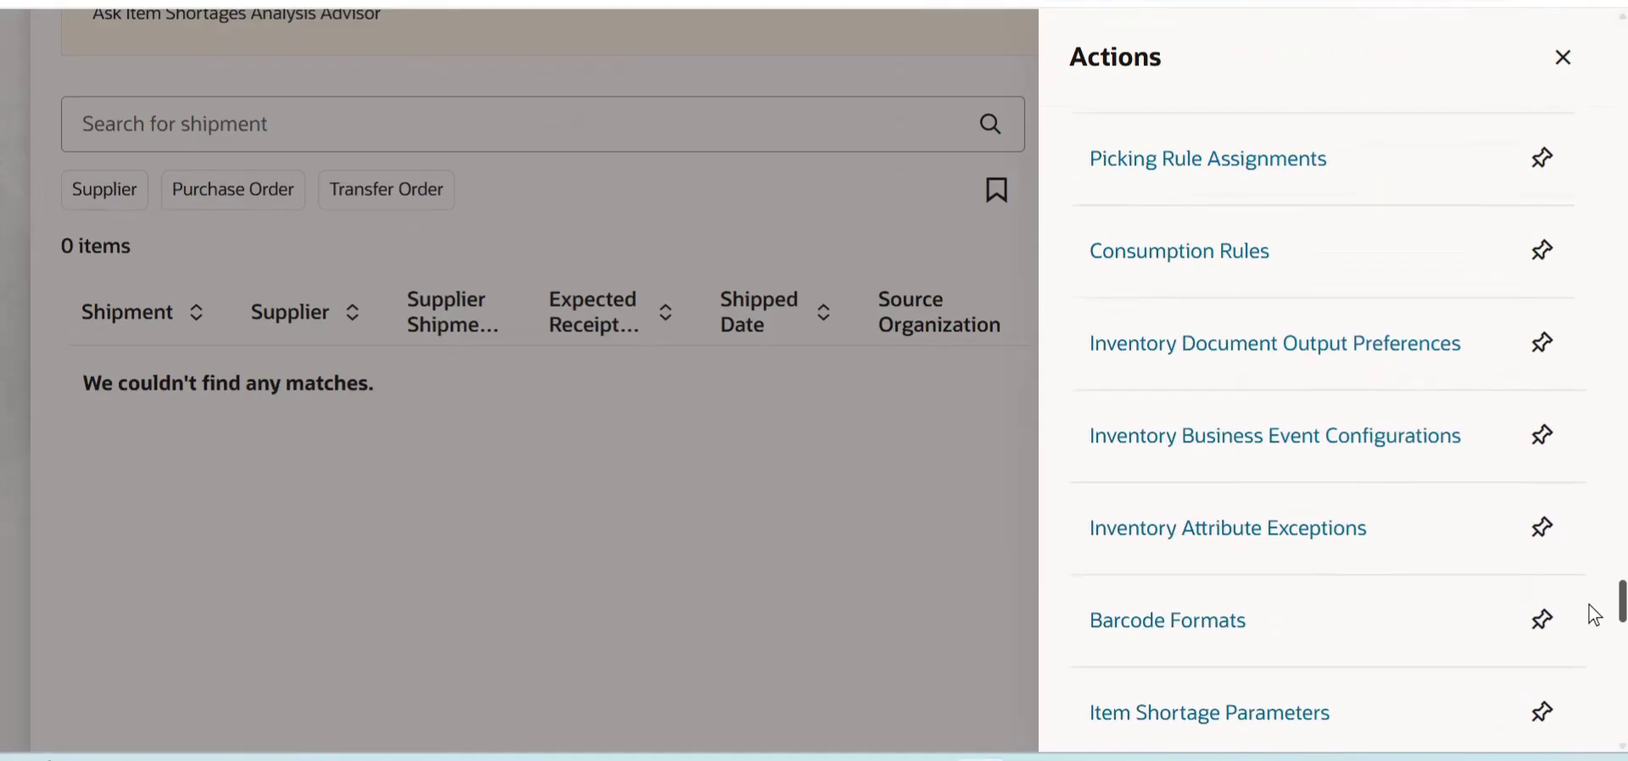
{"action": "scroll", "coordinate": [1594, 616], "scroll_direction": "down", "scroll_amount": 2}
{"action": "scroll", "coordinate": [1591, 614], "scroll_direction": "up", "scroll_amount": 5}
{"action": "scroll", "coordinate": [1592, 585], "scroll_direction": "up", "scroll_amount": 5}
{"action": "scroll", "coordinate": [1594, 579], "scroll_direction": "up", "scroll_amount": 11}
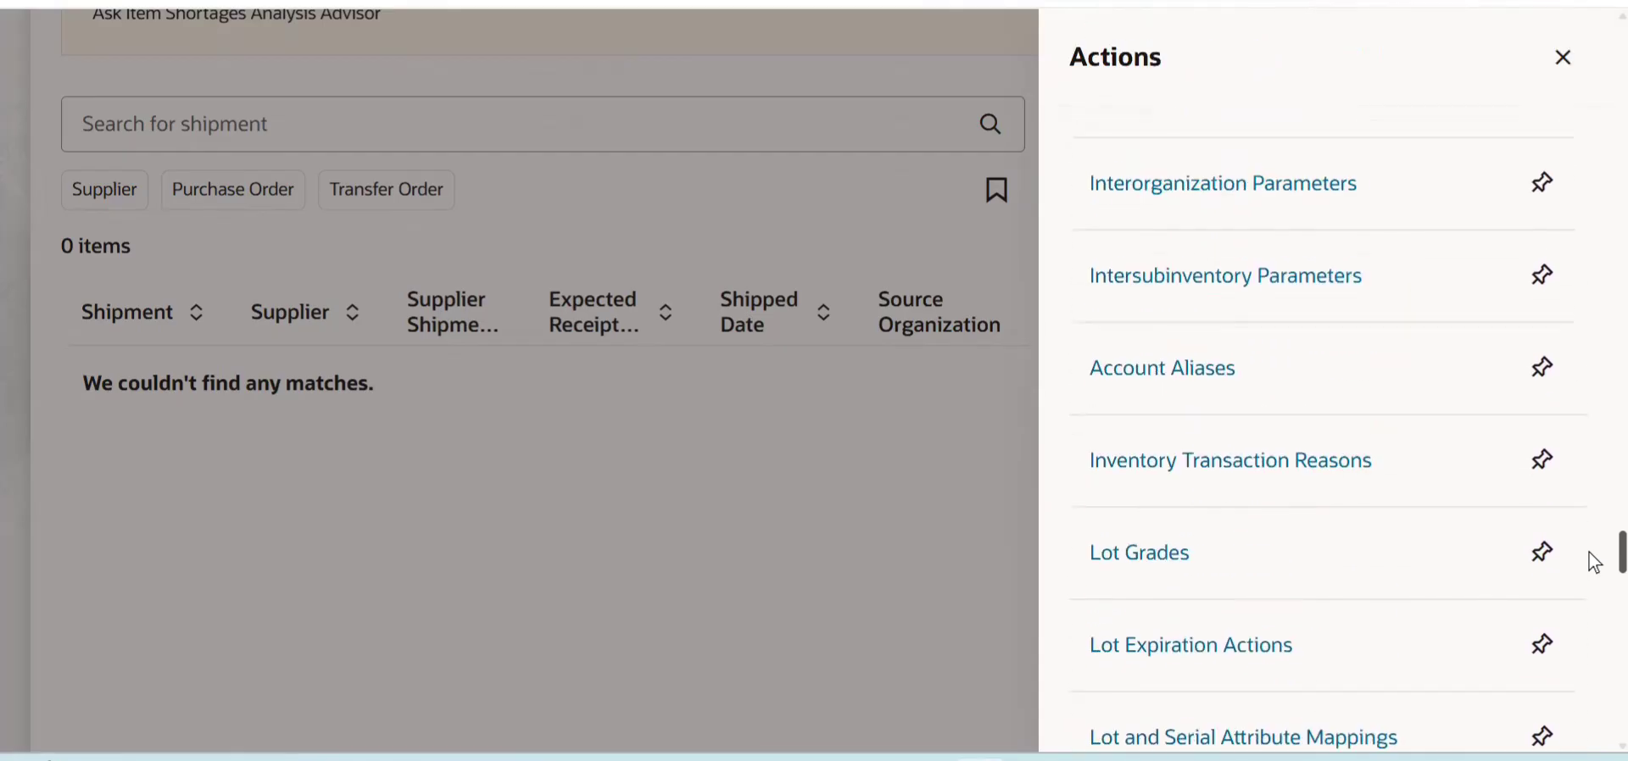
{"action": "scroll", "coordinate": [1594, 526], "scroll_direction": "up", "scroll_amount": 2}
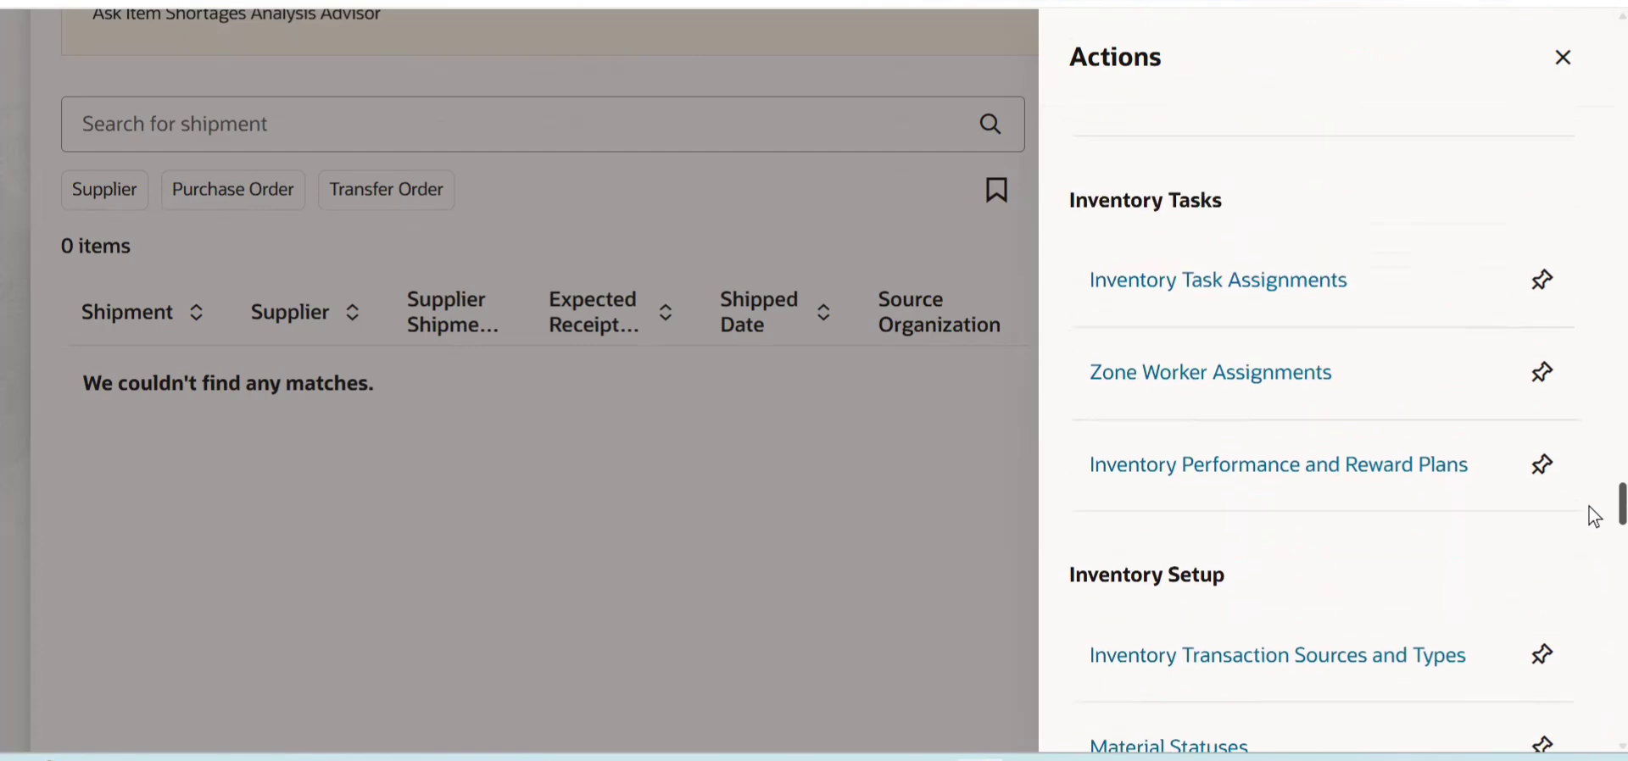
{"action": "scroll", "coordinate": [1594, 526], "scroll_direction": "down", "scroll_amount": 10}
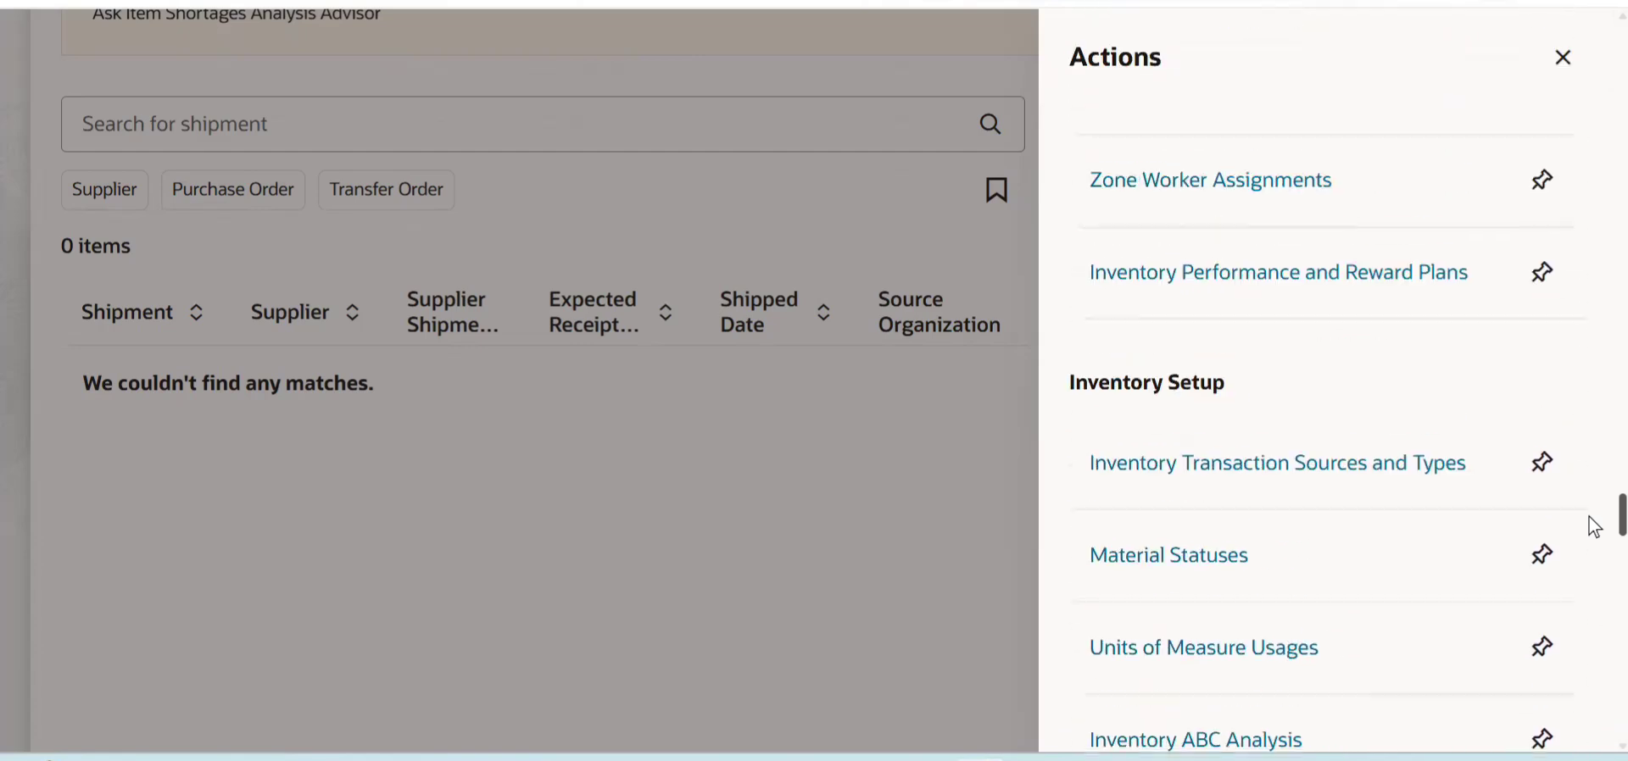
{"action": "scroll", "coordinate": [1595, 505], "scroll_direction": "up", "scroll_amount": 1}
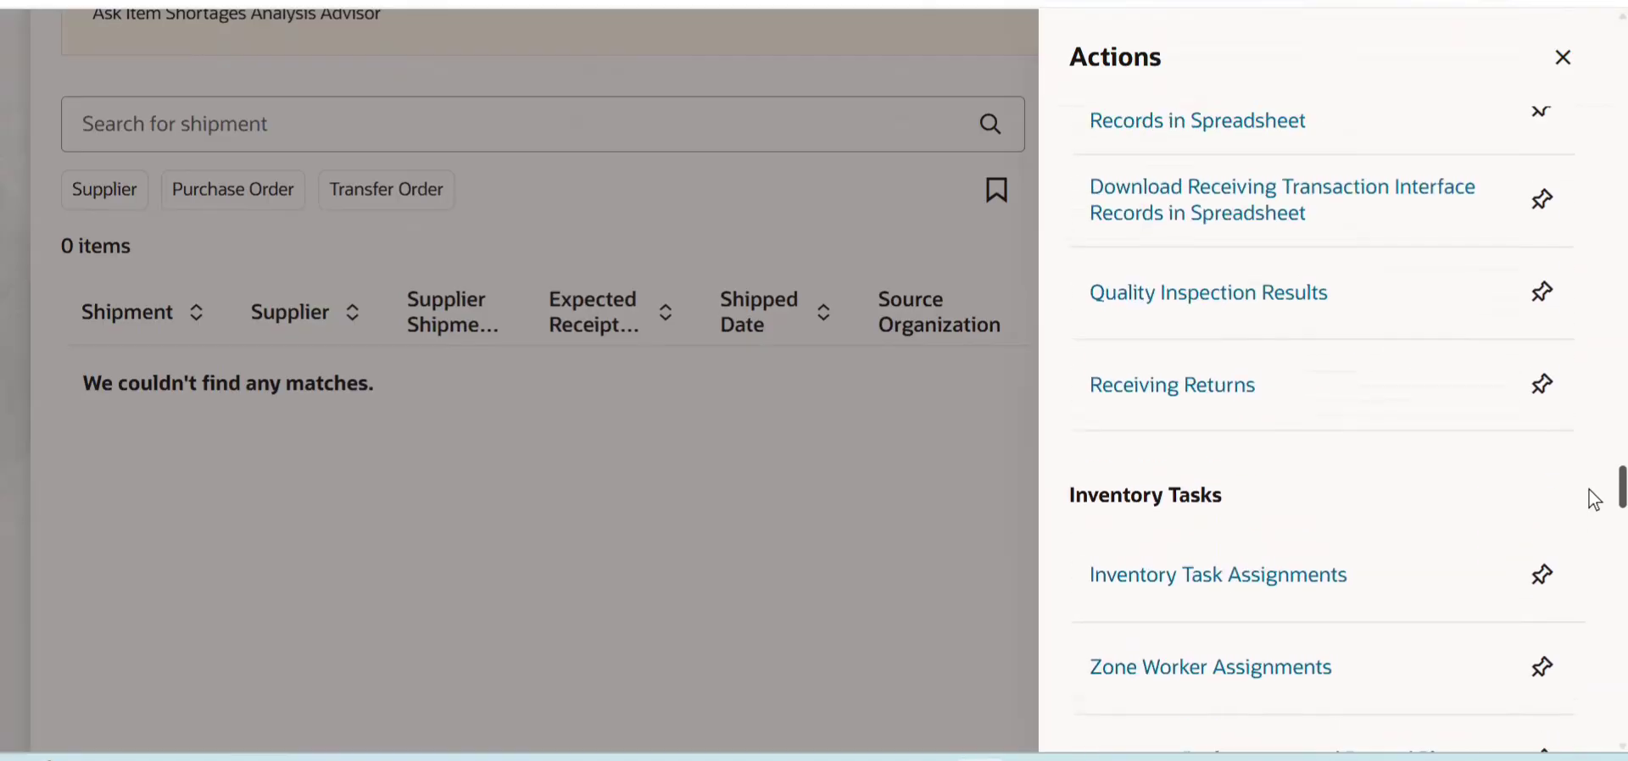
{"action": "scroll", "coordinate": [1594, 496], "scroll_direction": "up", "scroll_amount": 2}
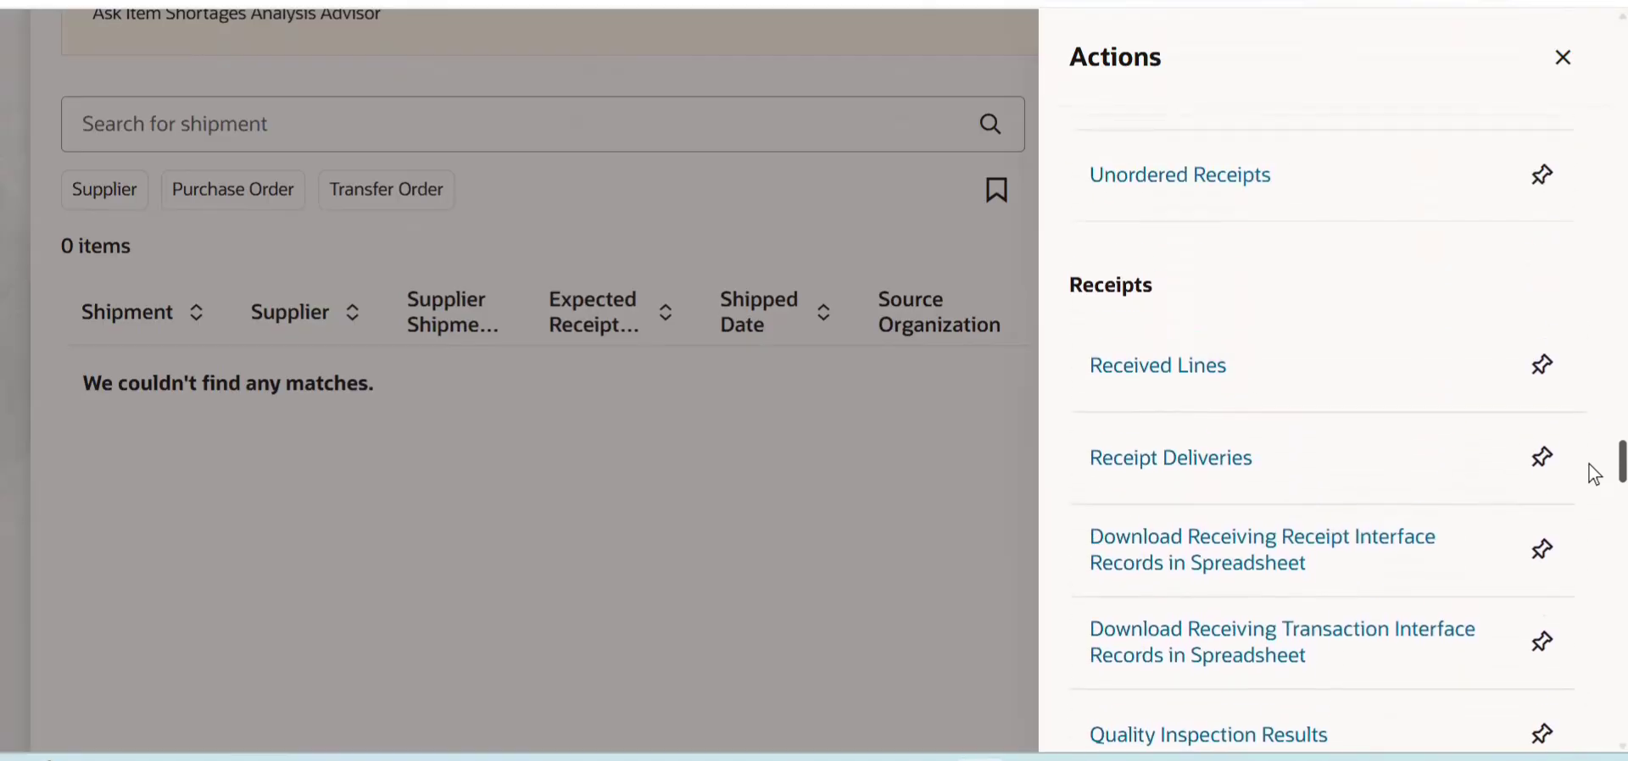
{"action": "scroll", "coordinate": [1594, 449], "scroll_direction": "up", "scroll_amount": 3}
{"action": "scroll", "coordinate": [1594, 415], "scroll_direction": "up", "scroll_amount": 3}
{"action": "scroll", "coordinate": [1594, 388], "scroll_direction": "up", "scroll_amount": 6}
{"action": "scroll", "coordinate": [1594, 356], "scroll_direction": "up", "scroll_amount": 6}
{"action": "scroll", "coordinate": [1594, 333], "scroll_direction": "up", "scroll_amount": 7}
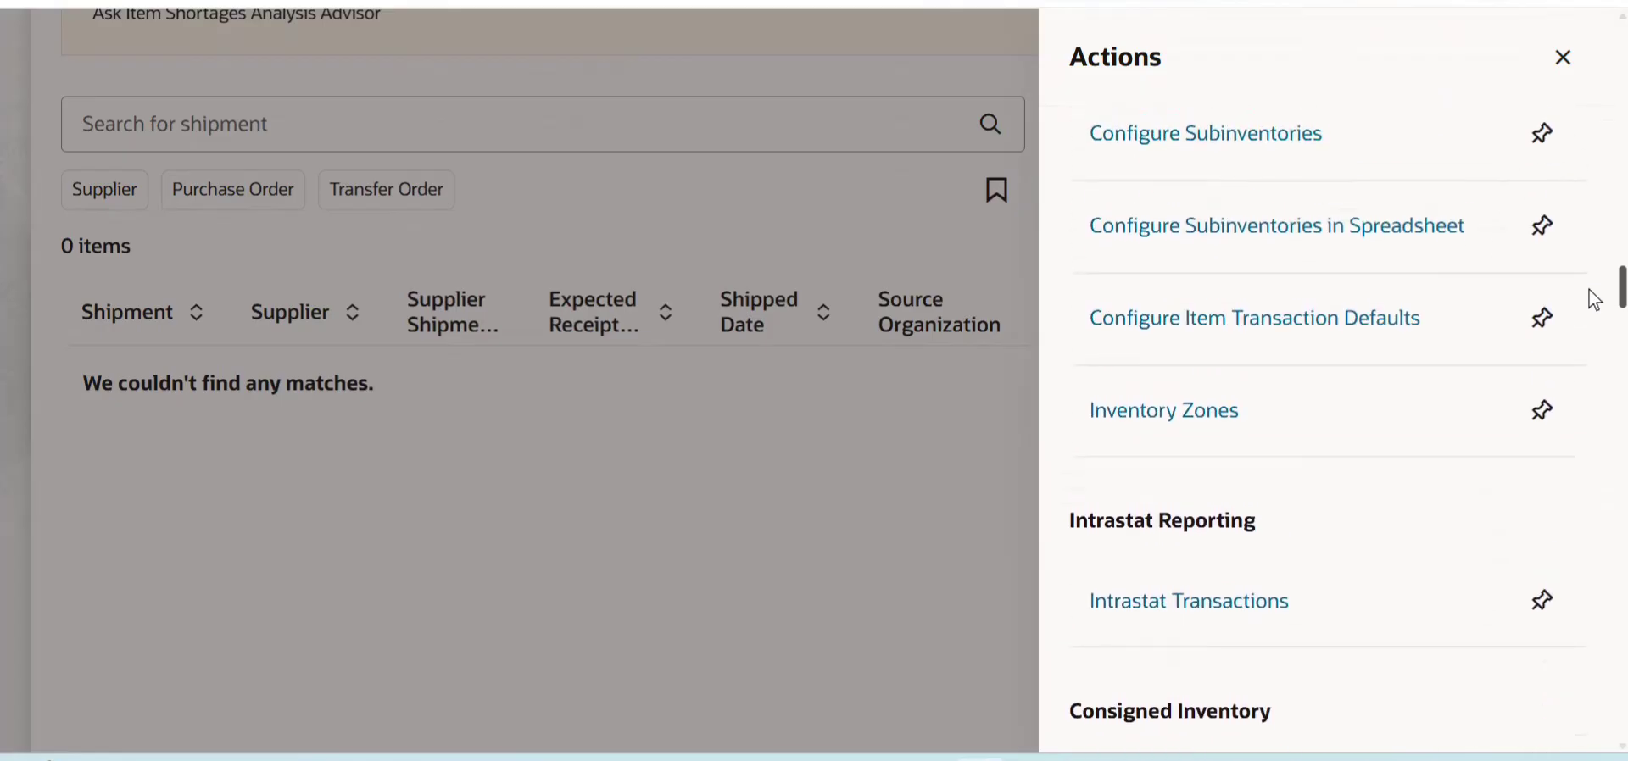
{"action": "scroll", "coordinate": [1594, 300], "scroll_direction": "up", "scroll_amount": 7}
{"action": "scroll", "coordinate": [1594, 270], "scroll_direction": "up", "scroll_amount": 8}
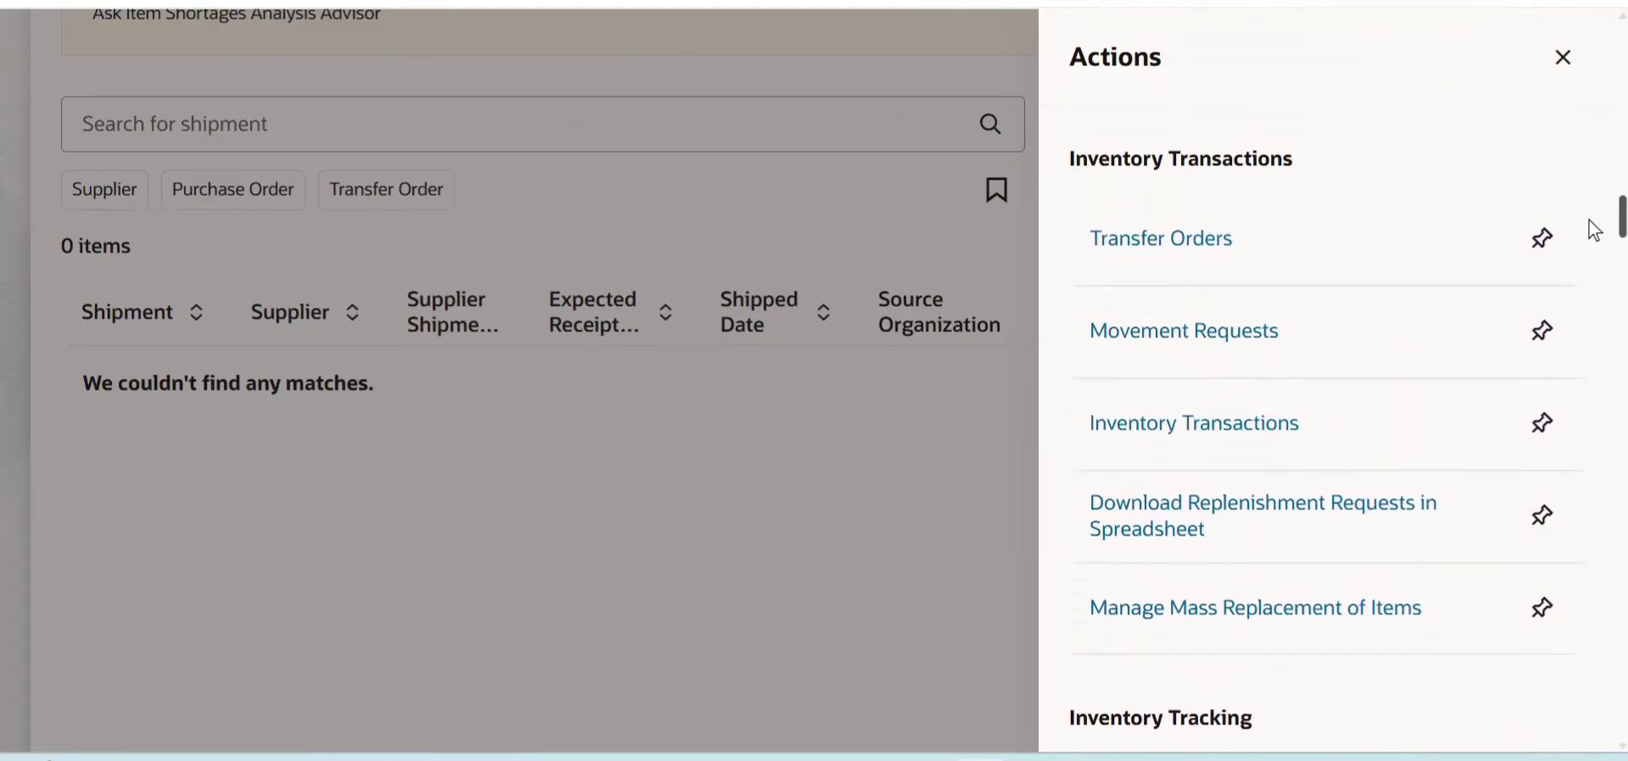
{"action": "scroll", "coordinate": [1594, 230], "scroll_direction": "up", "scroll_amount": 7}
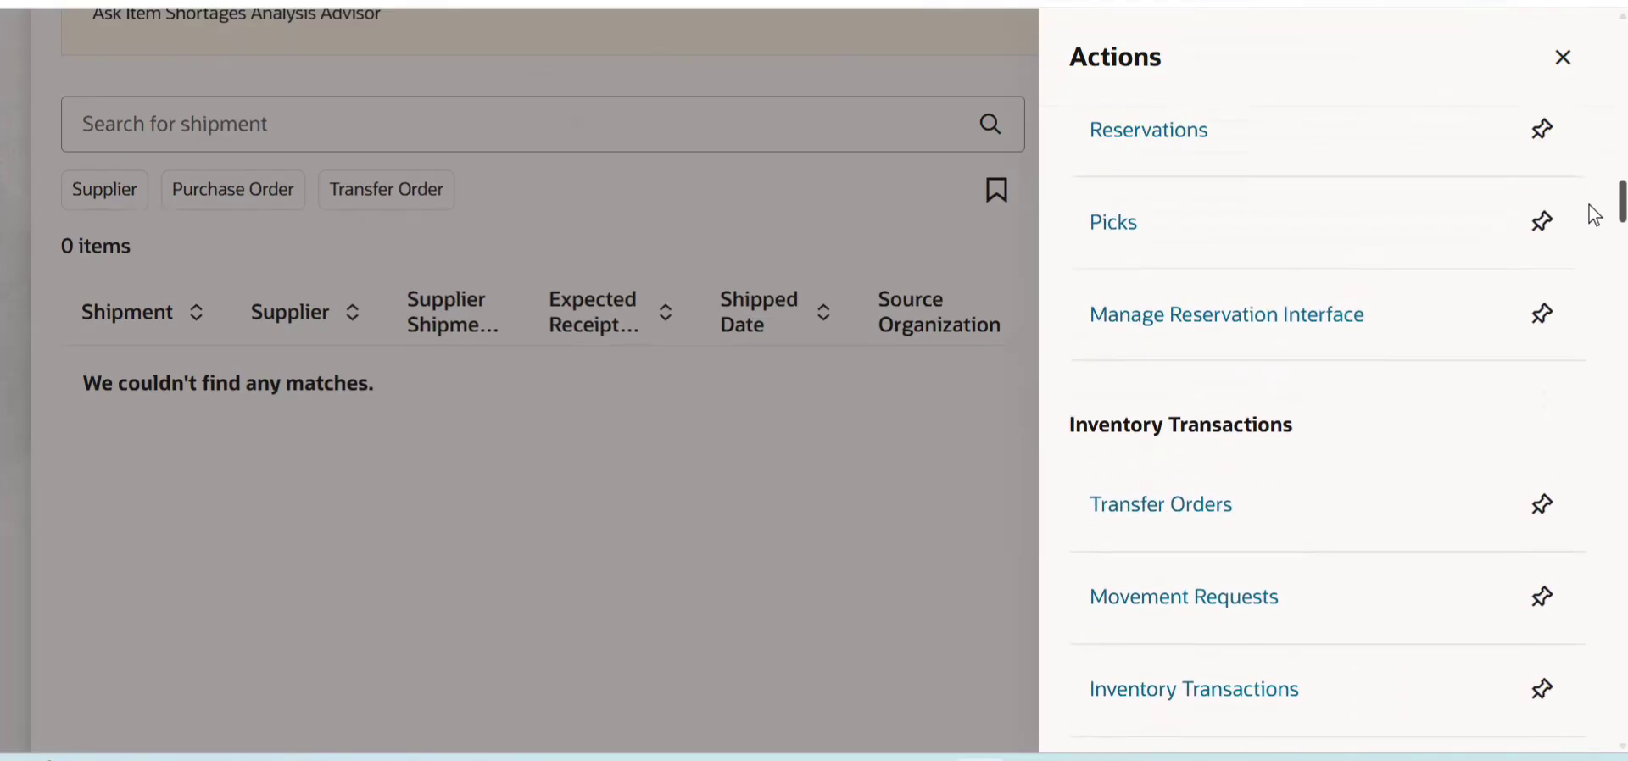
{"action": "scroll", "coordinate": [1594, 199], "scroll_direction": "up", "scroll_amount": 1}
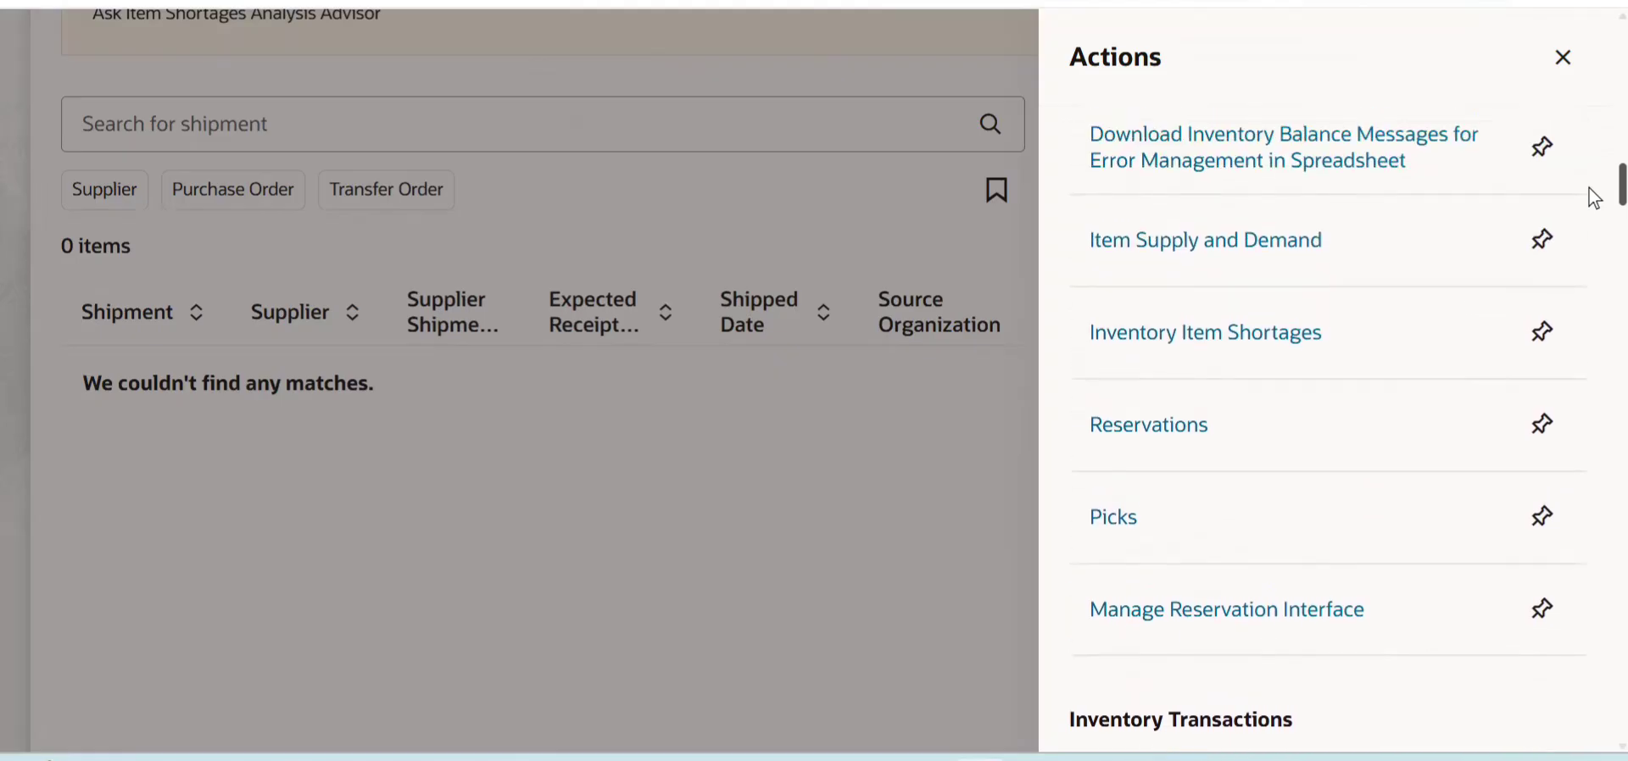
{"action": "scroll", "coordinate": [1594, 199], "scroll_direction": "up", "scroll_amount": 2}
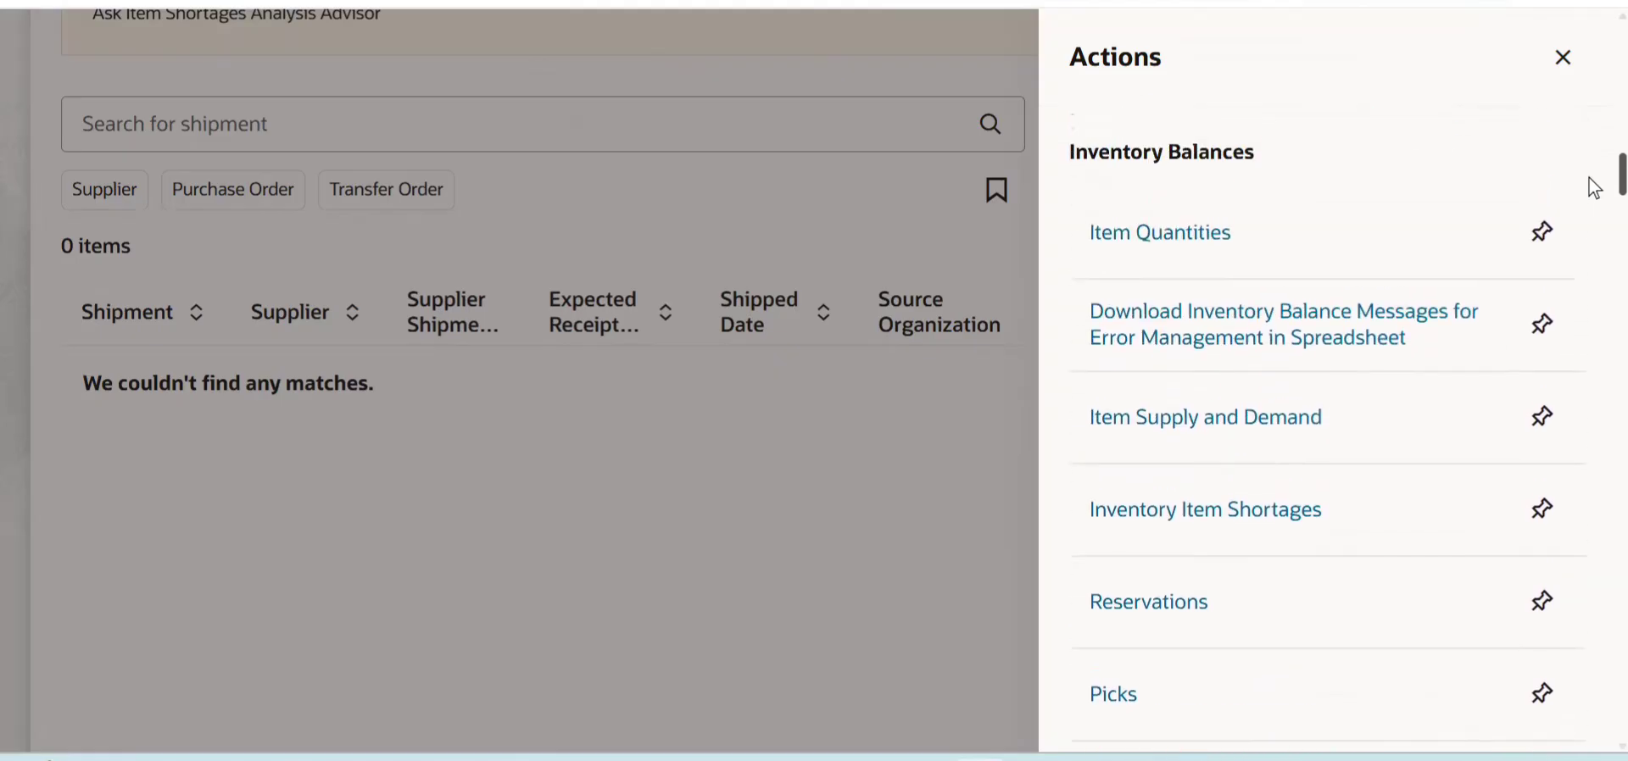
- Open Item Quantities and search for item CM42059
{"action": "left_click", "coordinate": [1157, 252]}
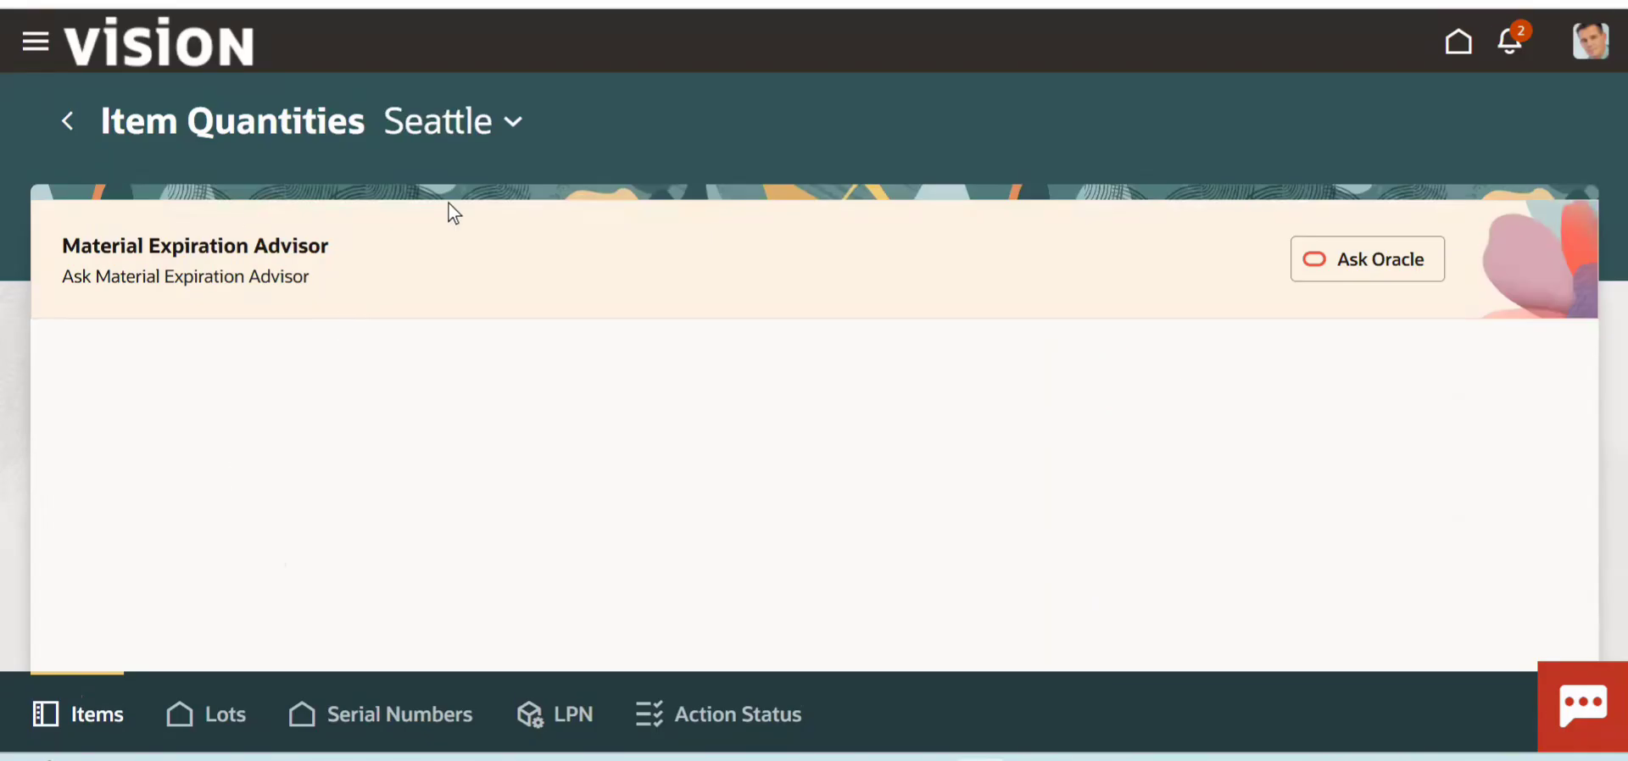
{"action": "left_click", "coordinate": [316, 176]}
{"action": "type", "text": "CM42059"}
{"action": "type", "text": "CM42059"}
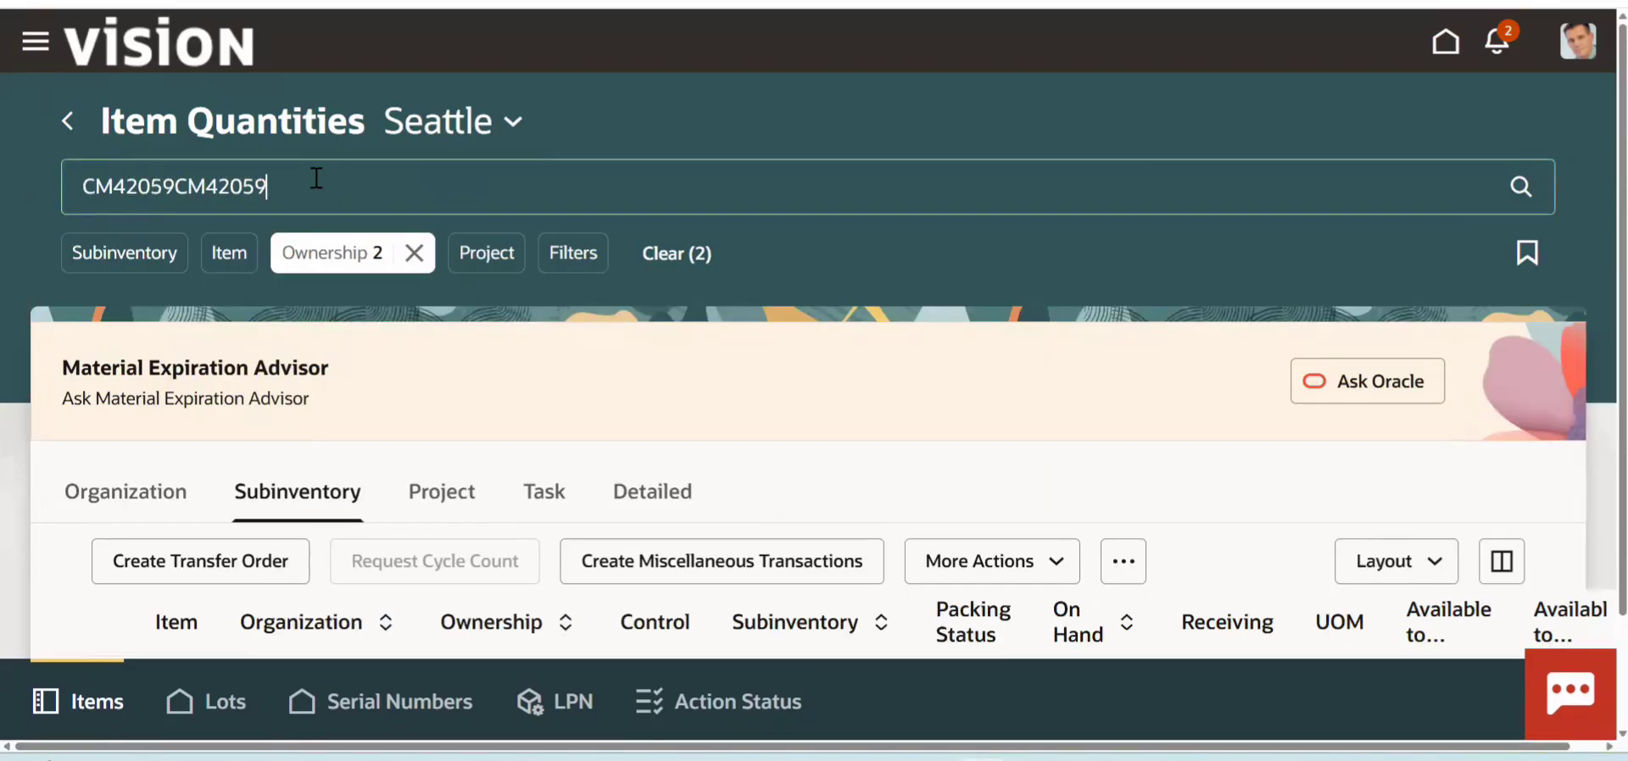
{"action": "key", "text": "BackSpace"}
{"action": "key", "text": "BackSpace"}
{"action": "key", "text": "BackSpace"}
{"action": "key", "text": "BackSpace"}
{"action": "key", "text": "BackSpace"}
{"action": "key", "text": "BackSpace"}
{"action": "key", "text": "BackSpace"}
{"action": "key", "text": "BackSpace"}
{"action": "key", "text": "BackSpace"}
{"action": "key", "text": "BackSpace"}
{"action": "key", "text": "BackSpace"}
{"action": "key", "text": "BackSpace"}
{"action": "key", "text": "BackSpace"}
{"action": "type", "text": "CM42059"}
{"action": "key", "text": "Return"}
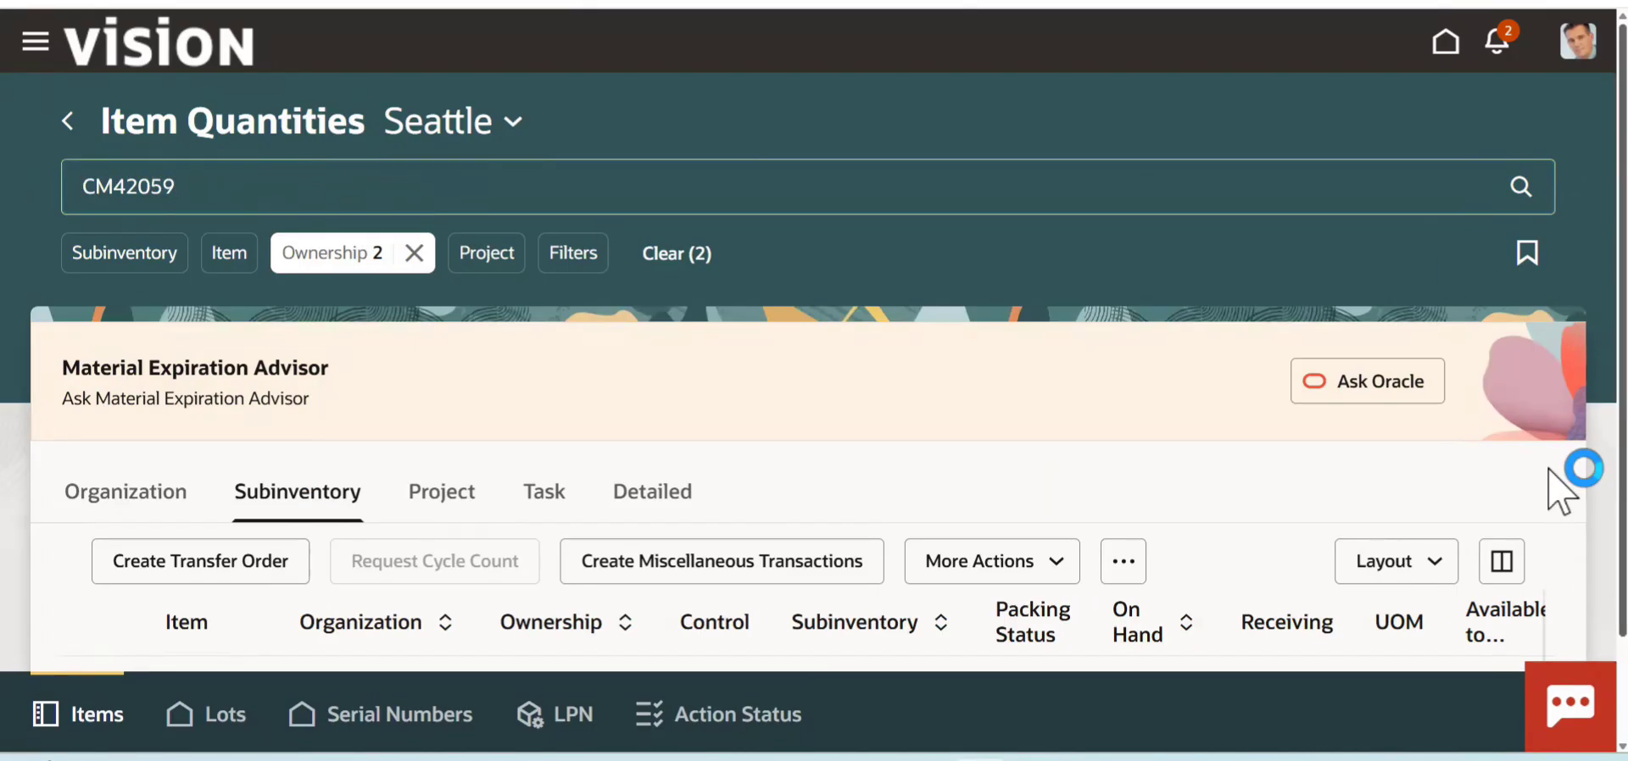
{"action": "scroll", "coordinate": [1563, 591], "scroll_direction": "down", "scroll_amount": 1}
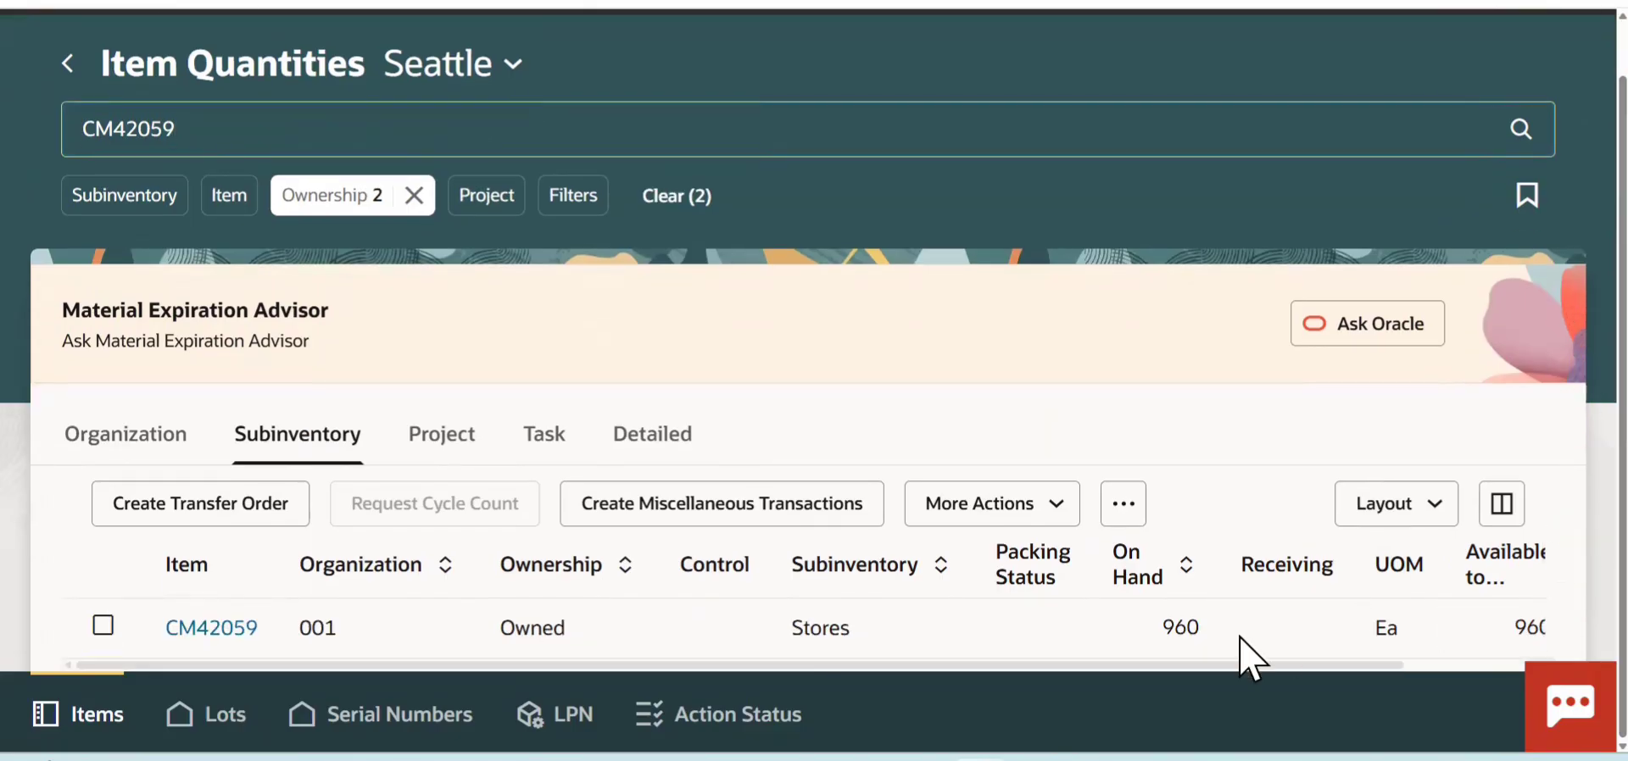
- Select the CM42059 row in the Stores subinventory and start creating a miscellaneous transaction for it
{"action": "left_click", "coordinate": [1187, 631]}
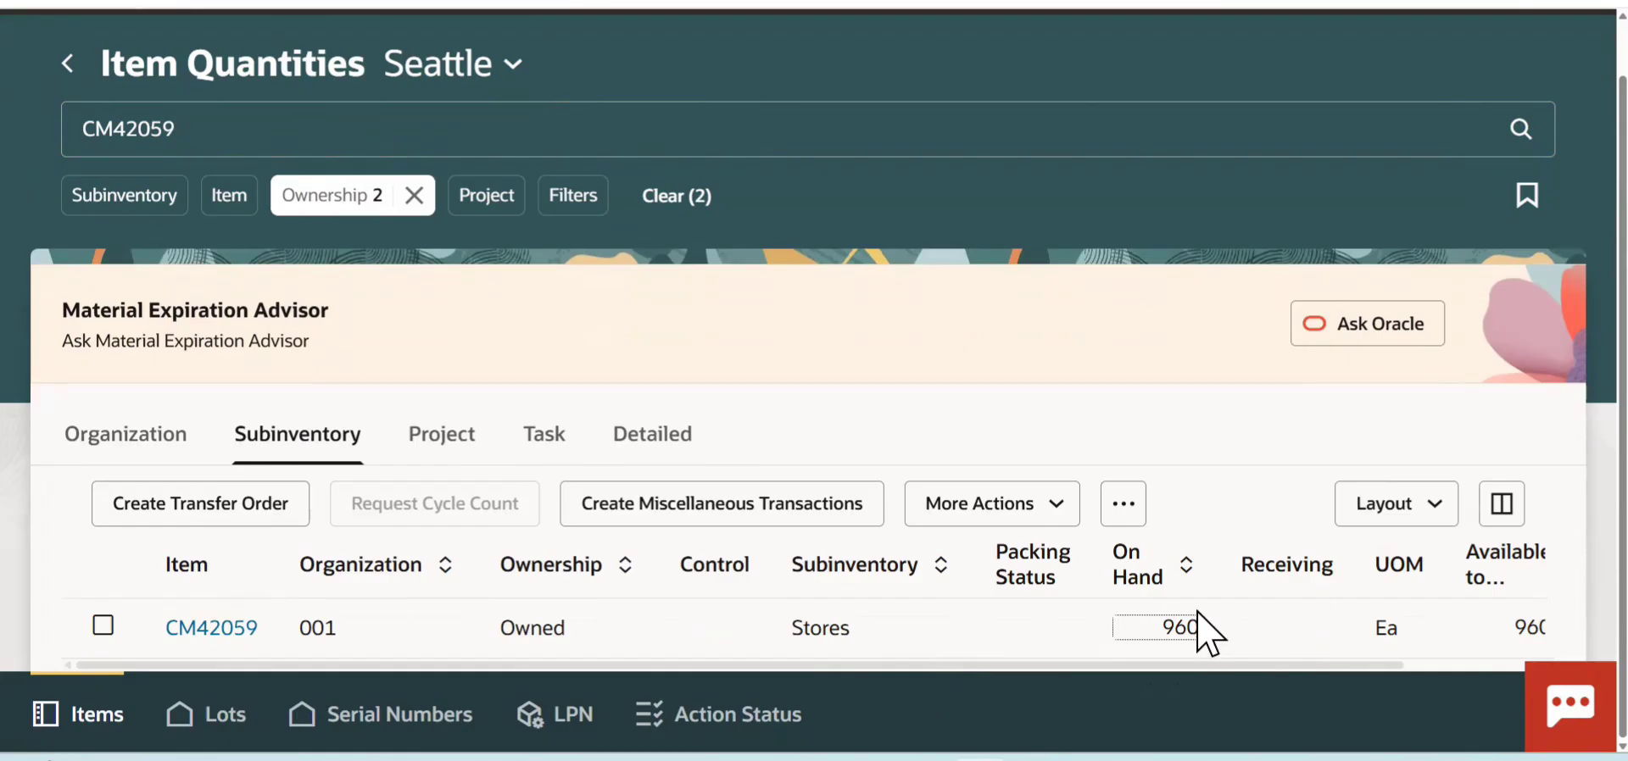
{"action": "left_click", "coordinate": [102, 628]}
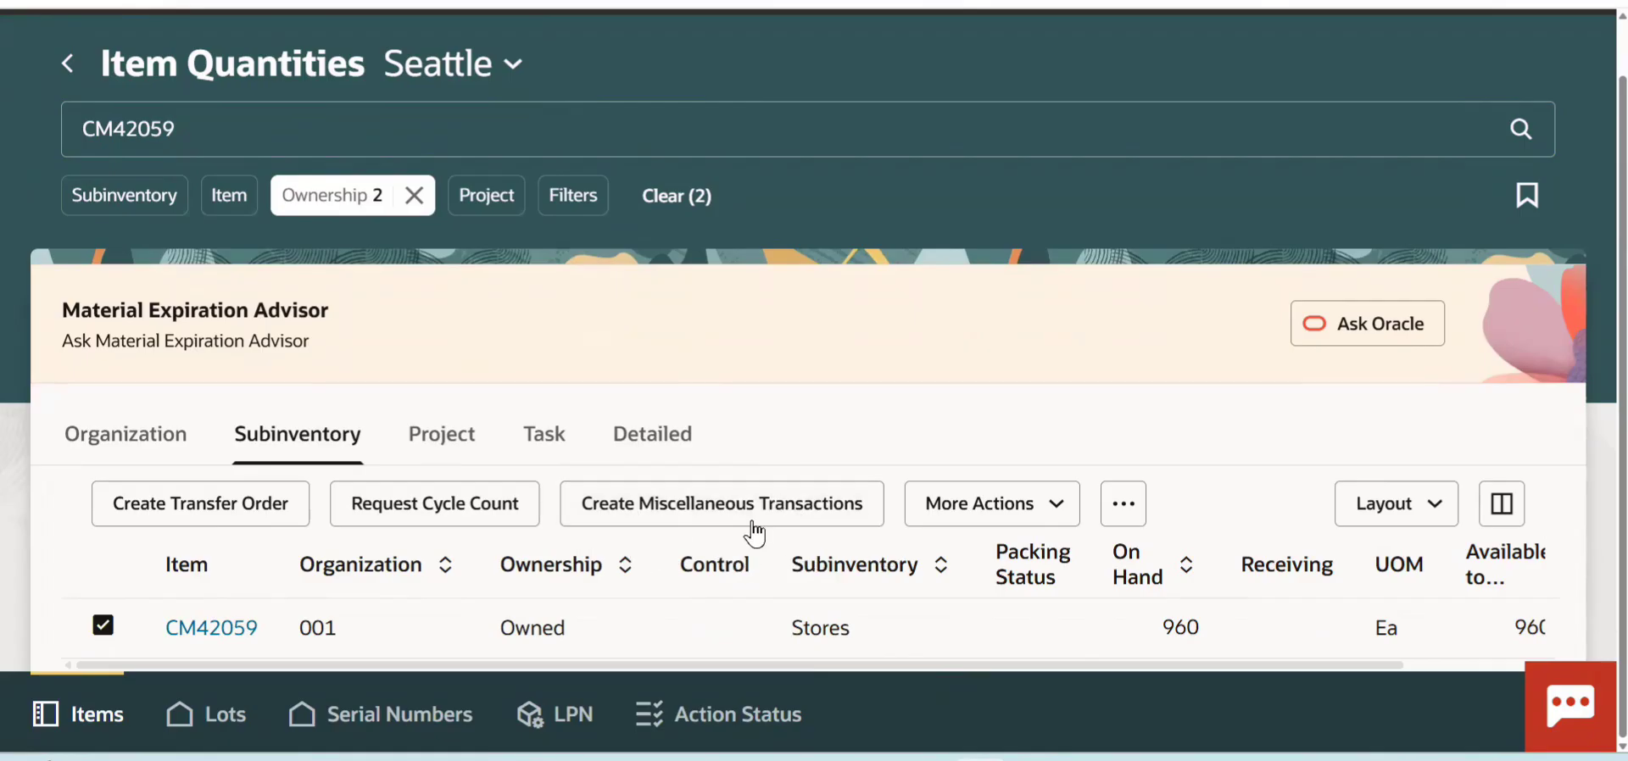
{"action": "left_click", "coordinate": [1057, 521]}
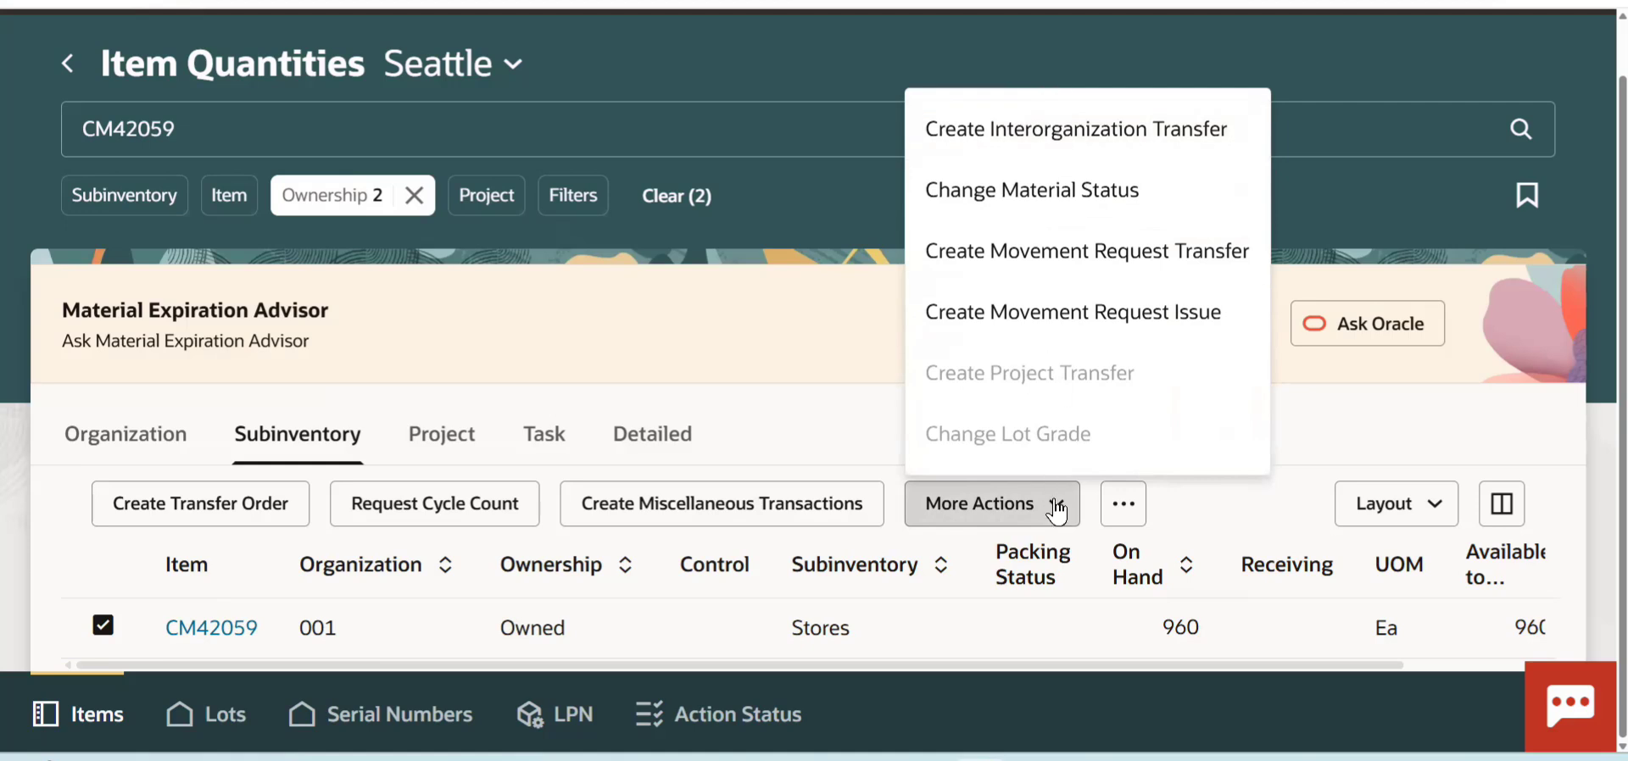
{"action": "left_click", "coordinate": [836, 509]}
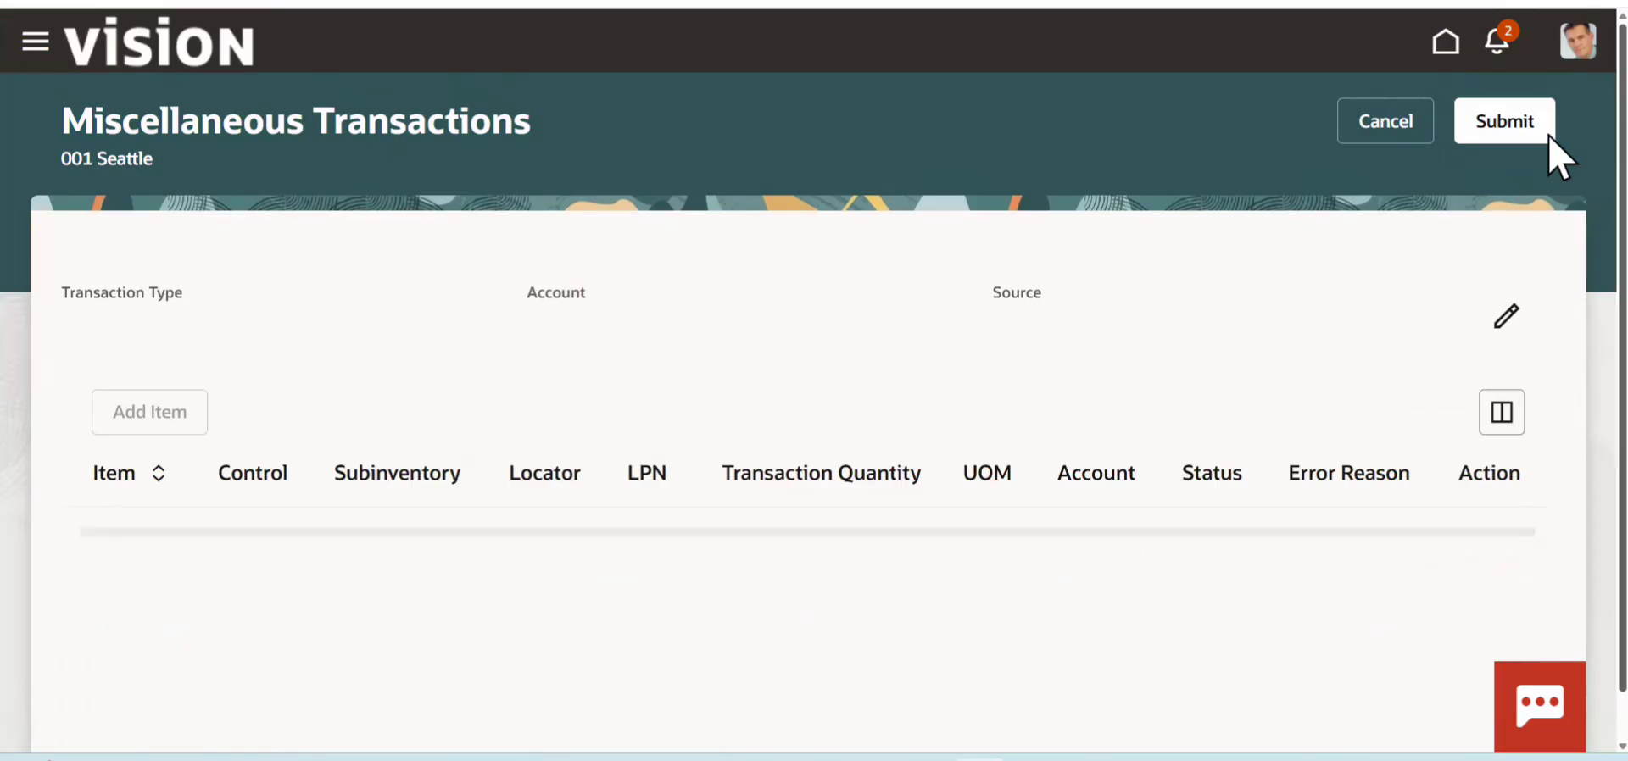
- Edit the transaction header, setting the transaction type to Miscellaneous issue and the account to the first one in the list
{"action": "scroll", "coordinate": [1555, 152], "scroll_direction": "down", "scroll_amount": 1}
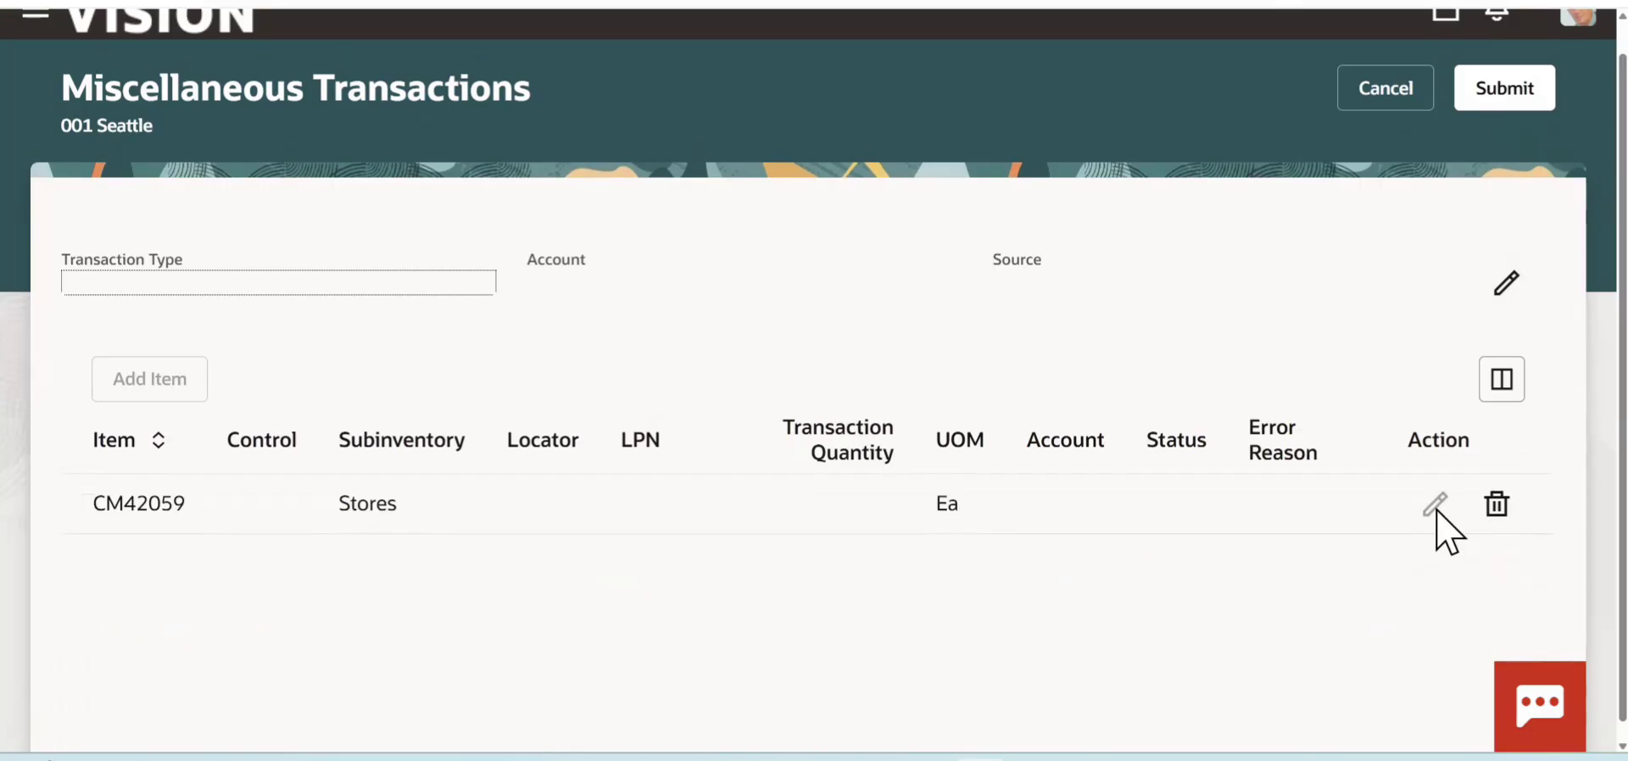
{"action": "left_click", "coordinate": [1504, 282]}
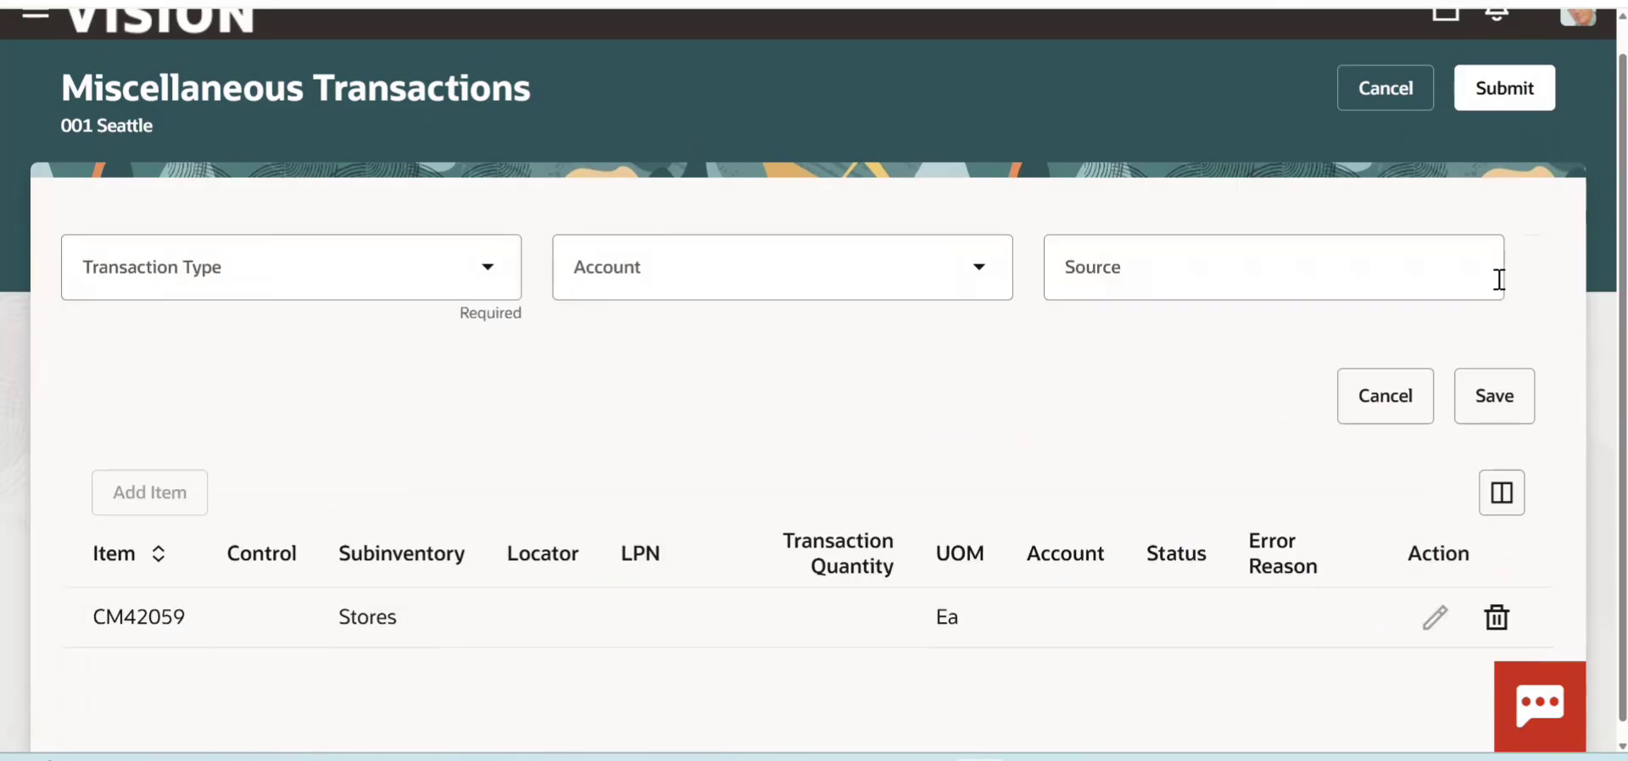
{"action": "left_click", "coordinate": [486, 289]}
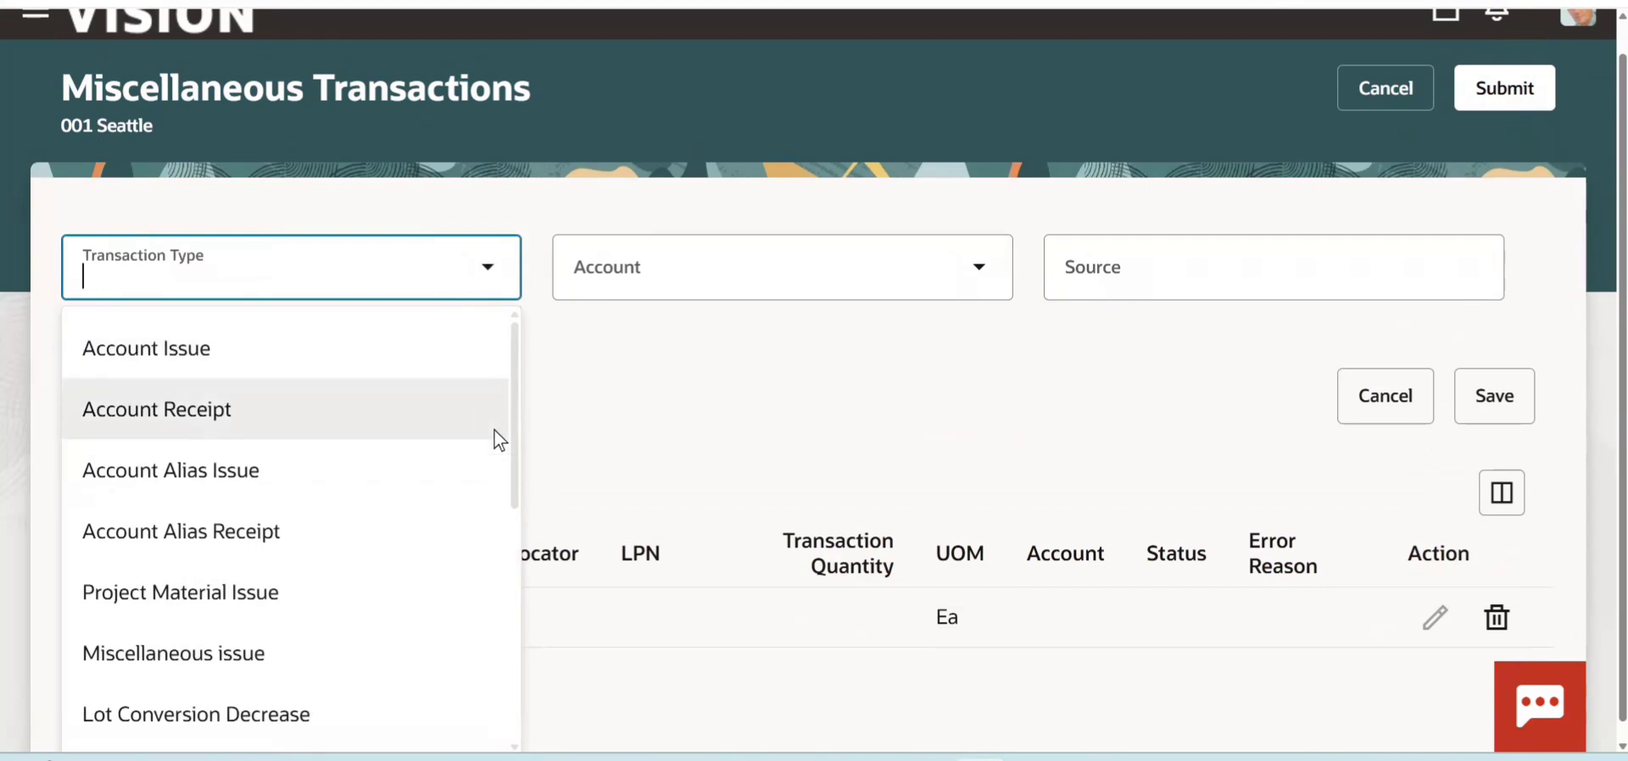
{"action": "scroll", "coordinate": [505, 594], "scroll_direction": "down", "scroll_amount": 5}
{"action": "left_click_drag", "start_coordinate": [505, 627], "coordinate": [509, 517]}
{"action": "left_click", "coordinate": [339, 504]}
{"action": "left_click", "coordinate": [996, 280]}
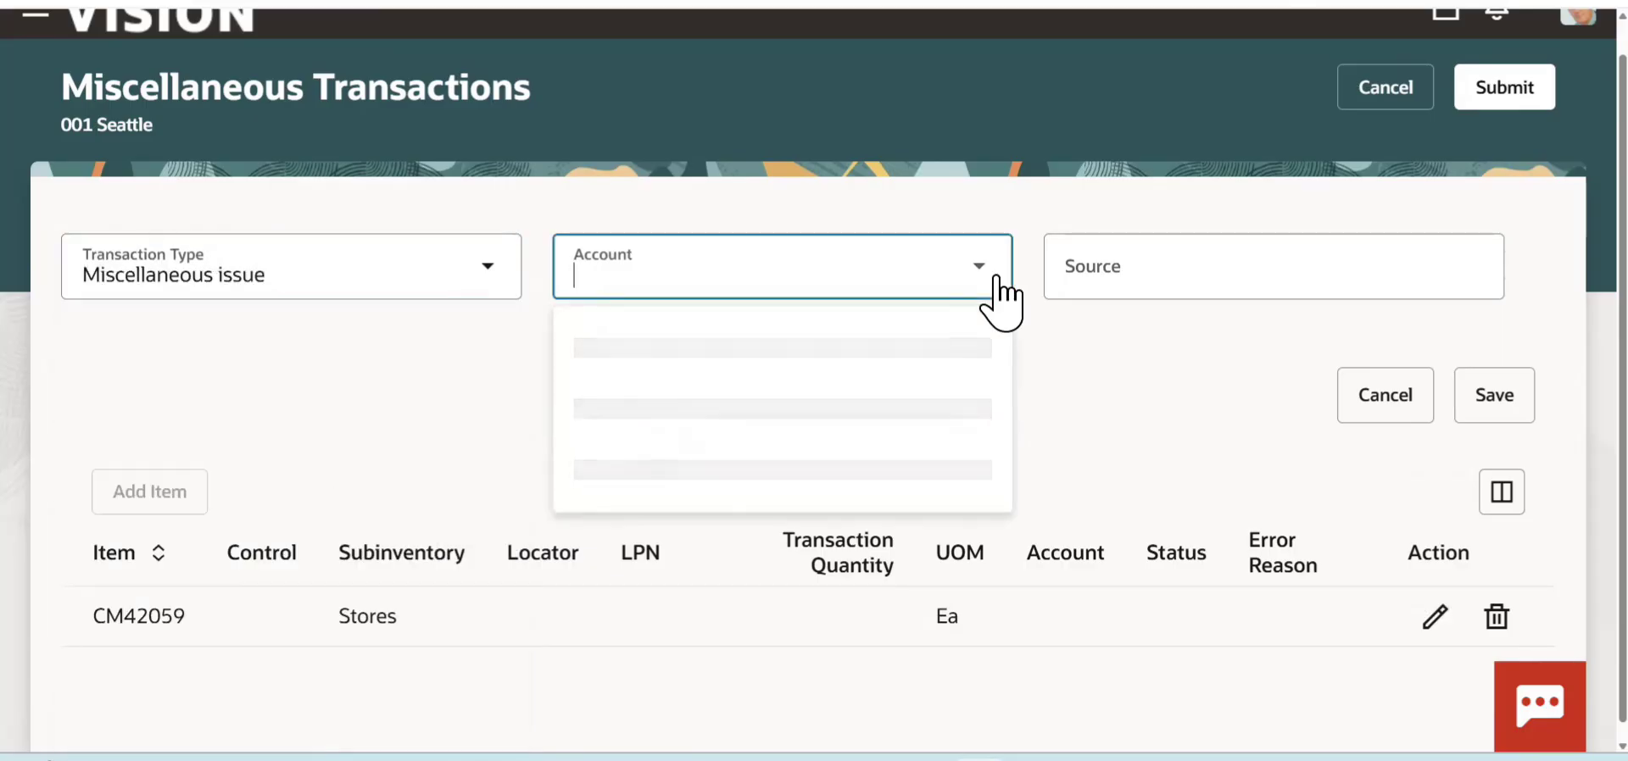
{"action": "left_click", "coordinate": [872, 367]}
{"action": "mouse_move", "coordinate": [1622, 222]}
{"action": "left_mouse_down"}
{"action": "mouse_move", "coordinate": [1589, 227]}
{"action": "mouse_move", "coordinate": [1587, 388]}
{"action": "left_mouse_up"}
- Edit the CM42059 line details, set the quantity to 10 Ea, review the remaining fields and finish the line
{"action": "left_click", "coordinate": [1430, 604]}
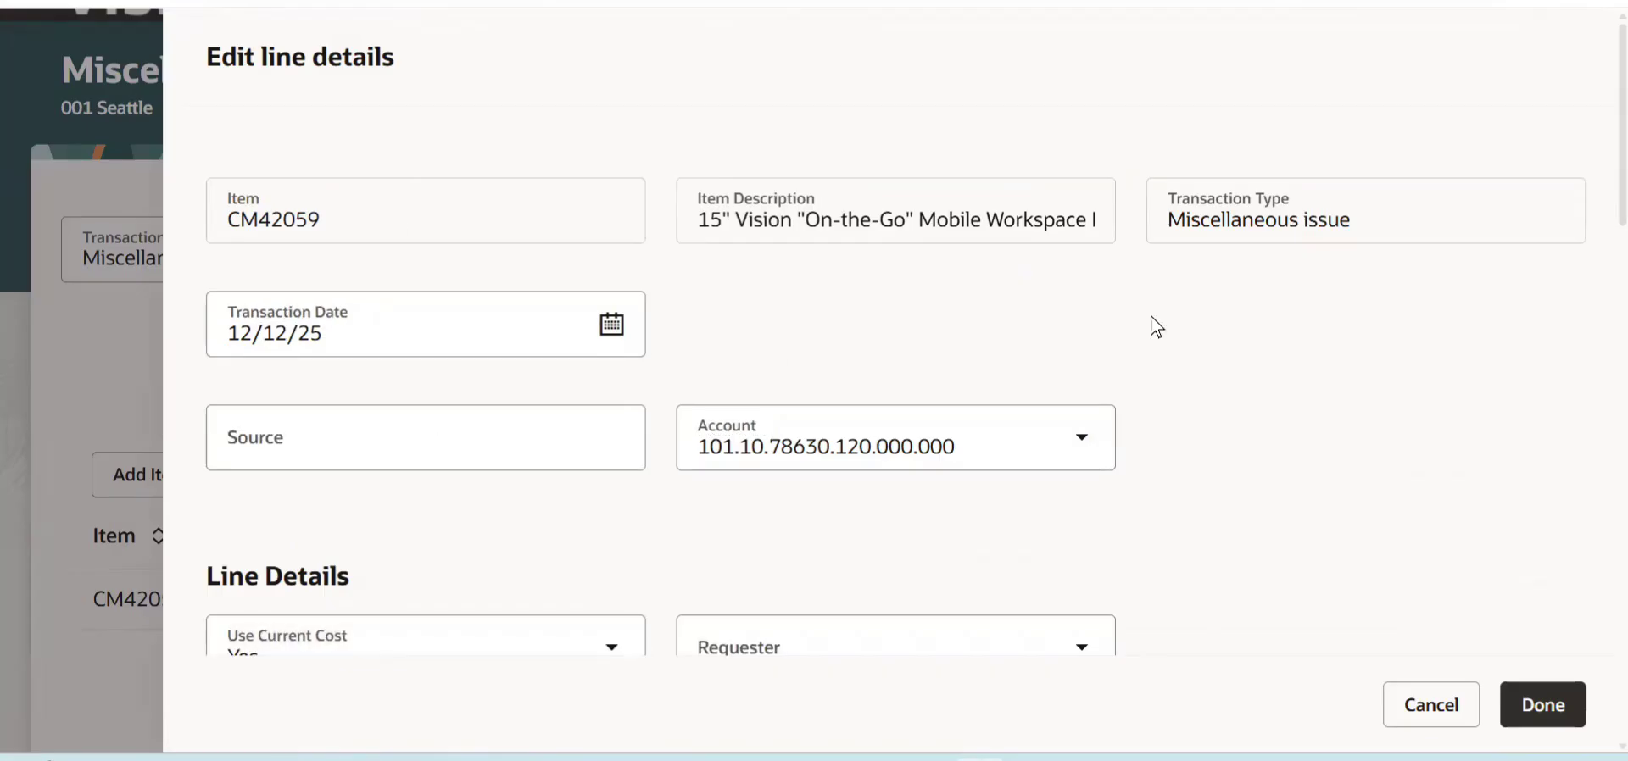
{"action": "scroll", "coordinate": [1594, 180], "scroll_direction": "down", "scroll_amount": 8}
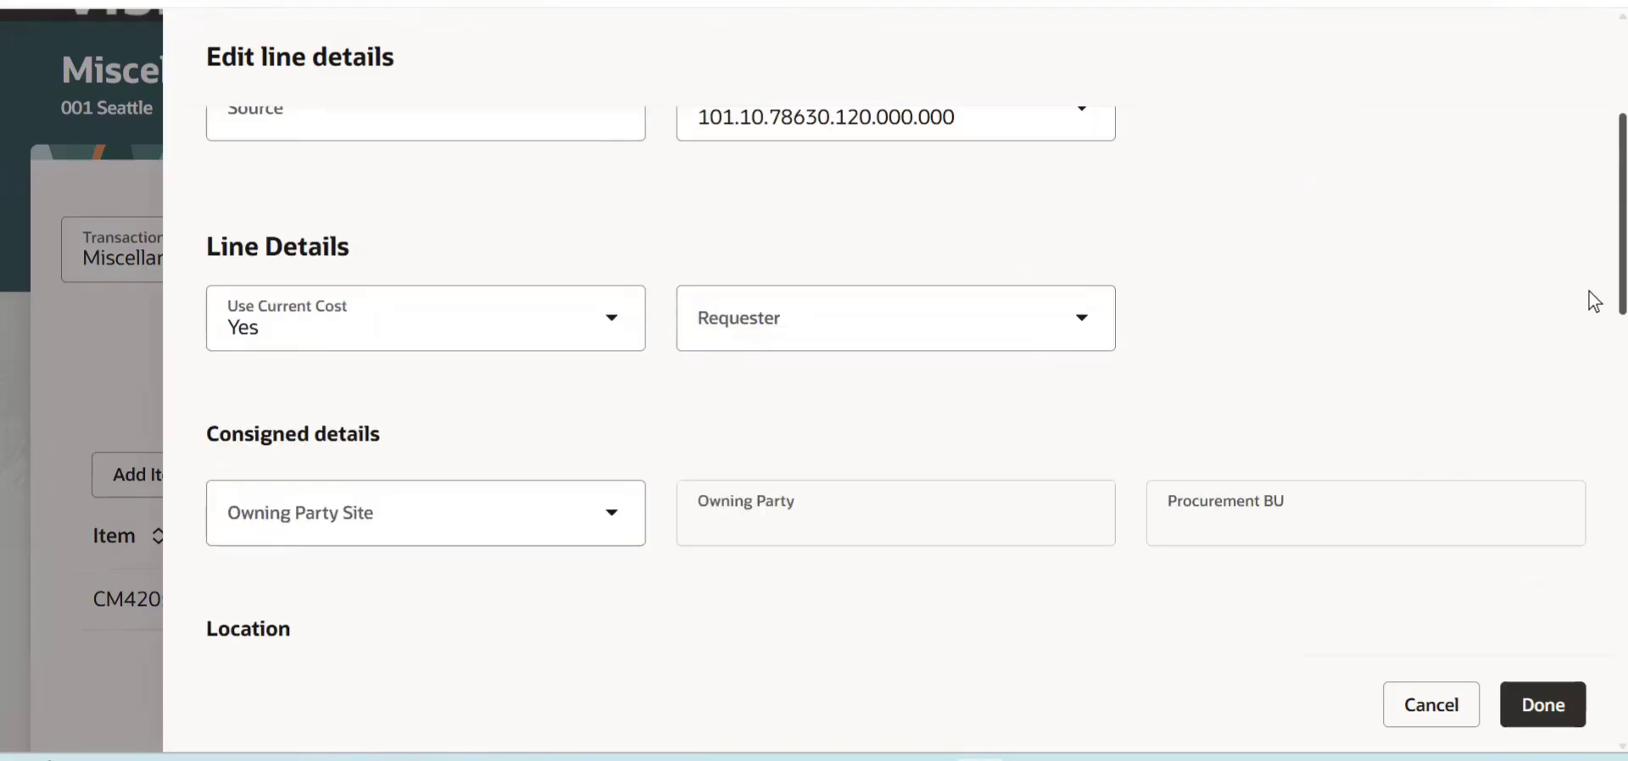
{"action": "scroll", "coordinate": [1594, 360], "scroll_direction": "down", "scroll_amount": 6}
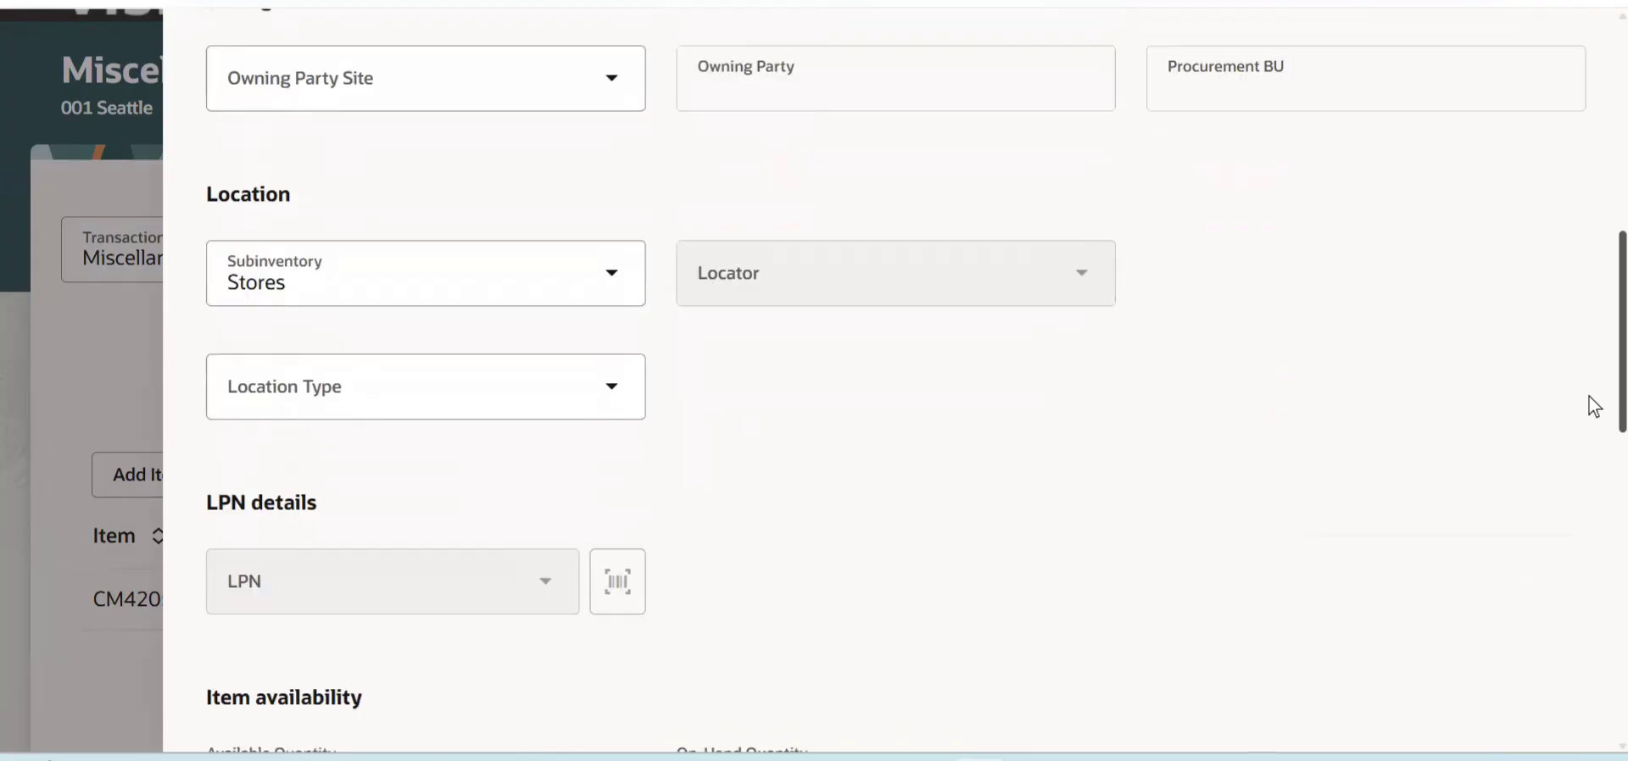
{"action": "left_click", "coordinate": [435, 423]}
{"action": "type", "text": "10"}
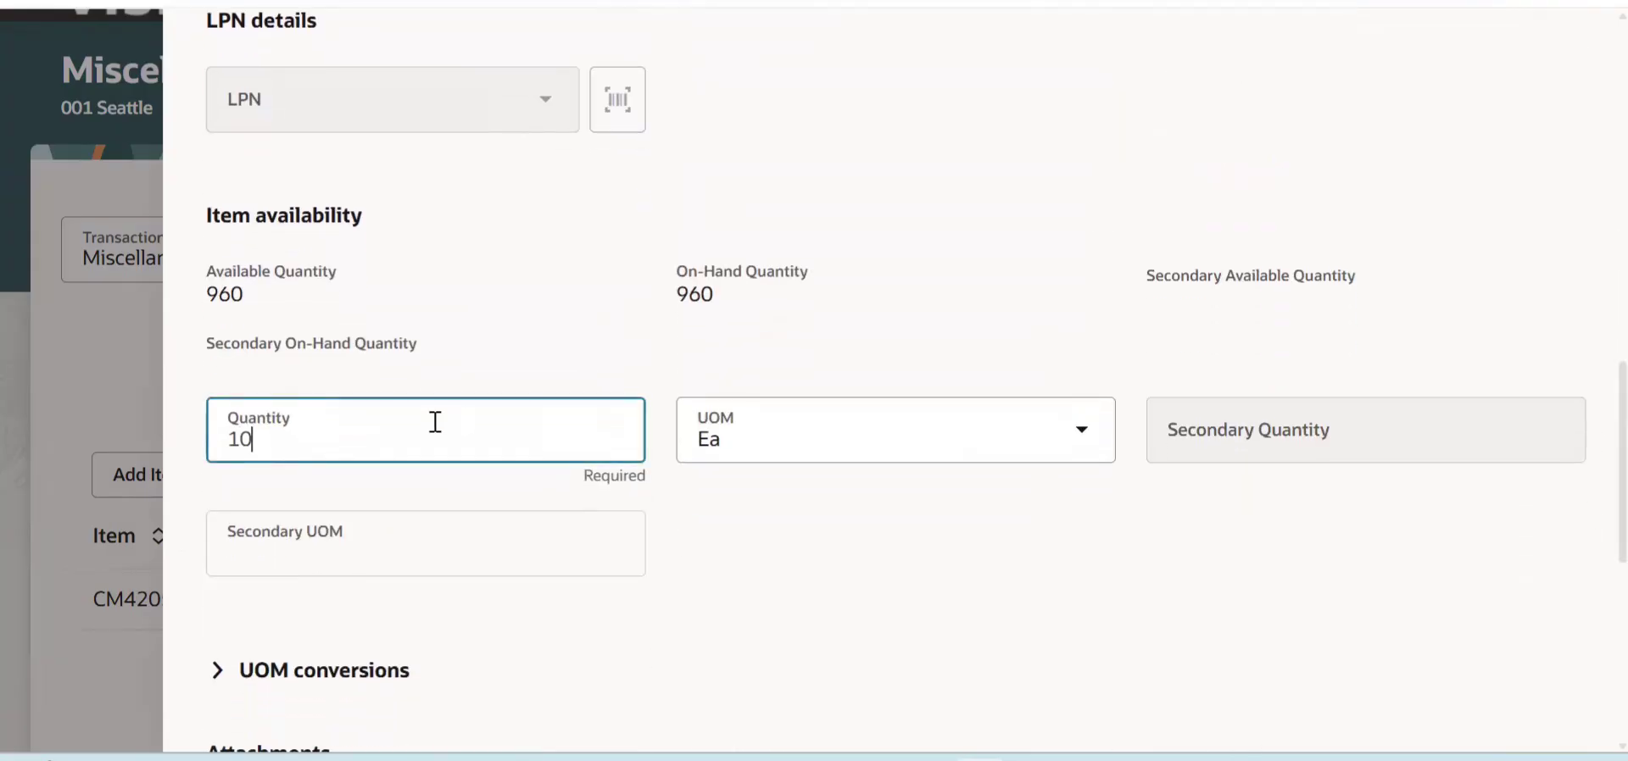
{"action": "left_click", "coordinate": [1374, 556]}
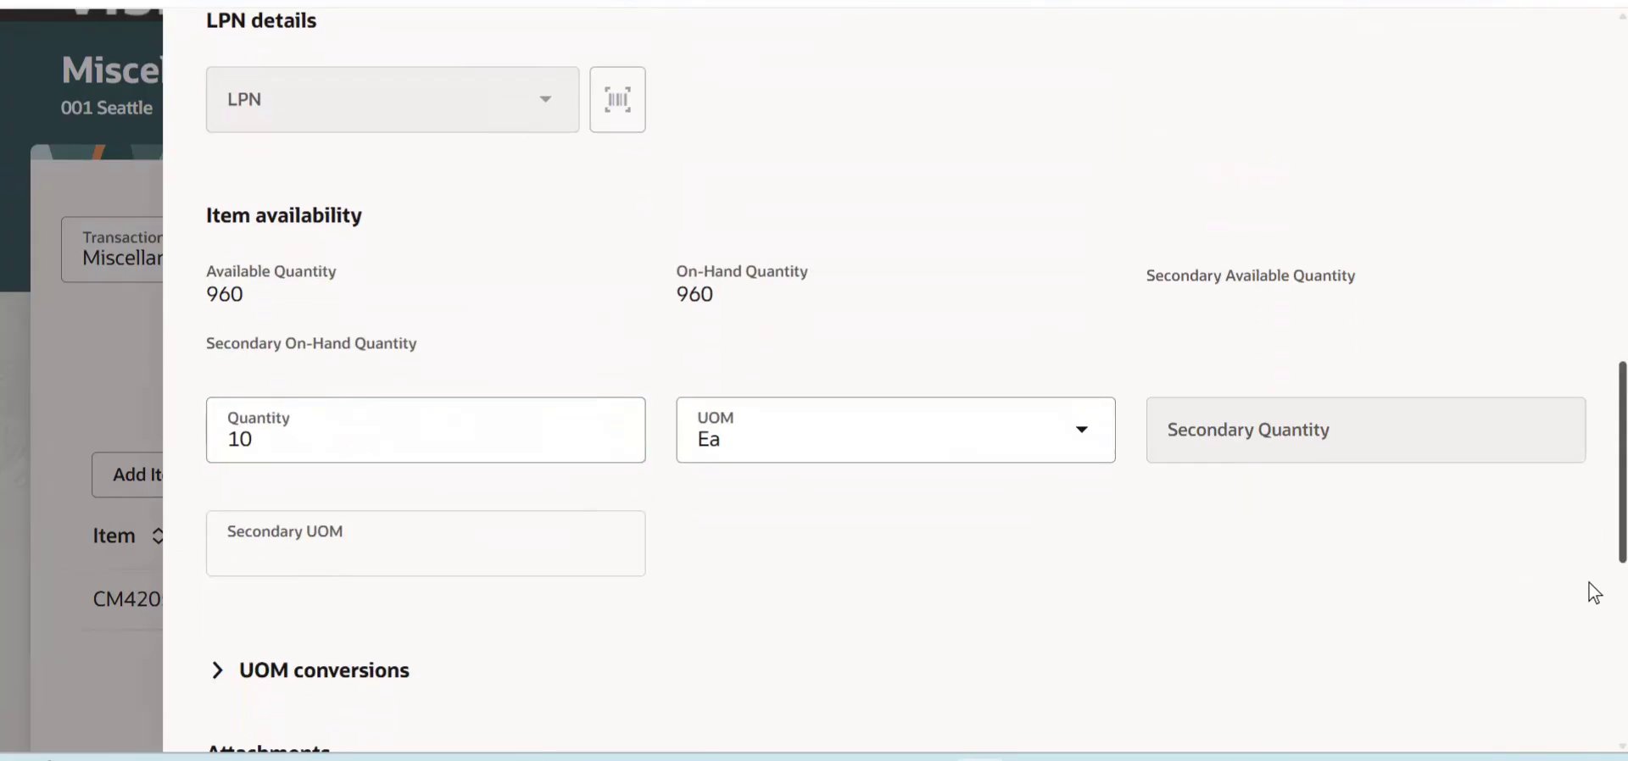
{"action": "scroll", "coordinate": [1588, 589], "scroll_direction": "down", "scroll_amount": 6}
{"action": "scroll", "coordinate": [1594, 400], "scroll_direction": "up", "scroll_amount": 10}
{"action": "scroll", "coordinate": [1588, 171], "scroll_direction": "down", "scroll_amount": 4}
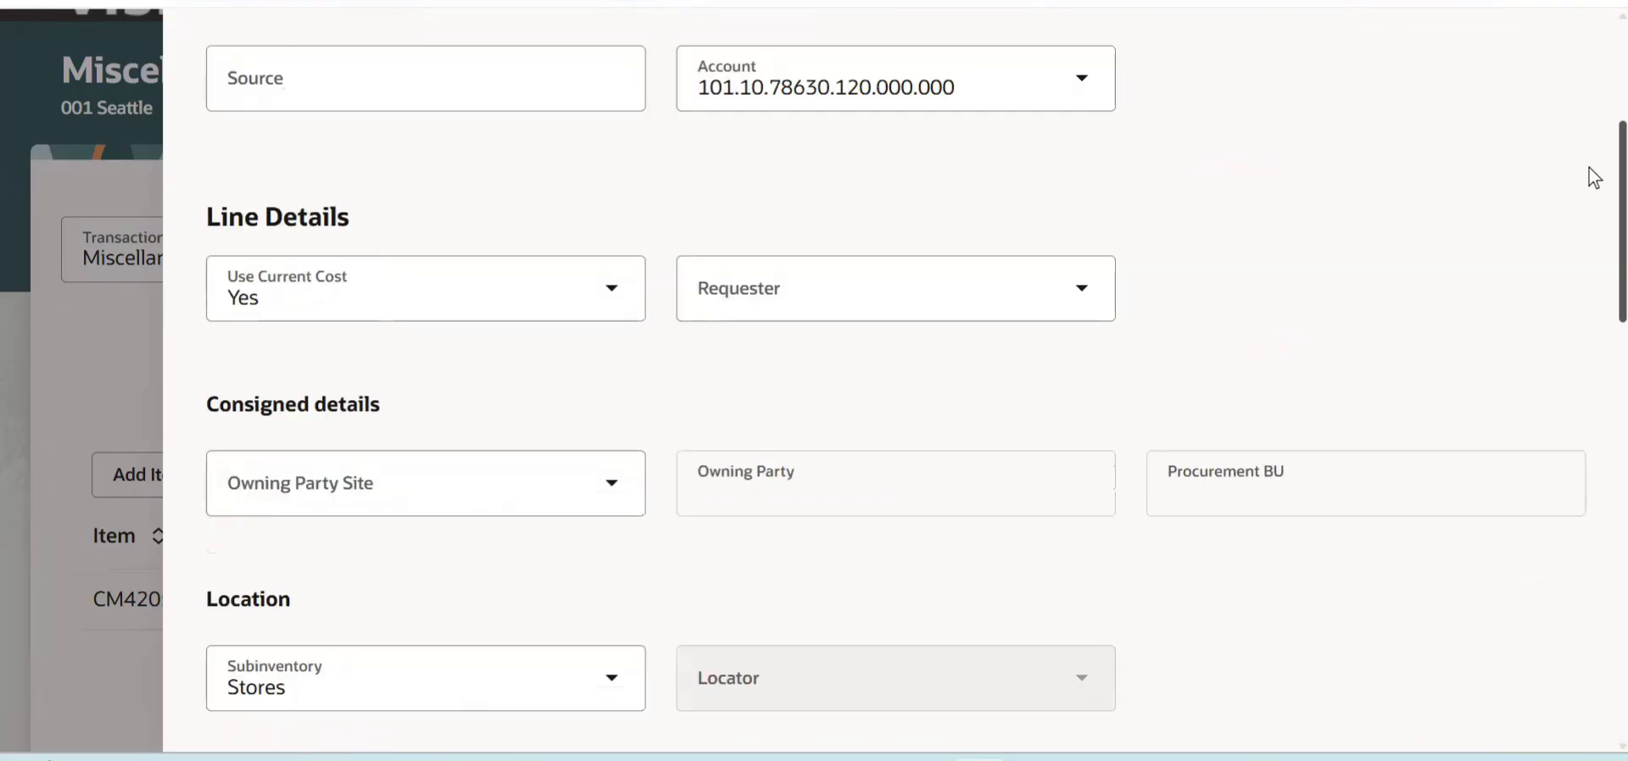
{"action": "scroll", "coordinate": [1588, 599], "scroll_direction": "down", "scroll_amount": 5}
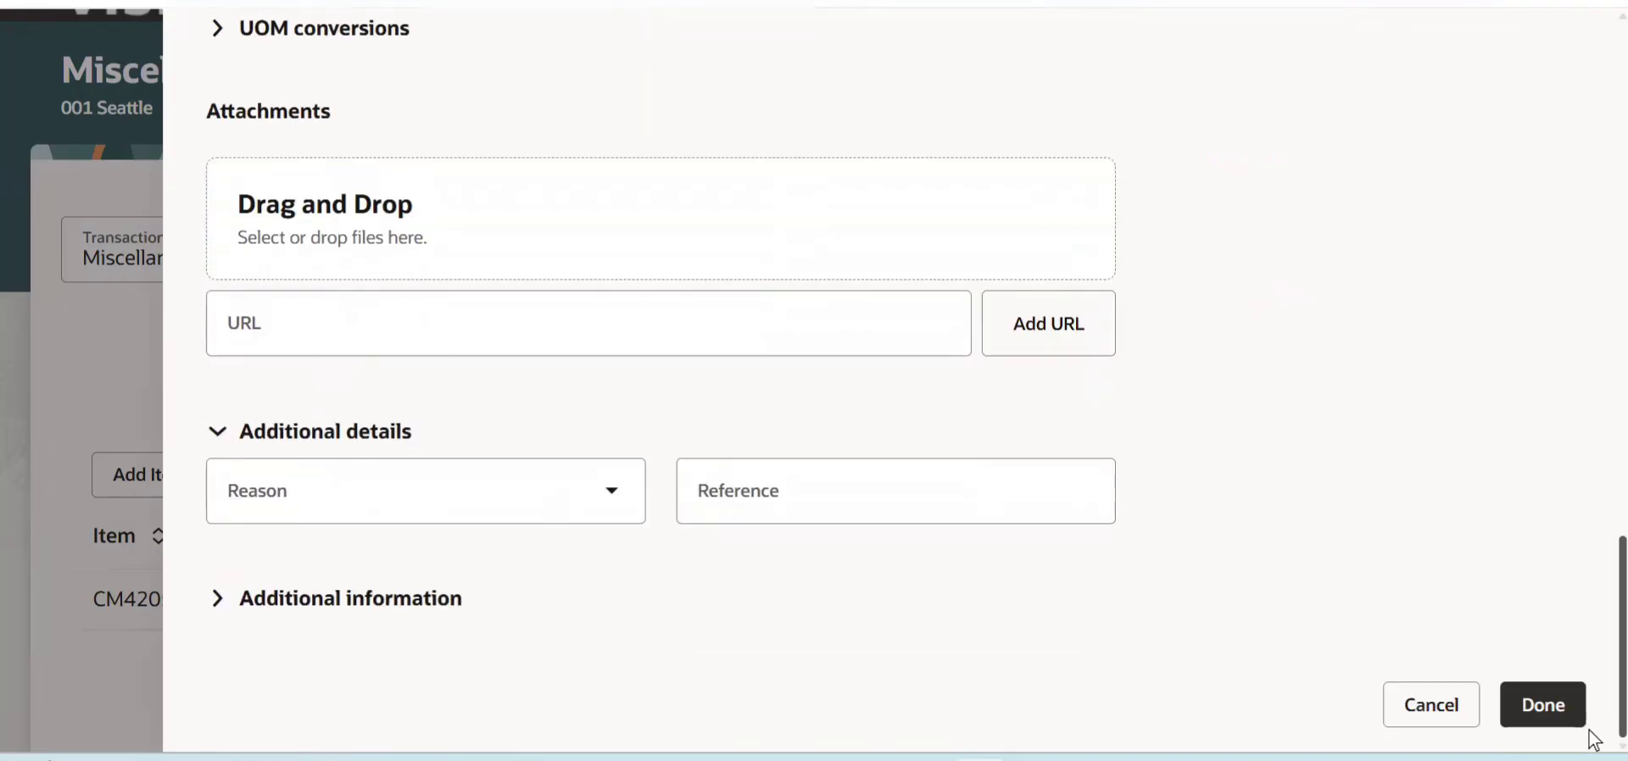
{"action": "left_click", "coordinate": [1541, 707]}
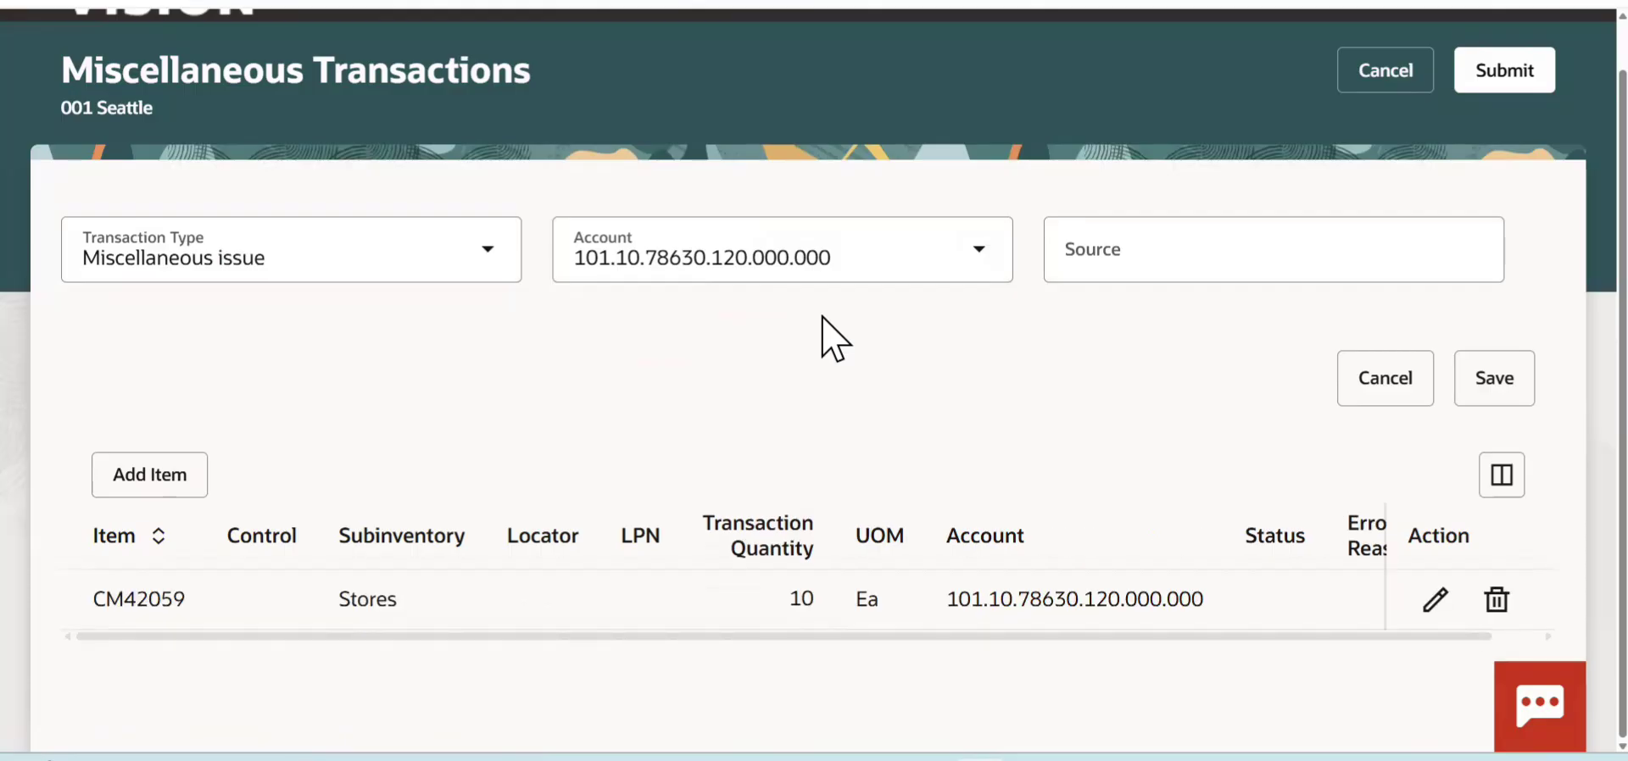
- Switch to the Excel sheet and enter "Account Allies Receipt" in cell E7
{"action": "key", "text": "alt+Tab"}
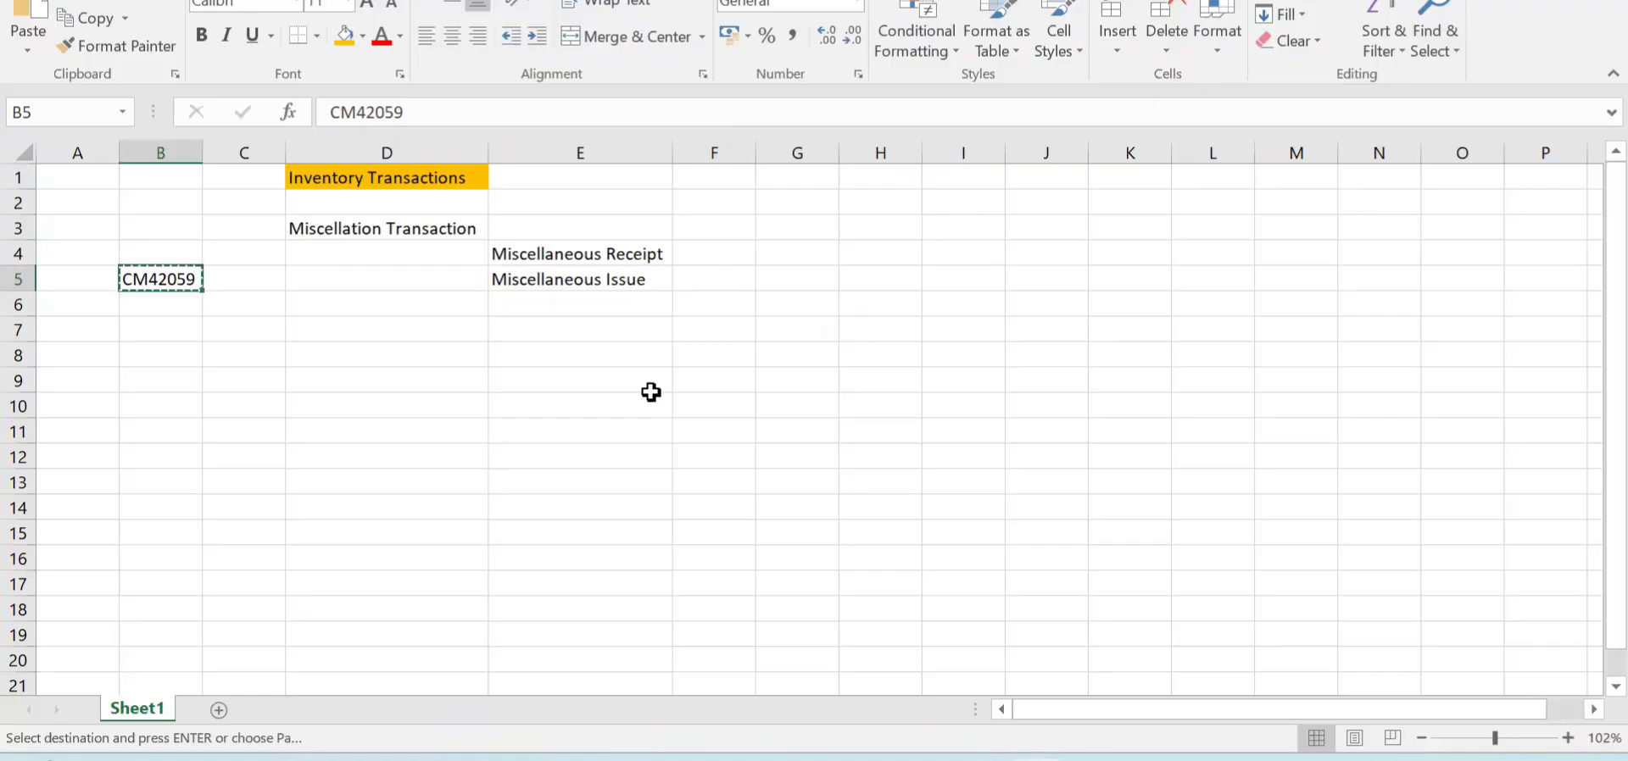
{"action": "left_click", "coordinate": [524, 310]}
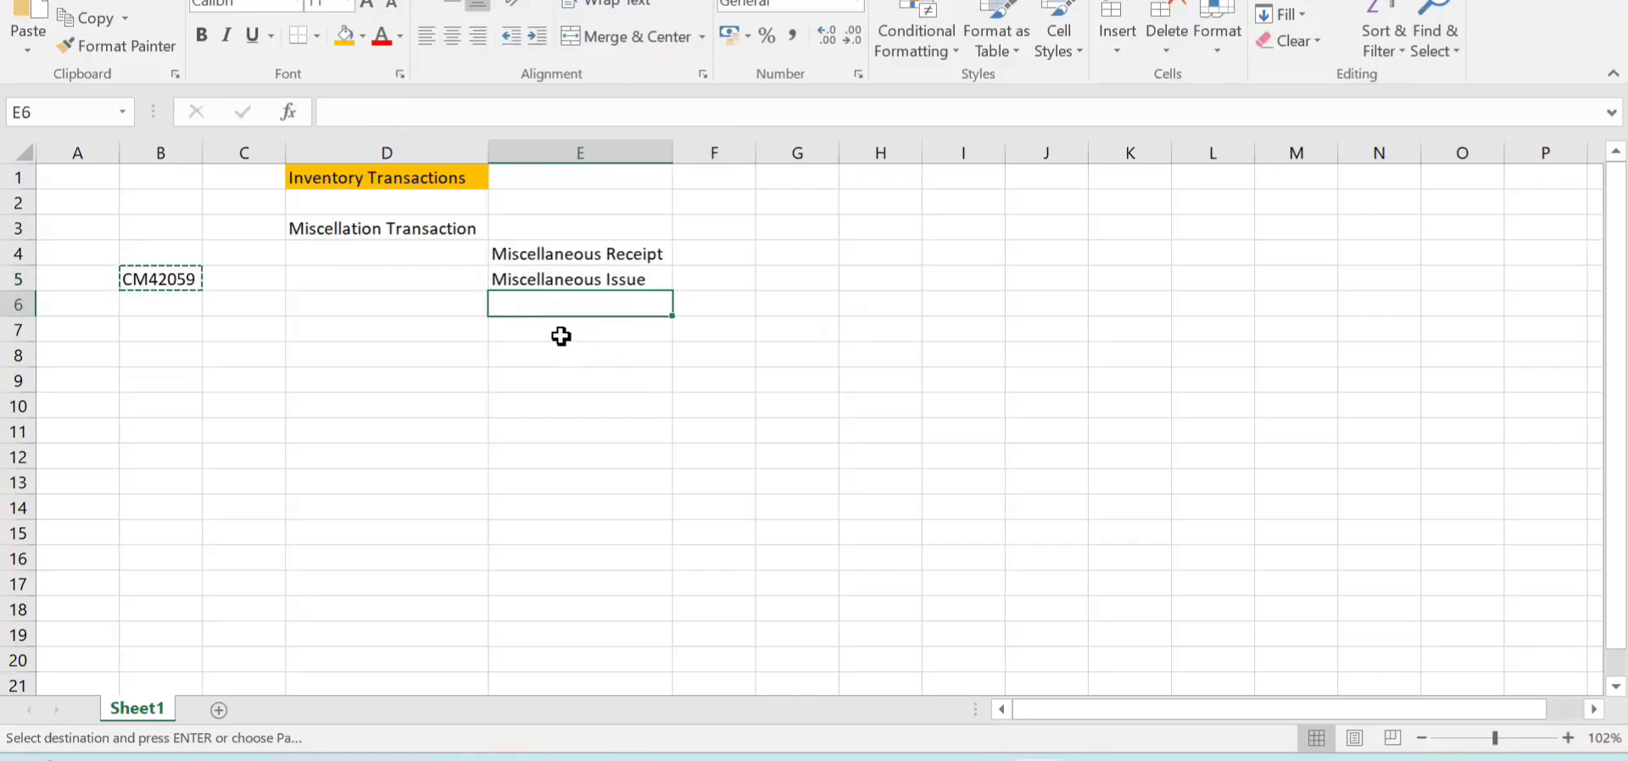
{"action": "left_click", "coordinate": [561, 337]}
{"action": "type", "text": "Account Alli"}
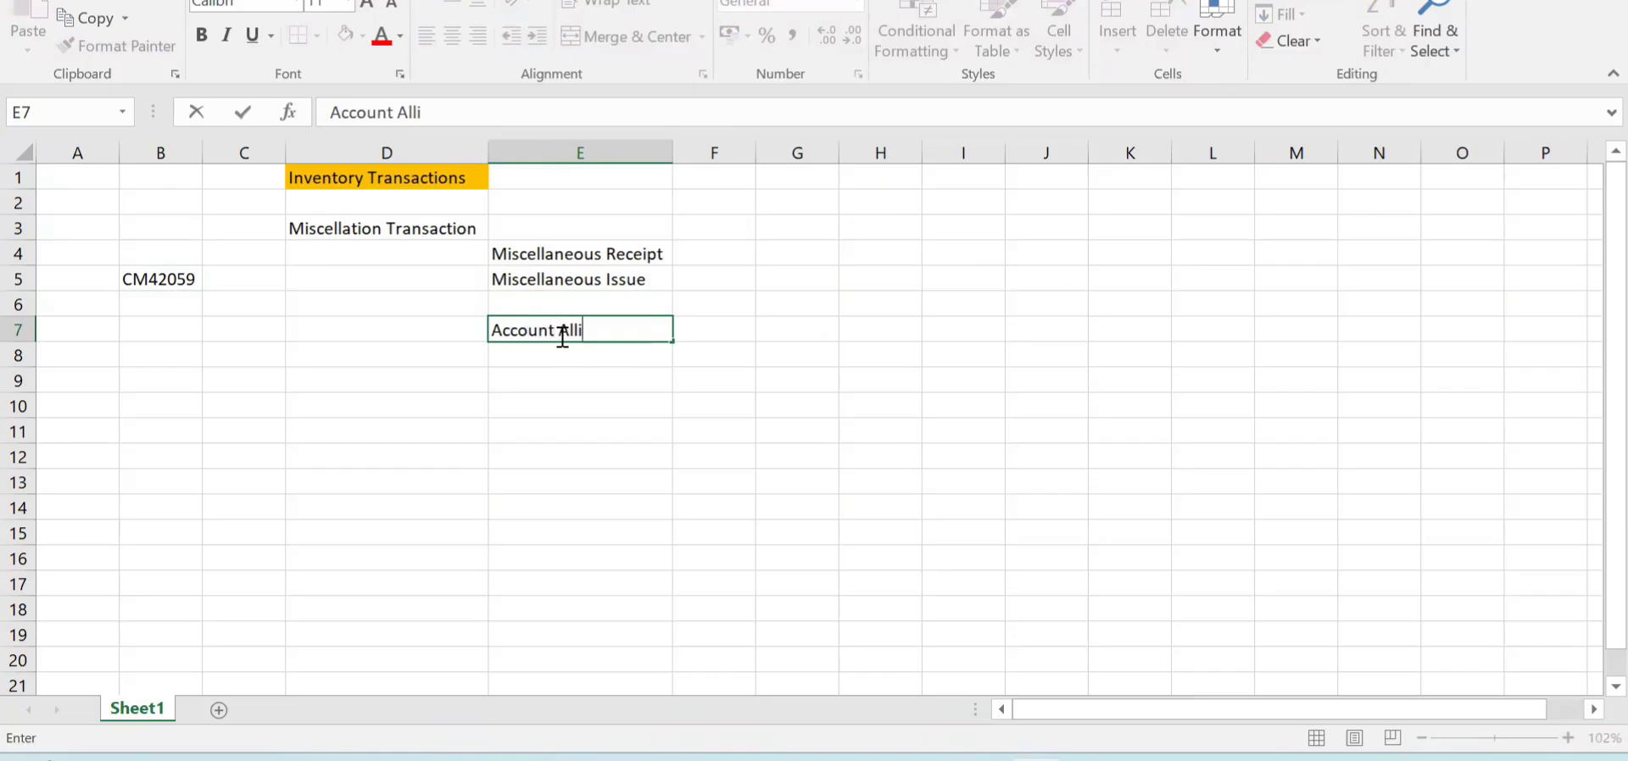
{"action": "type", "text": "es Receipt"}
{"action": "key", "text": "Return"}
- Enter "Account Allies Issue" in cell E8 and select the Miscellaneous Receipt cell
{"action": "type", "text": "Allo"}
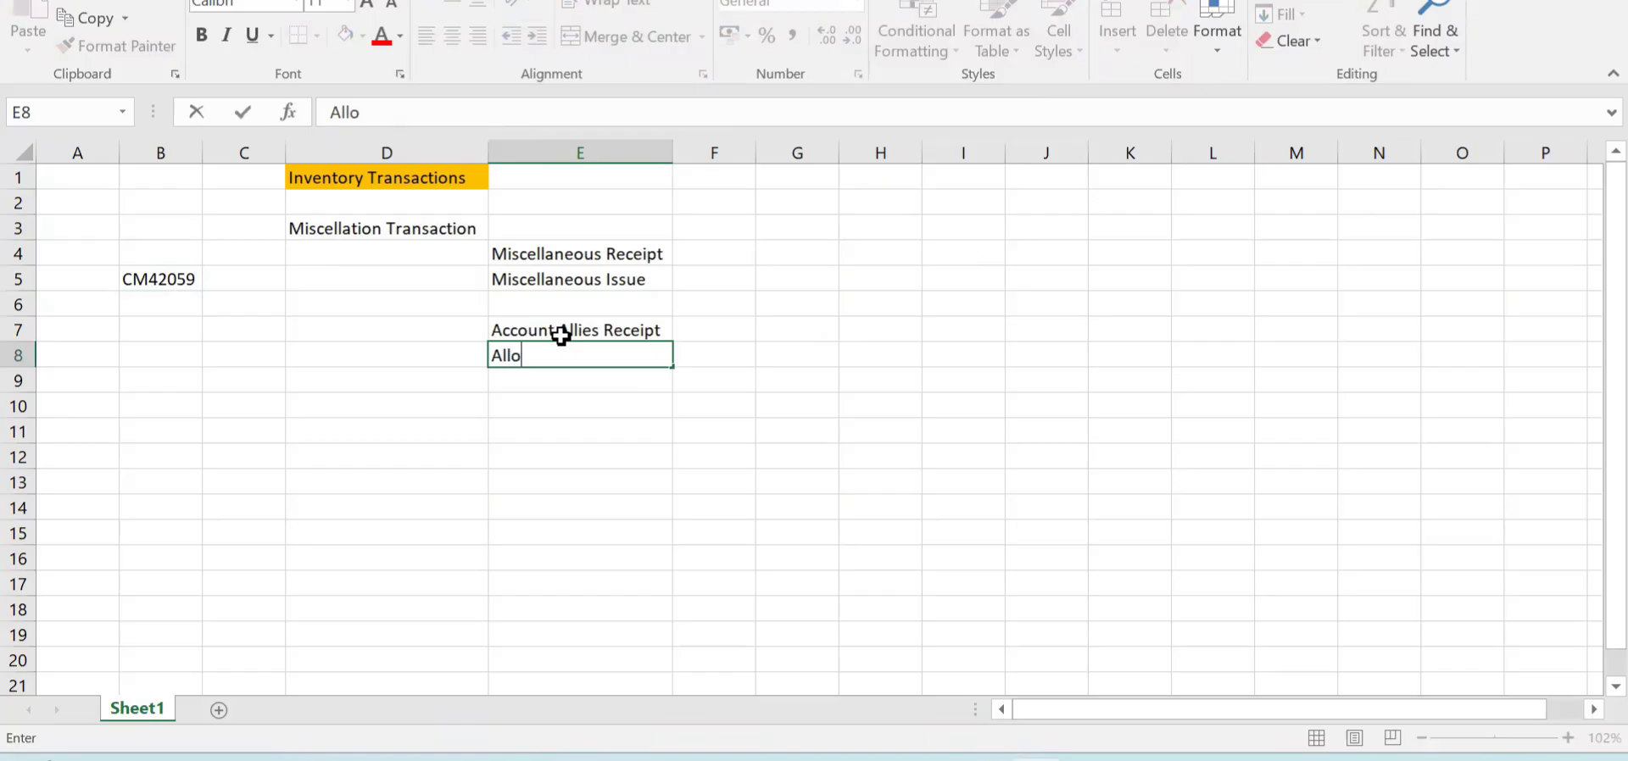
{"action": "type", "text": "ccu"}
{"action": "key", "text": "BackSpace"}
{"action": "type", "text": "ount Allies Issue"}
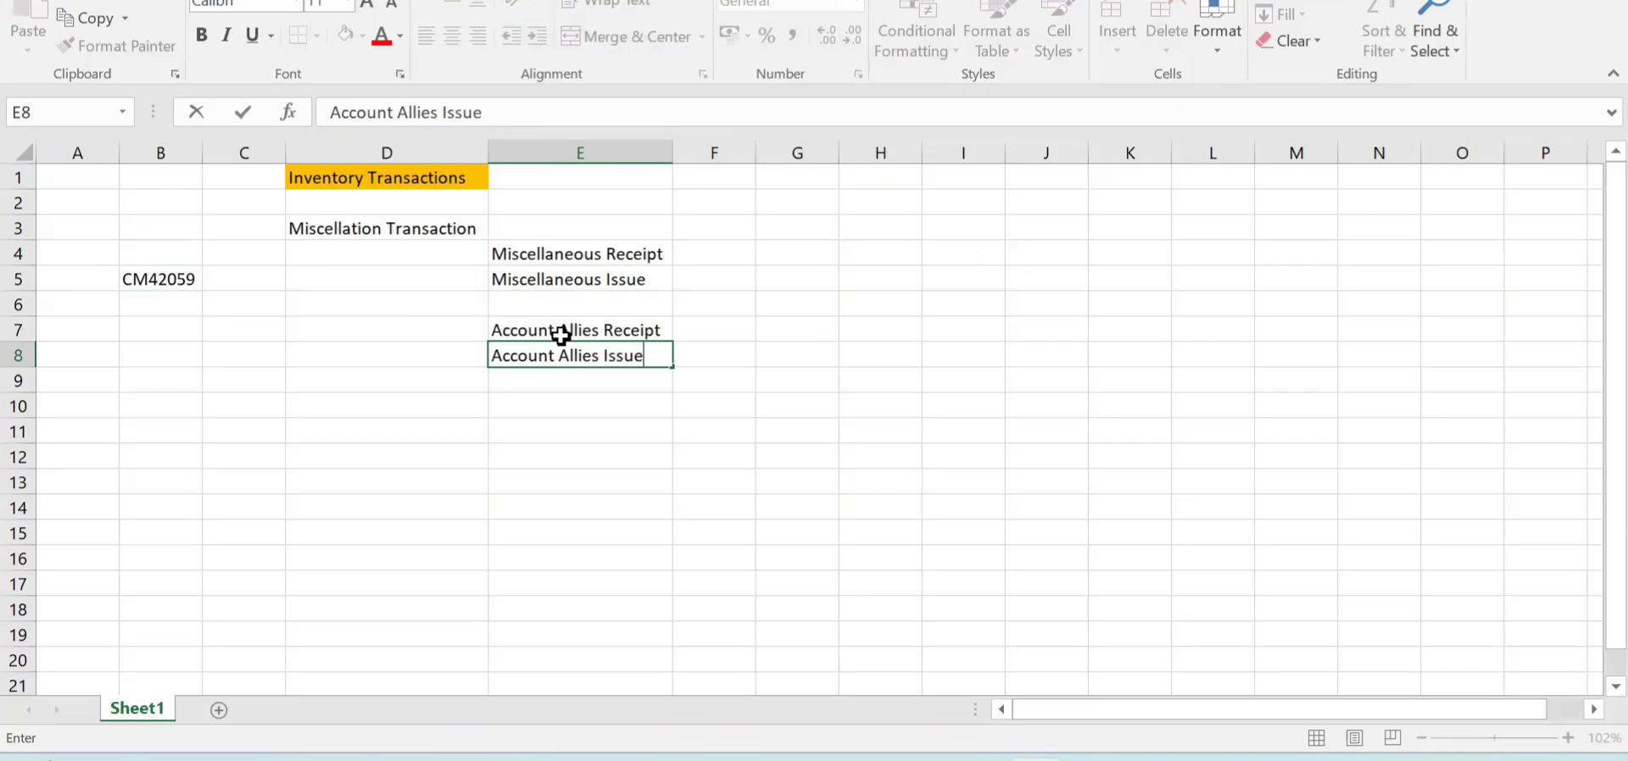
{"action": "key", "text": "Tab"}
{"action": "left_click", "coordinate": [571, 261]}
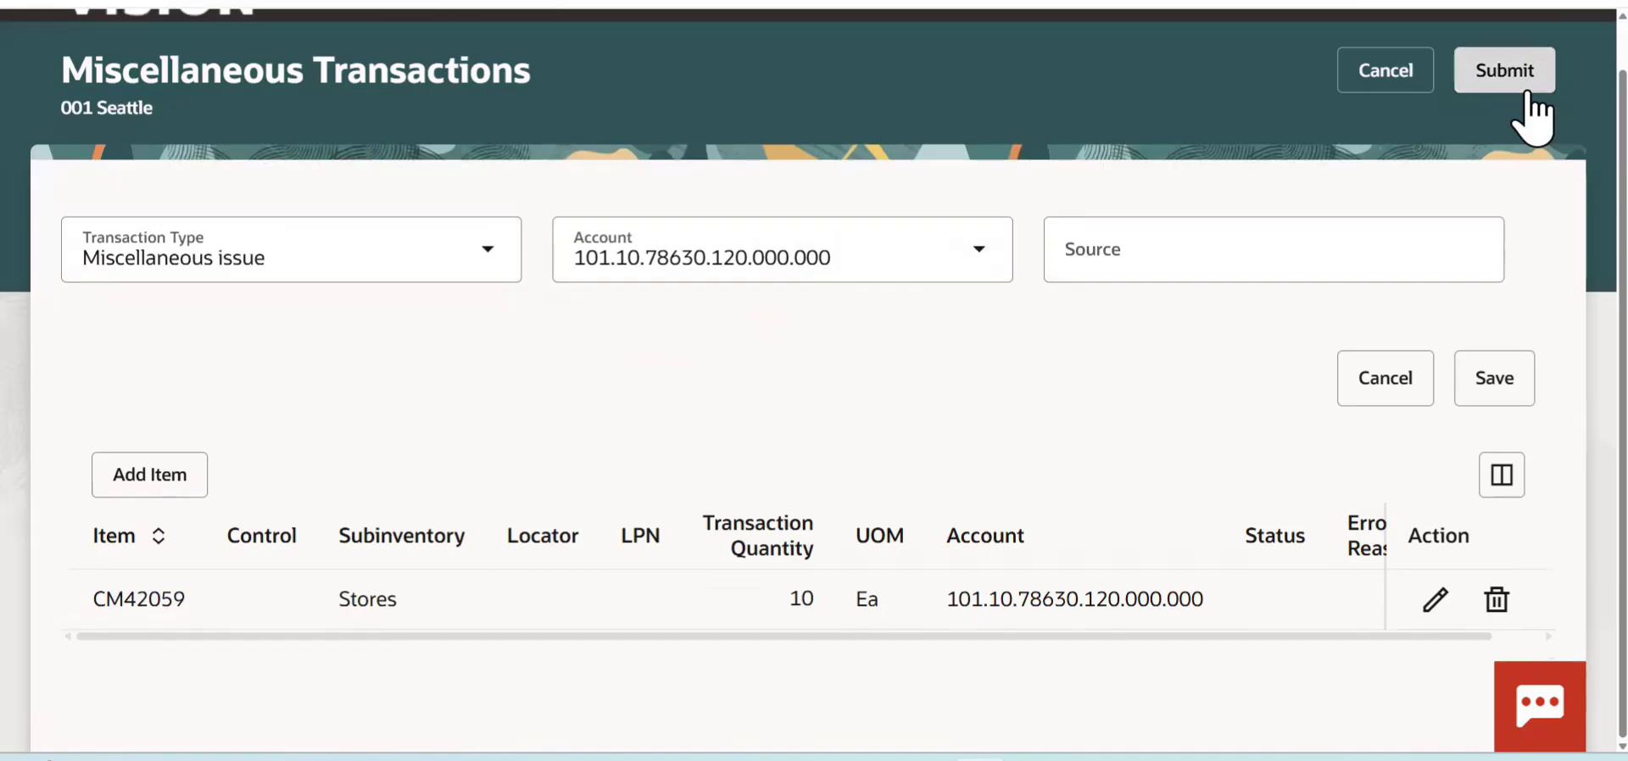
- Return from the miscellaneous transaction in Oracle to the Seattle Inventory Management page and show the full list of actions
{"action": "left_click", "coordinate": [1529, 94]}
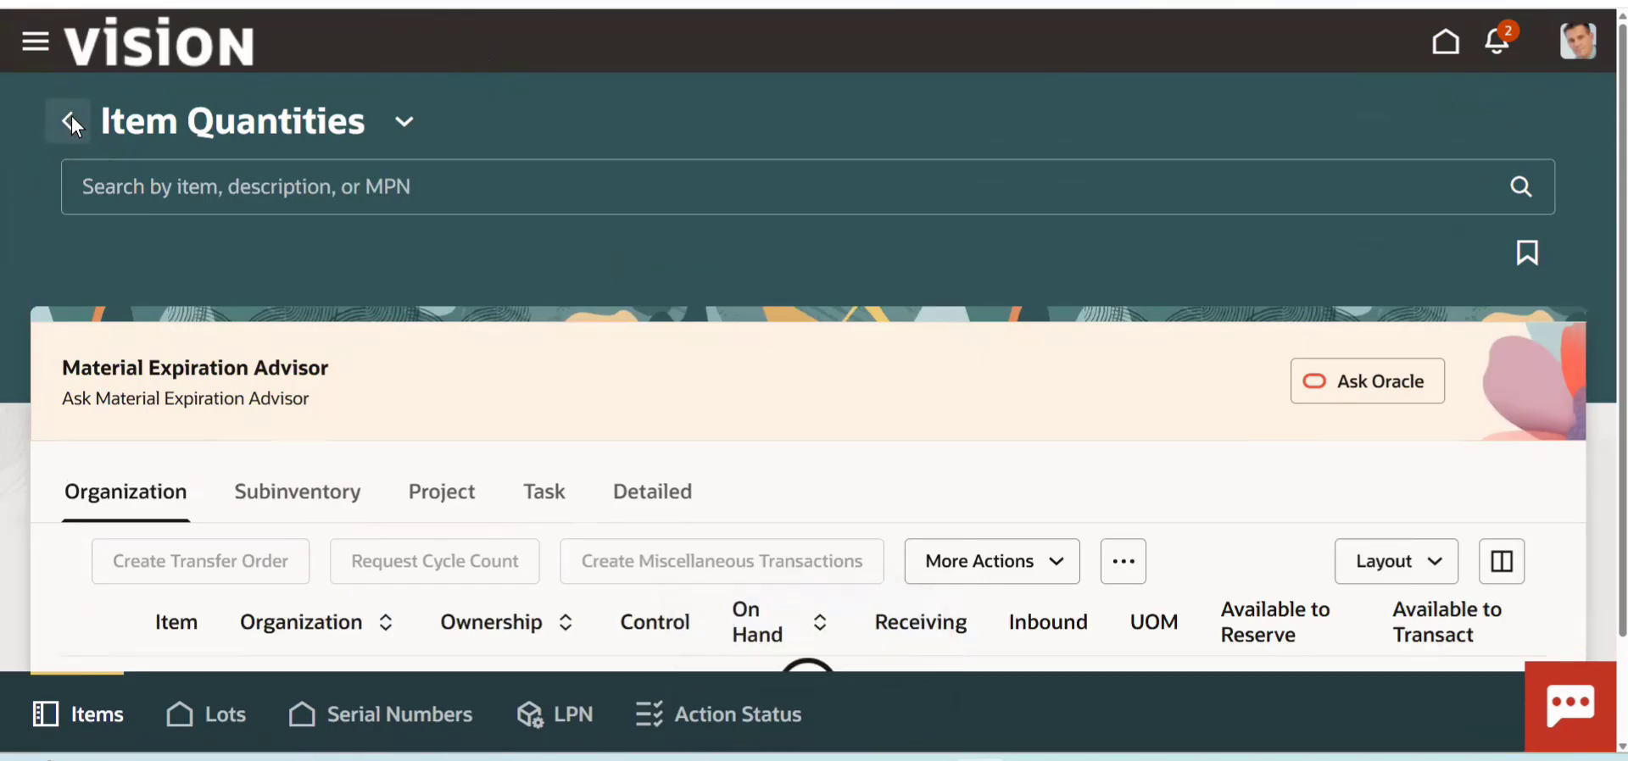
{"action": "left_click", "coordinate": [71, 121]}
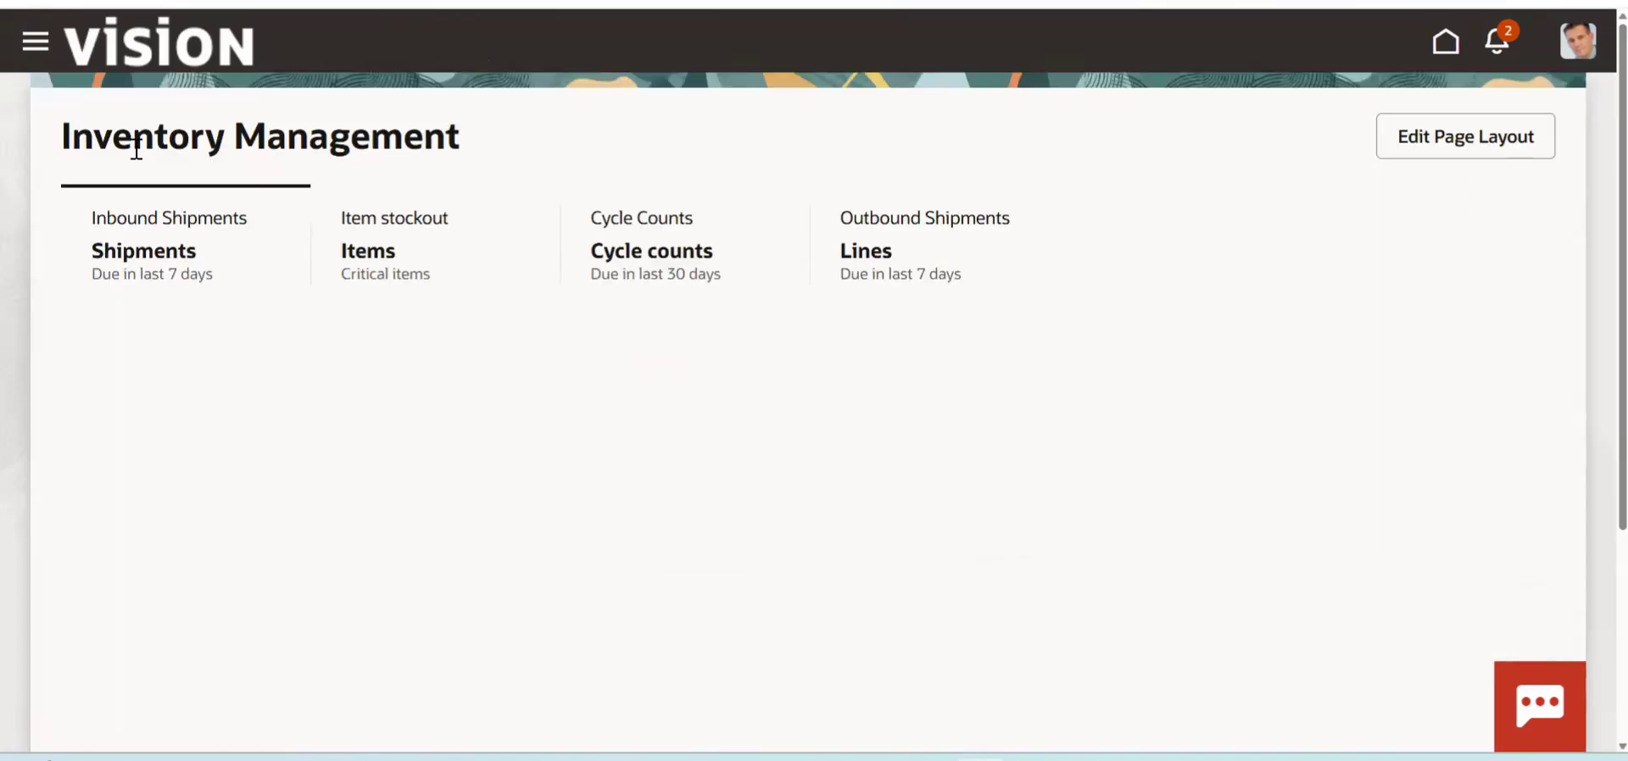
{"action": "left_click_drag", "start_coordinate": [74, 140], "coordinate": [556, 100]}
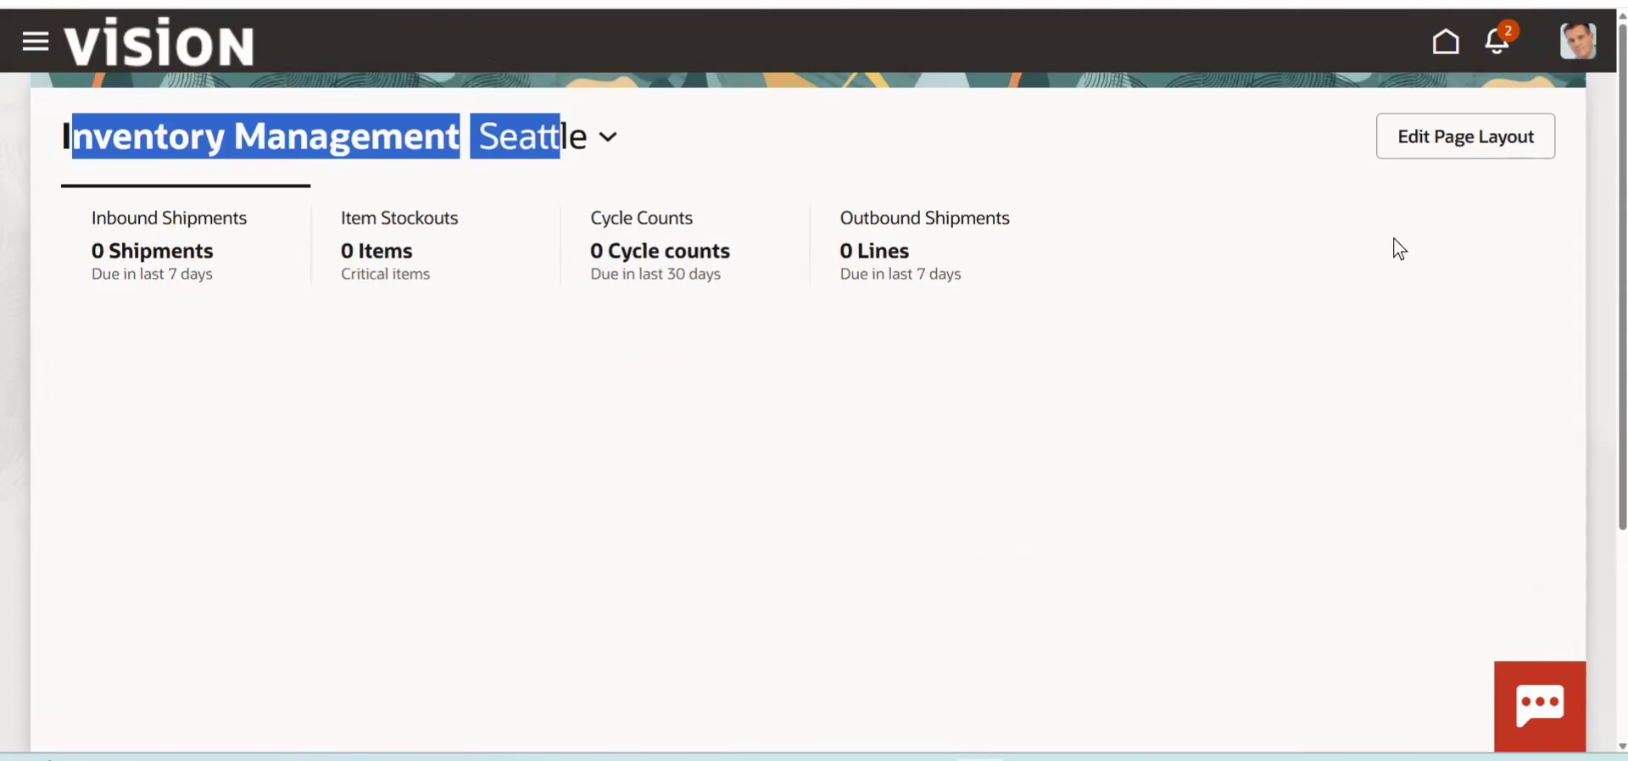
{"action": "left_click", "coordinate": [1589, 253]}
{"action": "scroll", "coordinate": [1589, 191], "scroll_direction": "down", "scroll_amount": 1}
{"action": "scroll", "coordinate": [1589, 192], "scroll_direction": "up", "scroll_amount": 1}
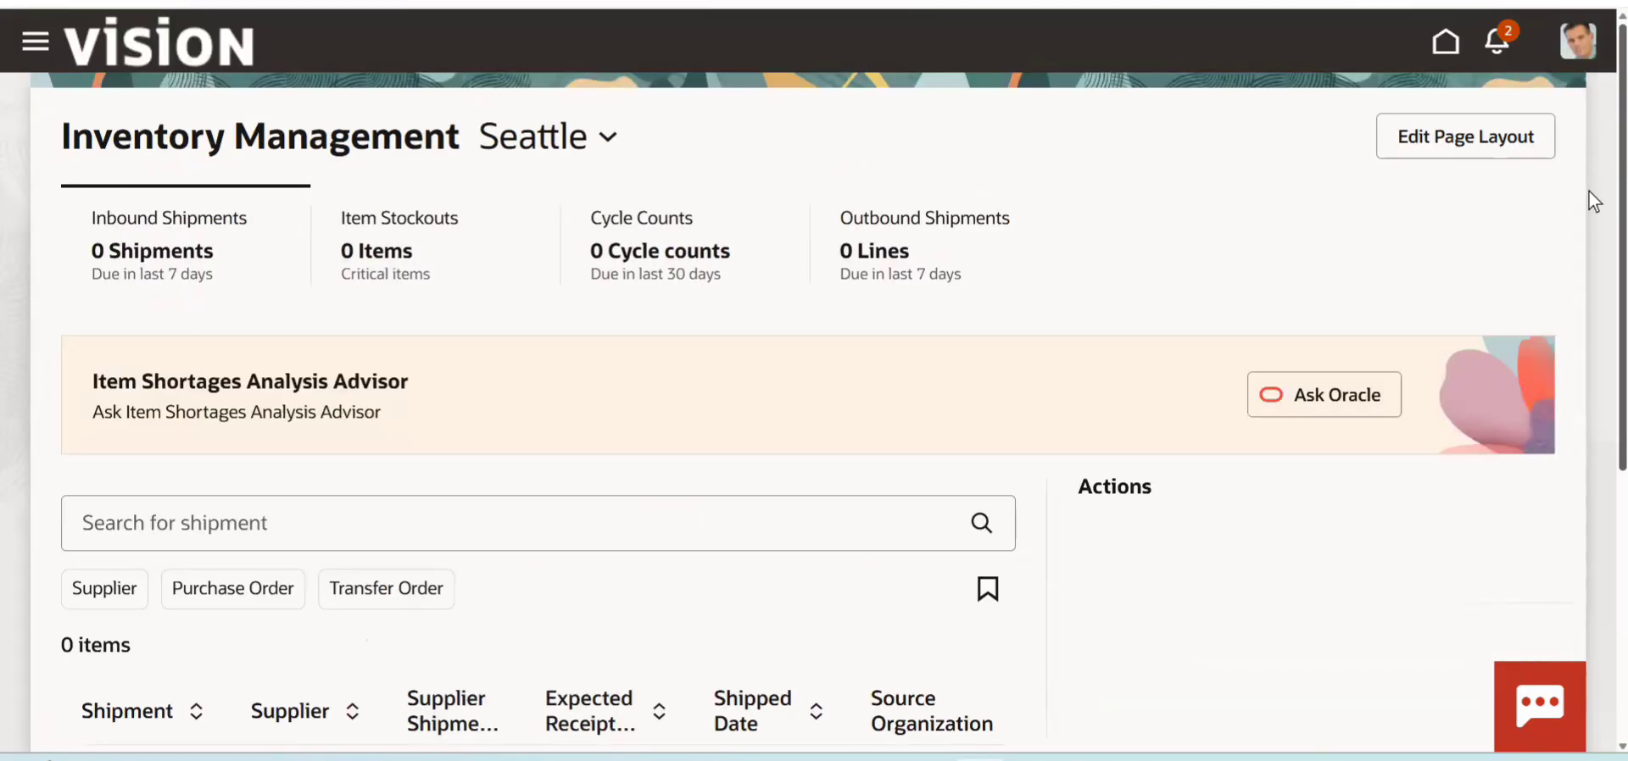
{"action": "scroll", "coordinate": [1589, 420], "scroll_direction": "down", "scroll_amount": 5}
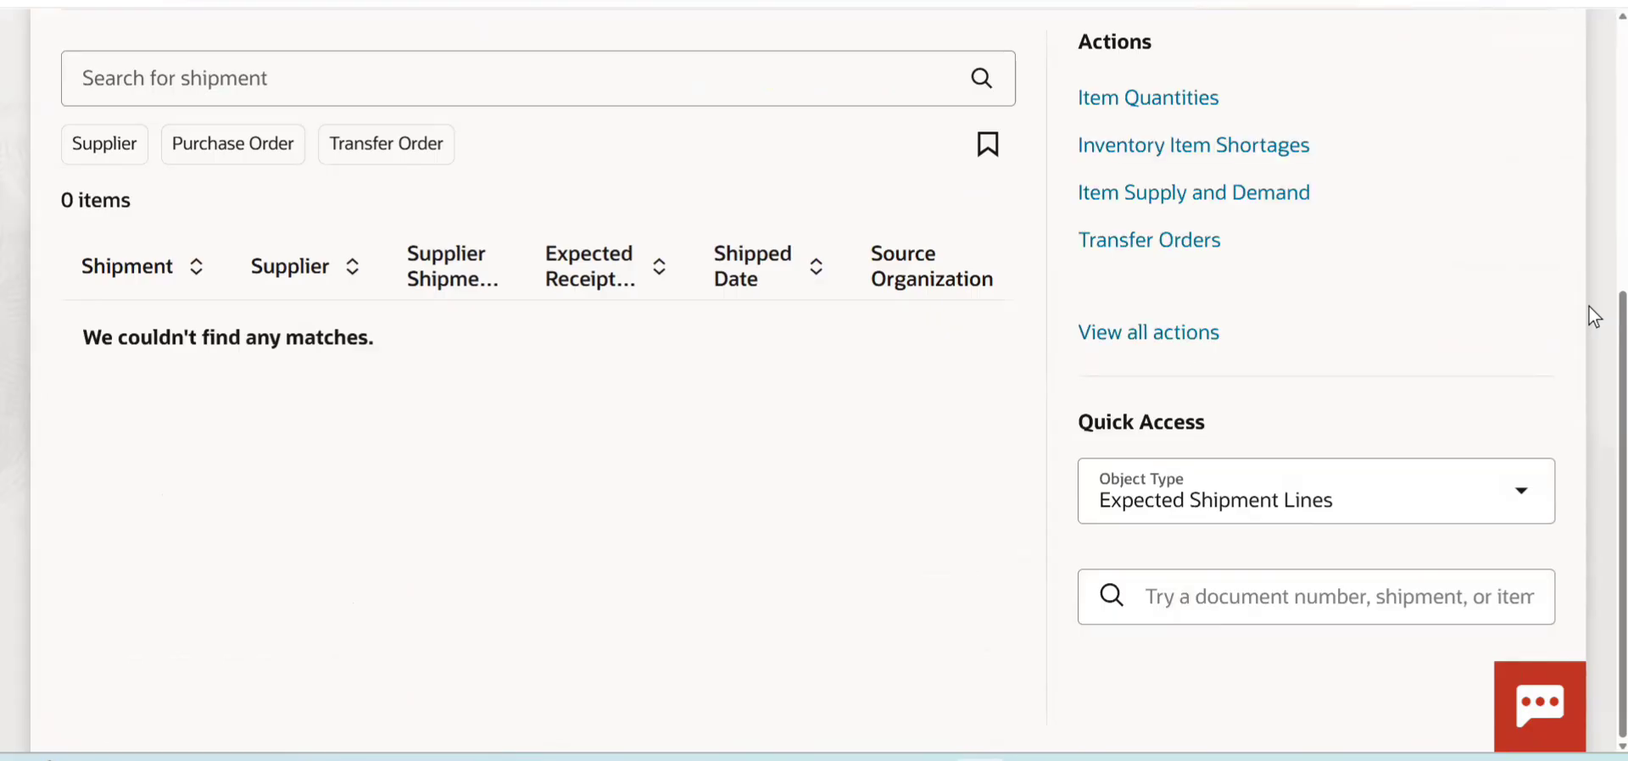
{"action": "left_click", "coordinate": [1150, 333]}
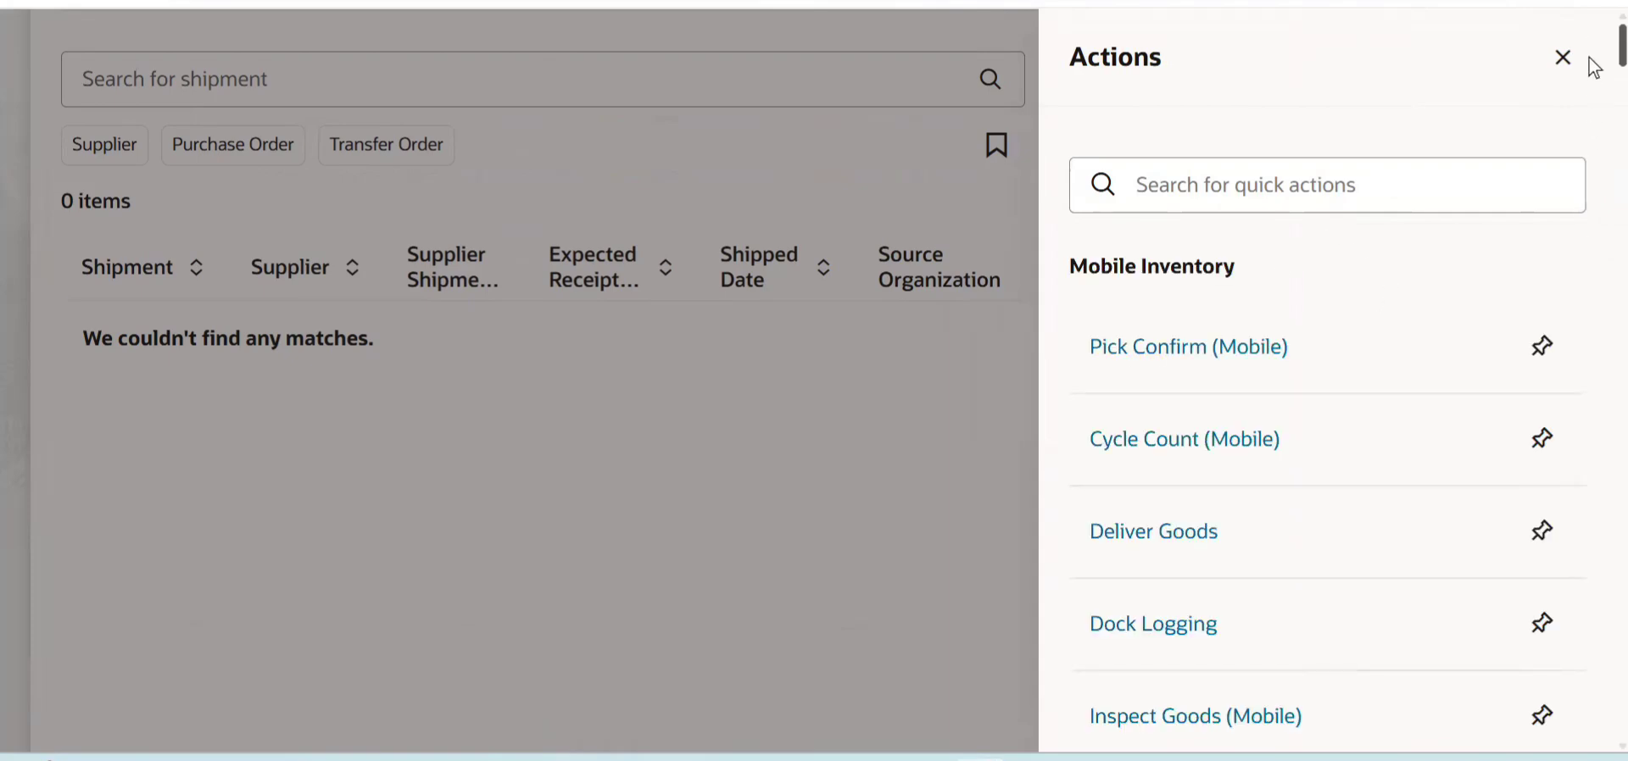
- Find Account Aliases in the full list of inventory actions and open it
{"action": "scroll", "coordinate": [1594, 68], "scroll_direction": "down", "scroll_amount": 20}
{"action": "scroll", "coordinate": [1593, 195], "scroll_direction": "down", "scroll_amount": 10}
{"action": "scroll", "coordinate": [1592, 212], "scroll_direction": "up", "scroll_amount": 4}
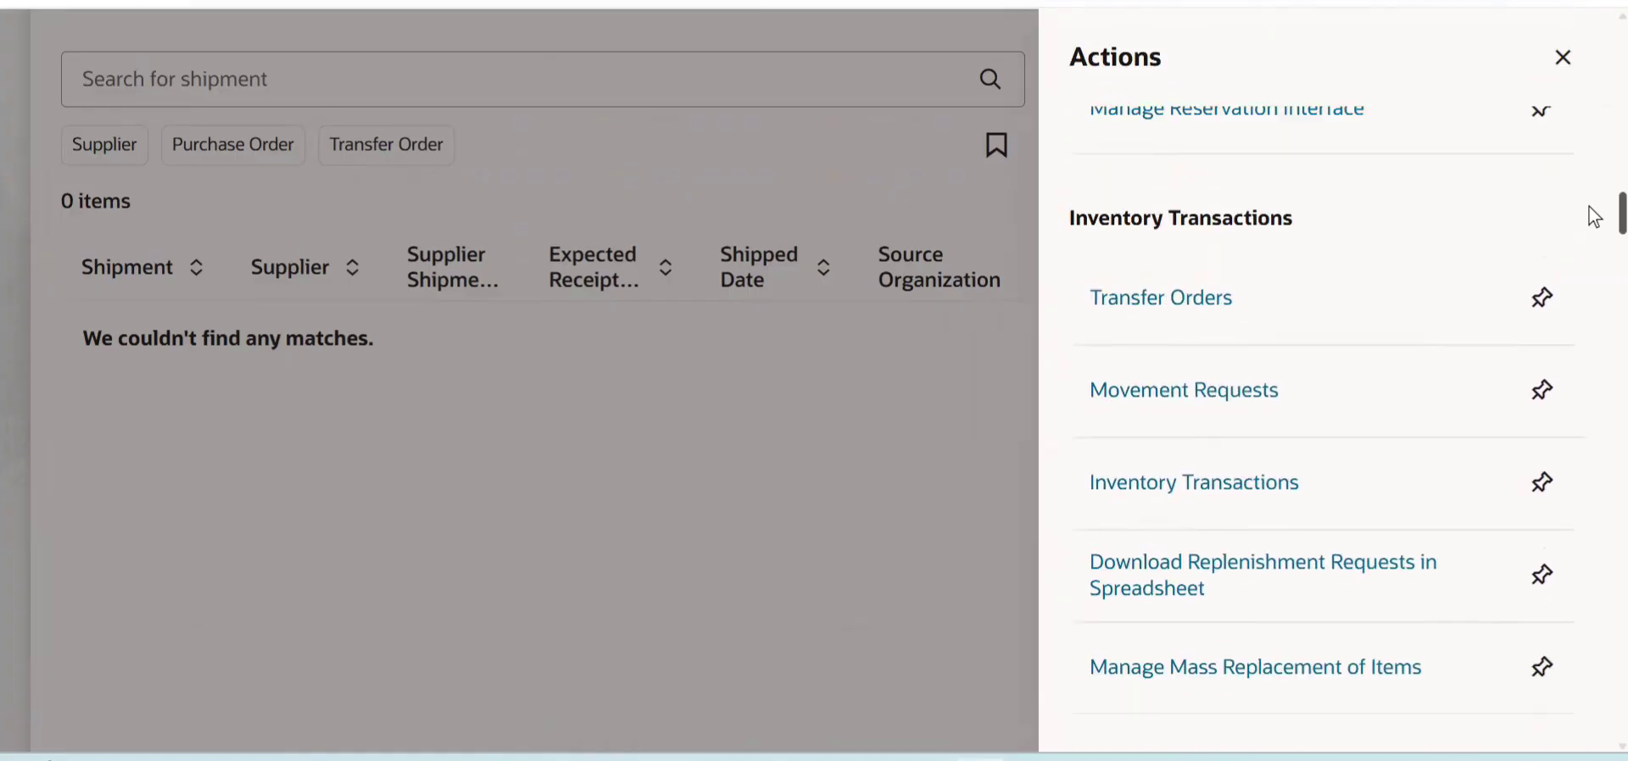
{"action": "scroll", "coordinate": [1593, 220], "scroll_direction": "down", "scroll_amount": 7}
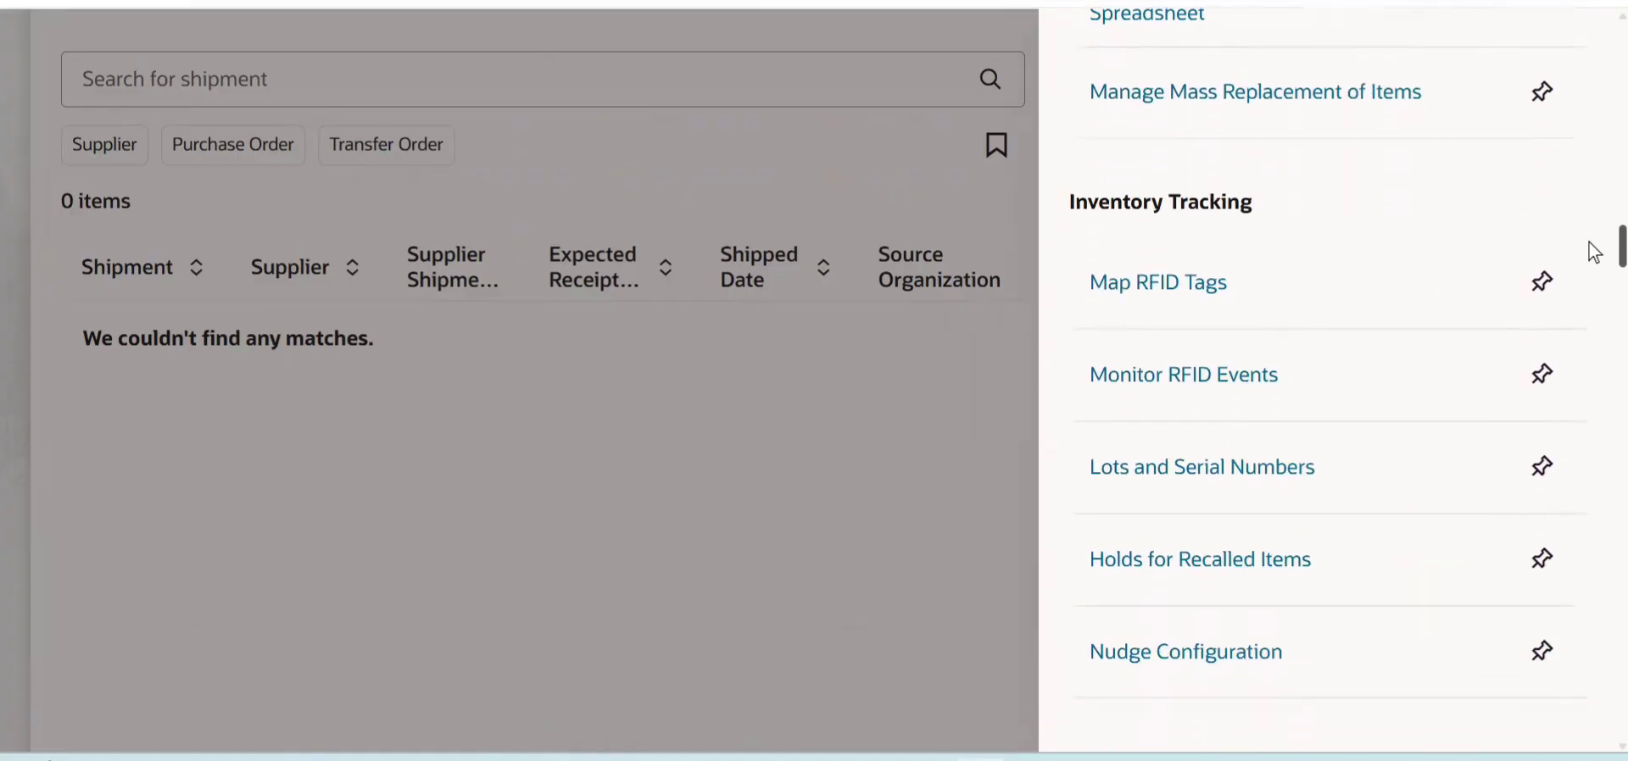
{"action": "scroll", "coordinate": [1594, 271], "scroll_direction": "down", "scroll_amount": 8}
{"action": "scroll", "coordinate": [1594, 307], "scroll_direction": "down", "scroll_amount": 10}
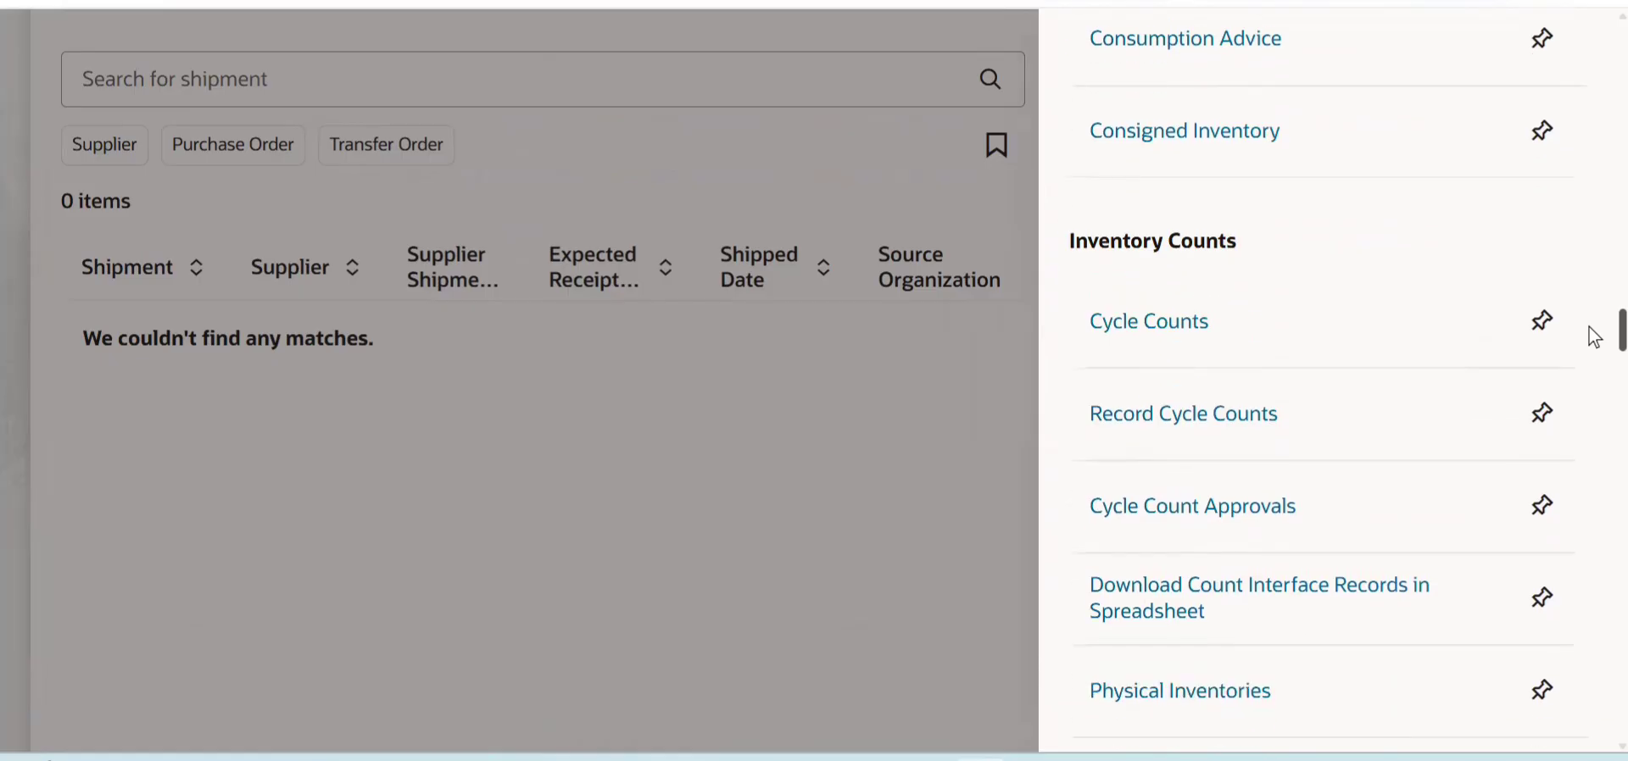
{"action": "scroll", "coordinate": [1594, 394], "scroll_direction": "down", "scroll_amount": 10}
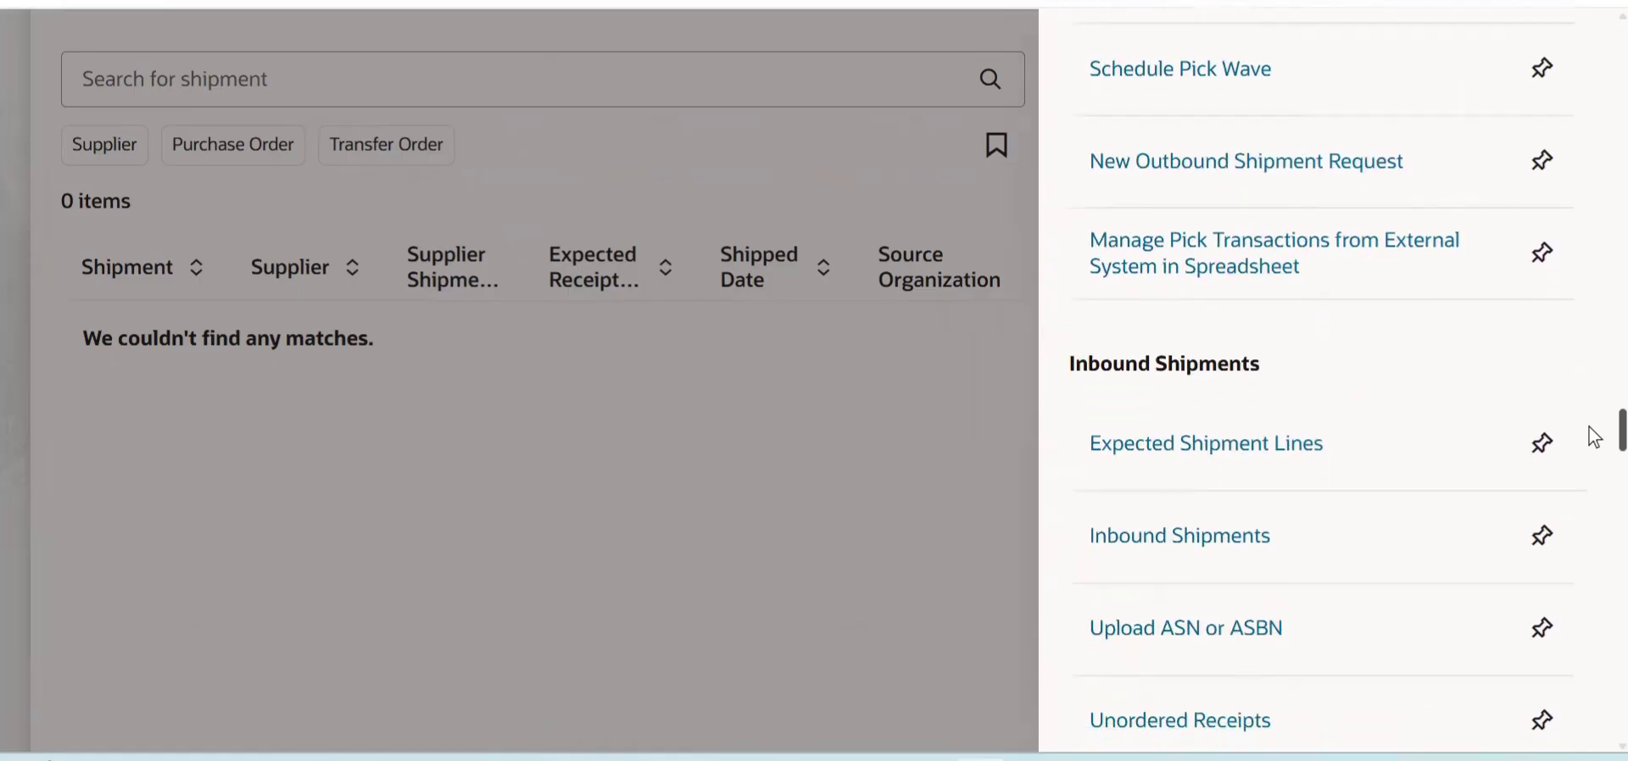
{"action": "scroll", "coordinate": [1594, 484], "scroll_direction": "down", "scroll_amount": 10}
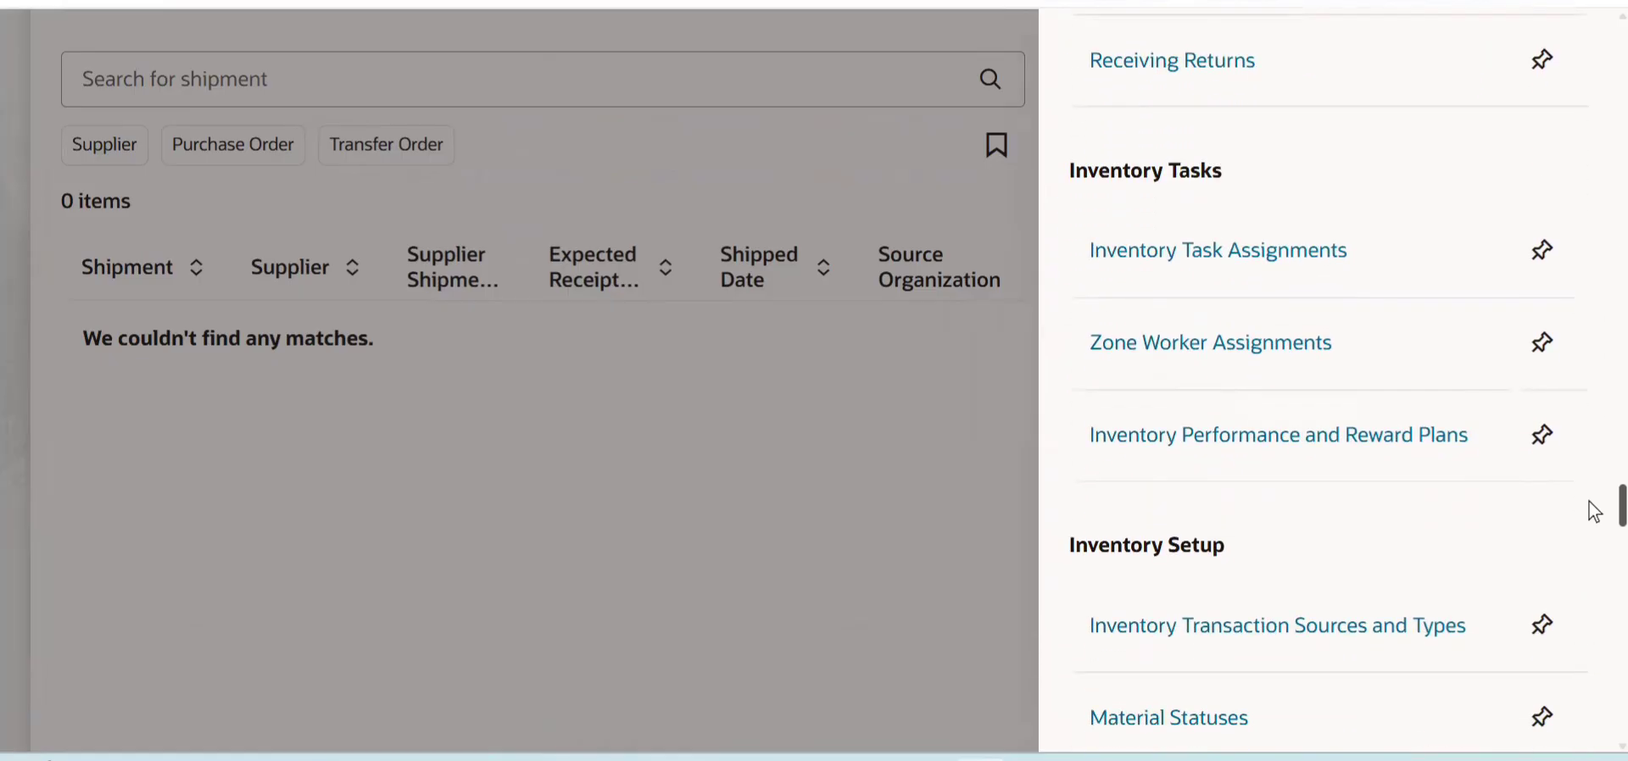
{"action": "scroll", "coordinate": [1593, 543], "scroll_direction": "down", "scroll_amount": 3}
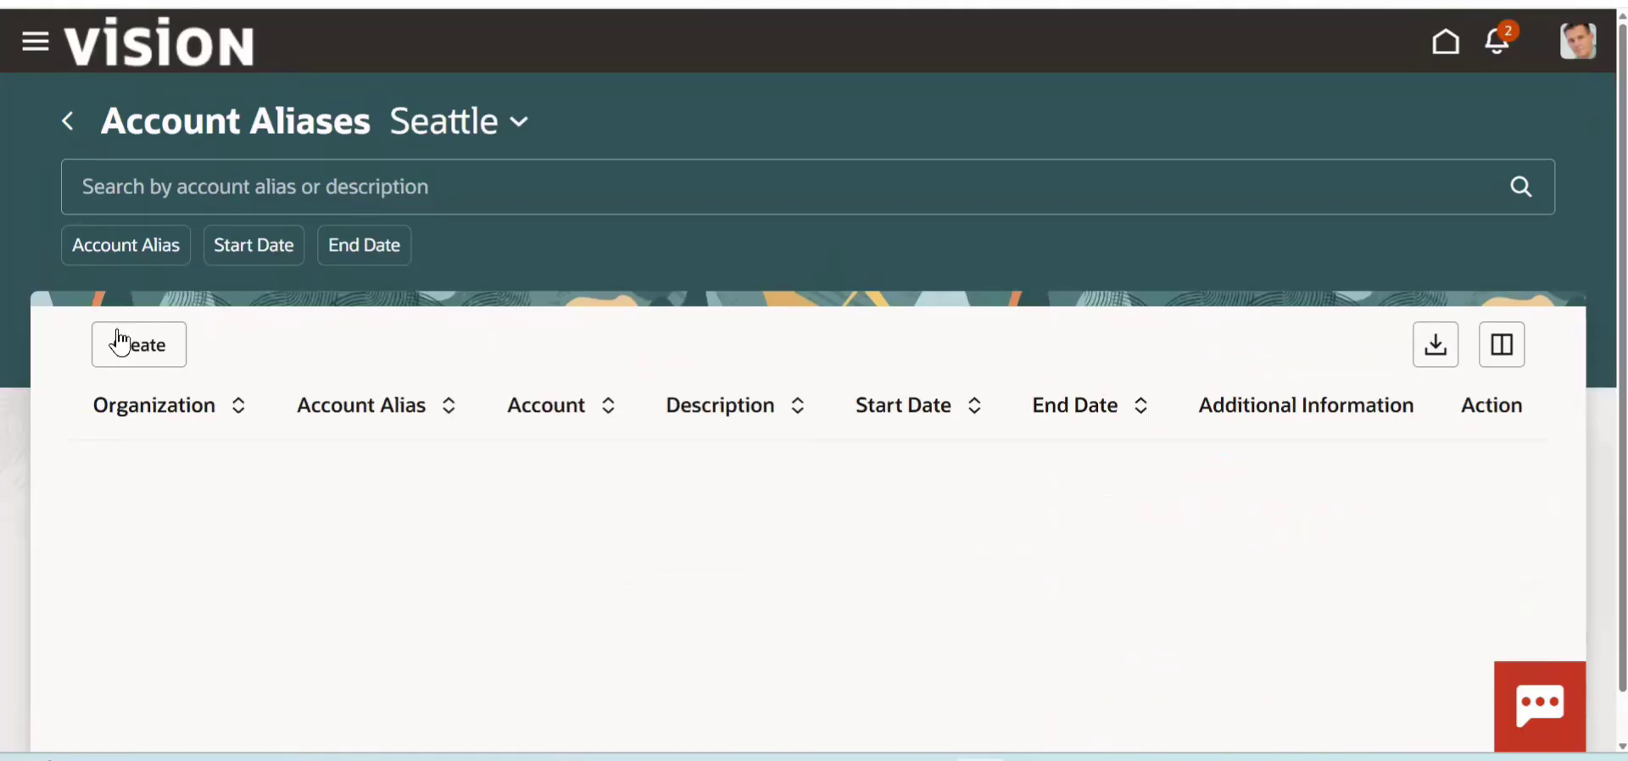
- Start a new account alias for organization 001
{"action": "left_click", "coordinate": [161, 352]}
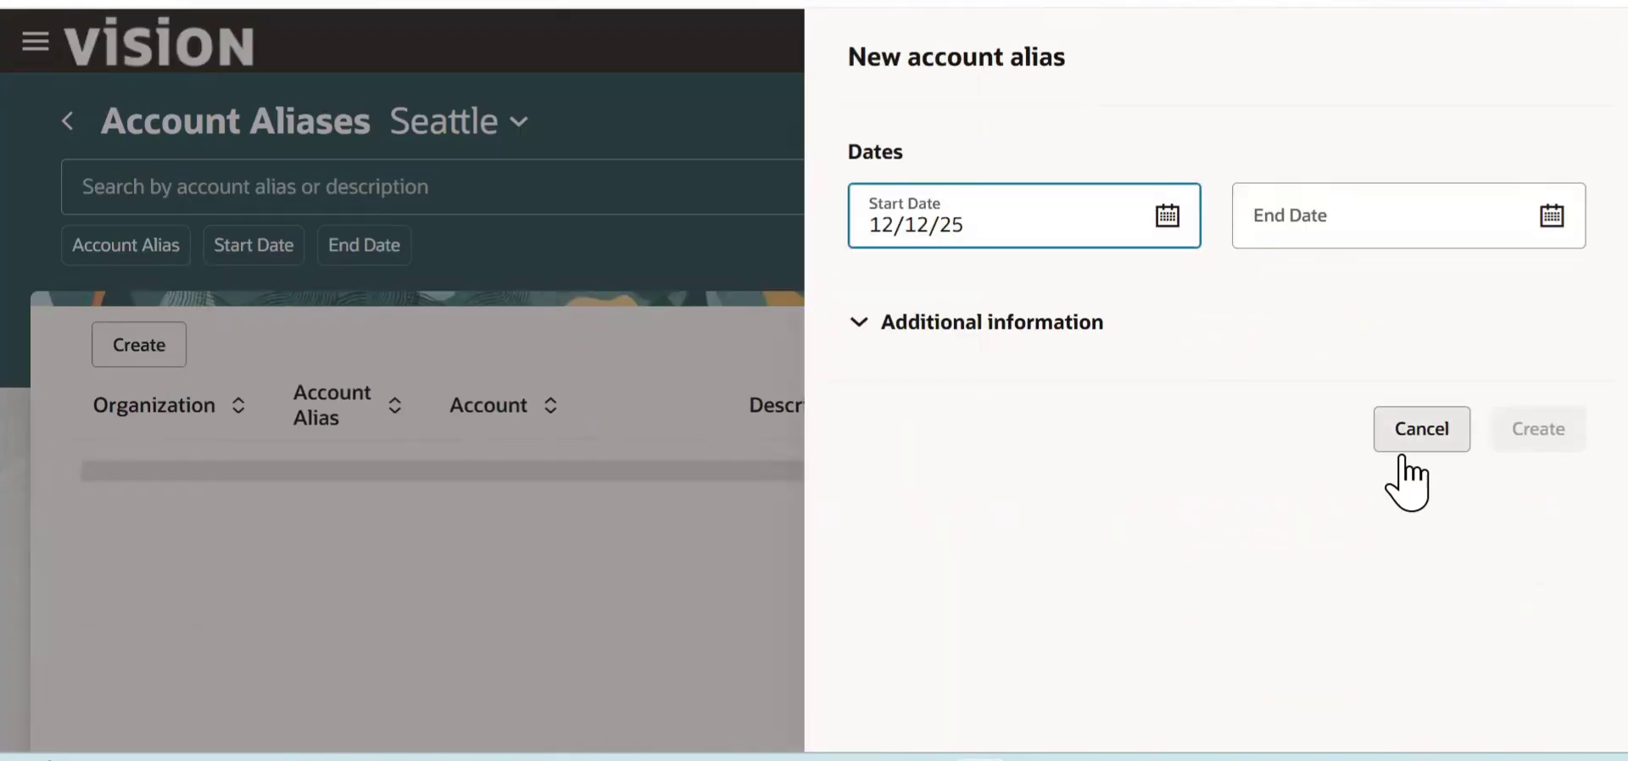
{"action": "left_click", "coordinate": [977, 378]}
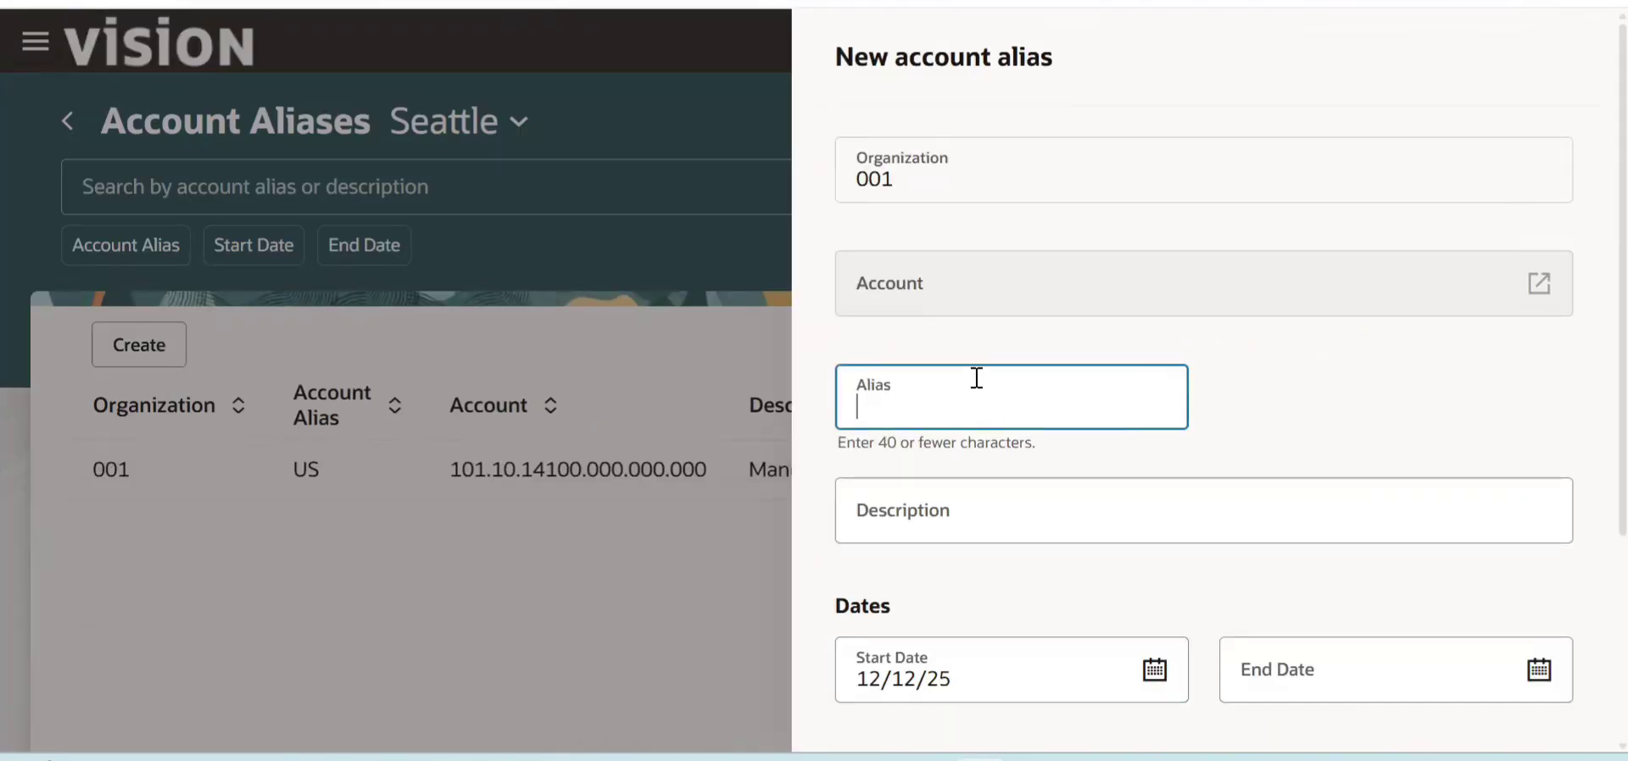
{"action": "type", "text": "TEST RECEIPT"}
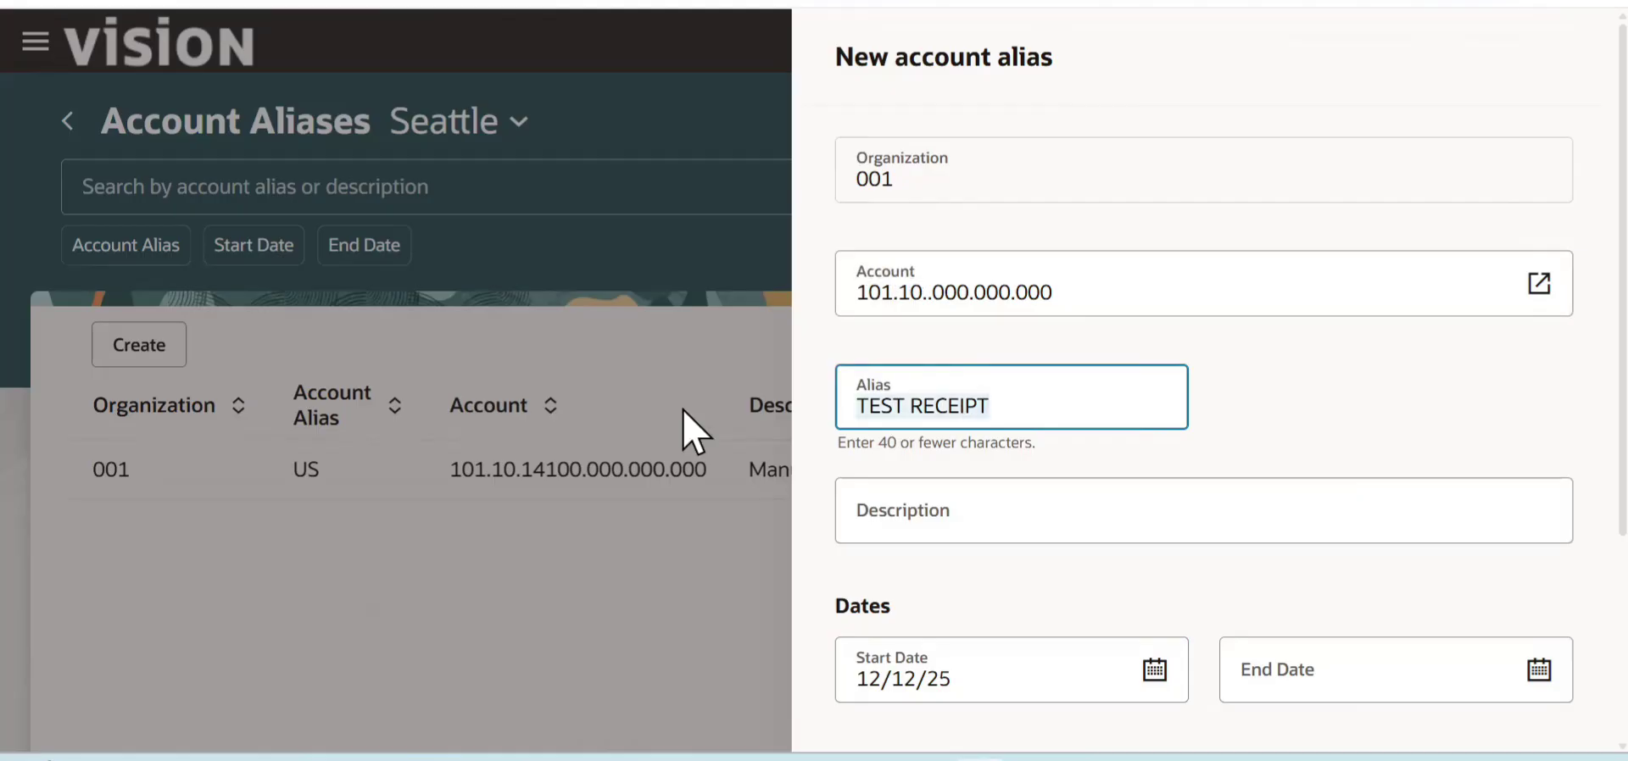
{"action": "key", "text": "ctrl+a"}
{"action": "key", "text": "BackSpace"}
- Set both the alias and the description of the new account alias to INVENTORY ADJUSTMENT
{"action": "type", "text": "INVENTORY"}
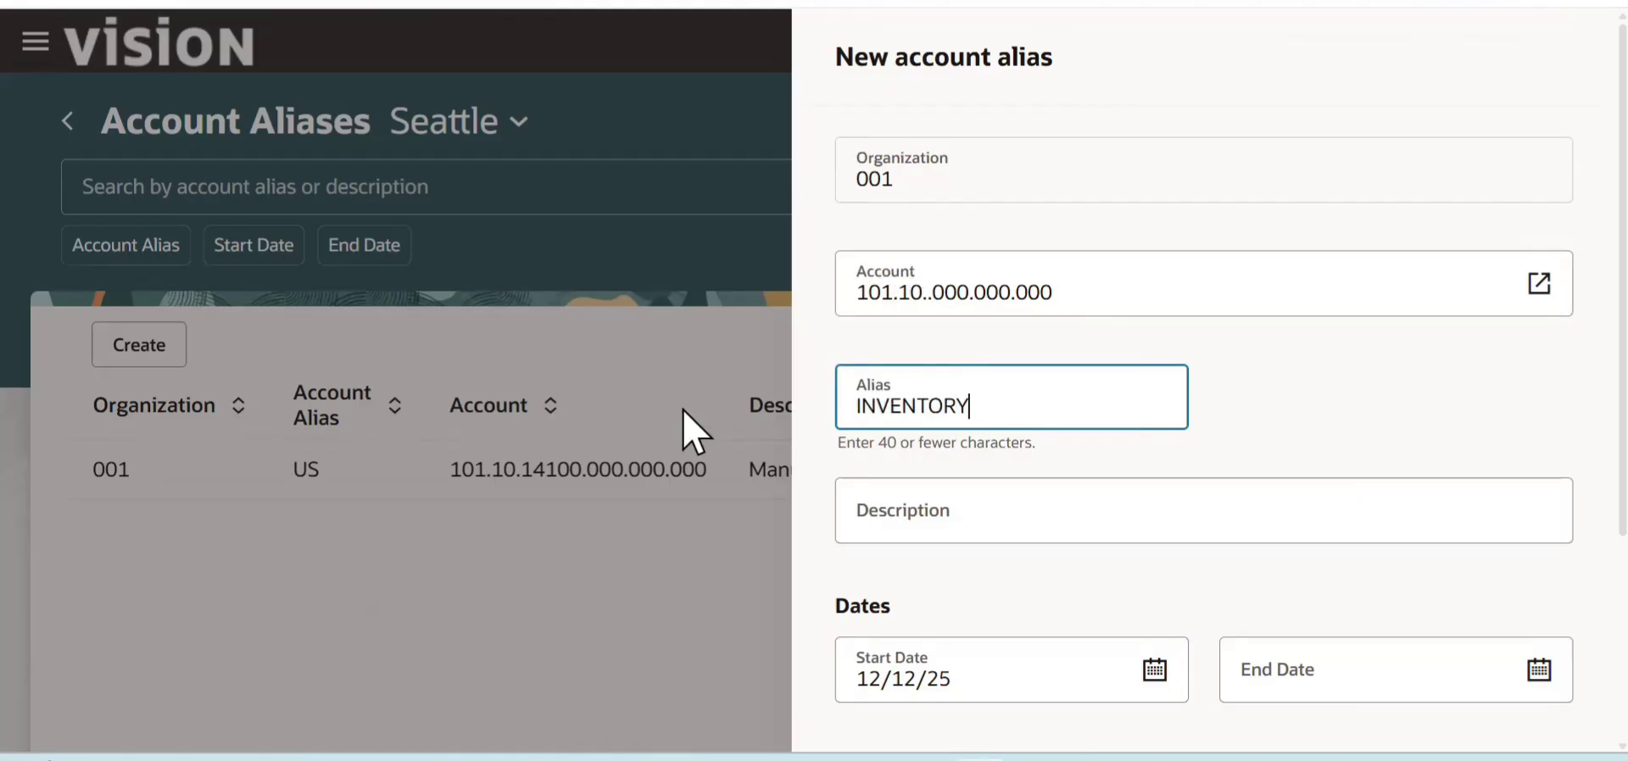
{"action": "type", "text": " ADJUSTMENT"}
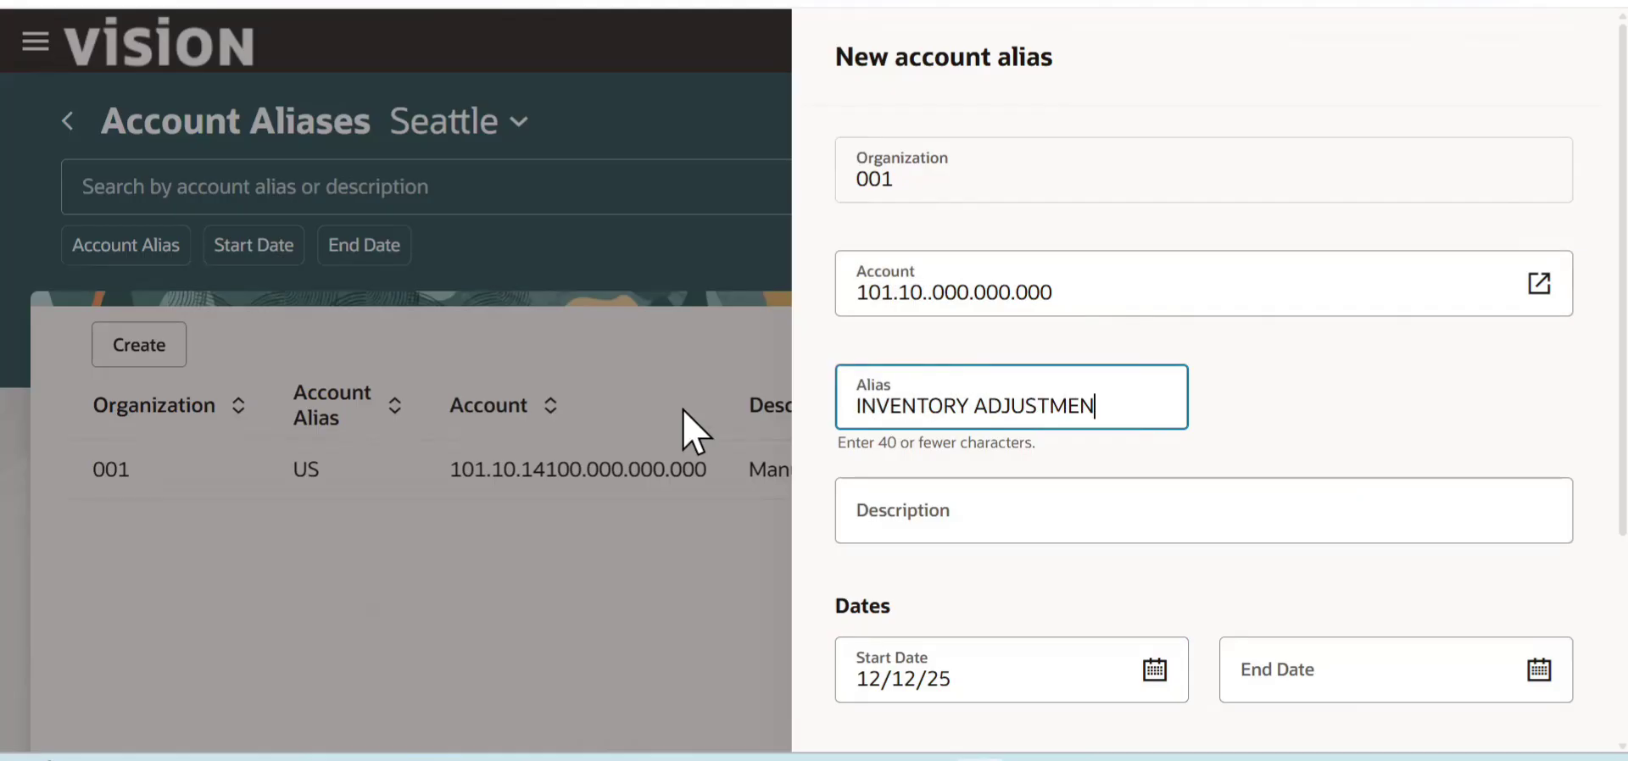
{"action": "key", "text": "Tab"}
{"action": "type", "text": "IN"}
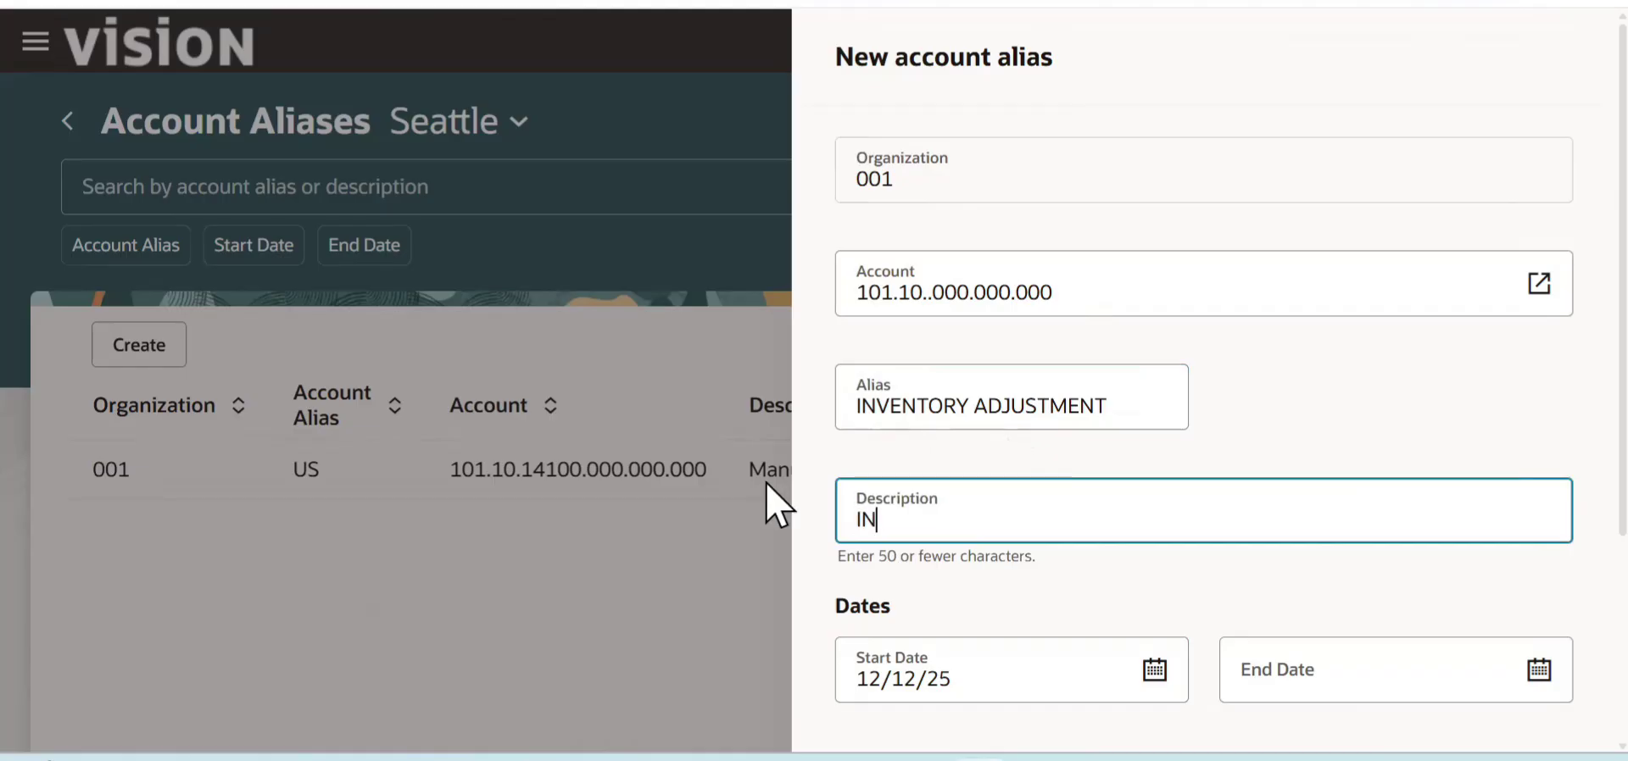
{"action": "type", "text": "VENTORY AD"}
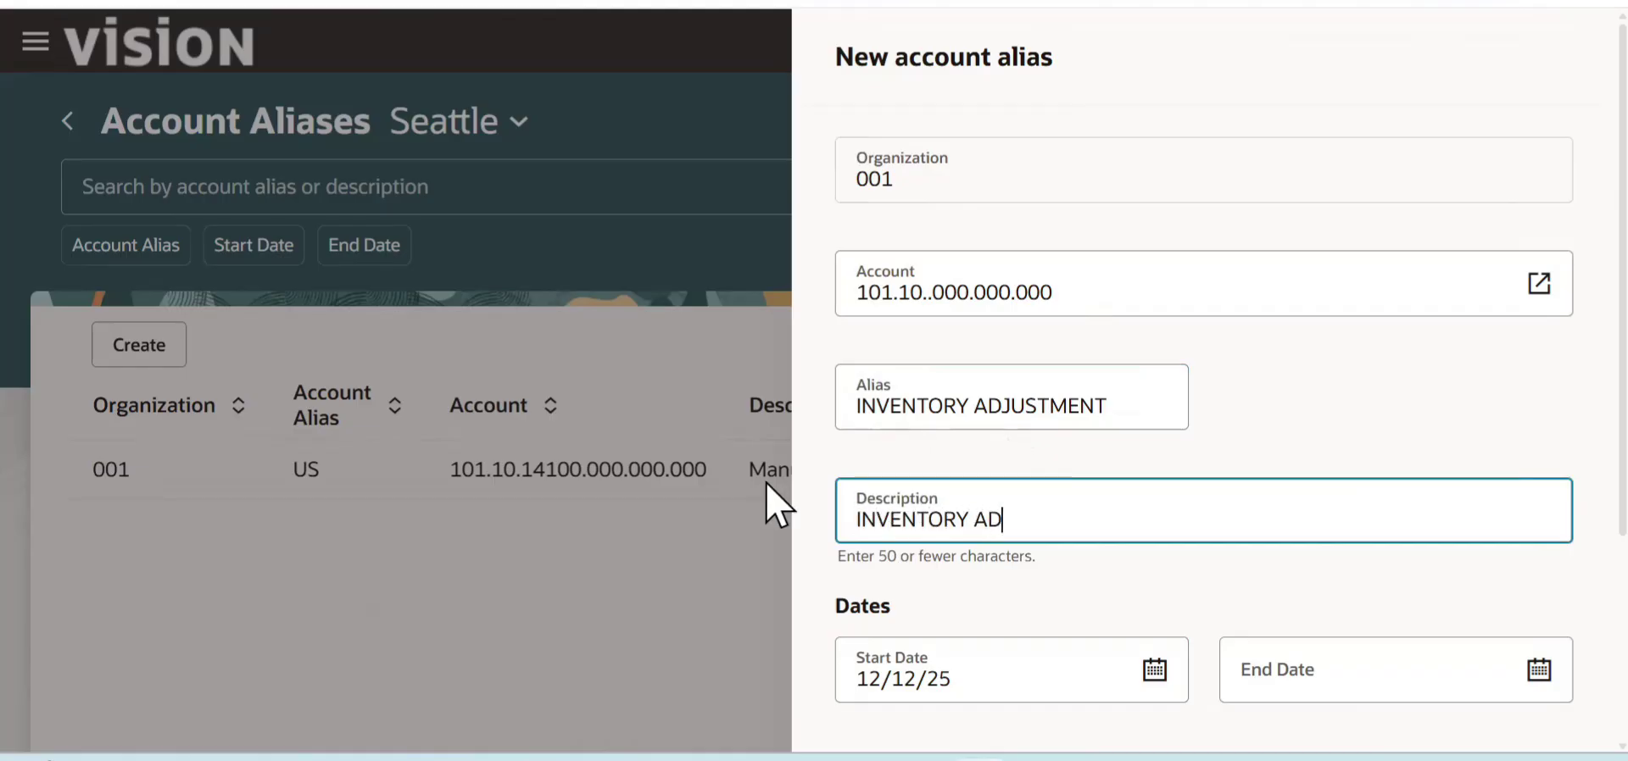
{"action": "type", "text": "JUSTMENT"}
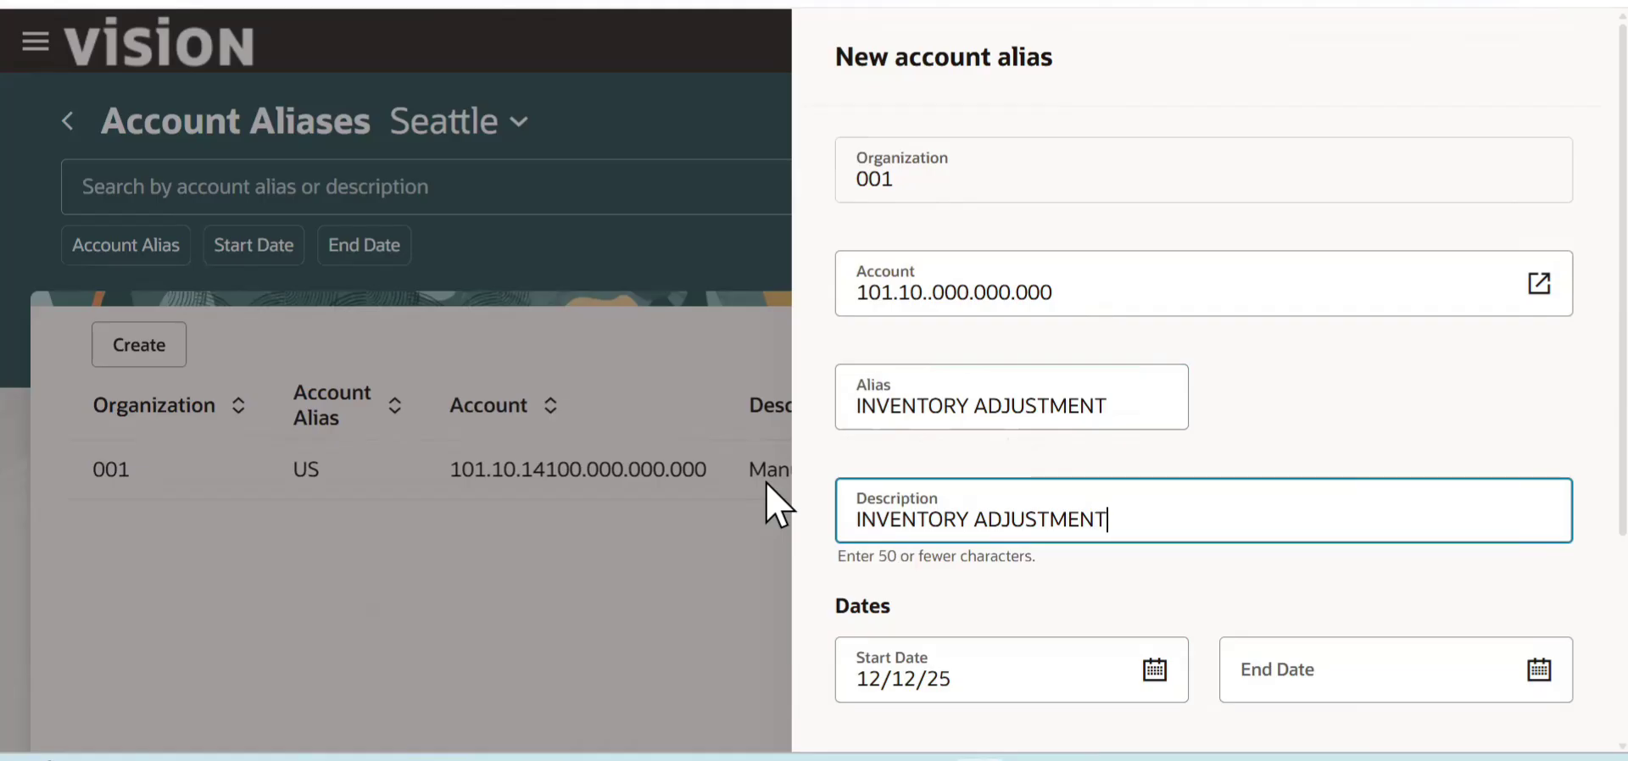
- Review the new alias form and set its account to the second combination in the combination search list
{"action": "scroll", "coordinate": [1594, 484], "scroll_direction": "down", "scroll_amount": 1}
{"action": "scroll", "coordinate": [1594, 484], "scroll_direction": "down", "scroll_amount": 3}
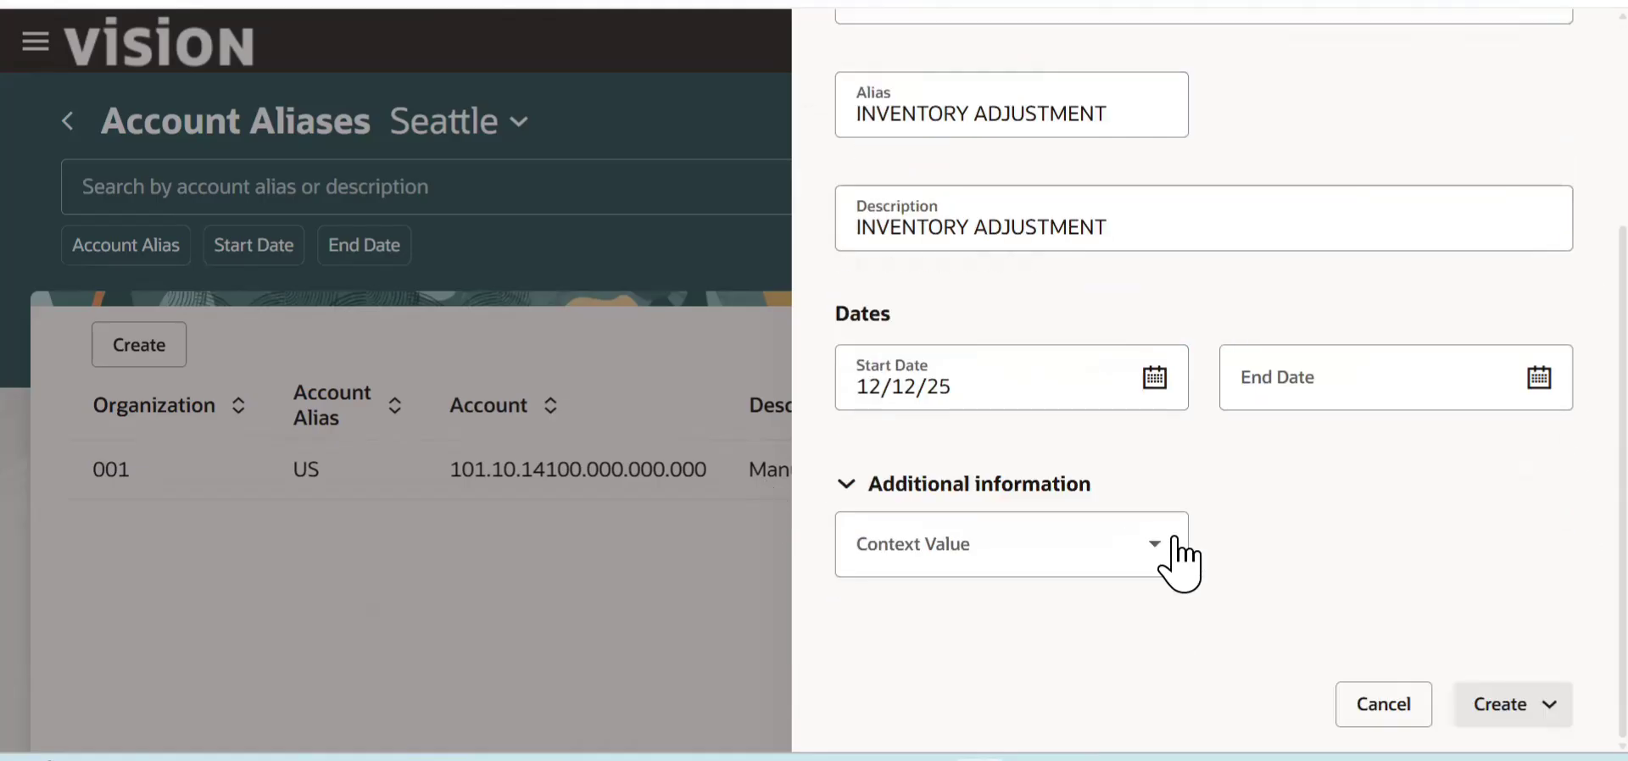
{"action": "scroll", "coordinate": [1592, 359], "scroll_direction": "up", "scroll_amount": 2}
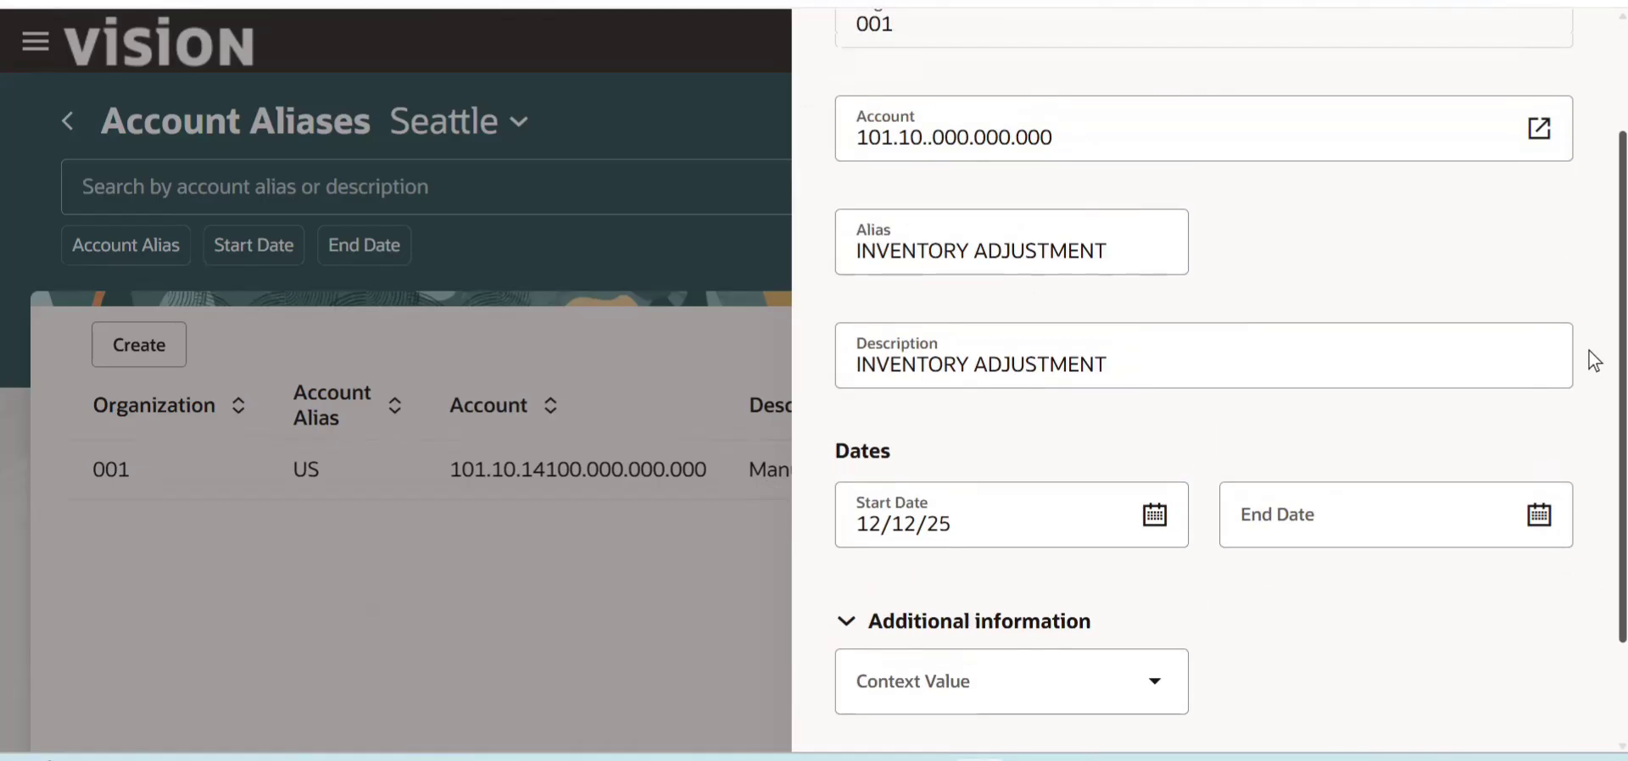
{"action": "scroll", "coordinate": [1589, 346], "scroll_direction": "up", "scroll_amount": 1}
{"action": "mouse_move", "coordinate": [1120, 255]}
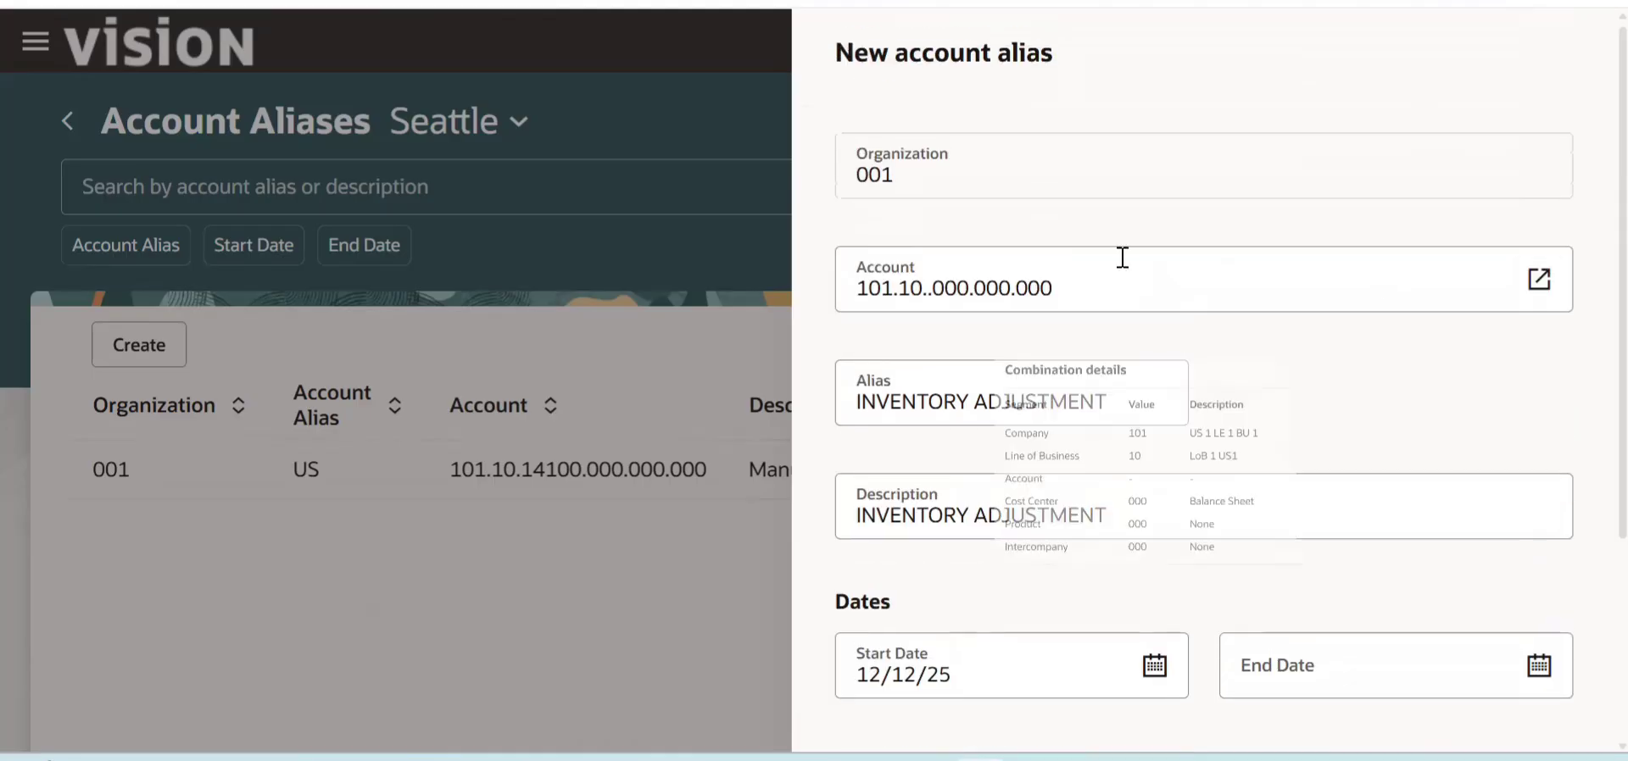
{"action": "left_click", "coordinate": [1537, 286]}
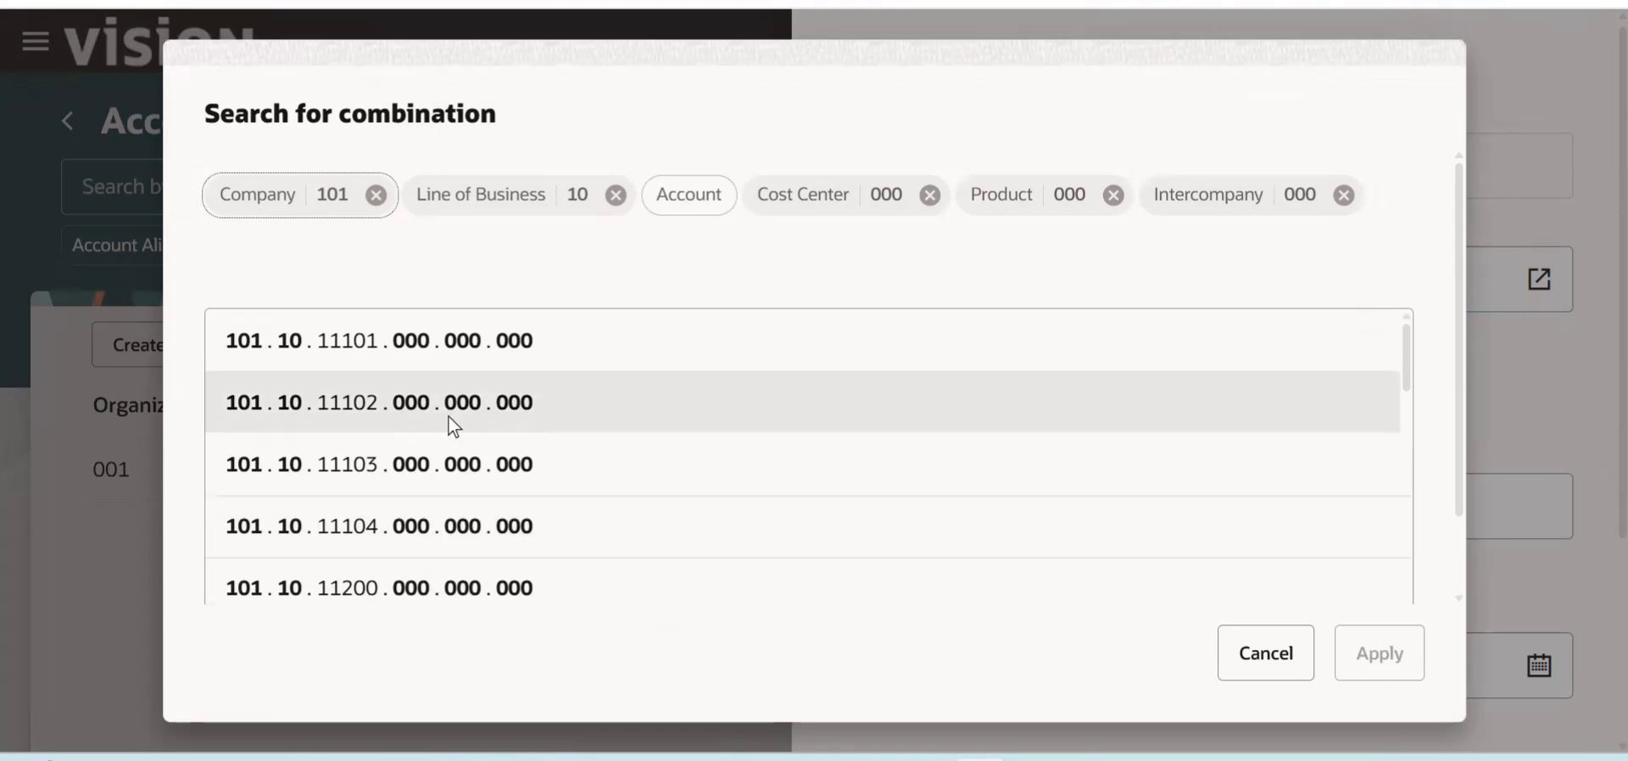
{"action": "left_click", "coordinate": [451, 425]}
{"action": "left_click", "coordinate": [1363, 670]}
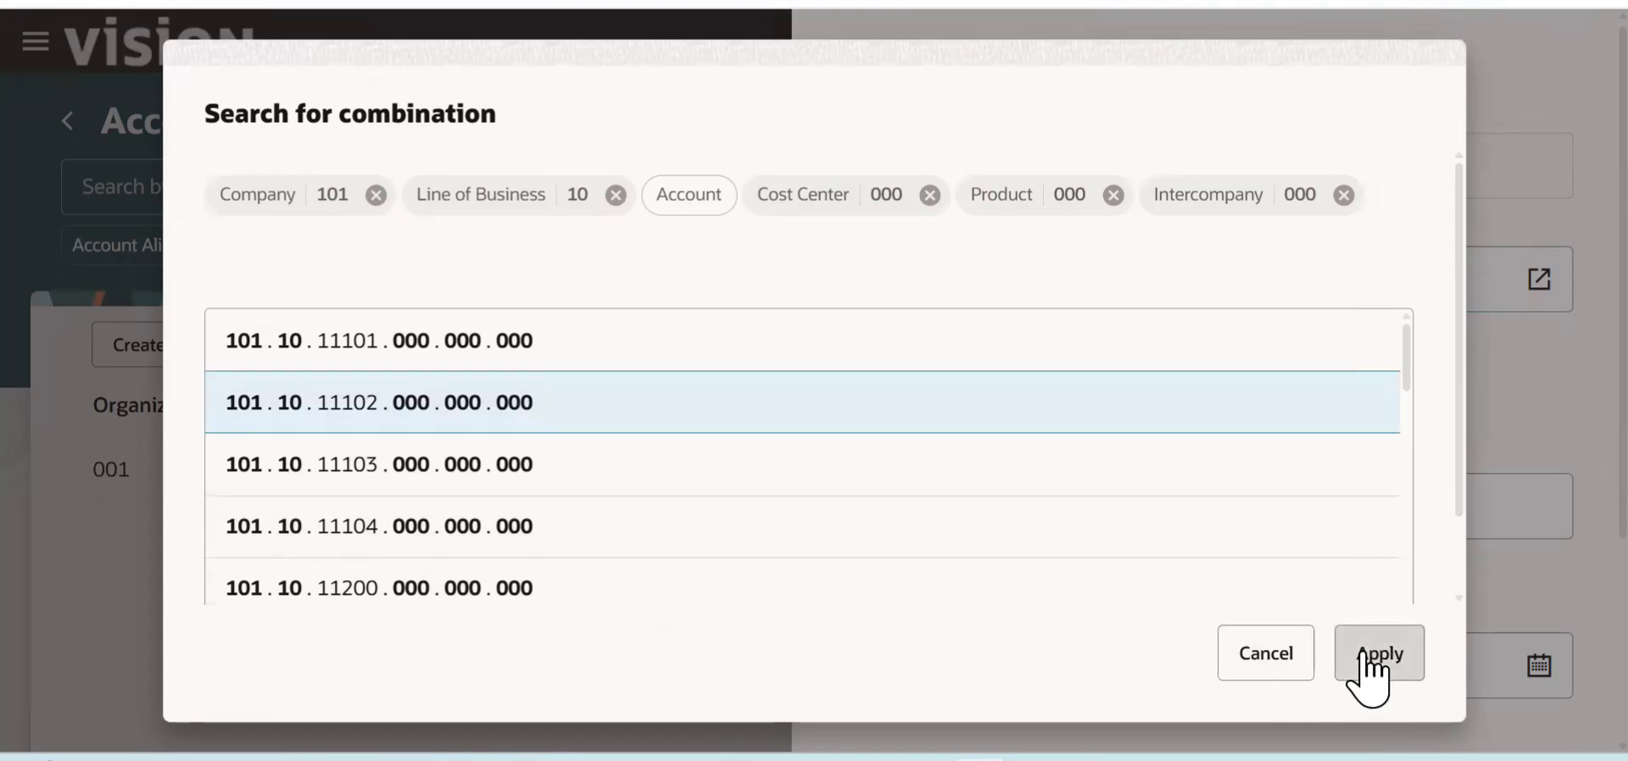
- Try to create the INVENTORY ADJUSTMENT account alias with Create and Close, and check the form's response
{"action": "scroll", "coordinate": [1559, 508], "scroll_direction": "down", "scroll_amount": 3}
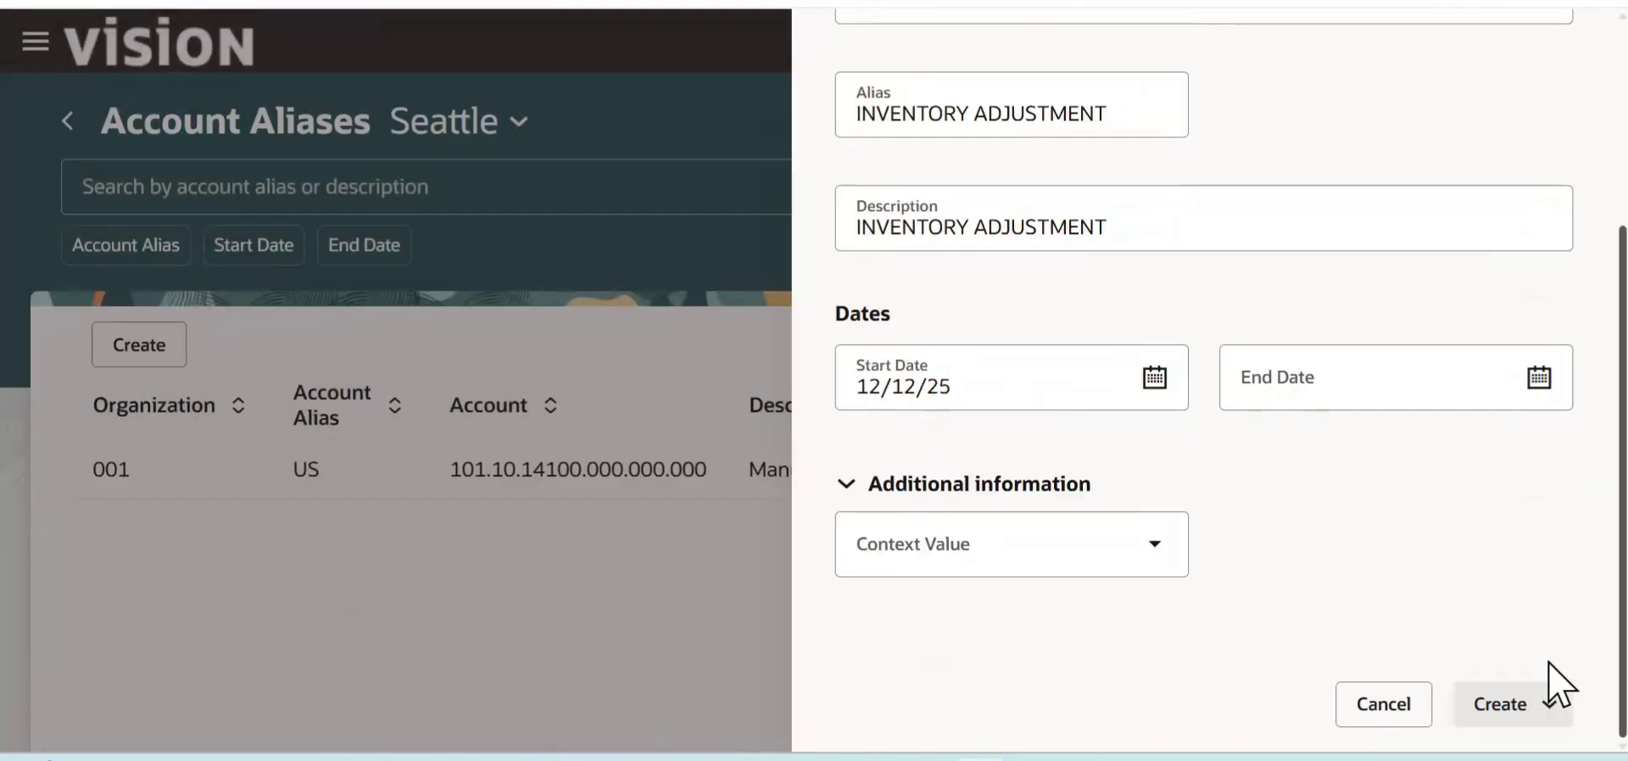
{"action": "left_click", "coordinate": [1539, 719]}
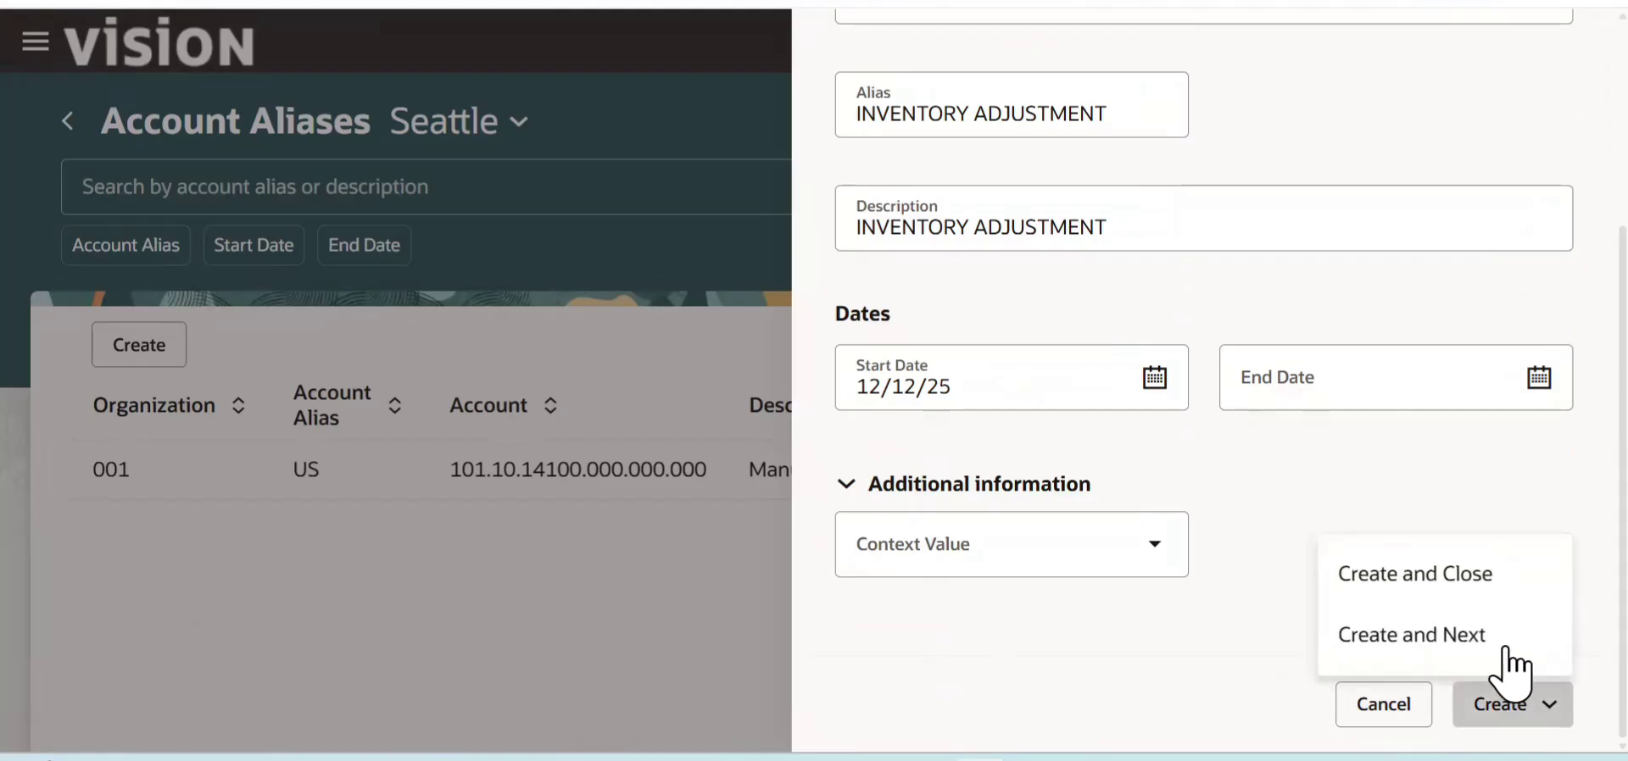
{"action": "left_click", "coordinate": [1497, 597]}
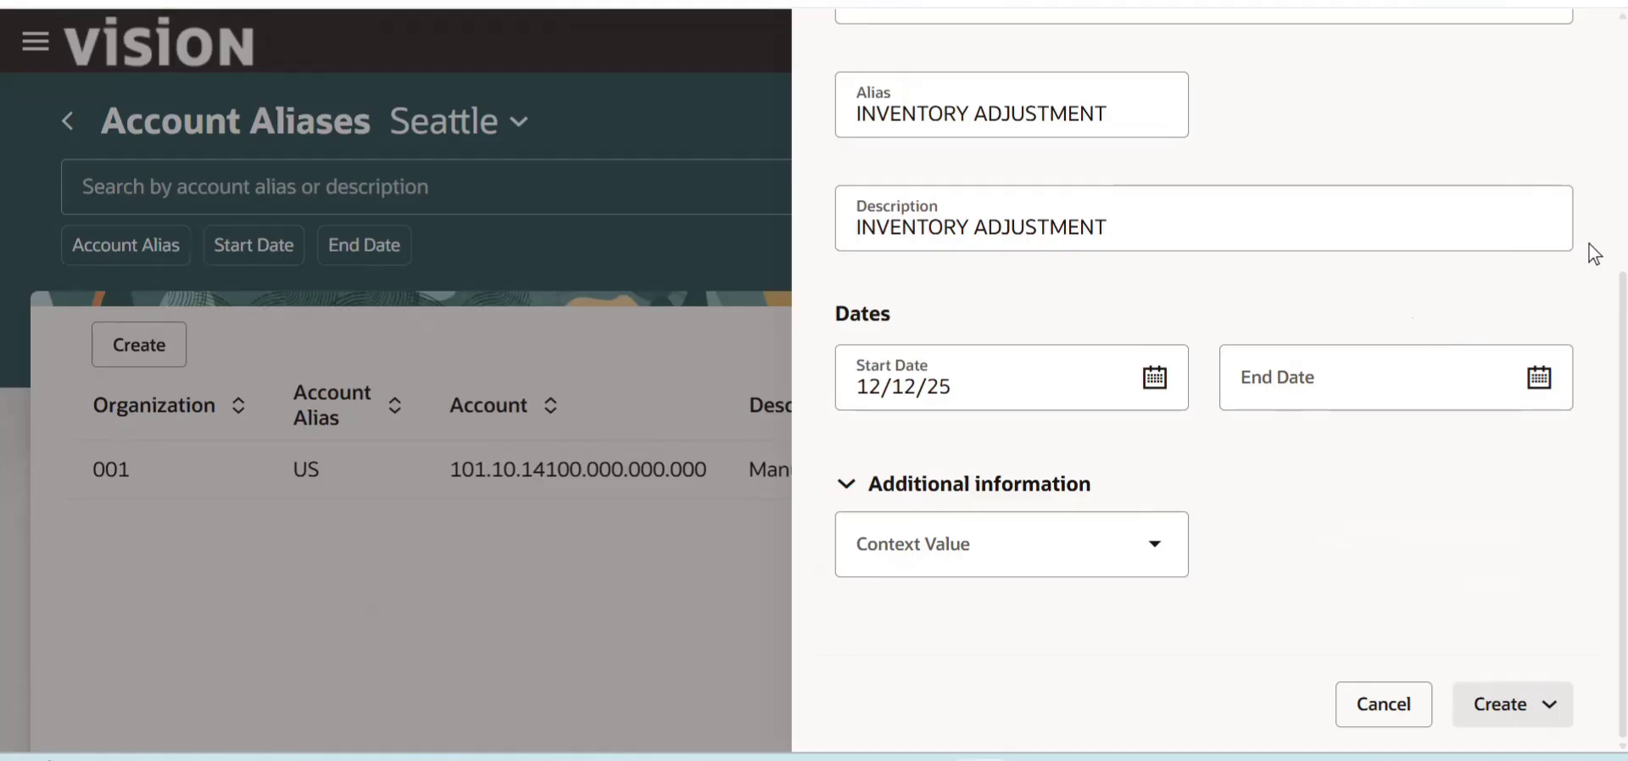
{"action": "scroll", "coordinate": [1589, 370], "scroll_direction": "up", "scroll_amount": 2}
{"action": "scroll", "coordinate": [1594, 207], "scroll_direction": "up", "scroll_amount": 3}
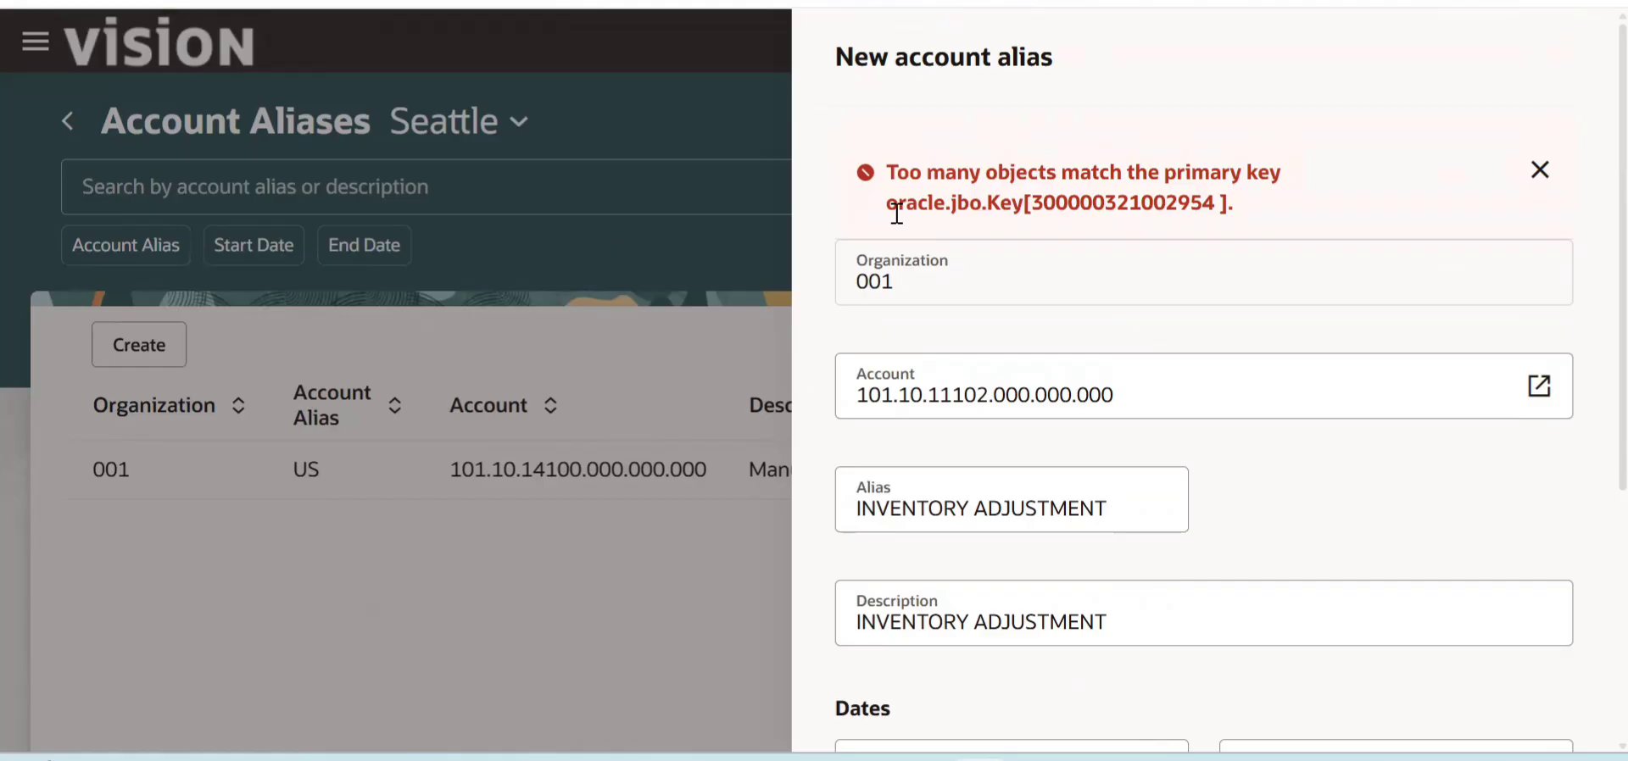
- Change the new alias's account to 101.10.12300.000.000.000 through the combination search and dismiss the error message
{"action": "mouse_move", "coordinate": [1239, 384]}
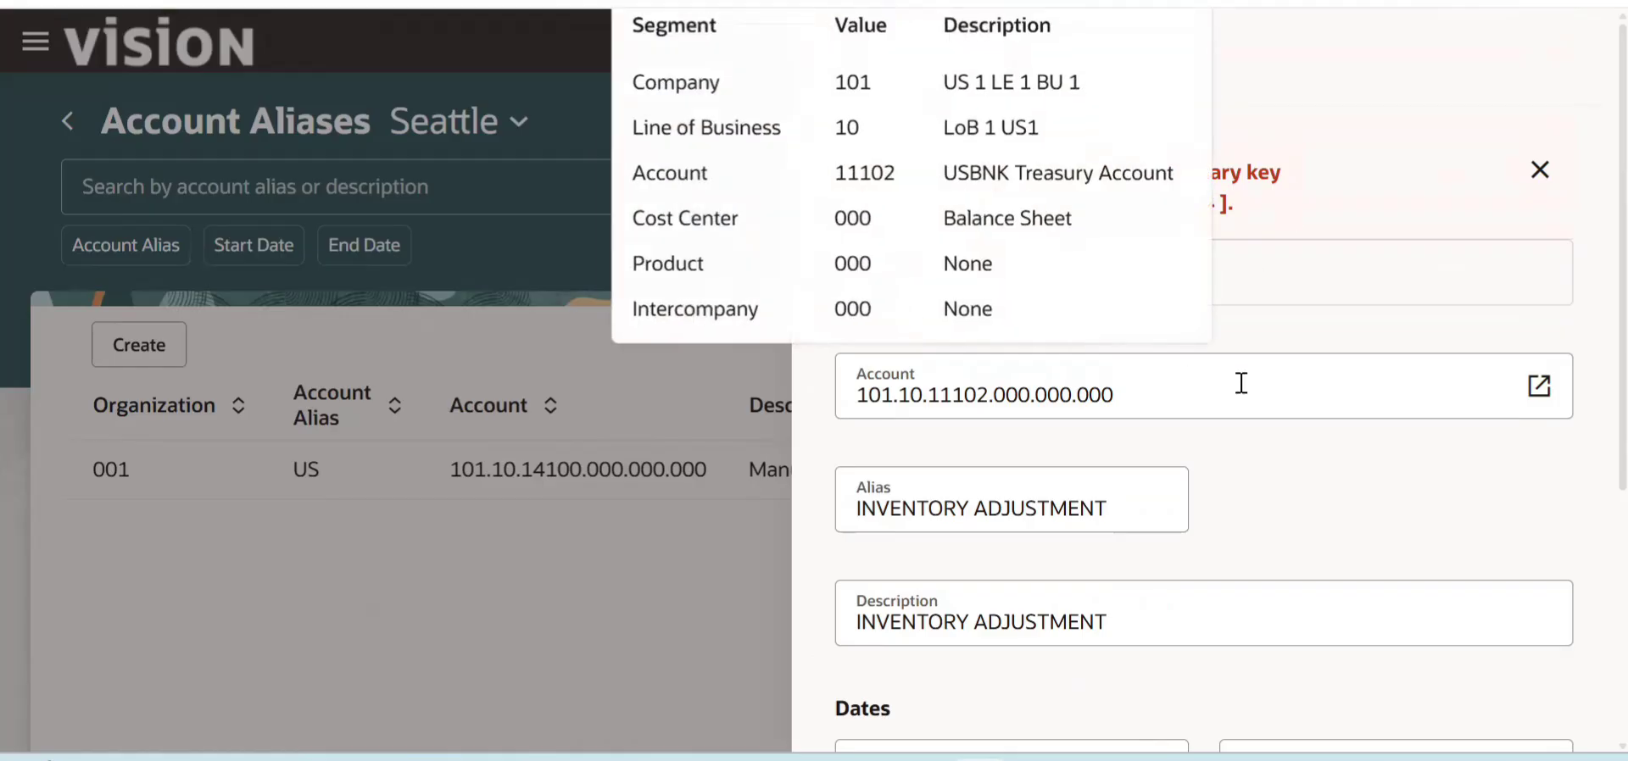
{"action": "left_click", "coordinate": [1143, 397]}
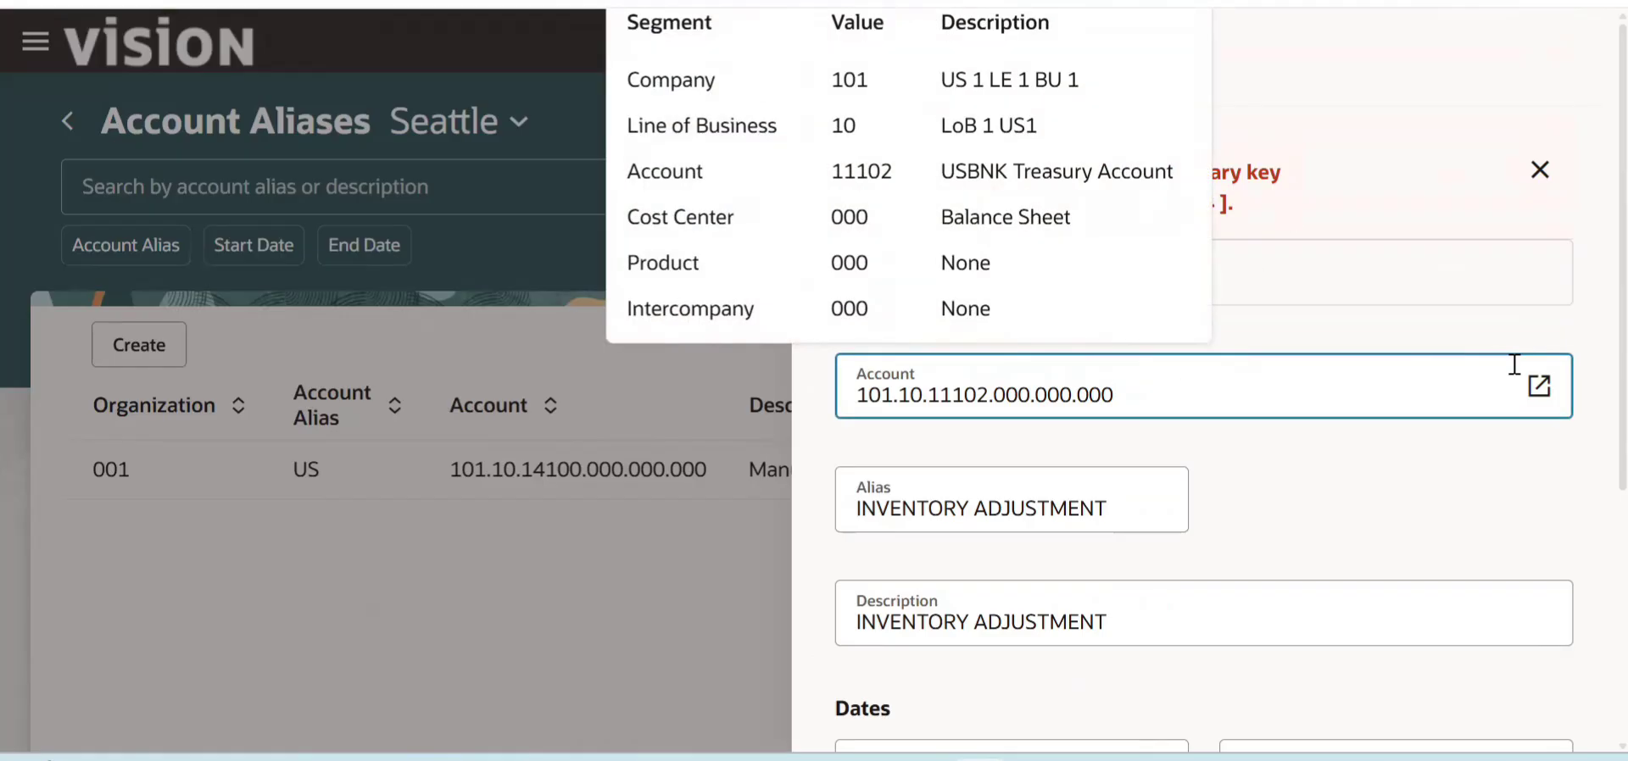
{"action": "left_click", "coordinate": [1536, 387]}
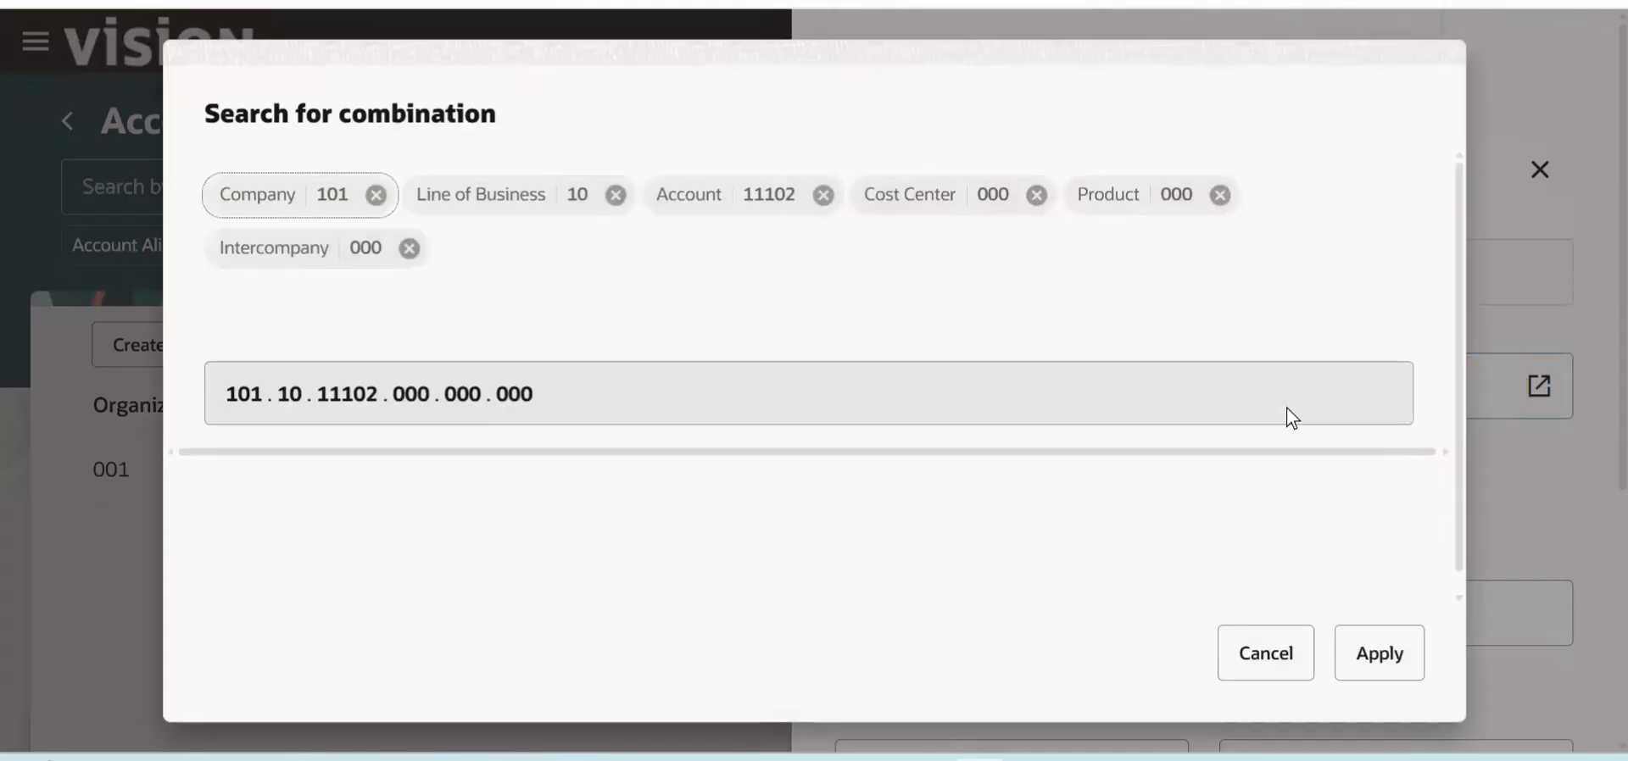
{"action": "left_click", "coordinate": [822, 196]}
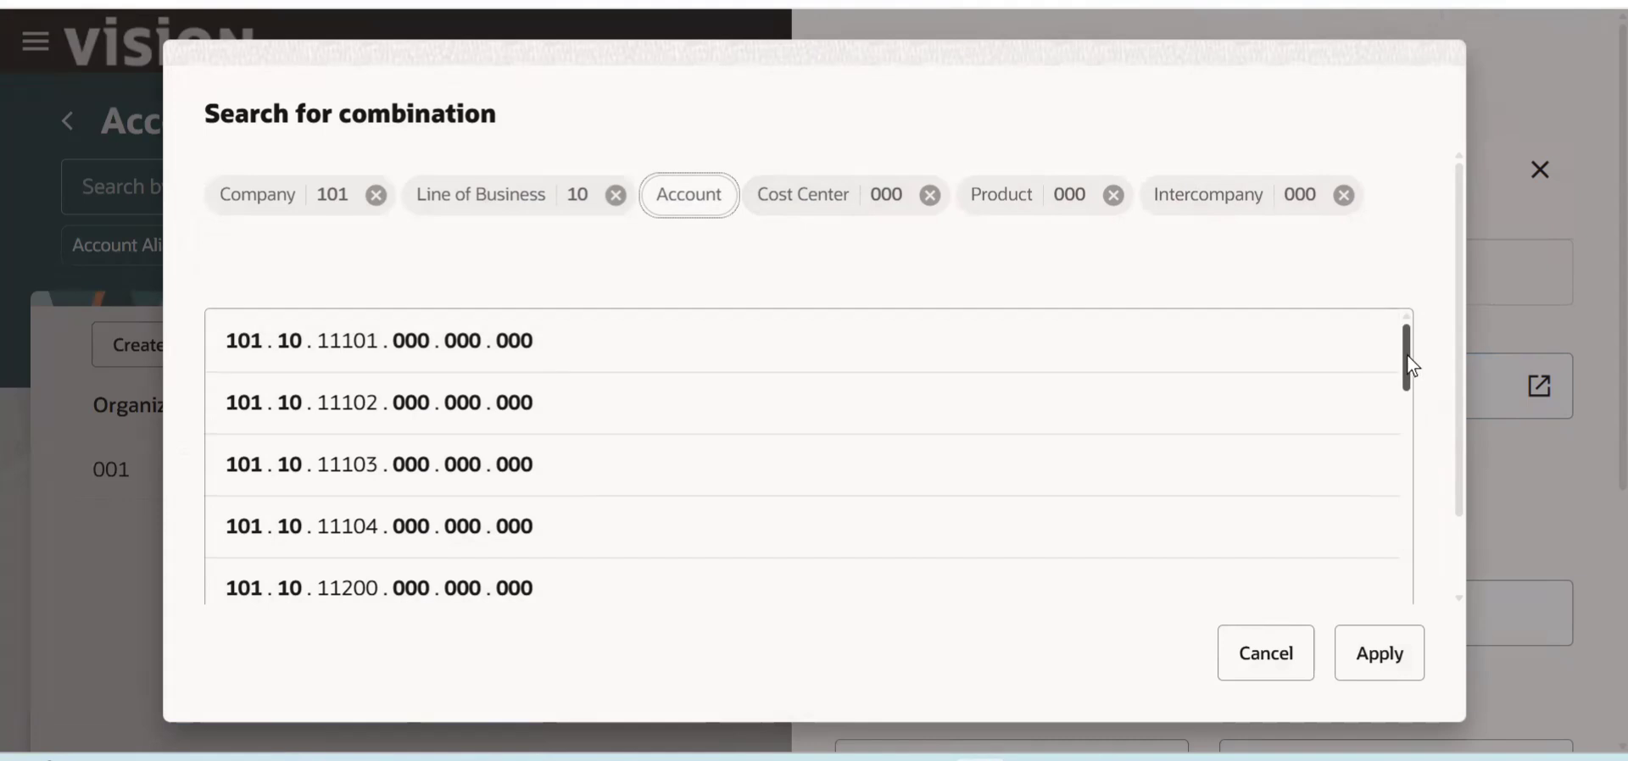
{"action": "scroll", "coordinate": [1395, 502], "scroll_direction": "down", "scroll_amount": 10}
{"action": "left_click", "coordinate": [436, 439]}
{"action": "left_click", "coordinate": [1380, 654]}
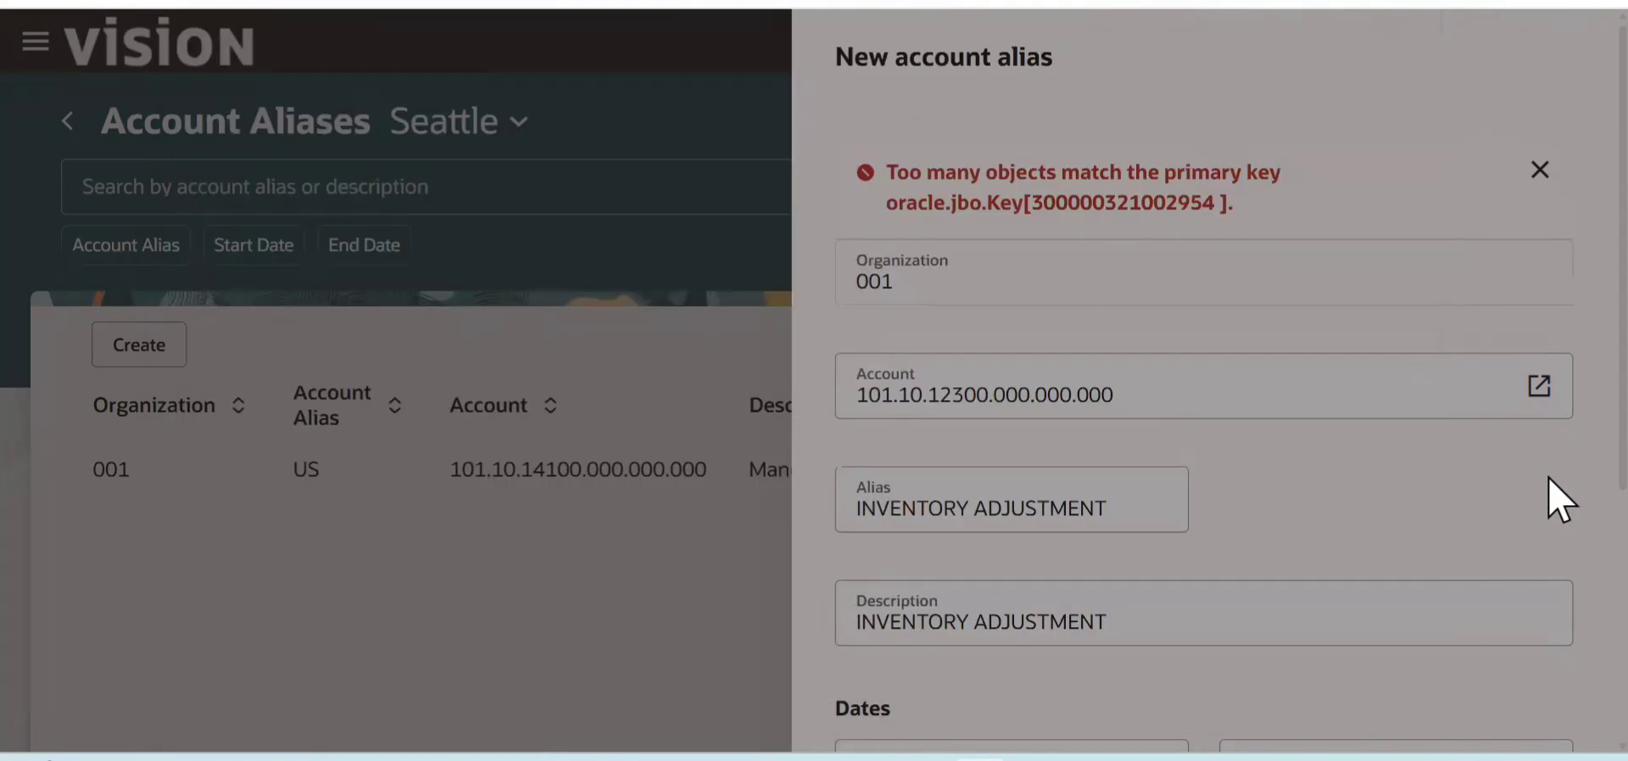
{"action": "left_click", "coordinate": [1540, 169]}
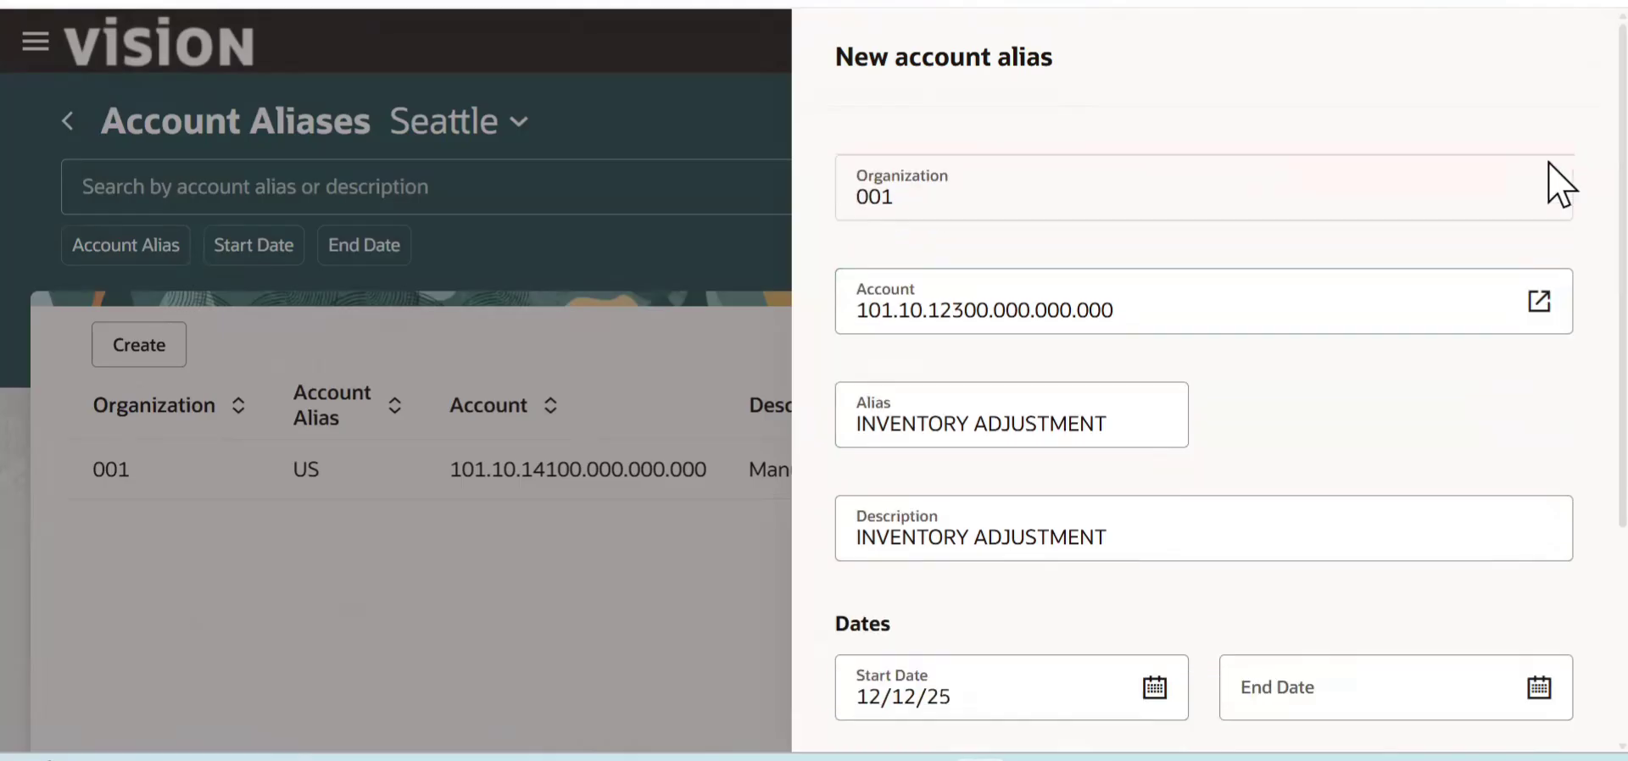
- Try again to create the INVENTORY ADJUSTMENT account alias and dismiss the form's response
{"action": "scroll", "coordinate": [1558, 339], "scroll_direction": "down", "scroll_amount": 5}
{"action": "left_click", "coordinate": [1485, 714]}
{"action": "left_click", "coordinate": [1455, 586]}
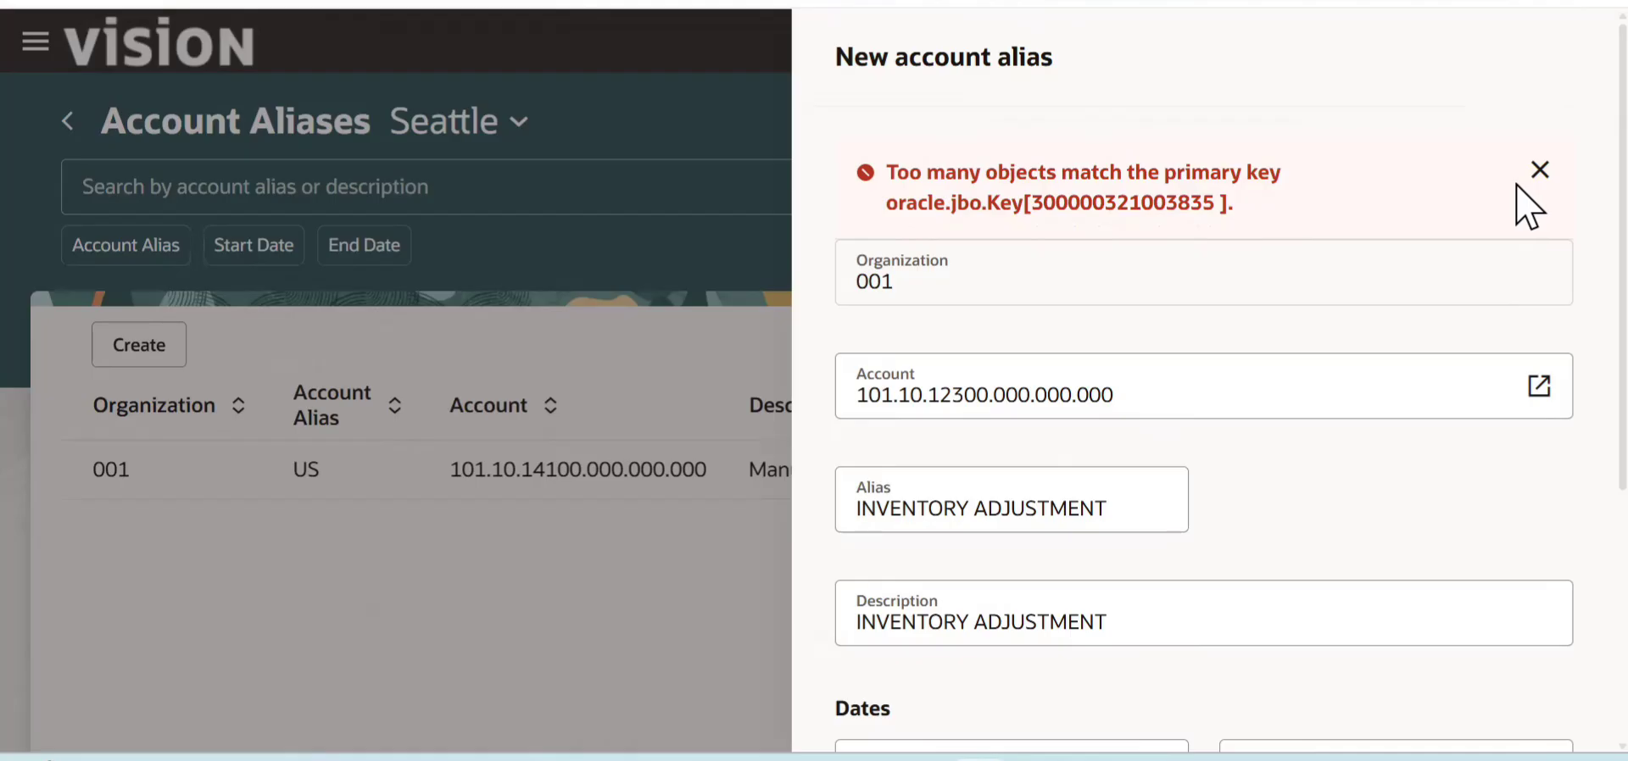
{"action": "left_click", "coordinate": [1538, 171]}
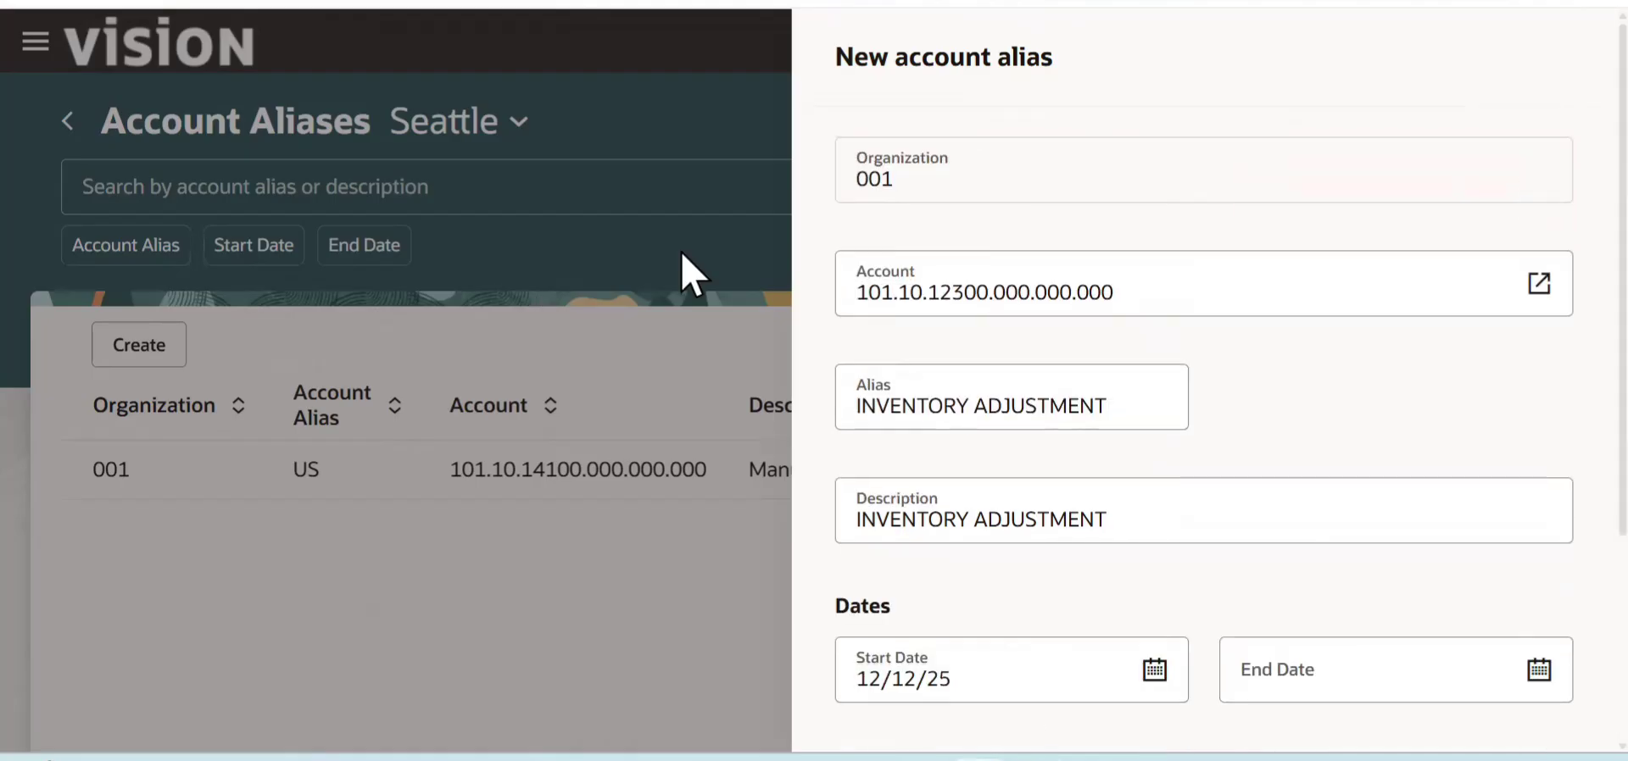
- Switch to the Oracle window showing Review Completed Transactions and open Setup and Maintenance
{"action": "key", "text": "alt+Tab"}
{"action": "key", "text": "alt+Tab"}
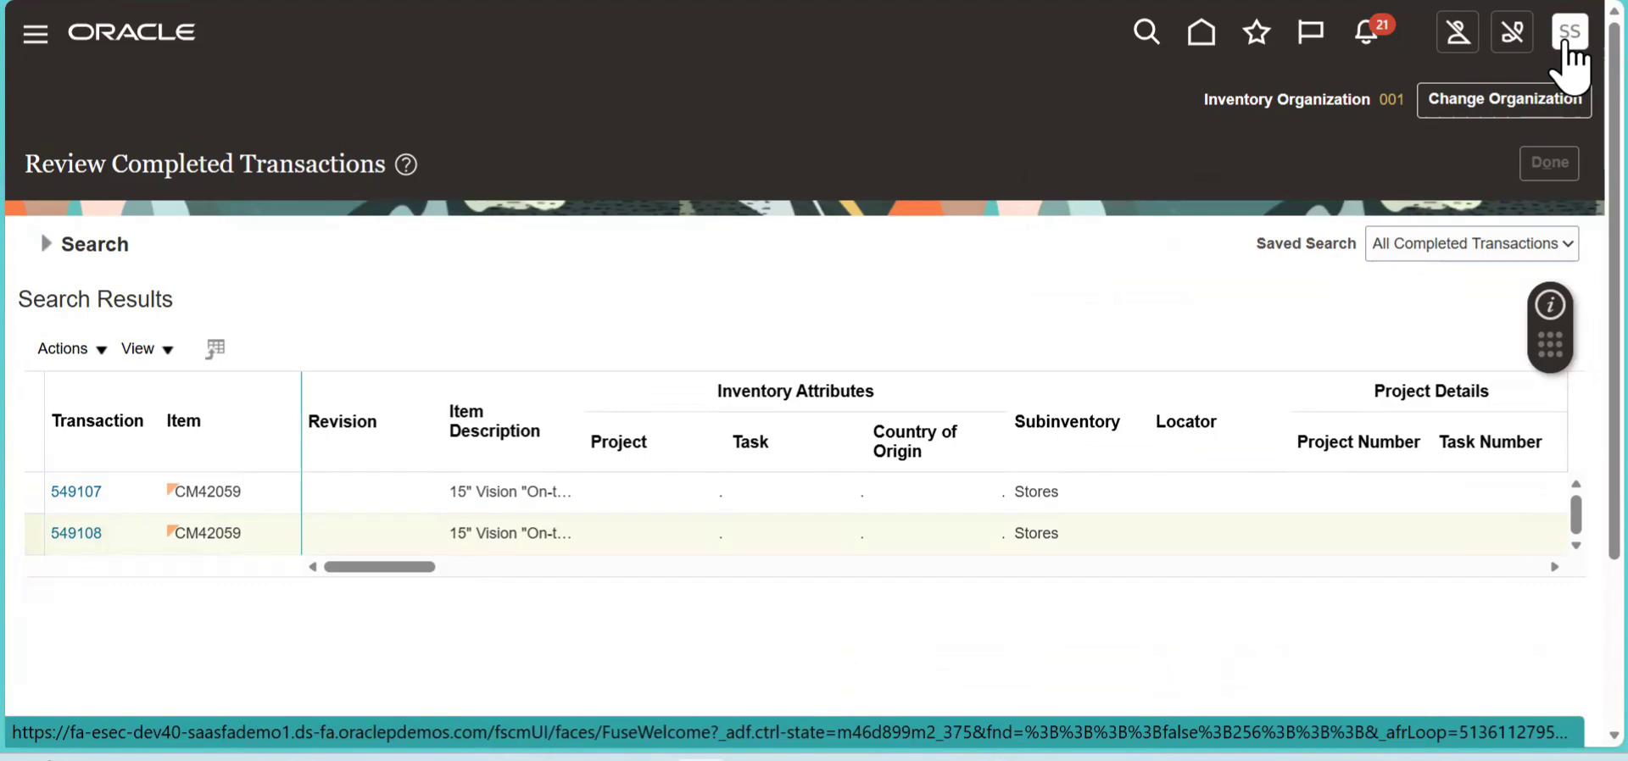
{"action": "left_click", "coordinate": [1566, 38]}
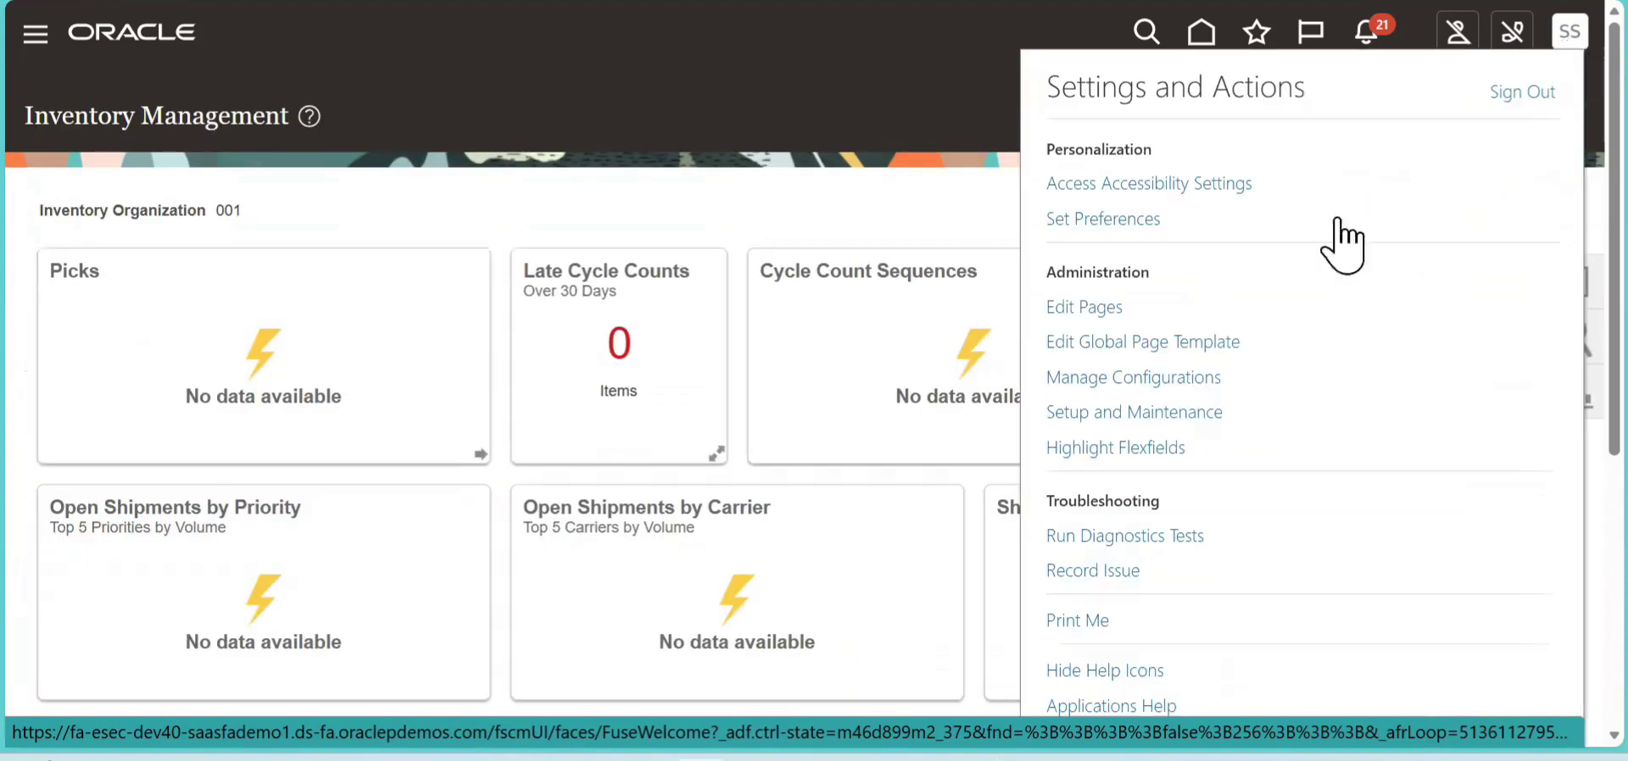
{"action": "left_click", "coordinate": [1158, 413]}
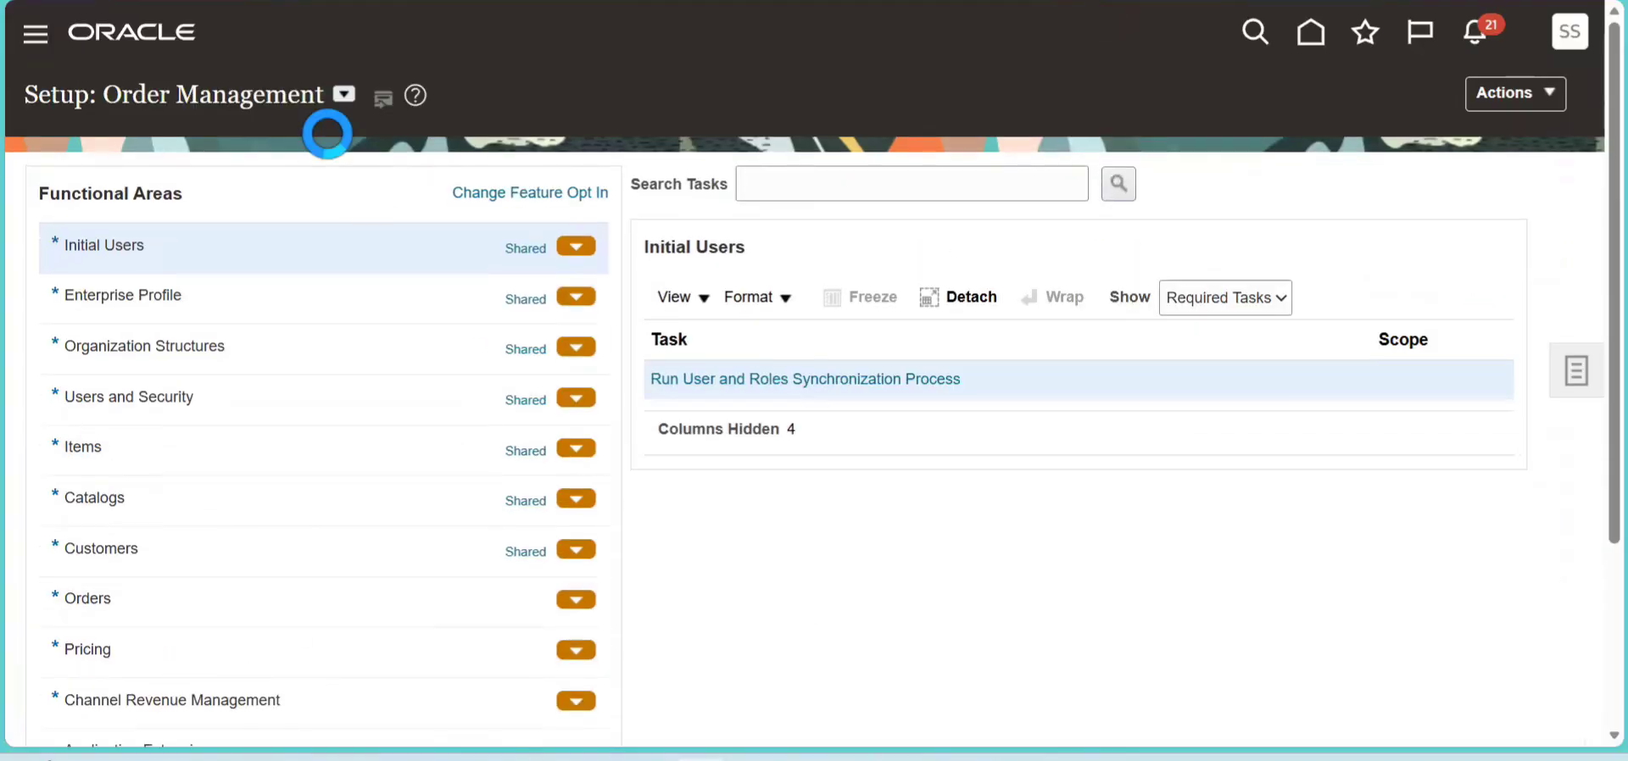
- Open the Manage Account Aliases task from the Inventory Management area of the Manufacturing and Supply Chain Materials Management setup
{"action": "left_click", "coordinate": [343, 95]}
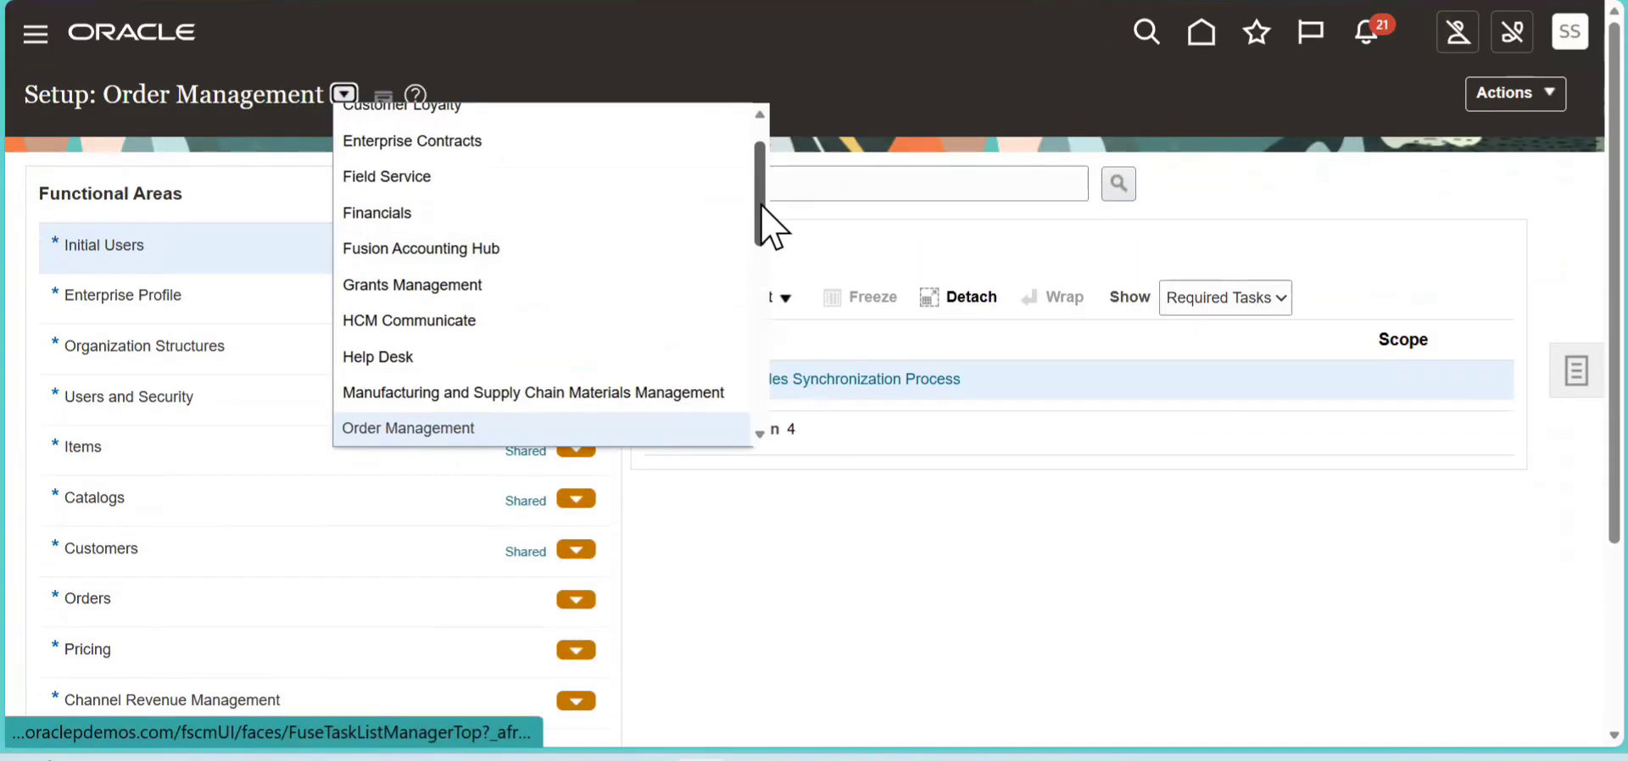
{"action": "left_click", "coordinate": [625, 395]}
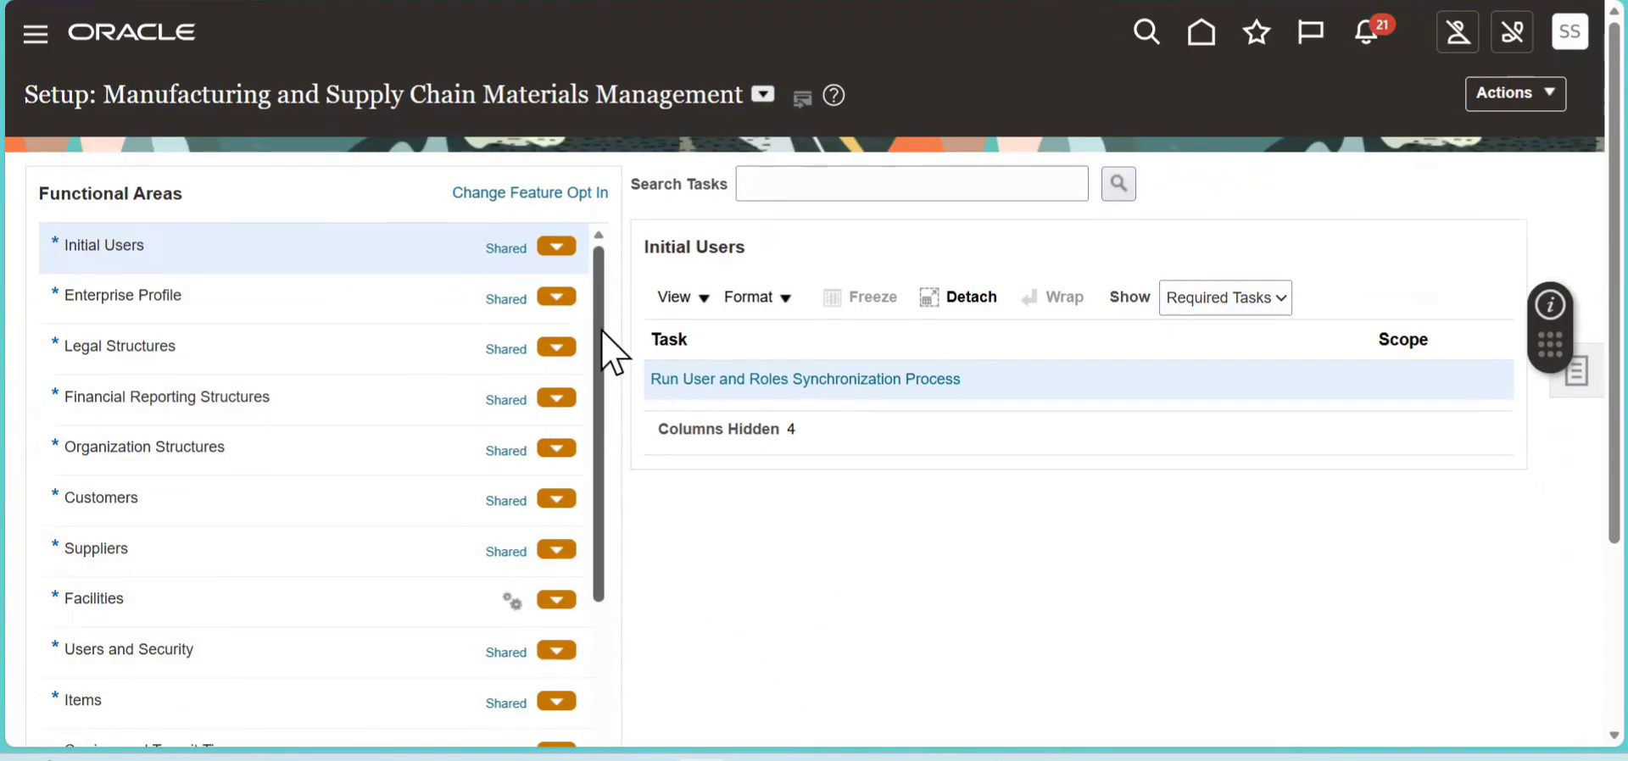
{"action": "left_click_drag", "start_coordinate": [605, 327], "coordinate": [603, 401]}
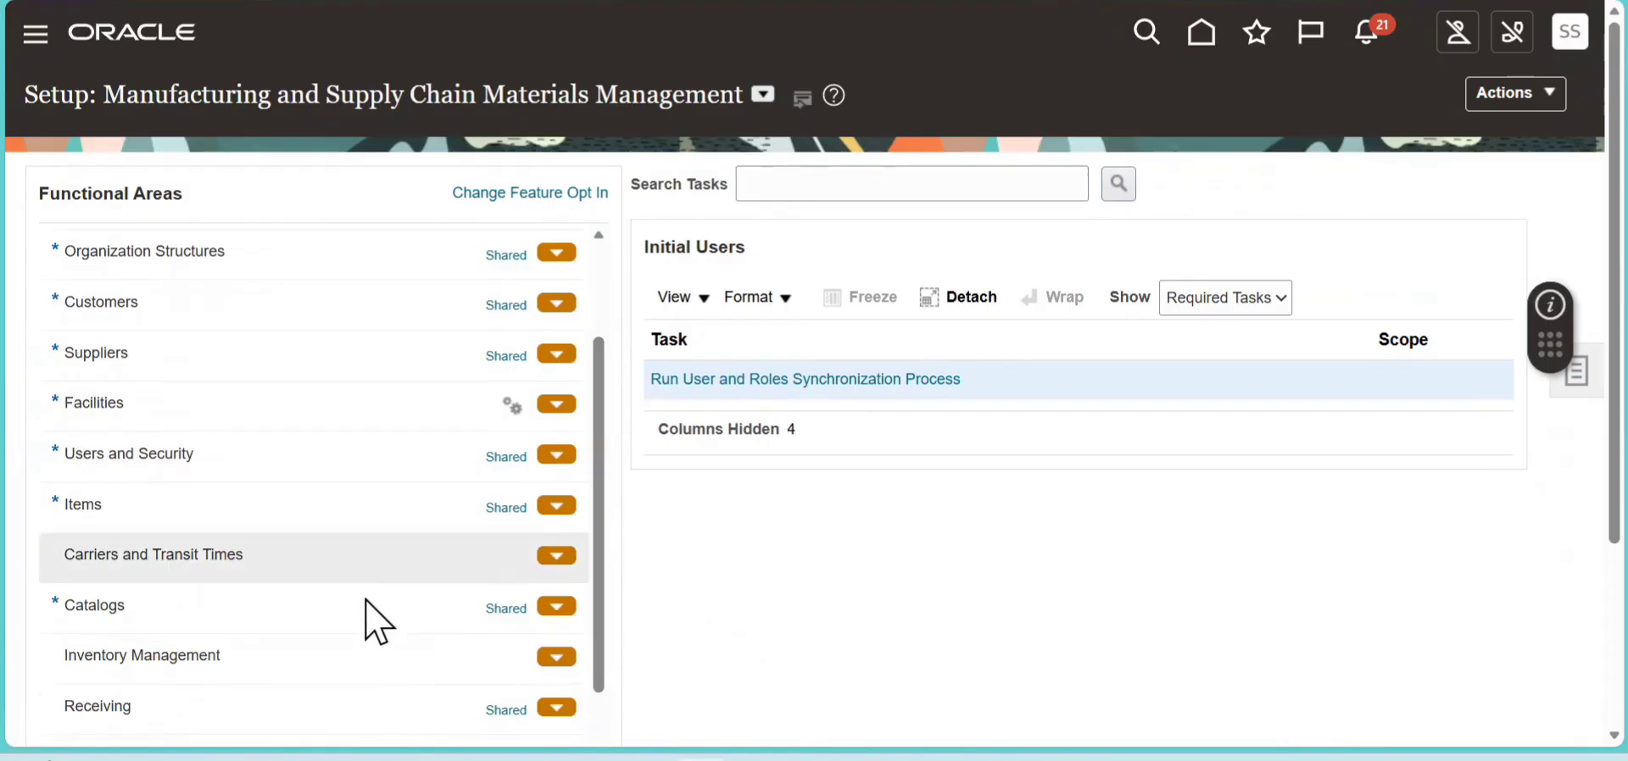
{"action": "left_click", "coordinate": [345, 666]}
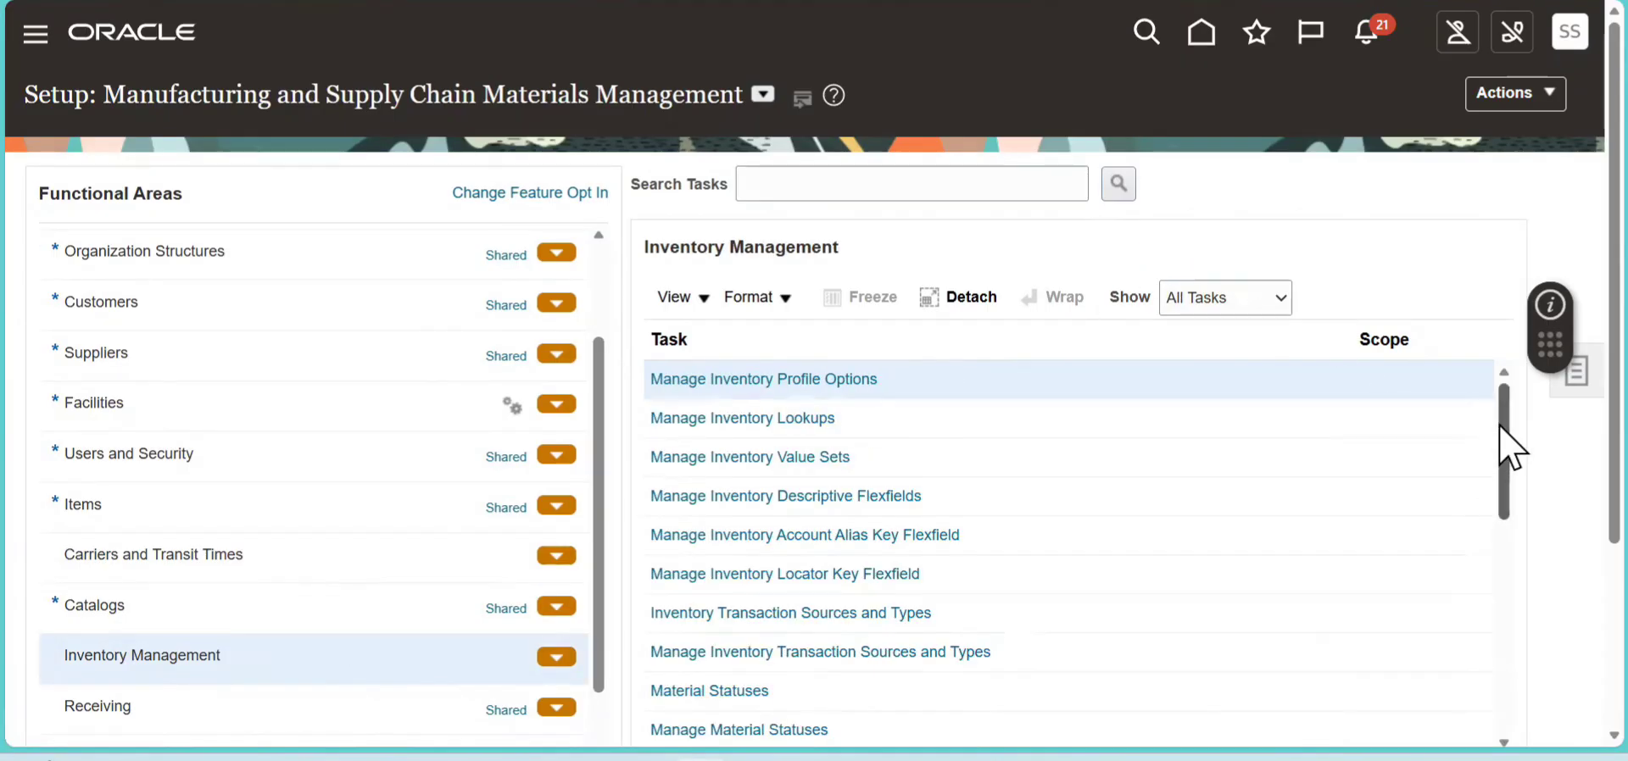
{"action": "left_click_drag", "start_coordinate": [1503, 453], "coordinate": [1497, 588]}
{"action": "scroll", "coordinate": [1499, 602], "scroll_direction": "down", "scroll_amount": 2}
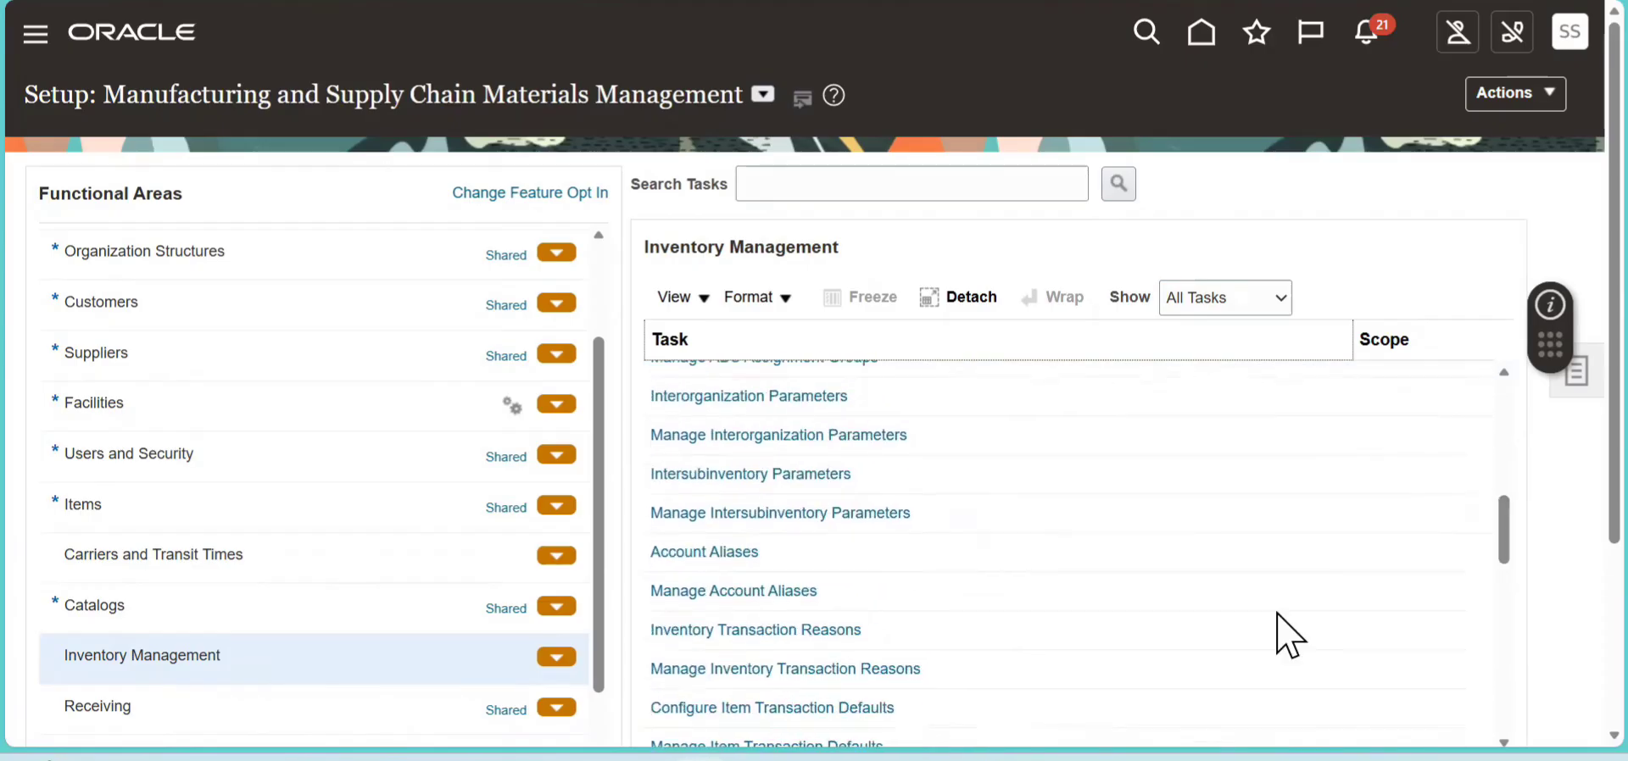
{"action": "left_click", "coordinate": [715, 589]}
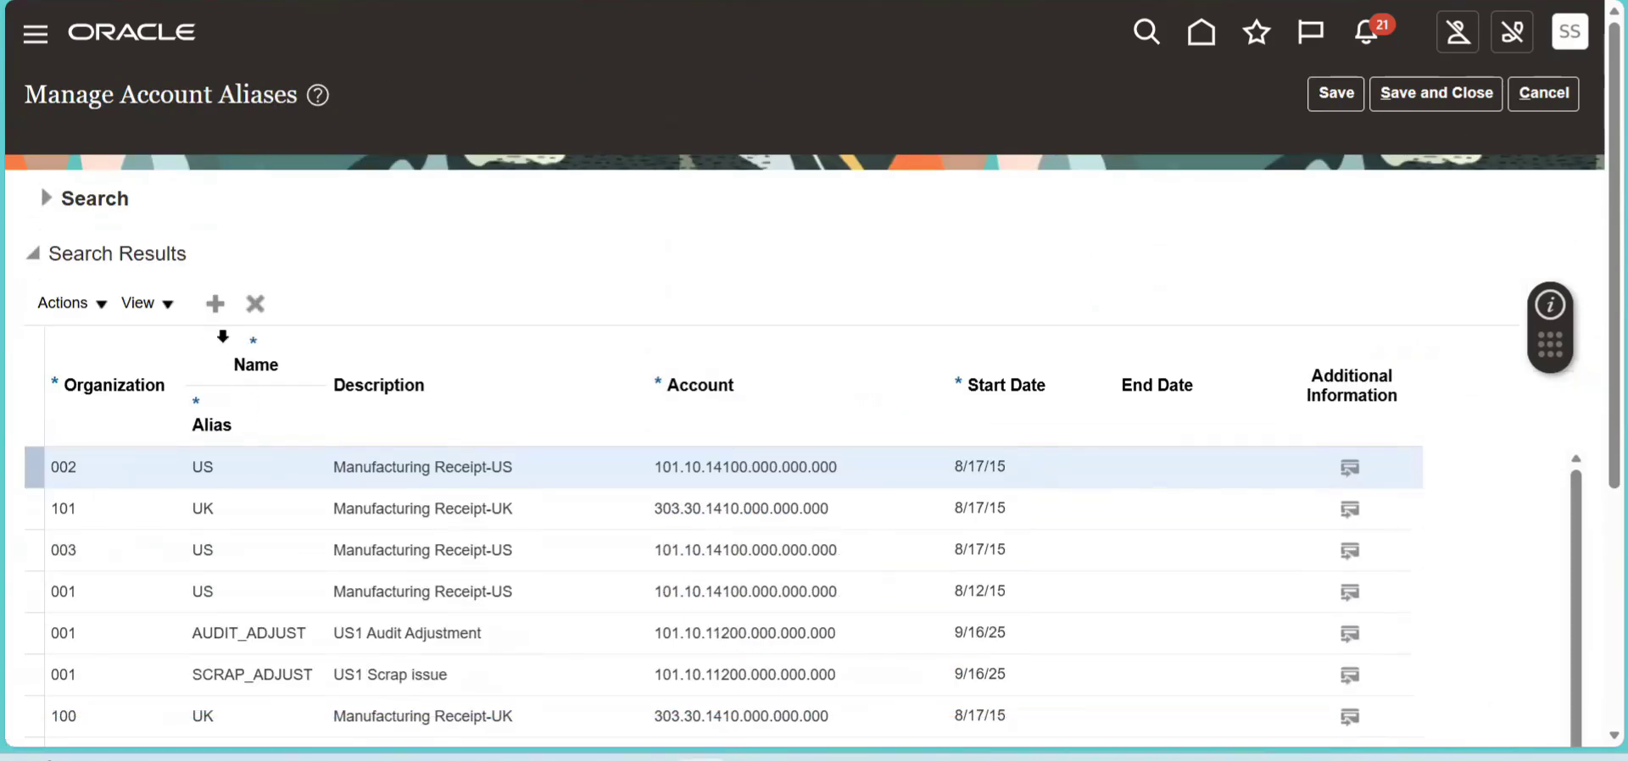
- Add an account alias row for organization 001 with alias INV ADJ and description INVENTORY ADJUST
{"action": "left_click", "coordinate": [218, 314]}
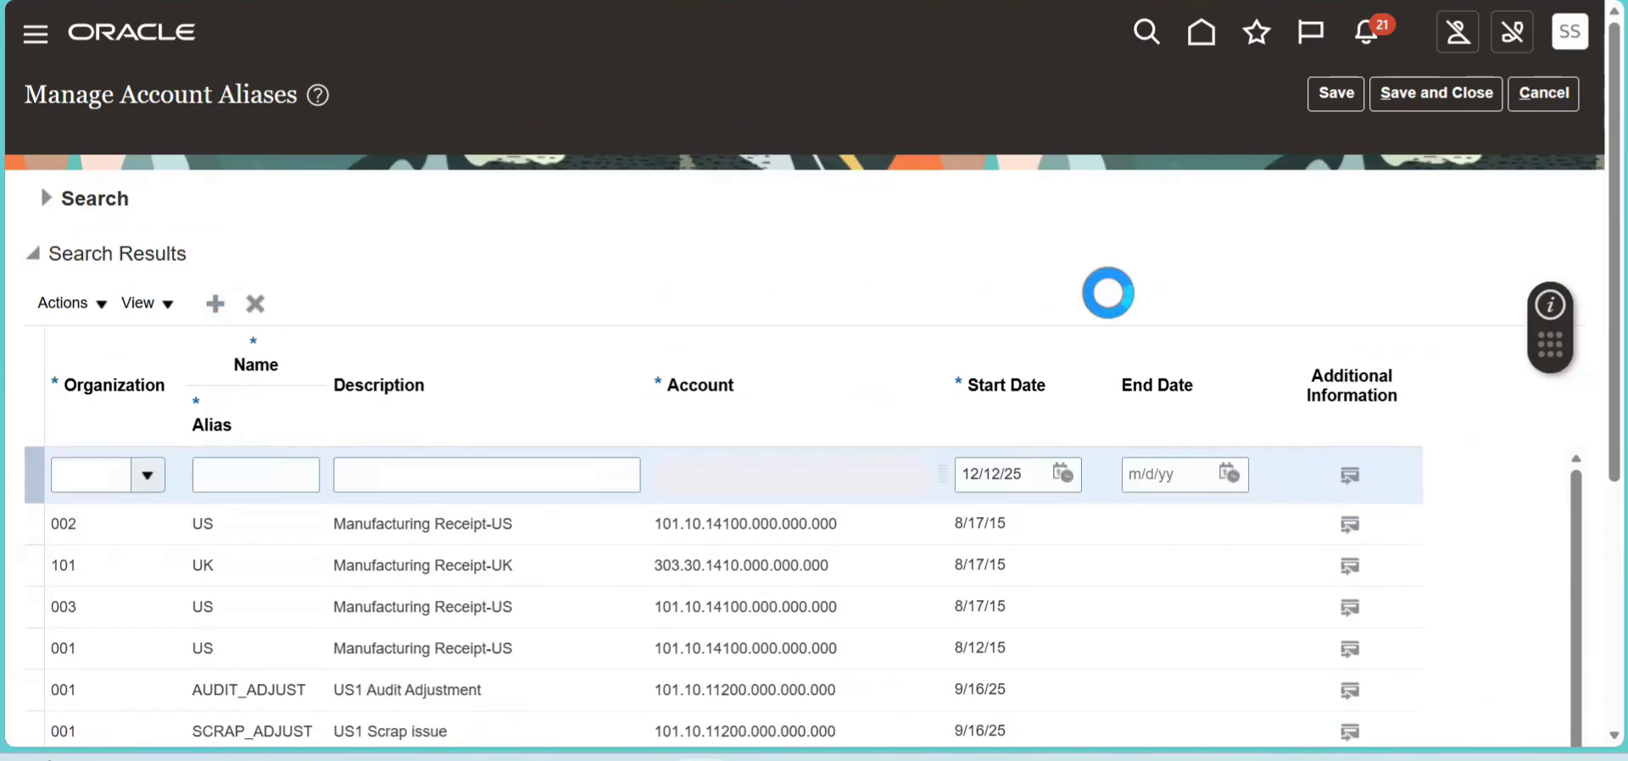
{"action": "left_click", "coordinate": [112, 475]}
{"action": "key", "text": "Tab"}
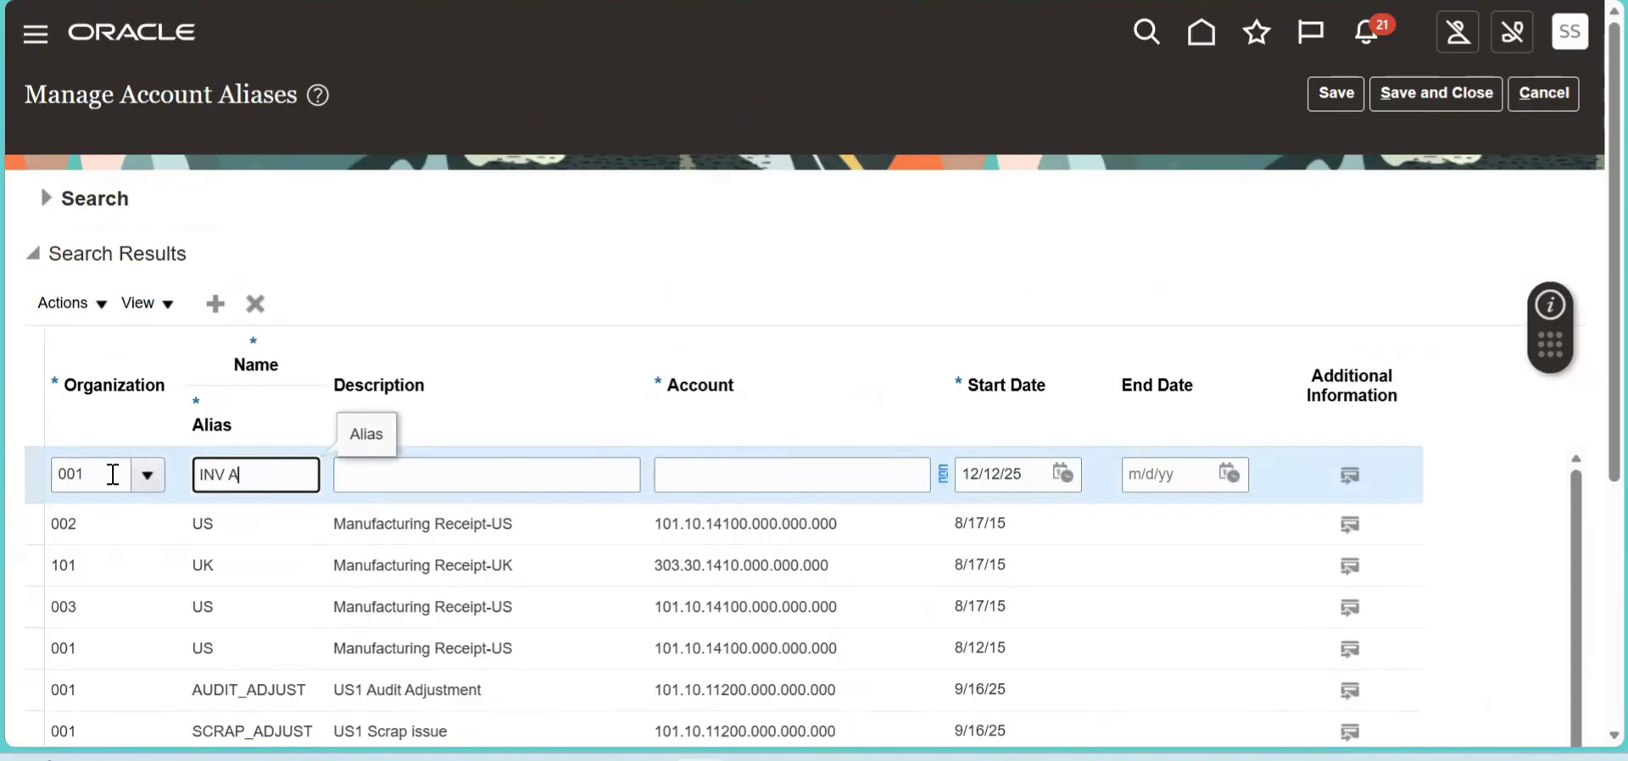
{"action": "key", "text": "Tab"}
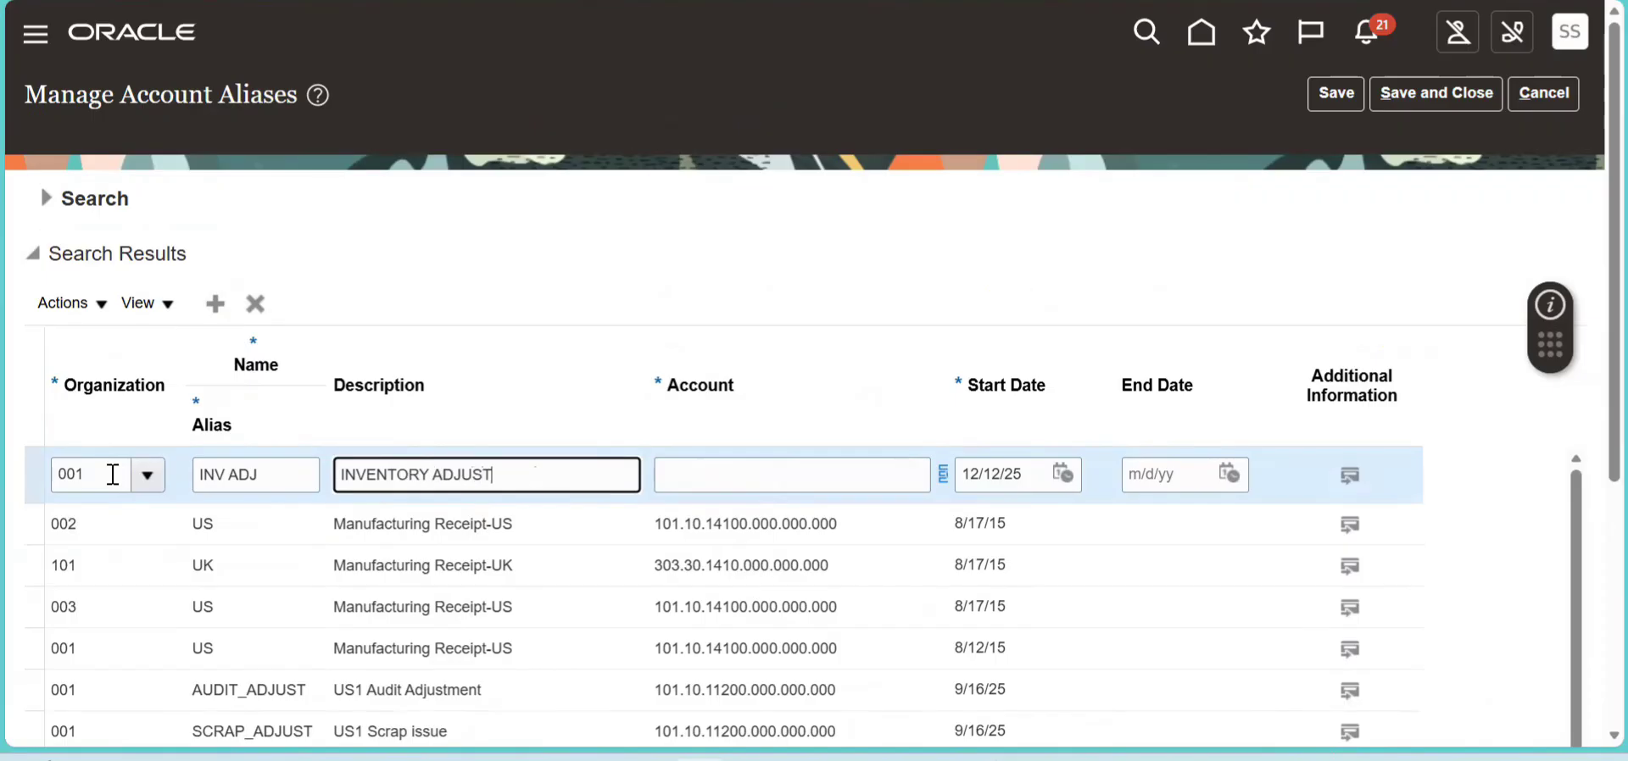
- Set the INV ADJ alias's account to 101.10.14100.000.000.000, then save and close the account aliases
{"action": "key", "text": "Tab"}
{"action": "type", "text": "1"}
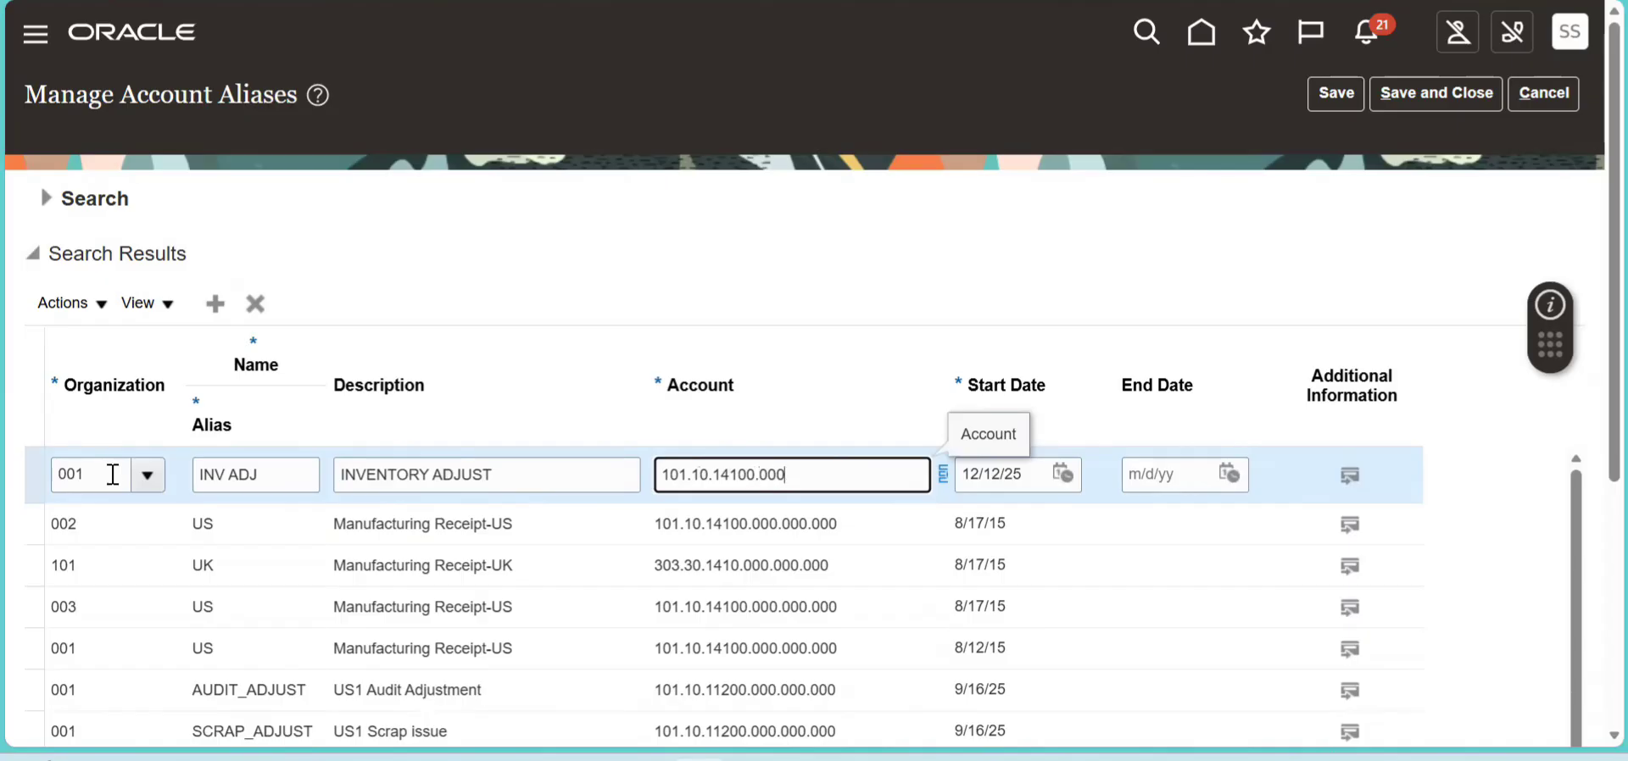
{"action": "type", "text": "000.000"}
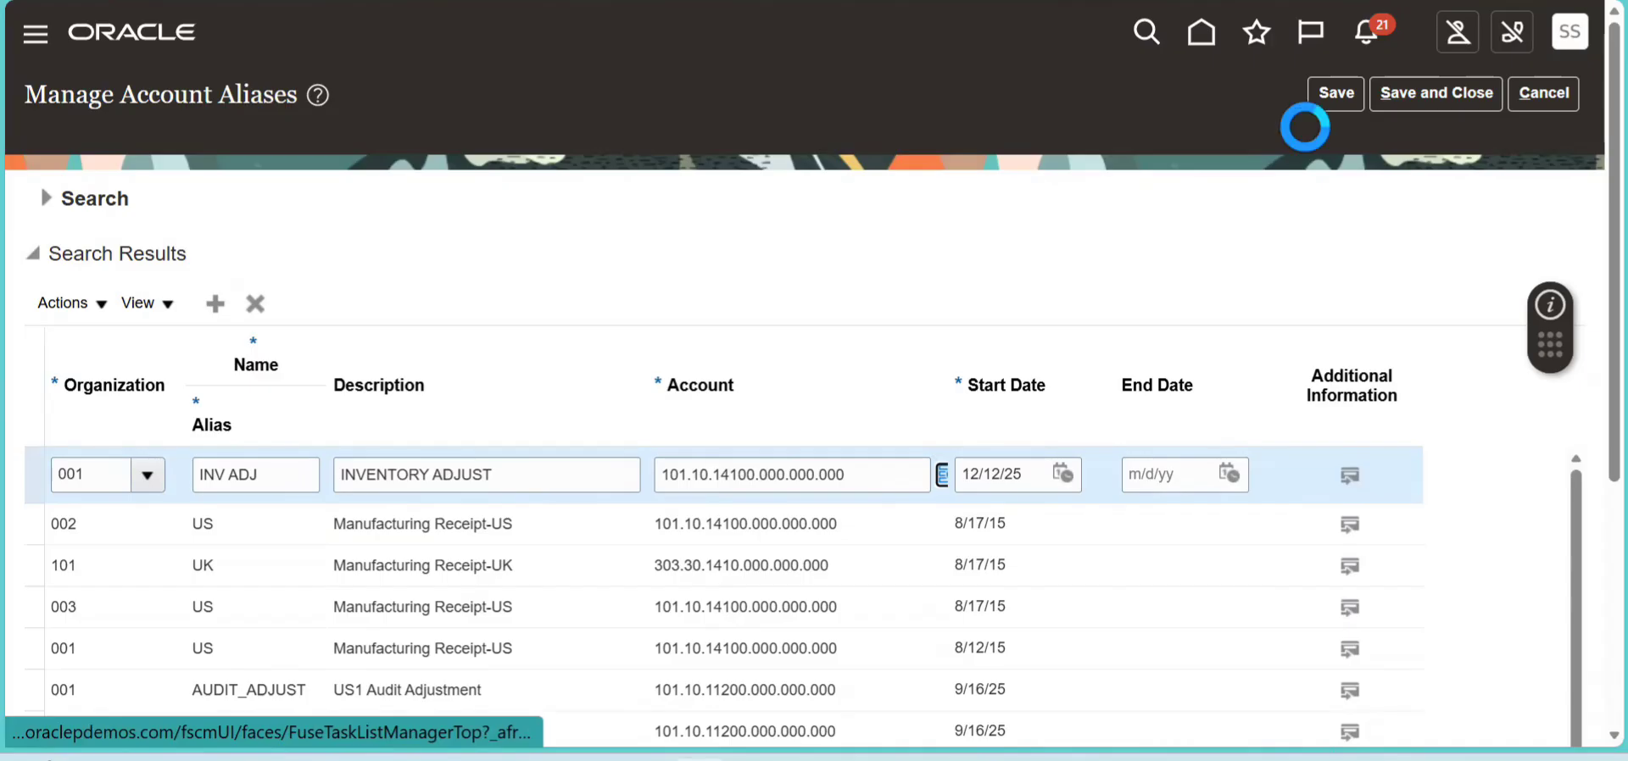
{"action": "left_click", "coordinate": [1335, 95]}
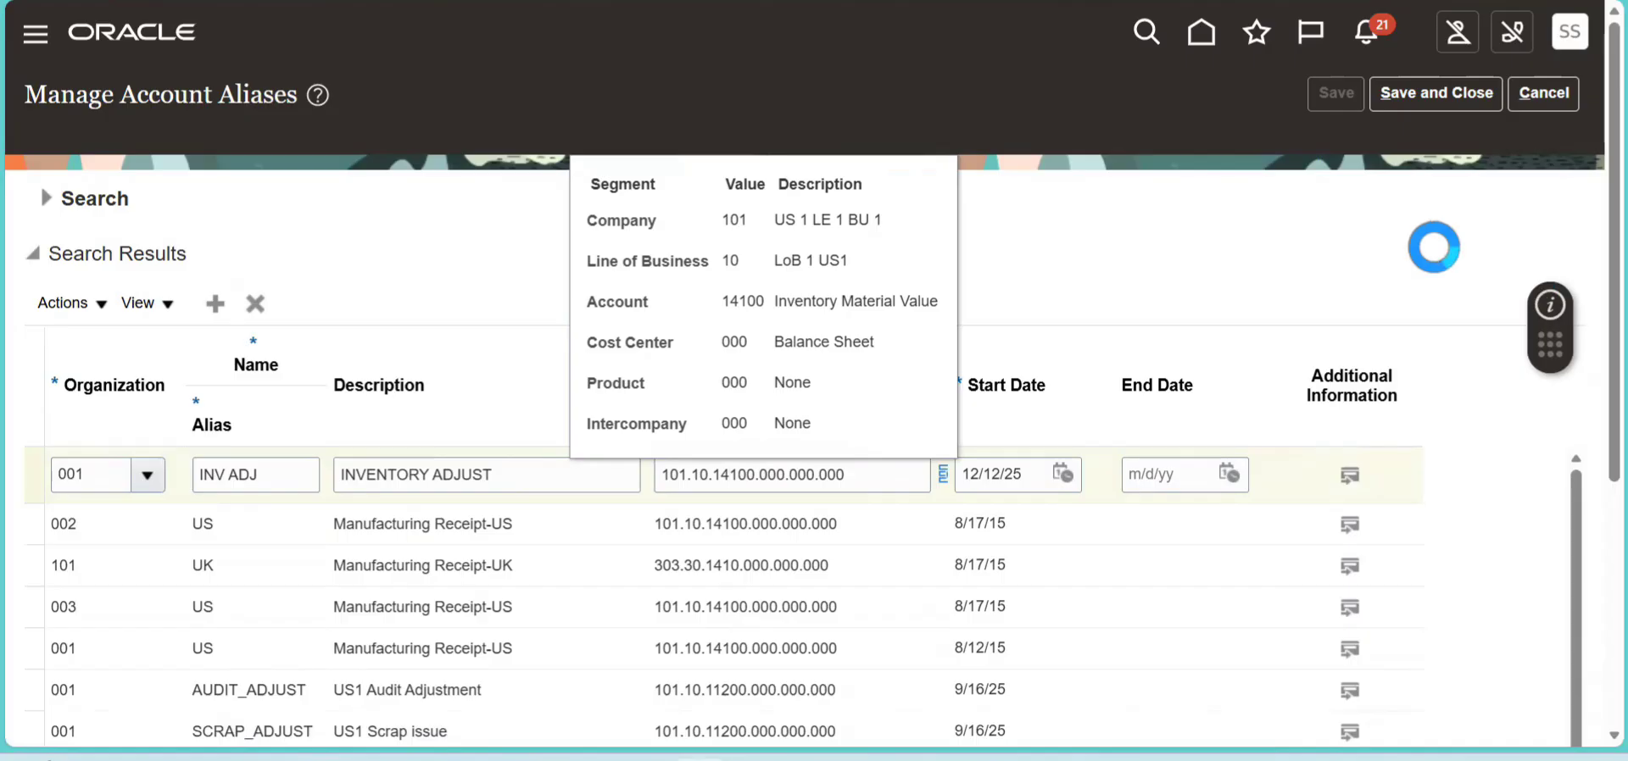
{"action": "left_click", "coordinate": [1444, 95]}
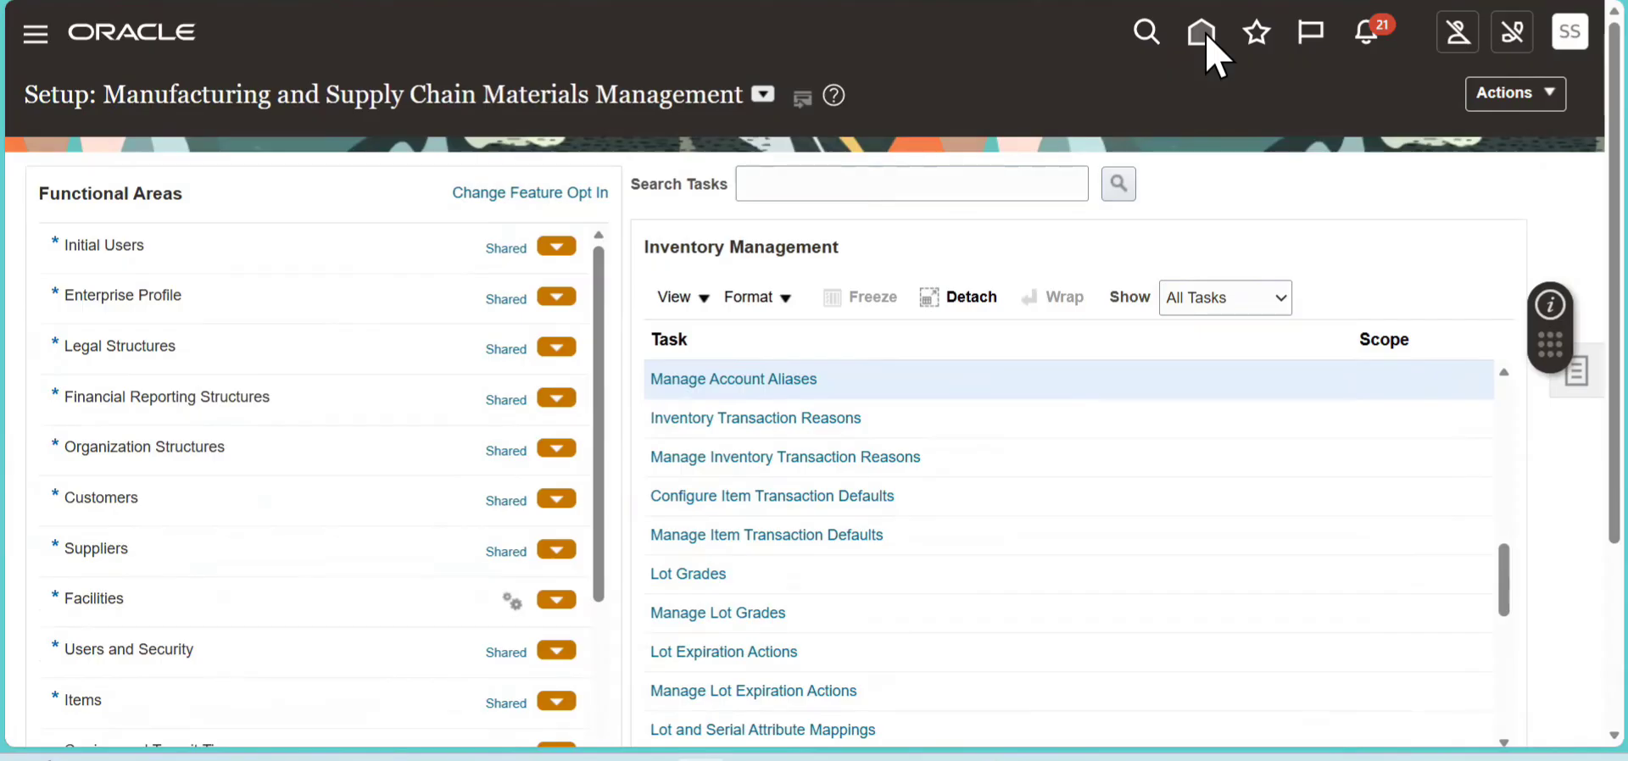
- Return to the home page and start a new miscellaneous transaction in Inventory Management (Classic)
{"action": "left_click", "coordinate": [1203, 35]}
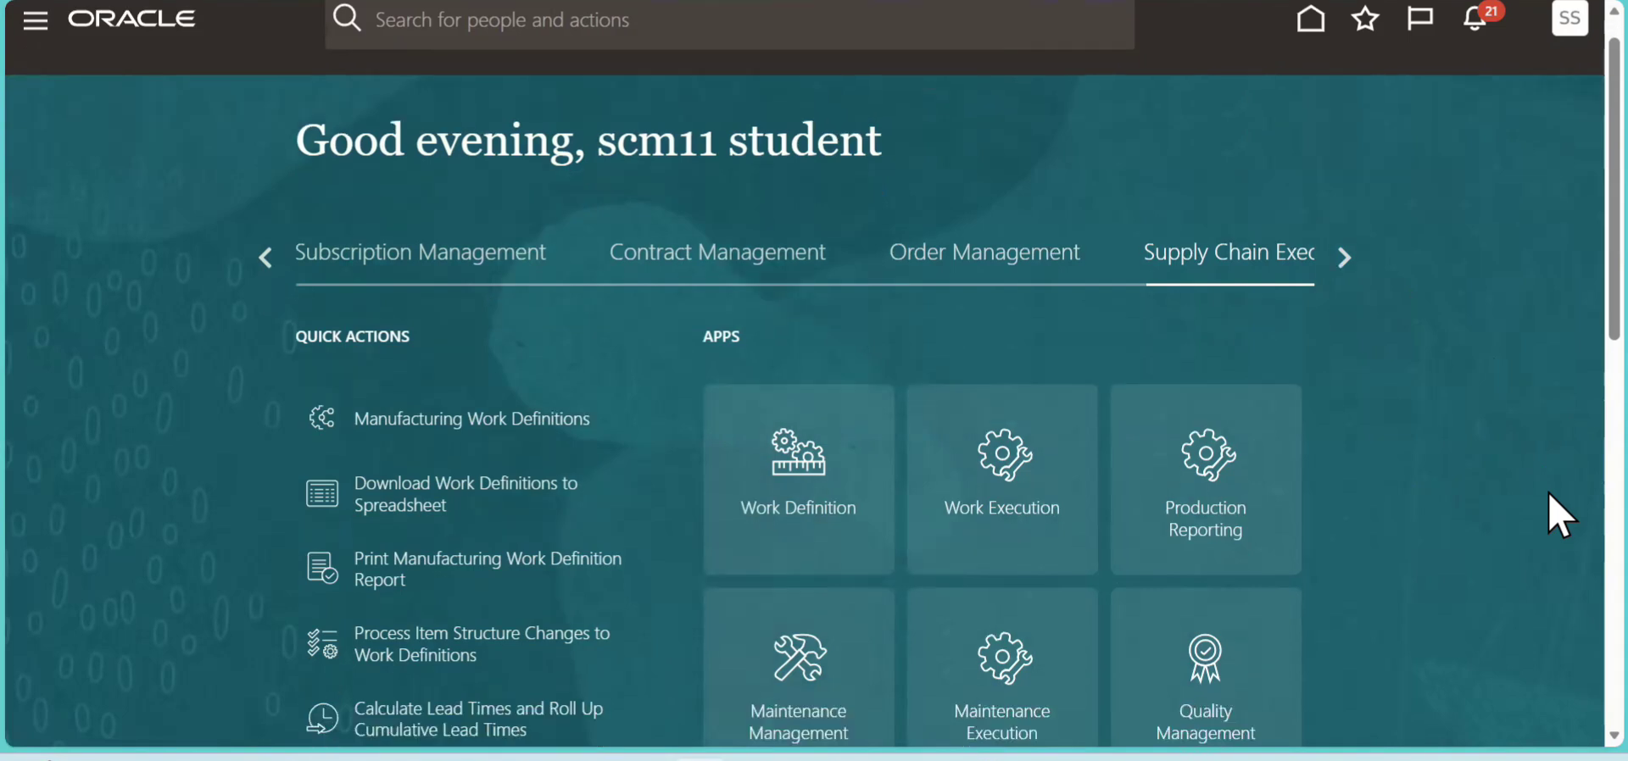
{"action": "scroll", "coordinate": [1264, 262], "scroll_direction": "down", "scroll_amount": 7}
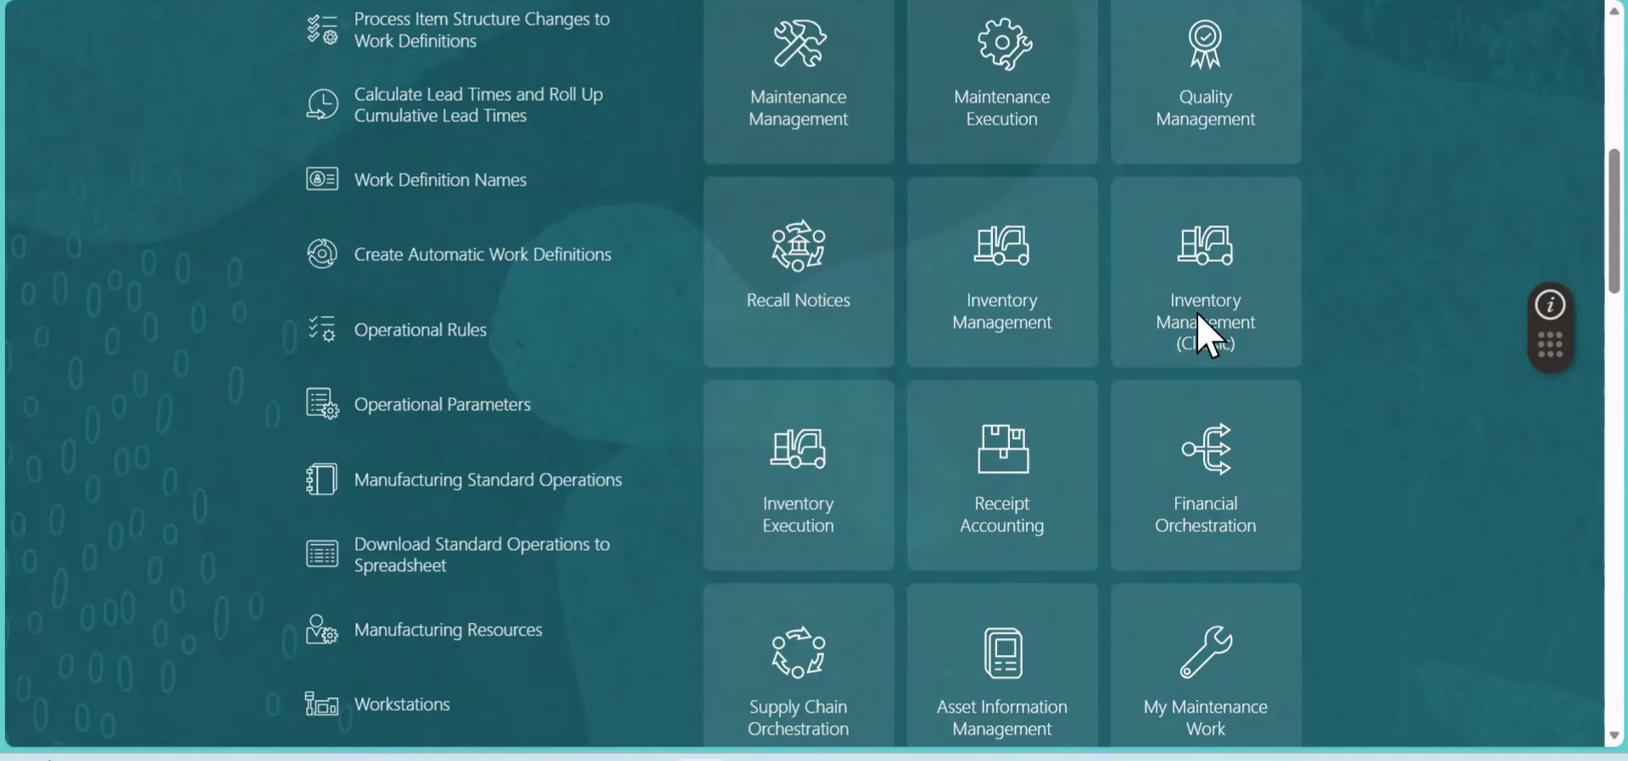
{"action": "left_click", "coordinate": [1204, 335]}
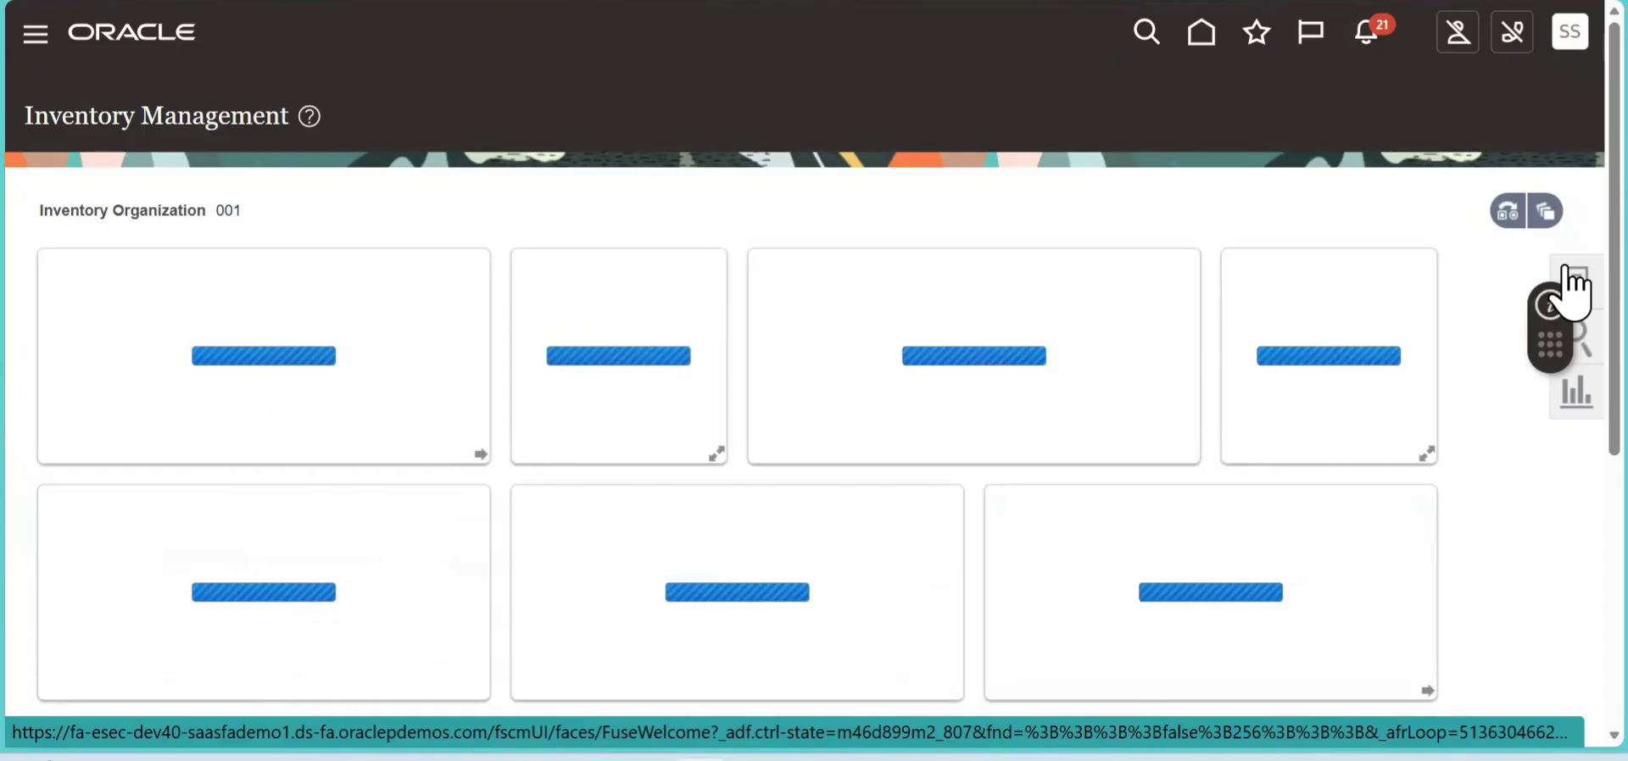
{"action": "left_click", "coordinate": [1566, 269]}
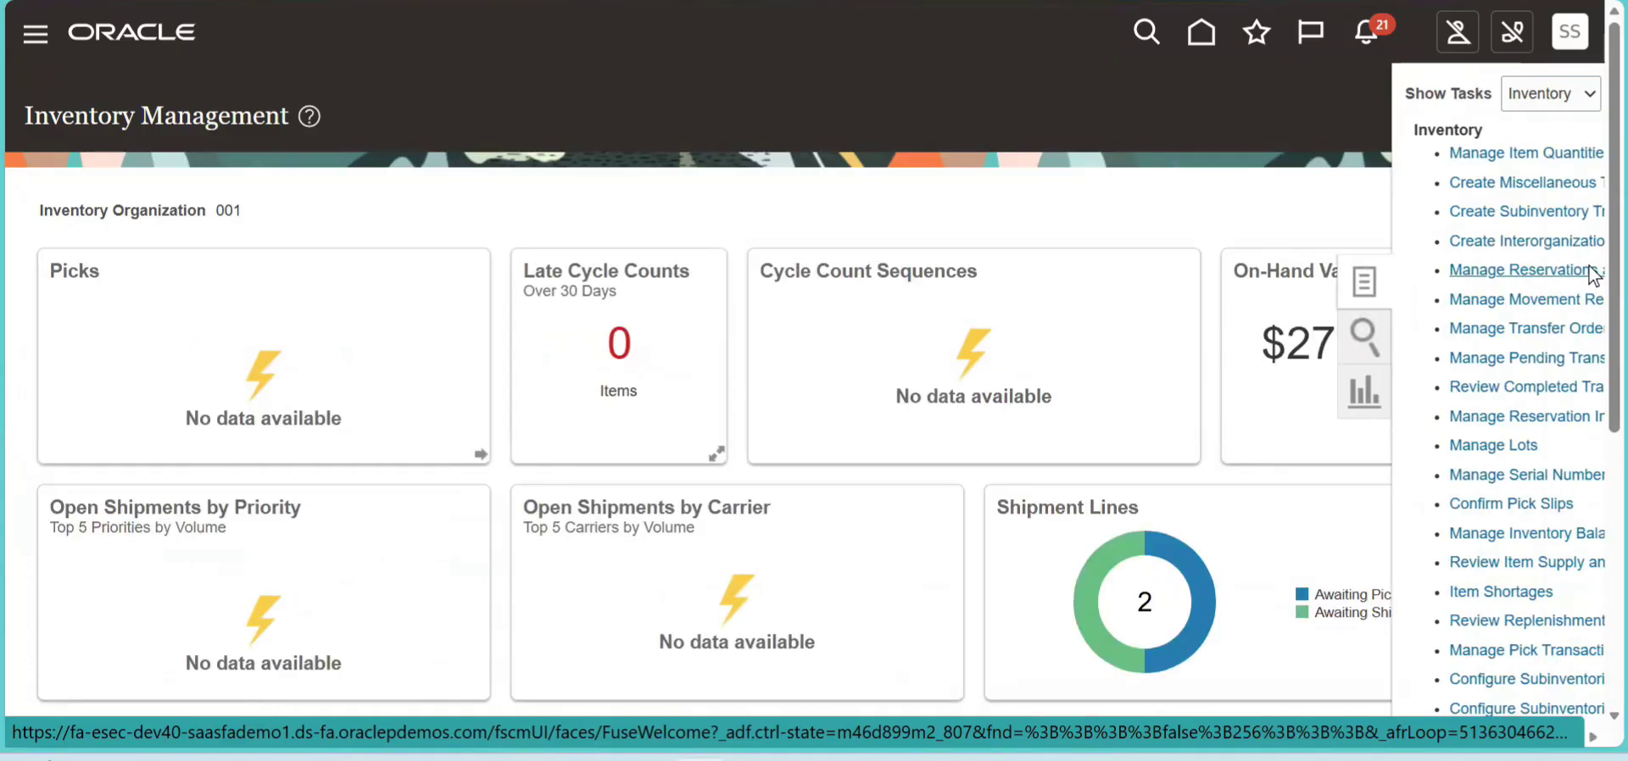
{"action": "left_click", "coordinate": [1481, 180]}
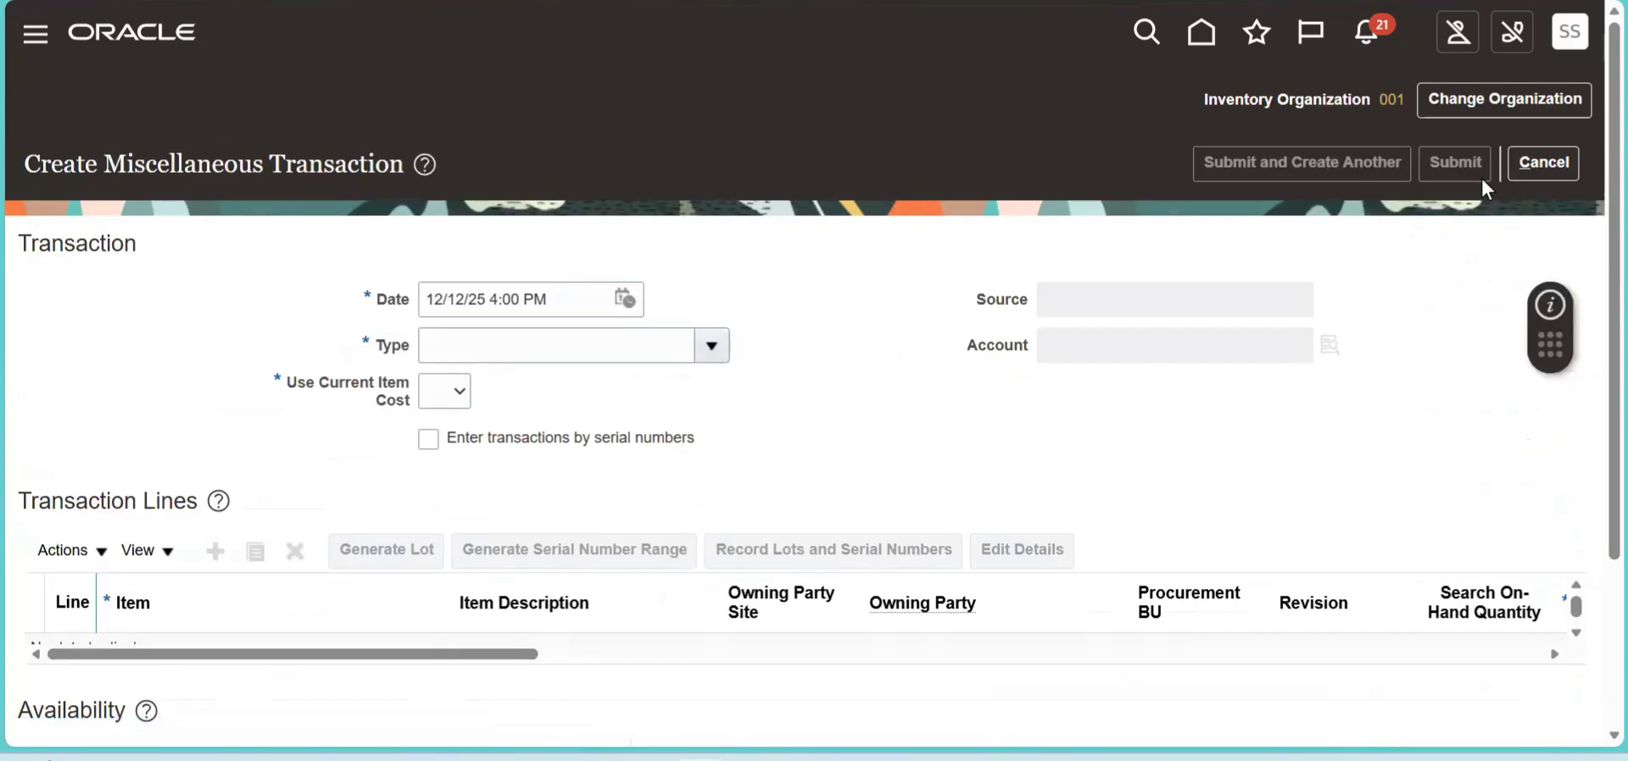
- Set the miscellaneous transaction's type to Account Alias Receipt
{"action": "left_click", "coordinate": [702, 351]}
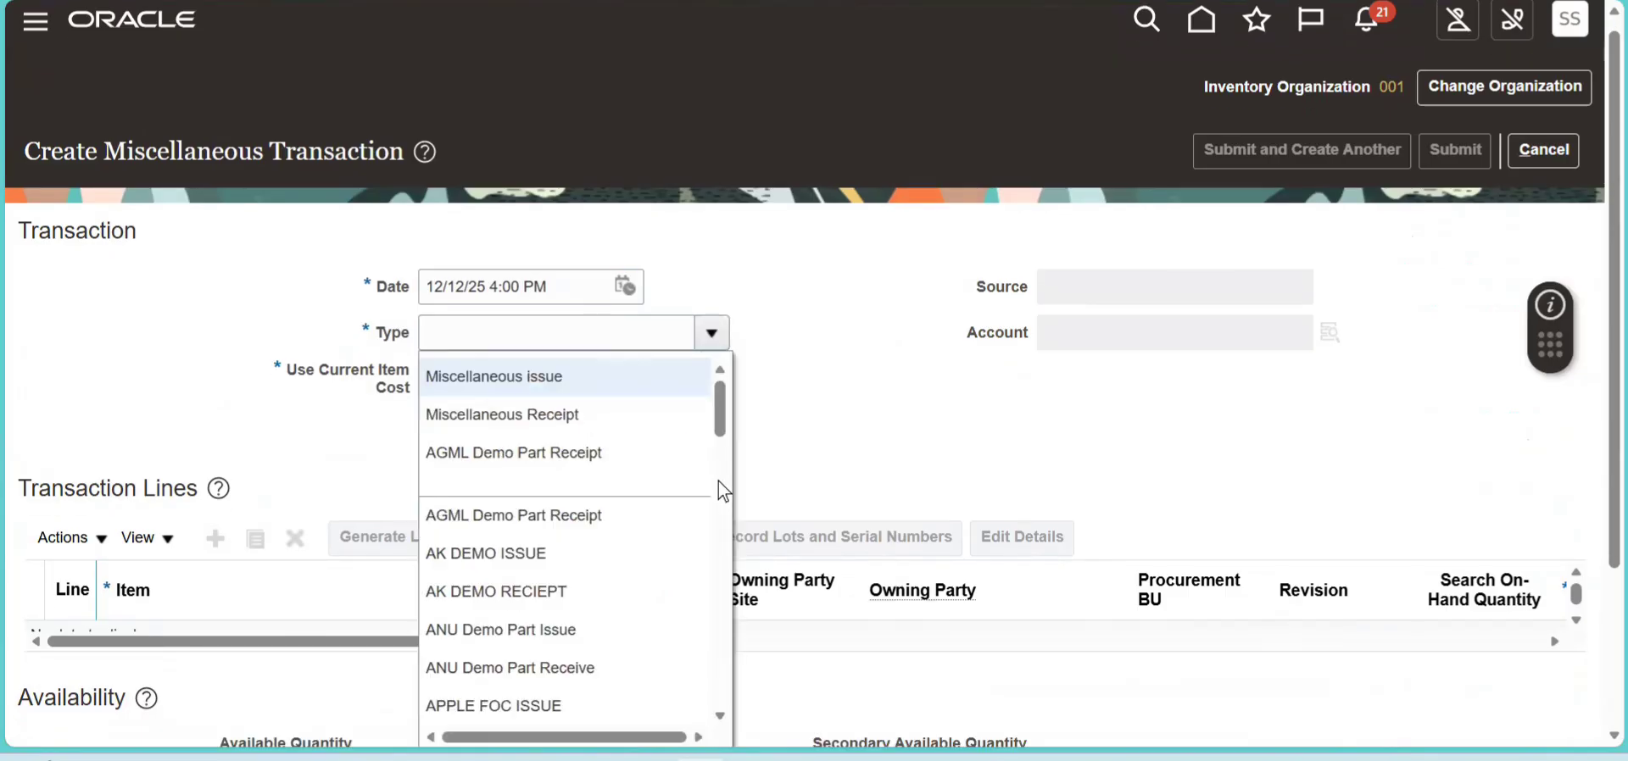
{"action": "left_click", "coordinate": [720, 485]}
{"action": "left_click_drag", "start_coordinate": [719, 490], "coordinate": [720, 527]}
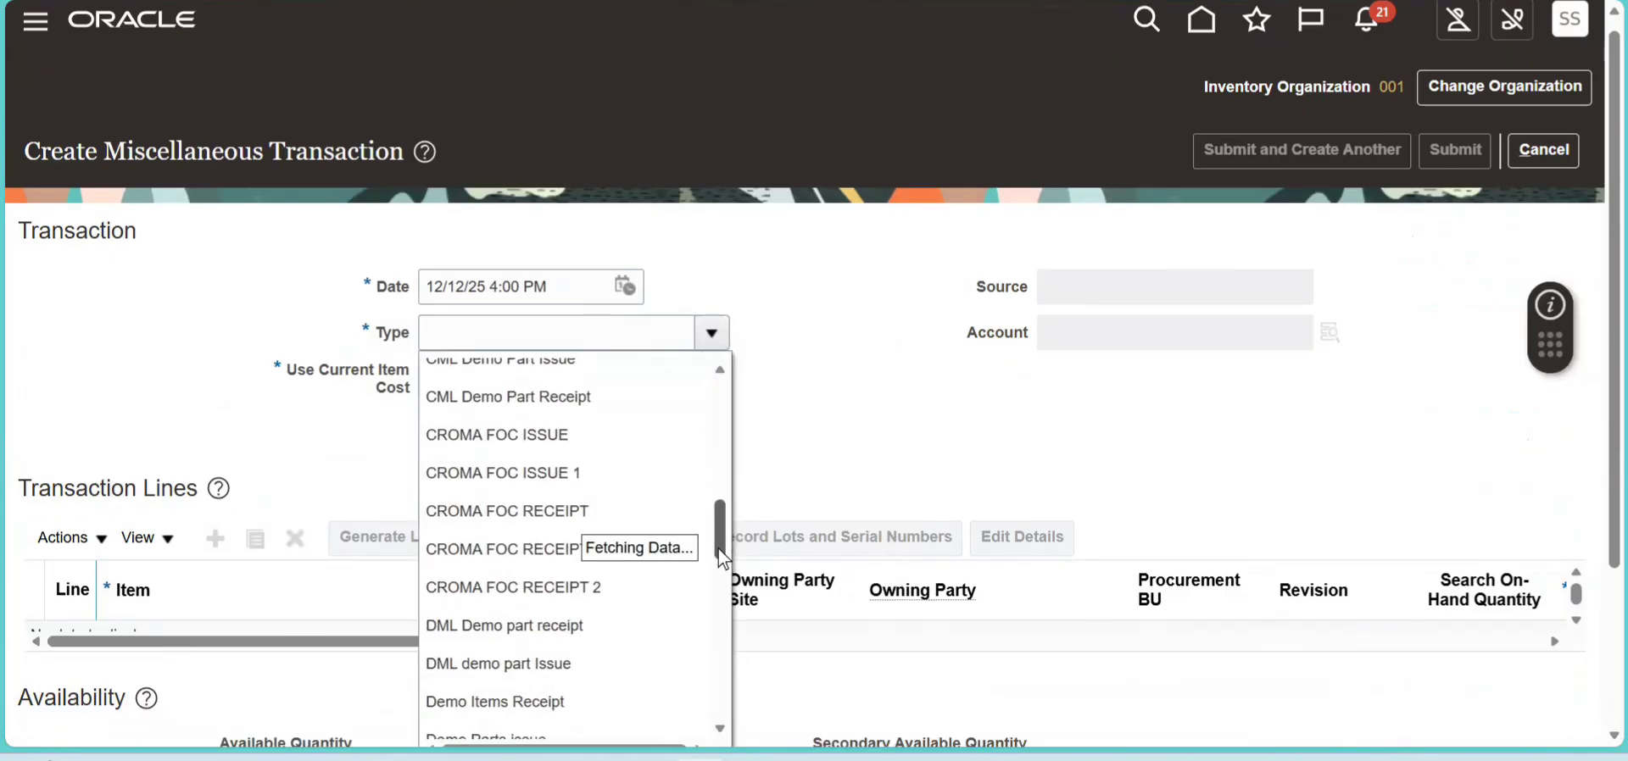
{"action": "left_click", "coordinate": [719, 584]}
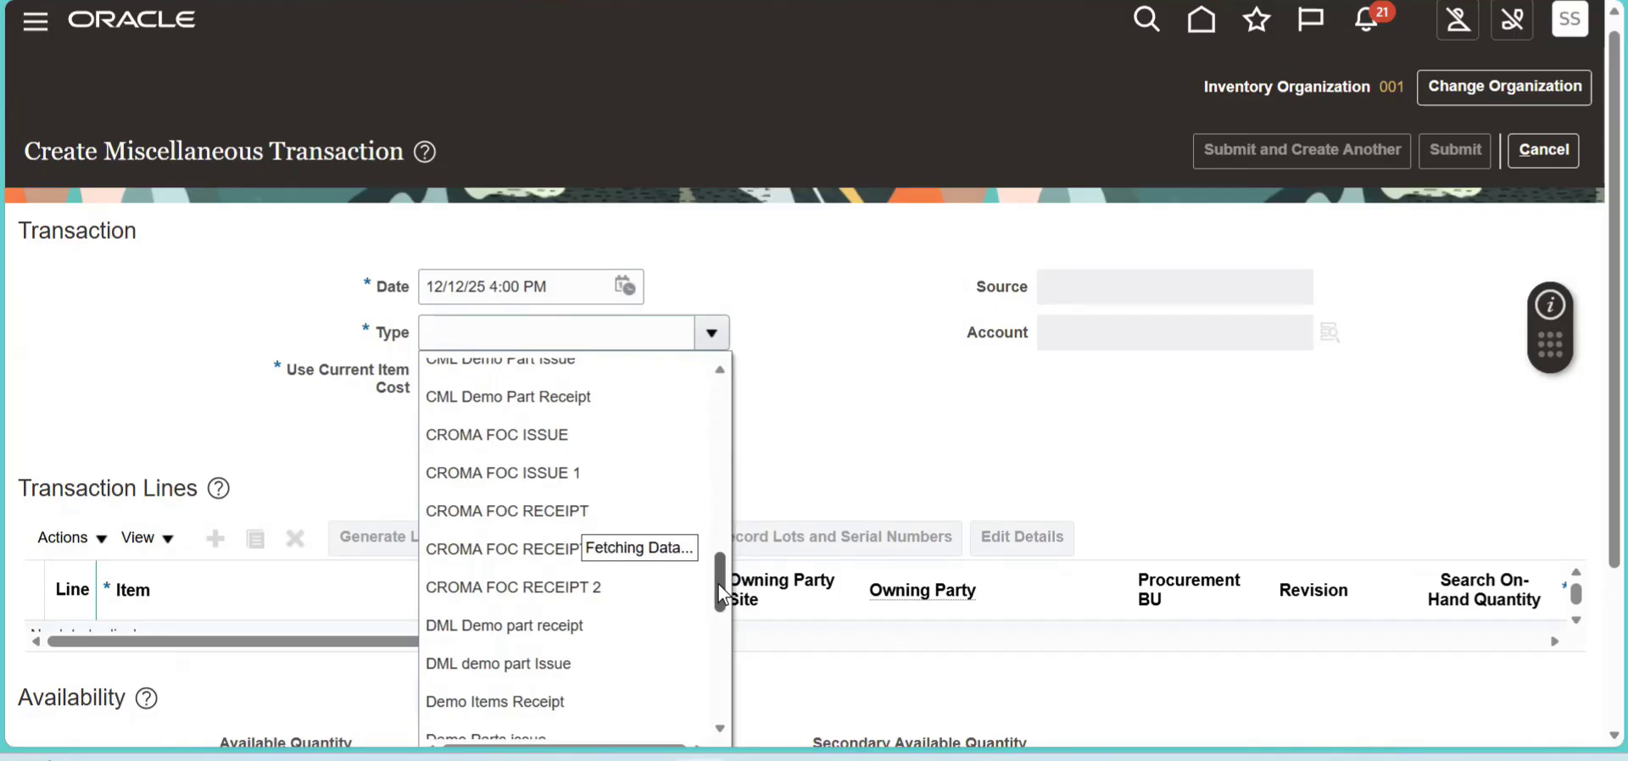
{"action": "left_click", "coordinate": [725, 647]}
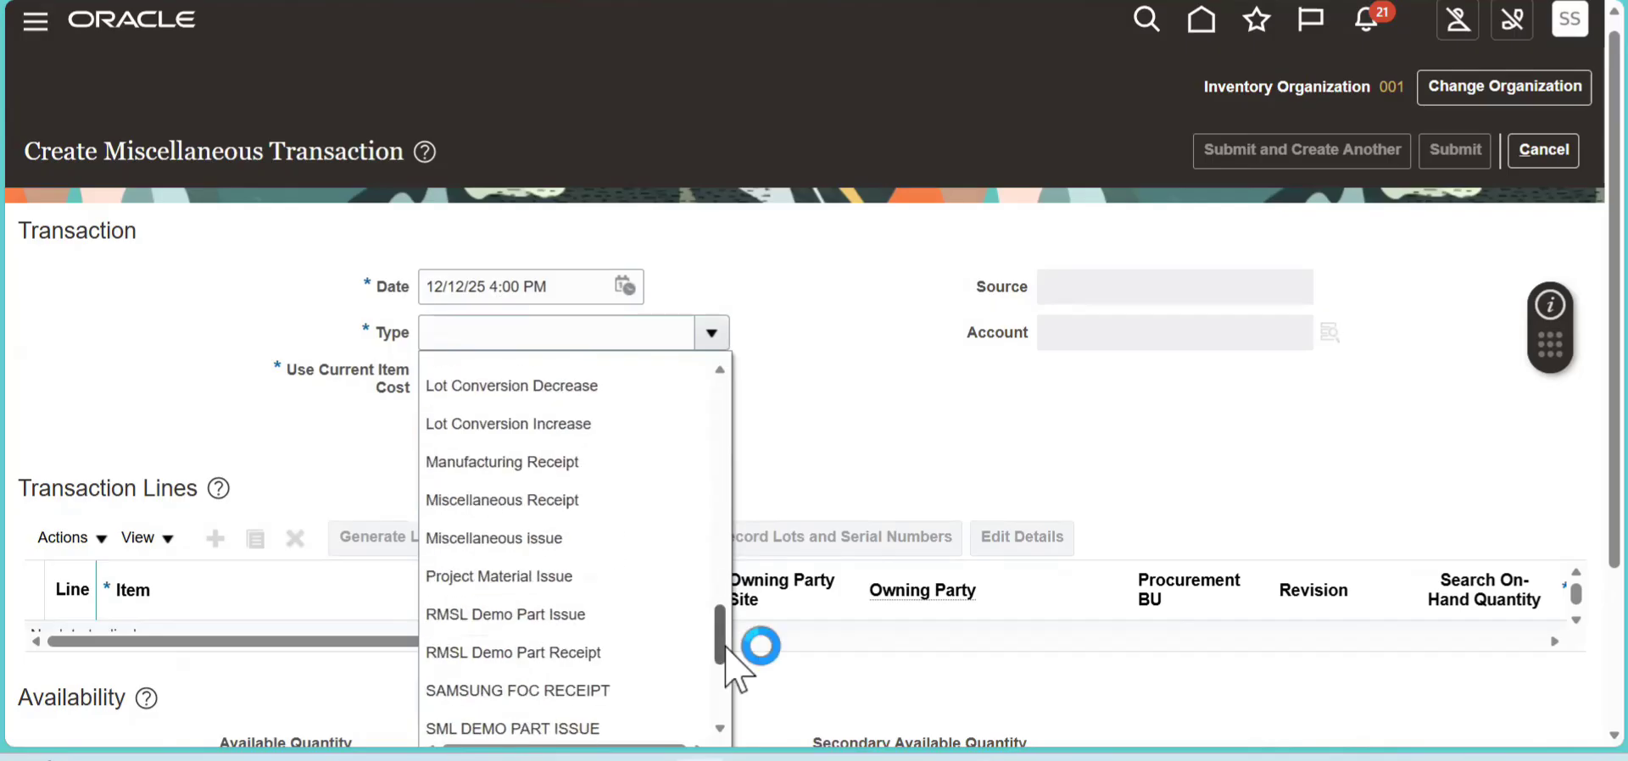
{"action": "left_click", "coordinate": [724, 685]}
{"action": "left_click_drag", "start_coordinate": [723, 685], "coordinate": [724, 547]}
{"action": "left_click", "coordinate": [724, 424]}
{"action": "left_click", "coordinate": [723, 424]}
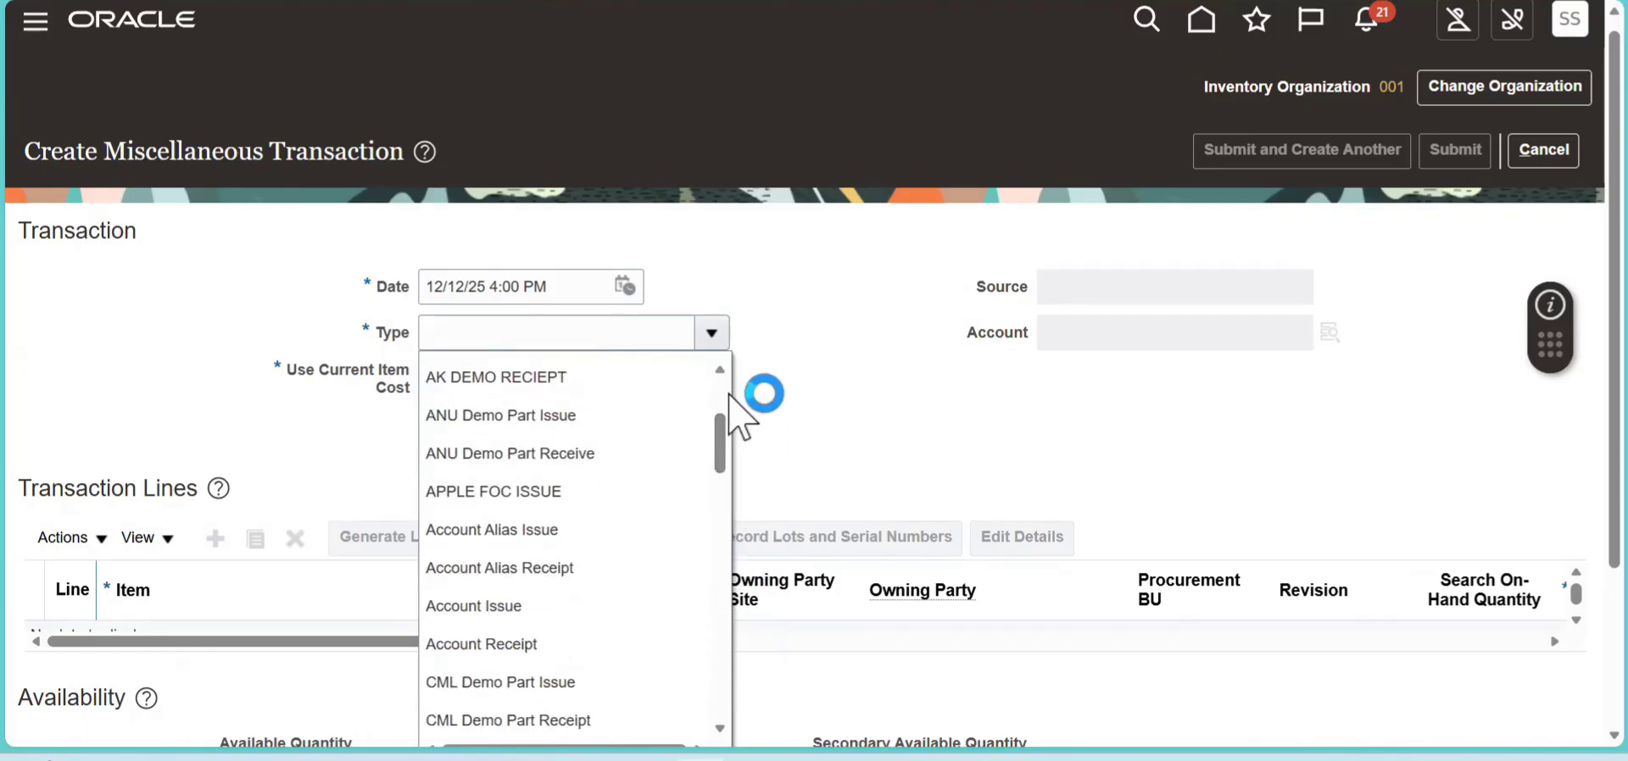
{"action": "left_click", "coordinate": [734, 386]}
{"action": "left_click", "coordinate": [719, 341]}
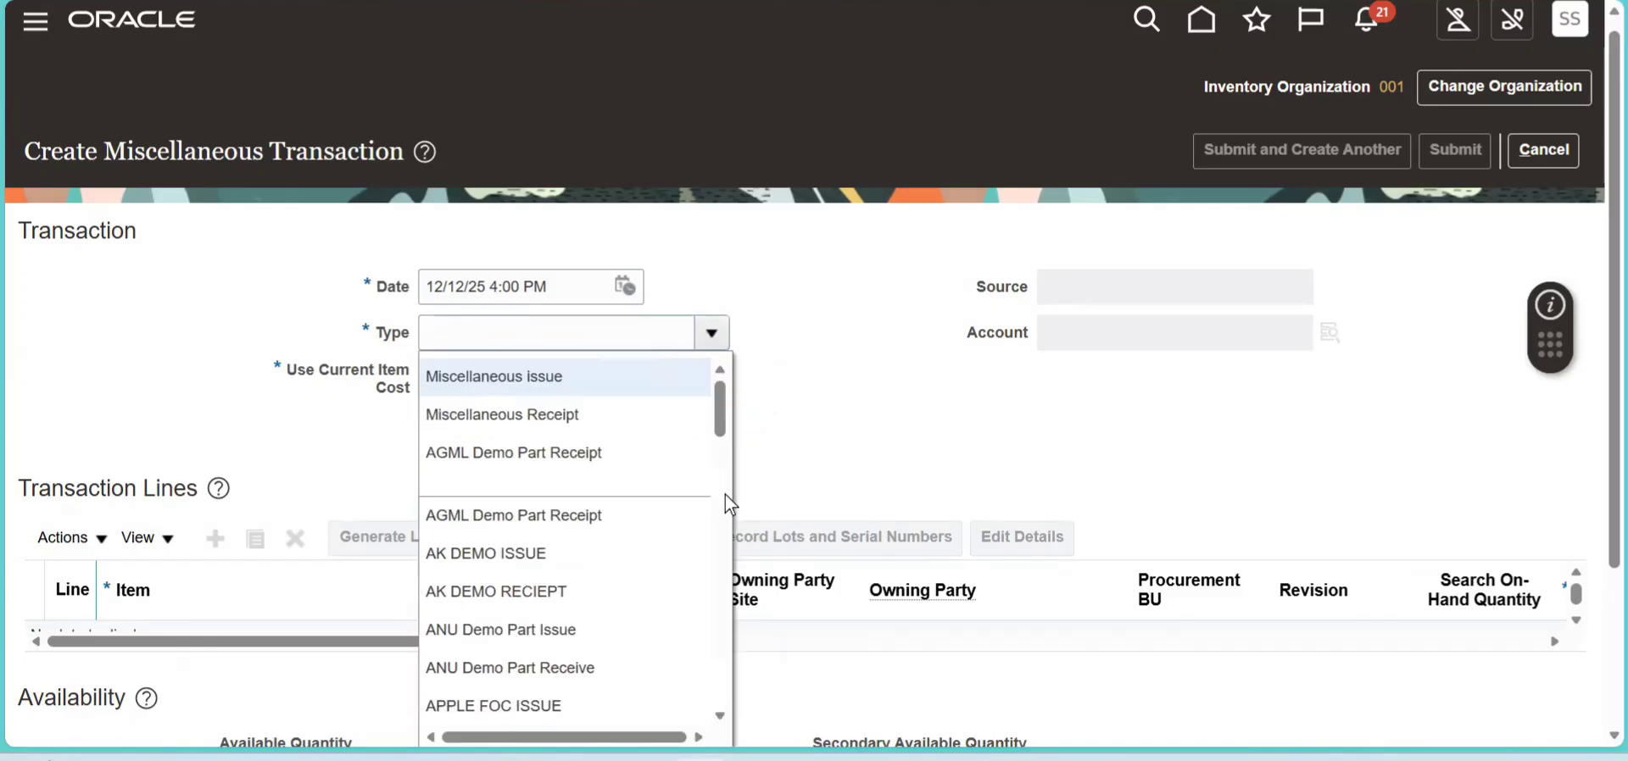
{"action": "scroll", "coordinate": [724, 480], "scroll_direction": "down", "scroll_amount": 4}
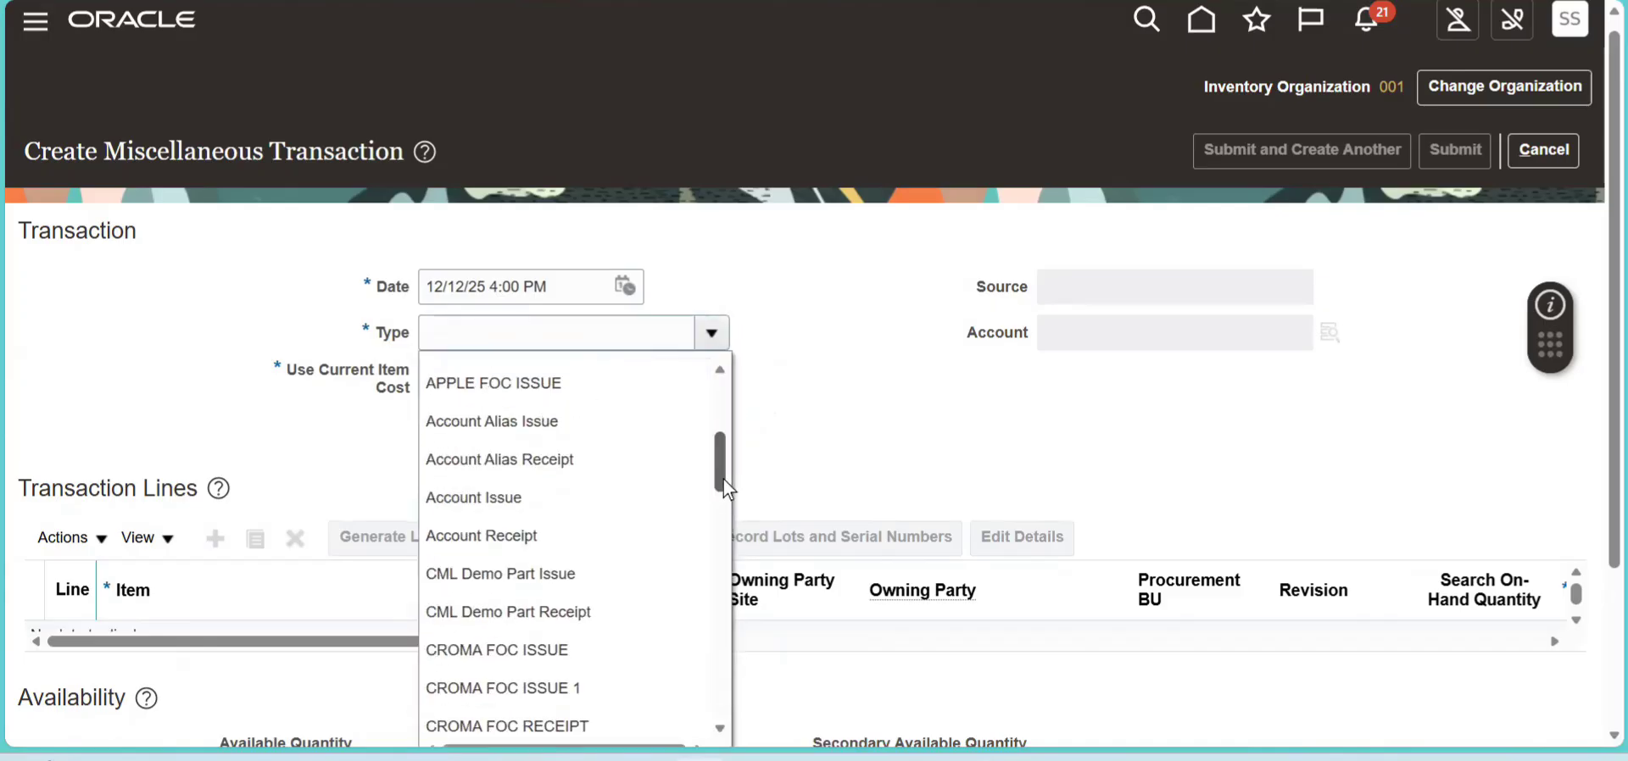
{"action": "left_click", "coordinate": [593, 461]}
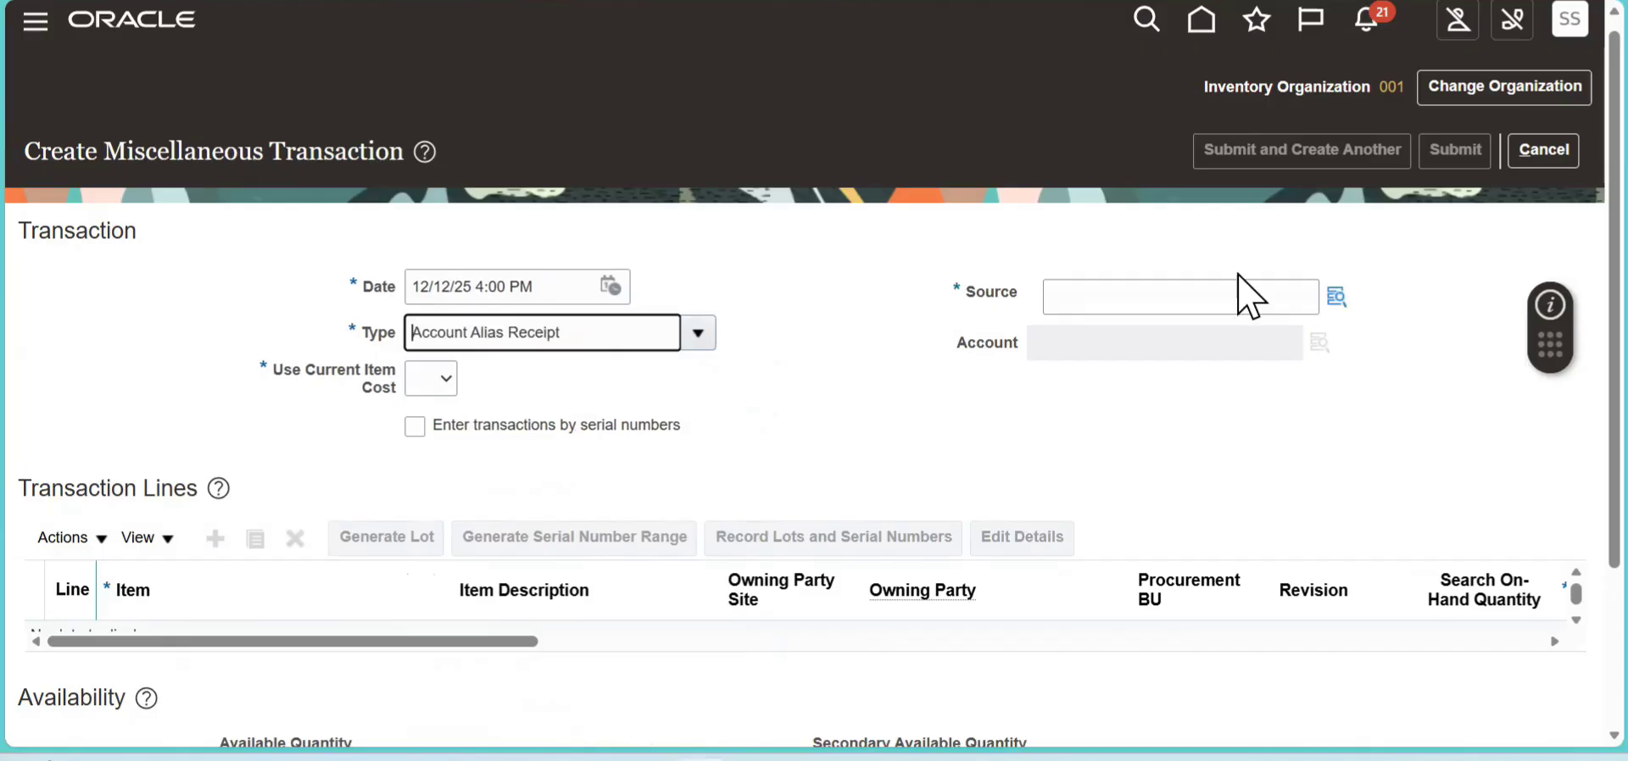
- Select the INV ADJ alias as the transaction source and set Use Current Item Cost to Yes
{"action": "left_click", "coordinate": [1332, 294]}
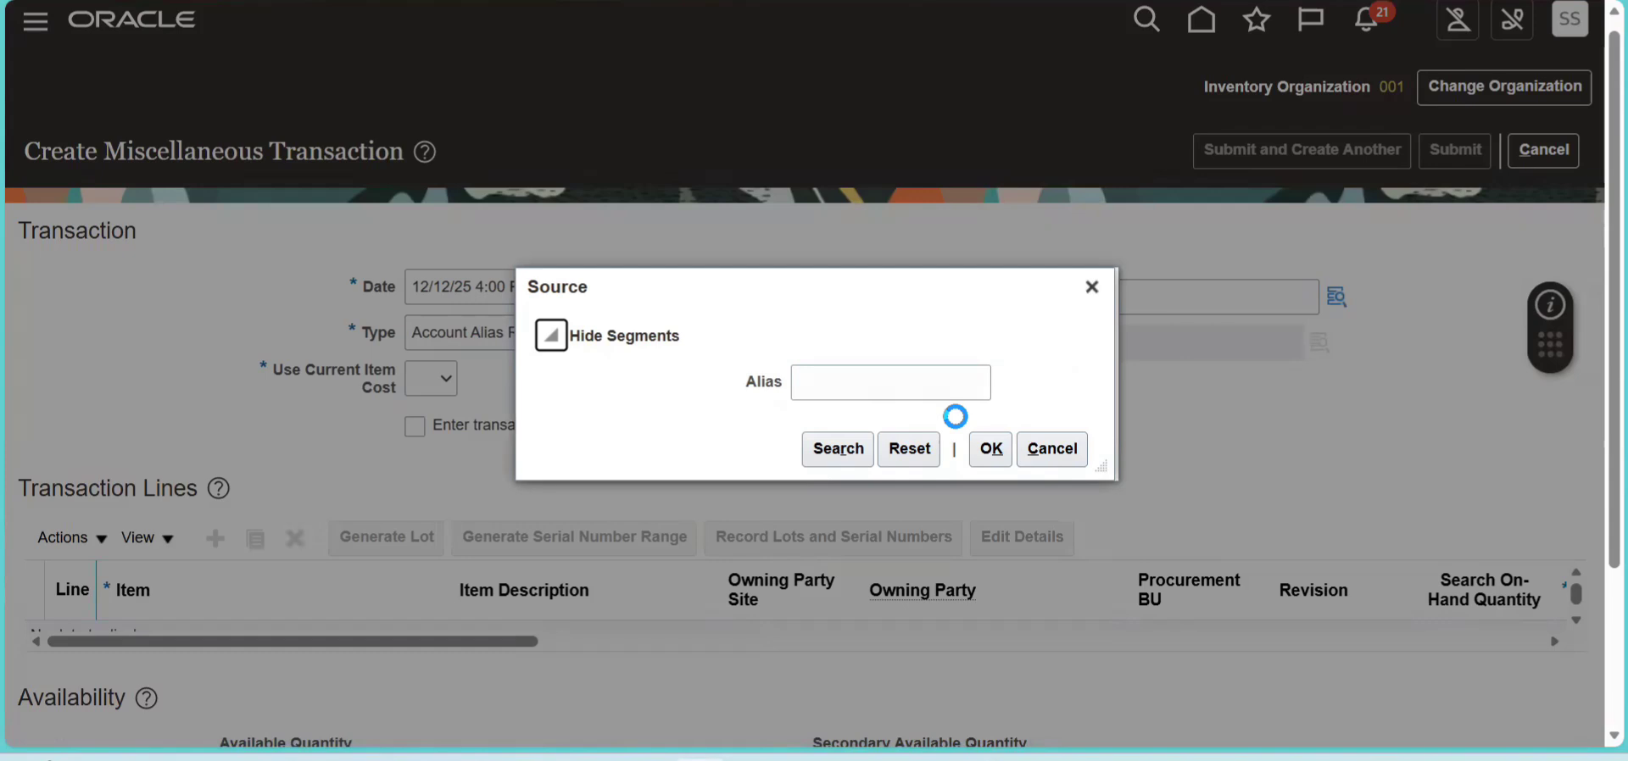
{"action": "left_click", "coordinate": [826, 452]}
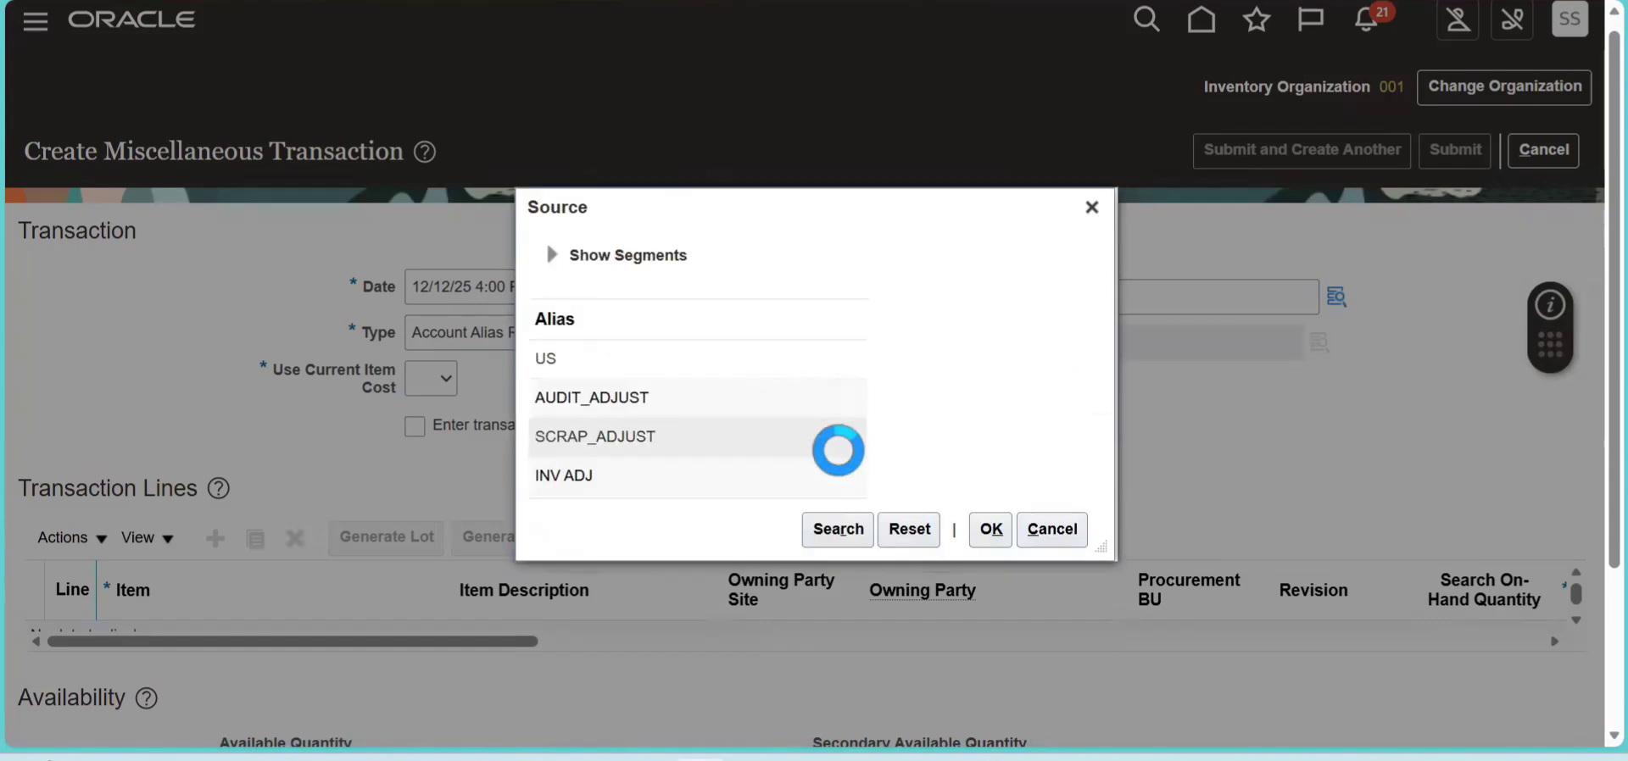
{"action": "left_click", "coordinate": [646, 475]}
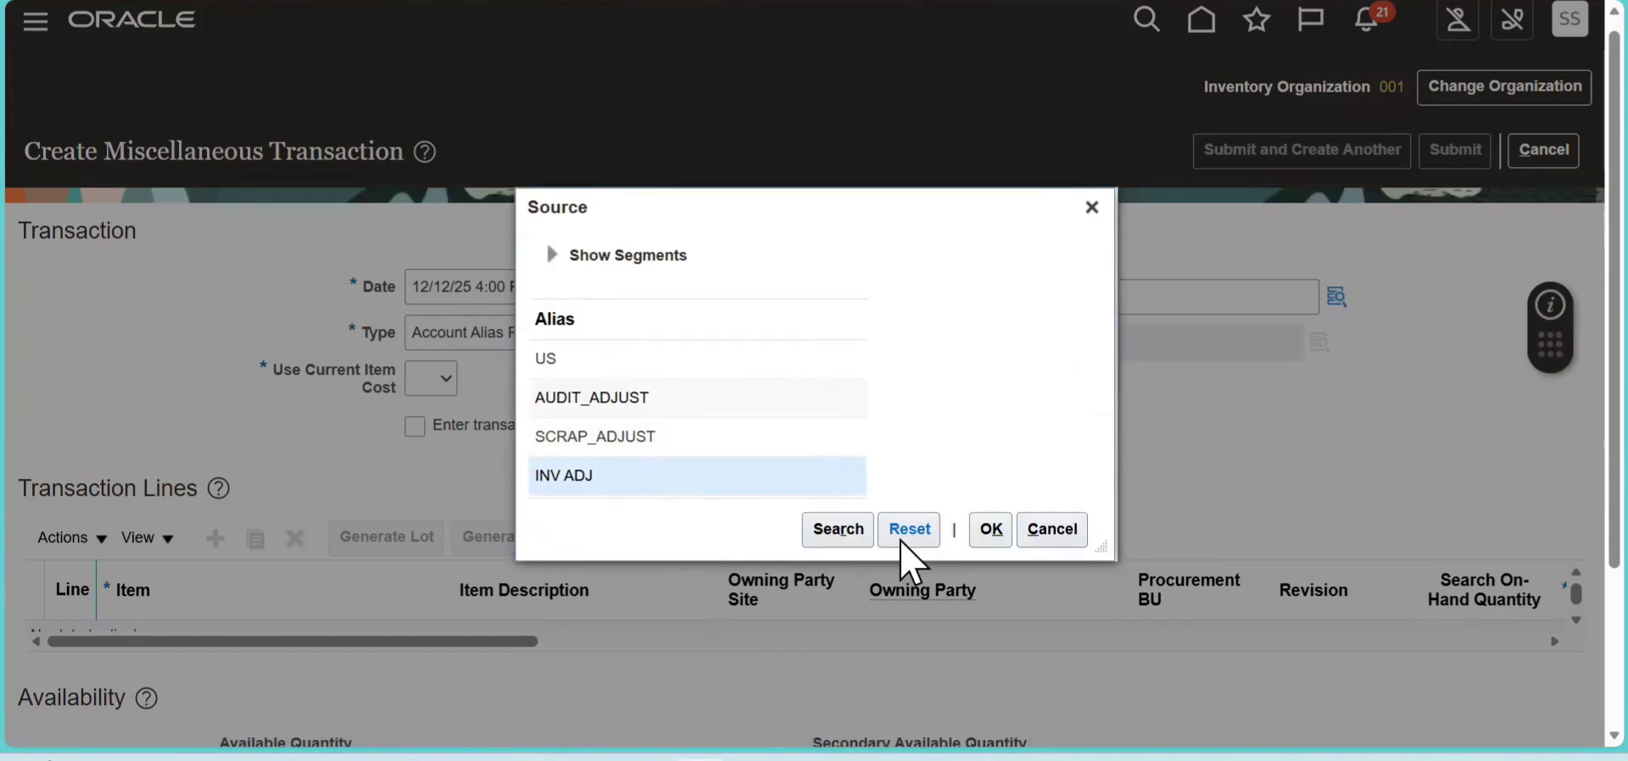
{"action": "left_click", "coordinate": [992, 540]}
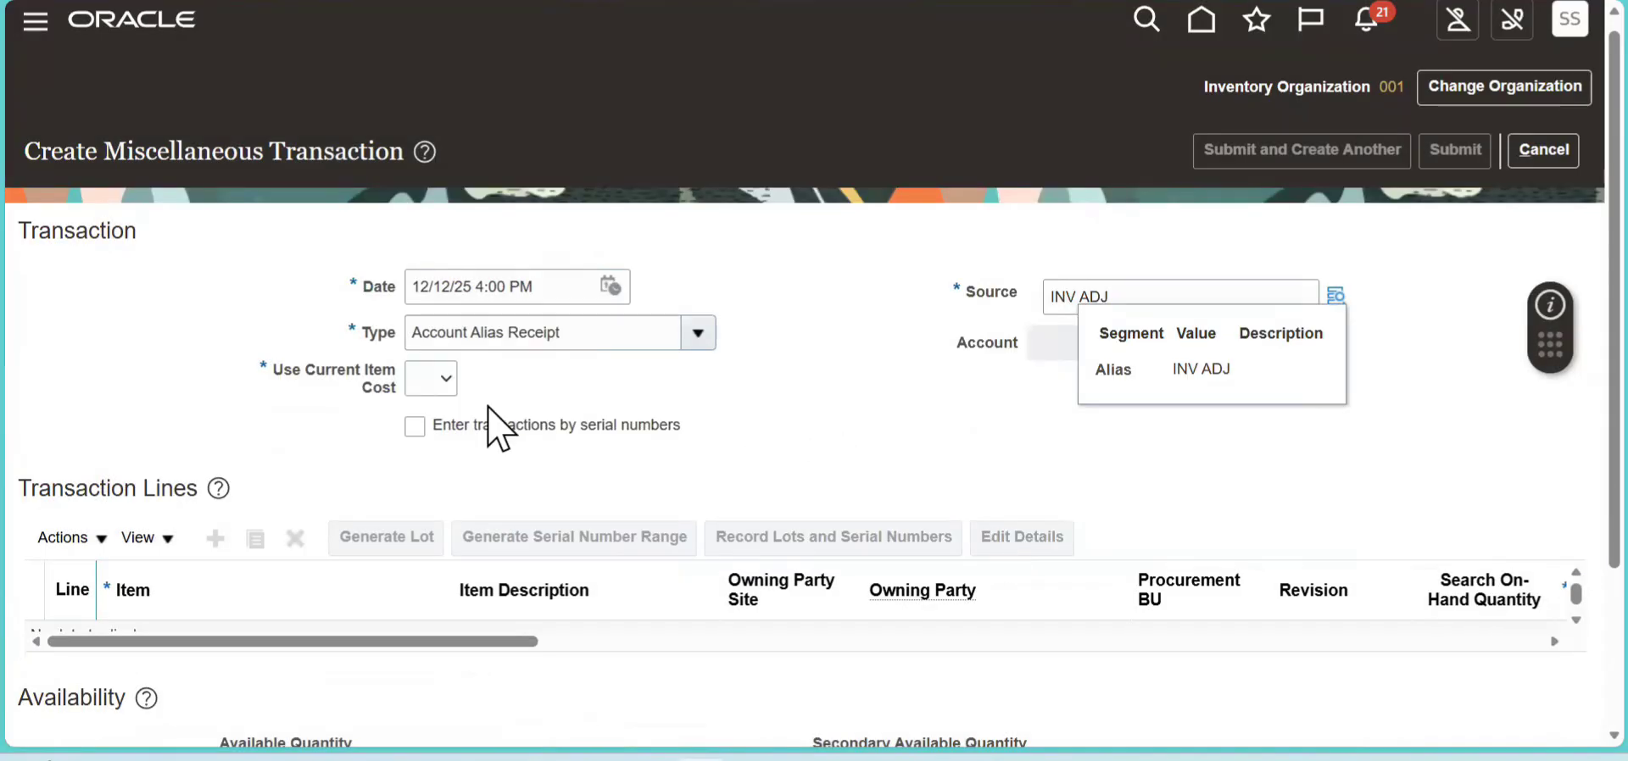
{"action": "left_click", "coordinate": [442, 388]}
{"action": "left_click", "coordinate": [424, 479]}
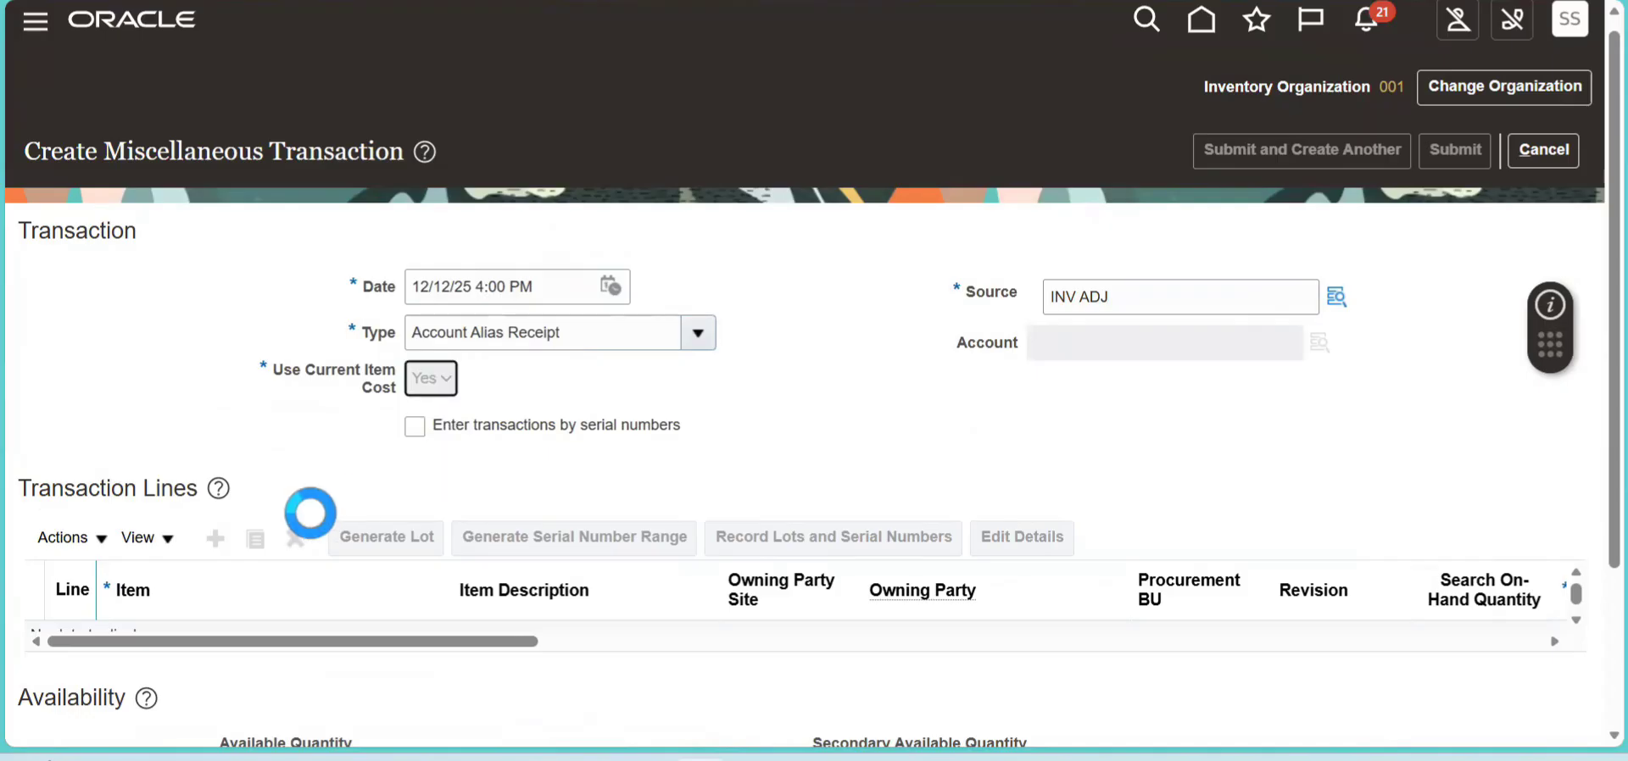
- Add a transaction line and copy in item number CM42059
{"action": "left_click", "coordinate": [213, 539]}
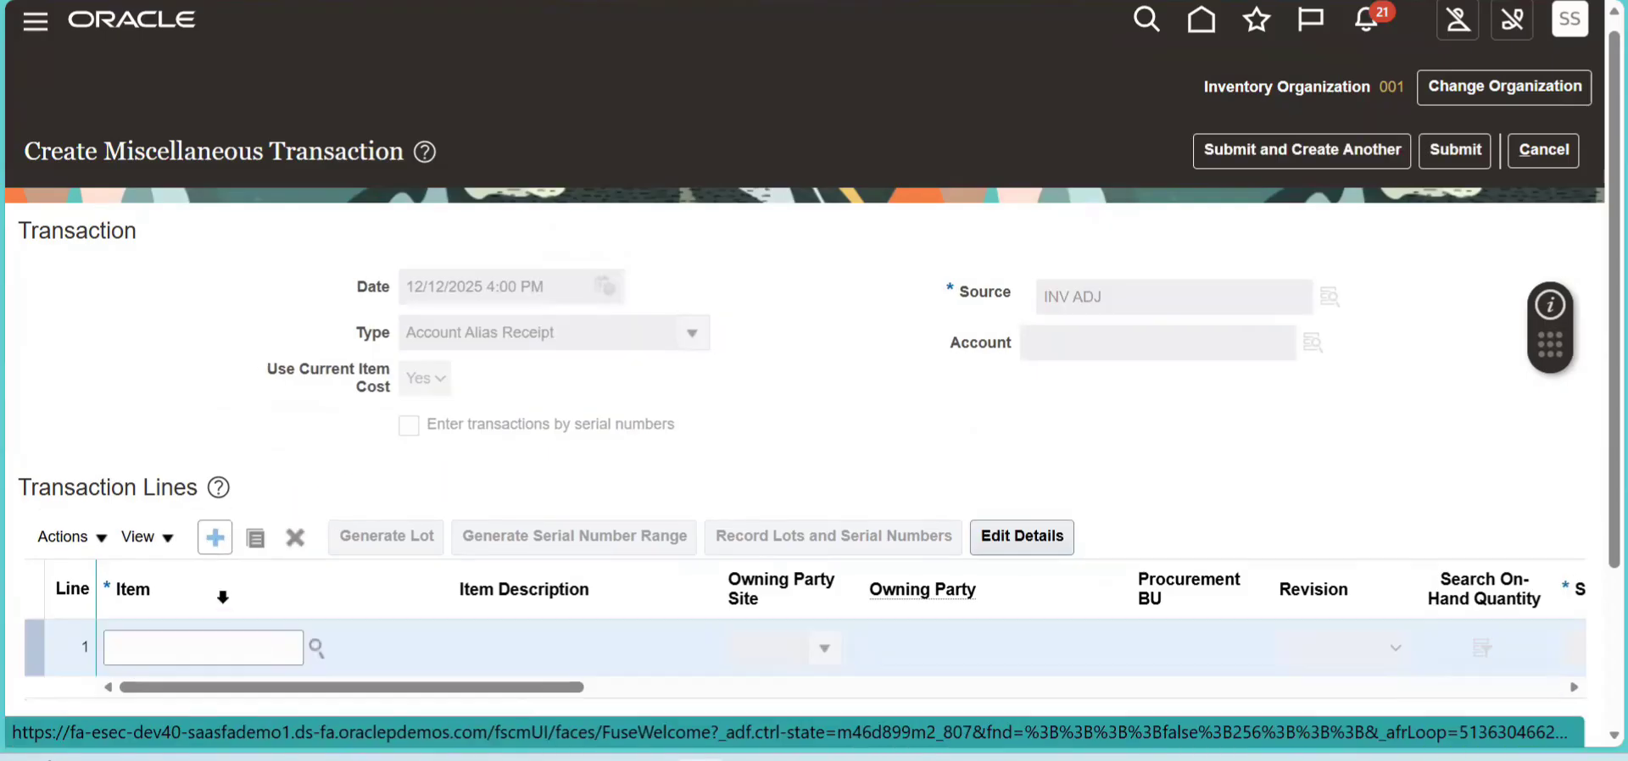
{"action": "left_click", "coordinate": [241, 657]}
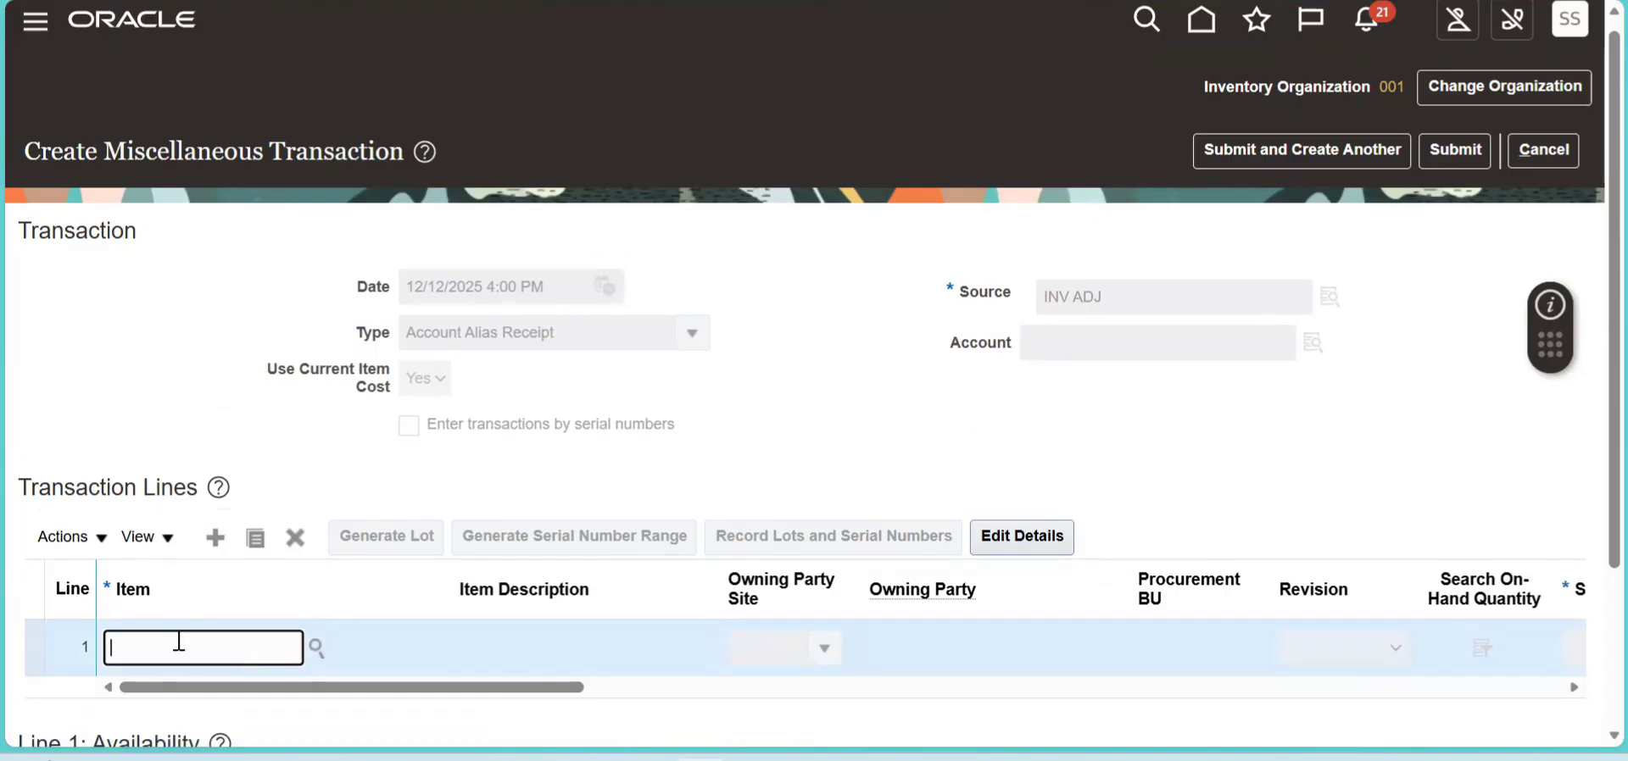
{"action": "left_click", "coordinate": [924, 760]}
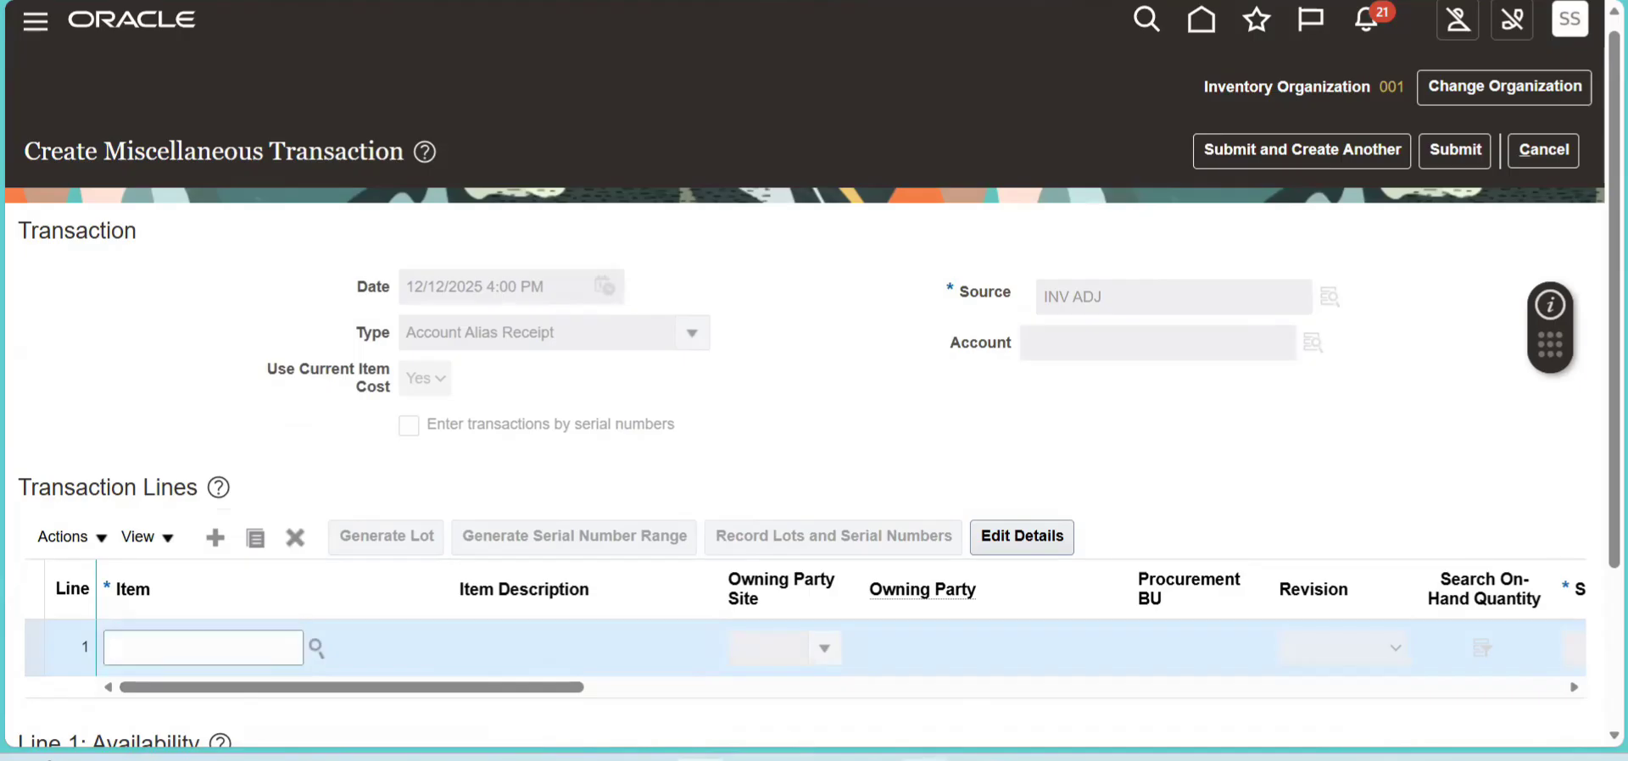
{"action": "key", "text": "ctrl+c"}
{"action": "key", "text": "alt+Tab"}
{"action": "left_click", "coordinate": [233, 647]}
{"action": "key", "text": "ctrl+v"}
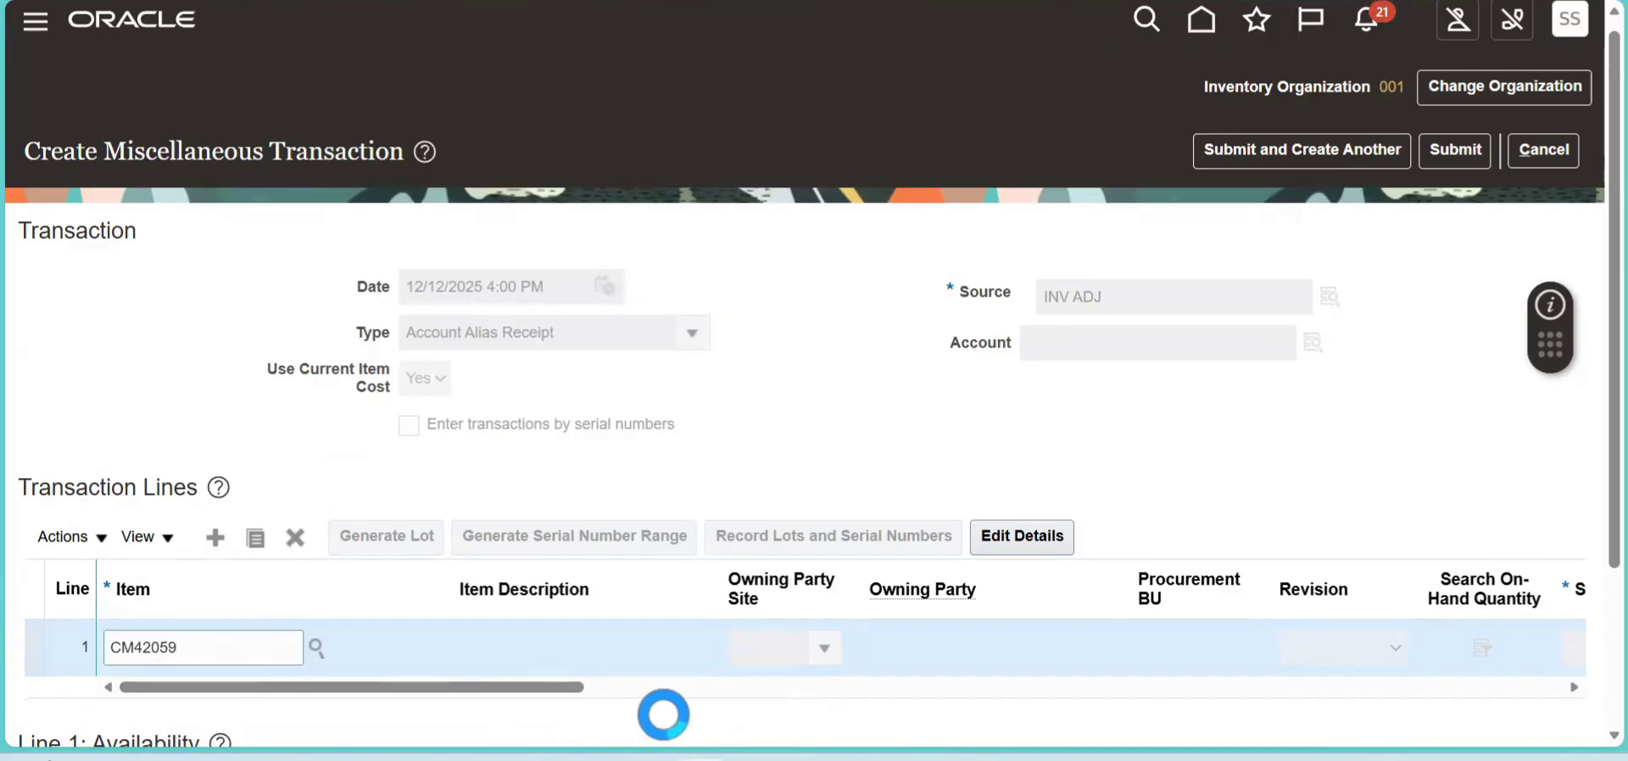
- Choose the Completed subinventory for line 1 and enter the receipt quantity
{"action": "left_click", "coordinate": [625, 690]}
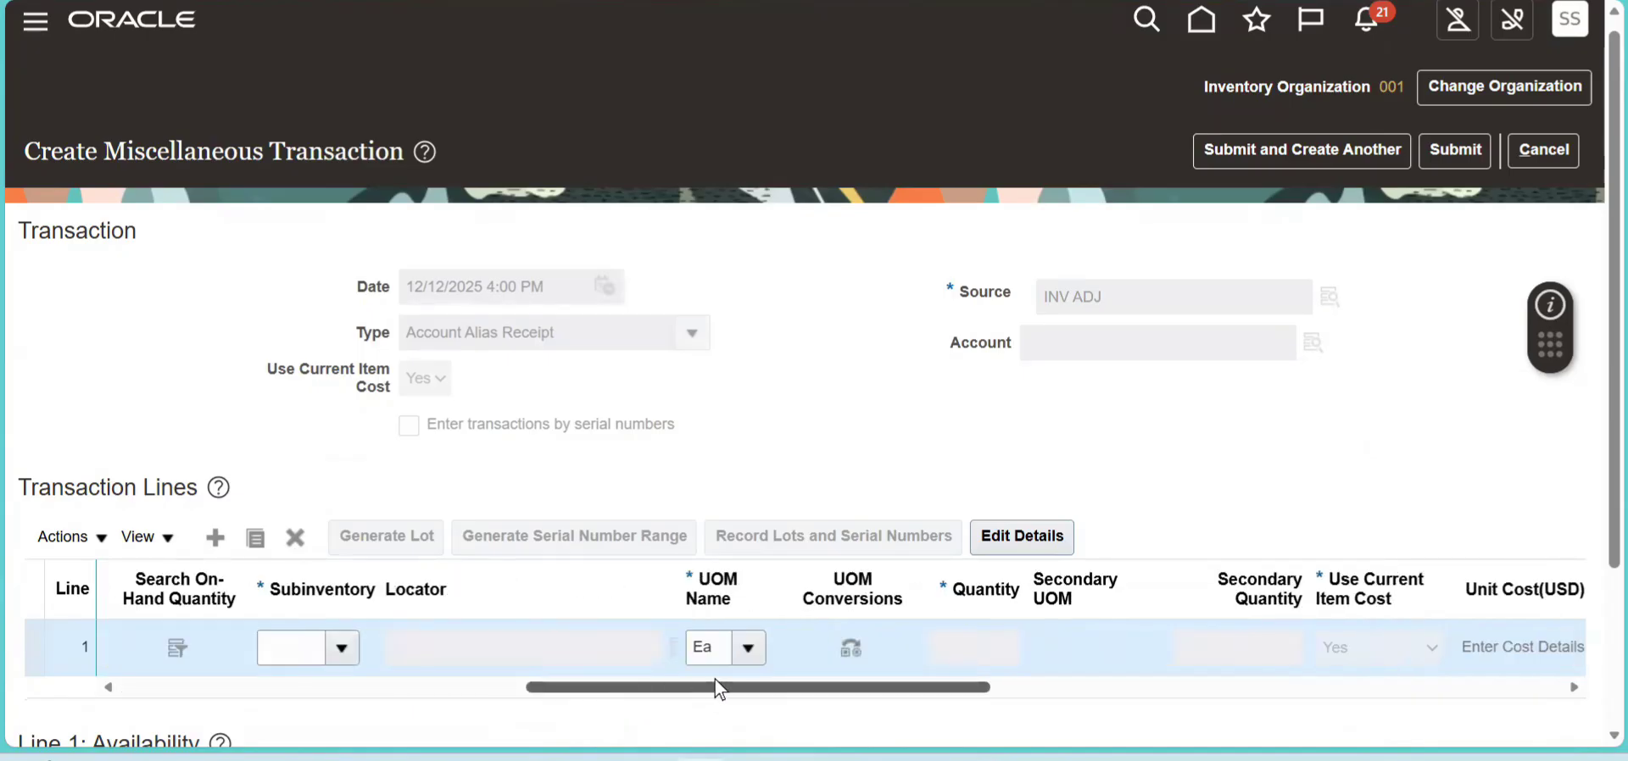
{"action": "left_click", "coordinate": [342, 650]}
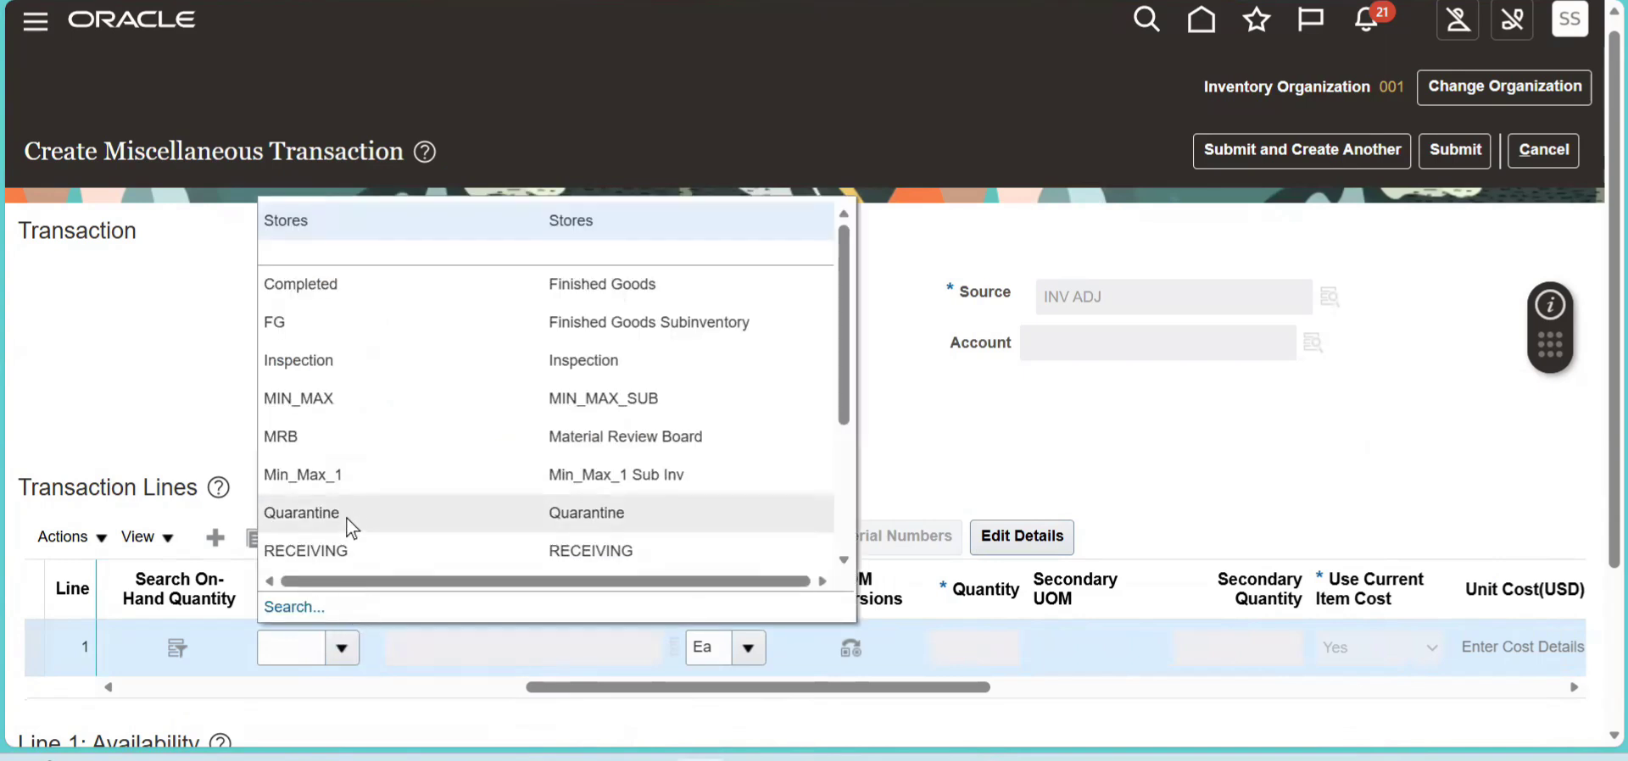
{"action": "left_click", "coordinate": [550, 287]}
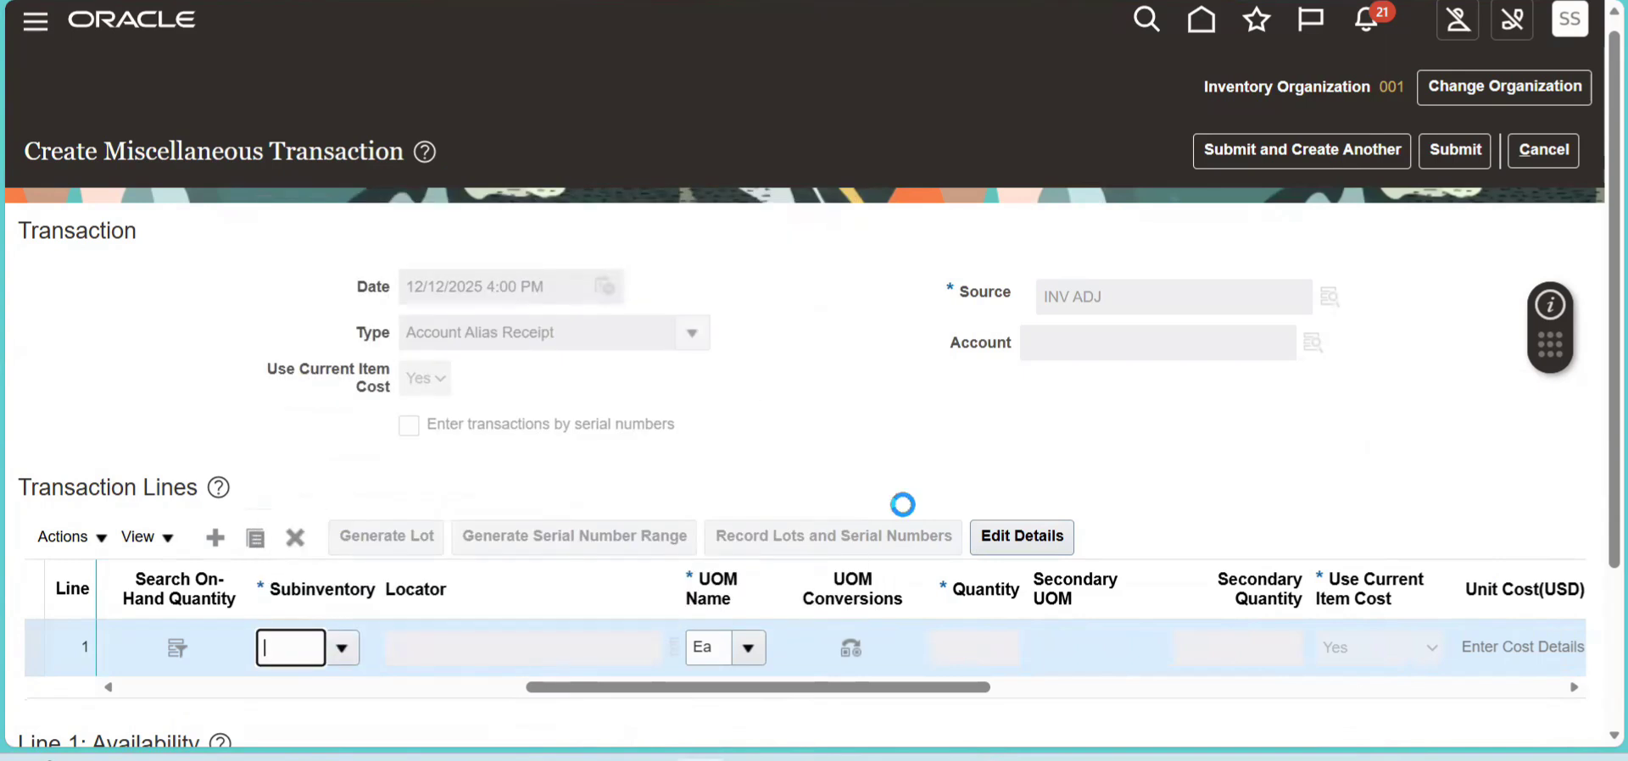
{"action": "left_click", "coordinate": [1040, 692]}
{"action": "left_click_drag", "start_coordinate": [1053, 688], "coordinate": [681, 650]}
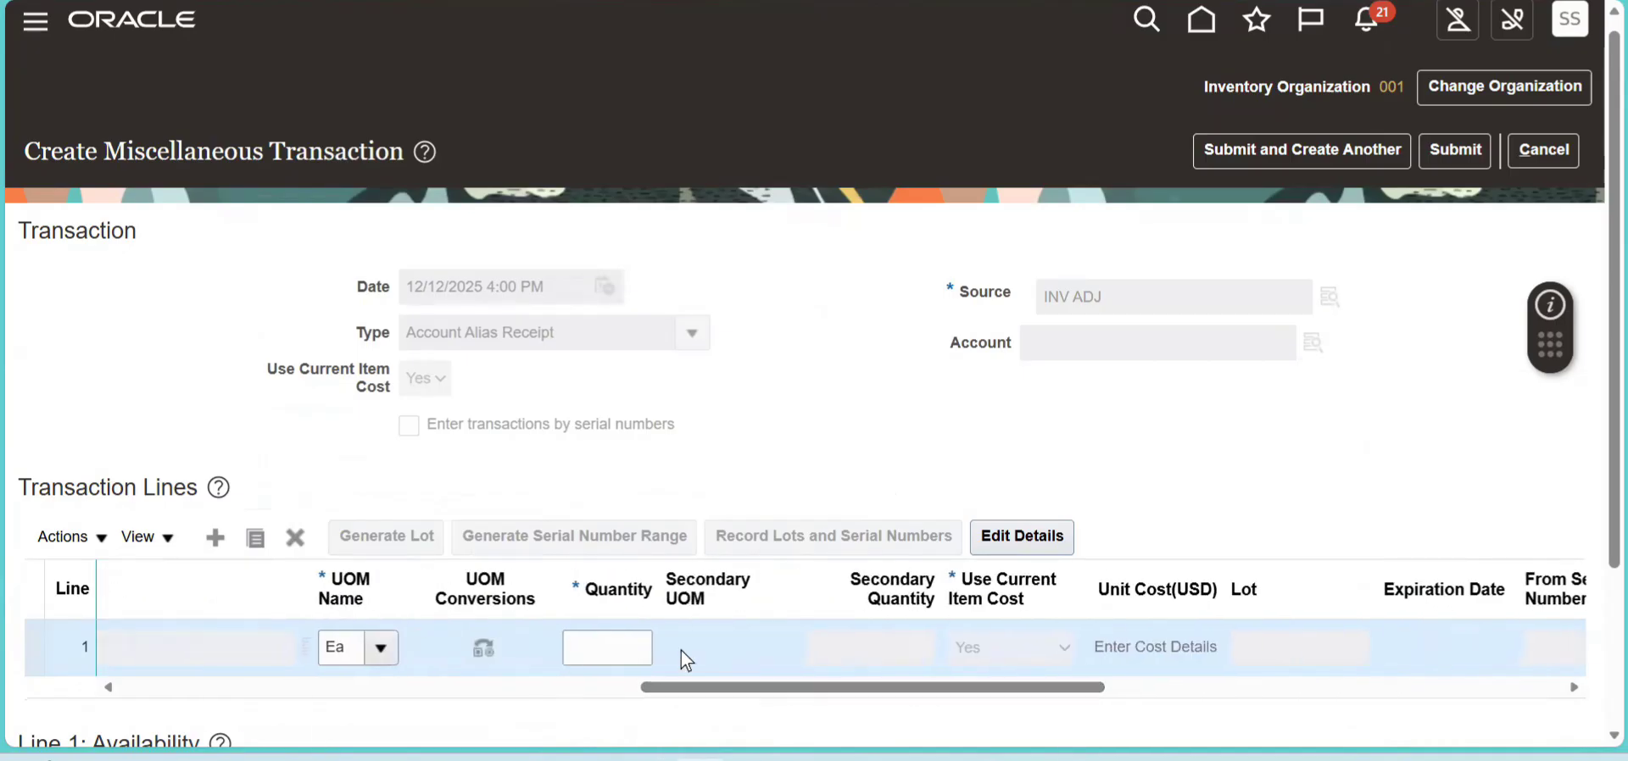
{"action": "left_click", "coordinate": [614, 654]}
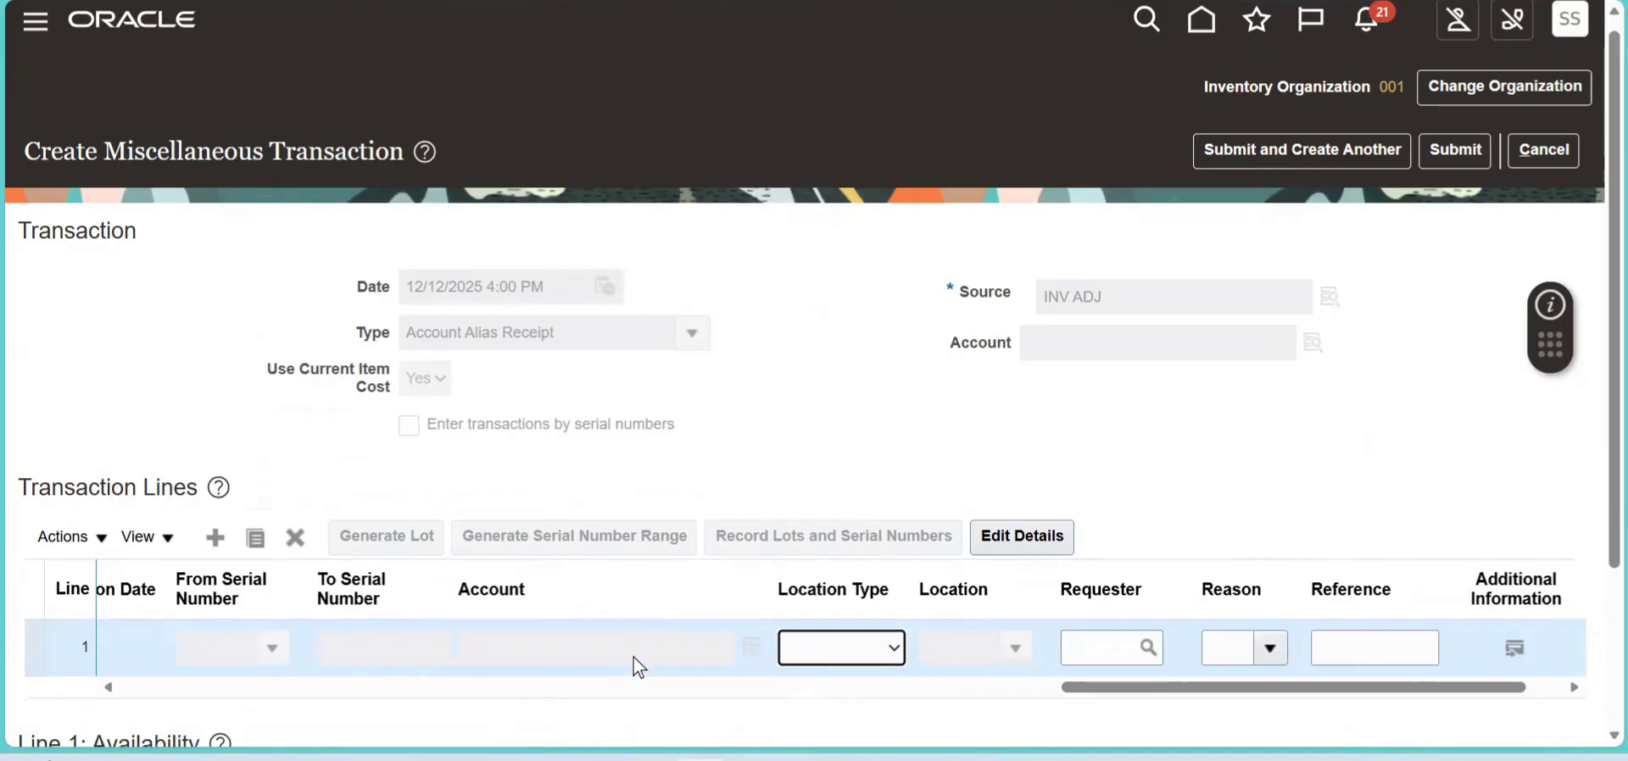
- Review the line's account and the INV ADJ source, then submit the account alias receipt and close the confirmation
{"action": "left_click_drag", "start_coordinate": [1237, 695], "coordinate": [1121, 695]}
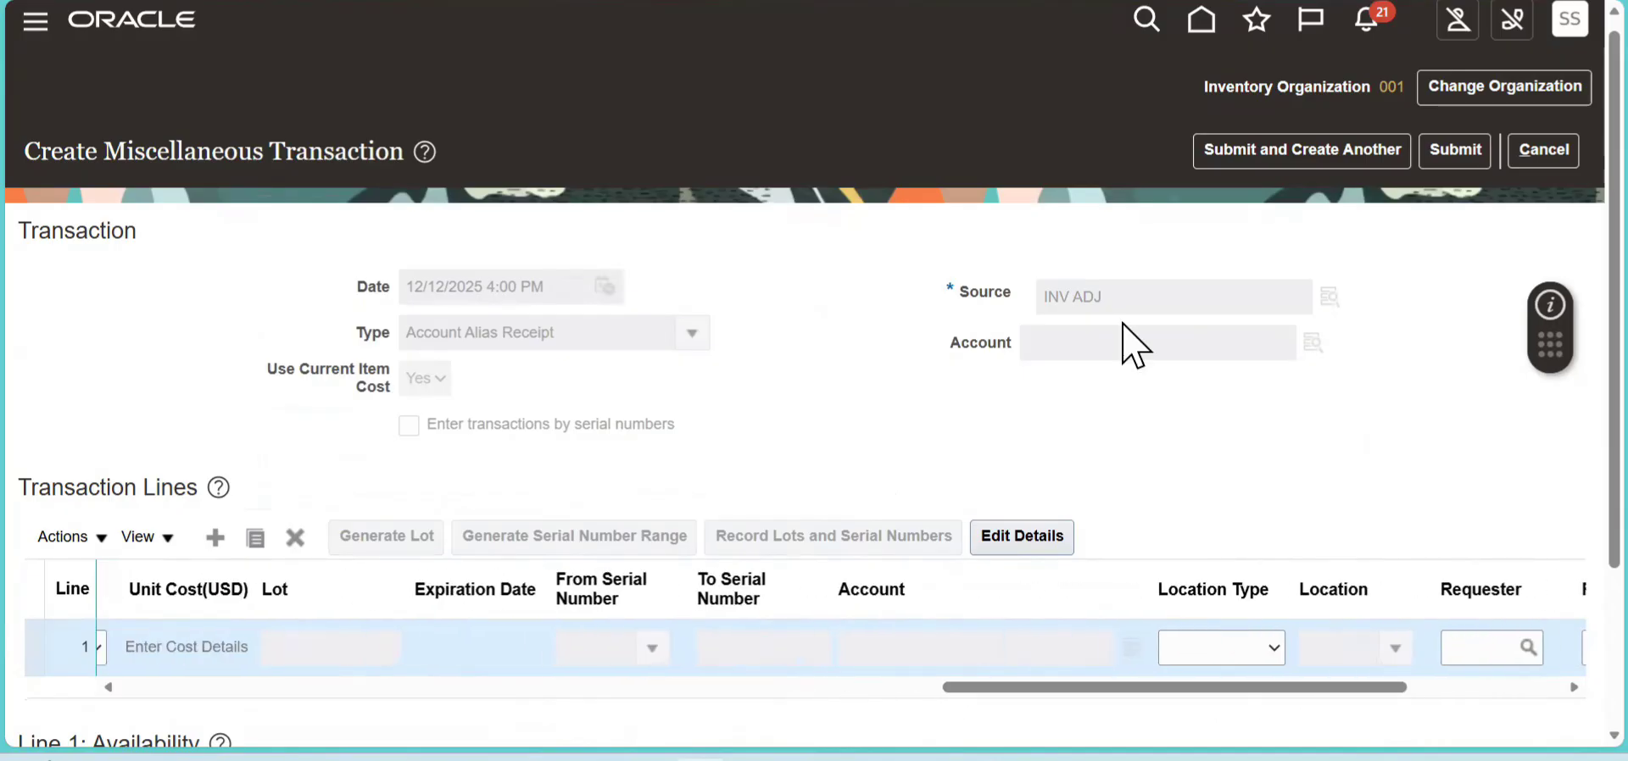
{"action": "left_click_drag", "start_coordinate": [1120, 299], "coordinate": [989, 298]}
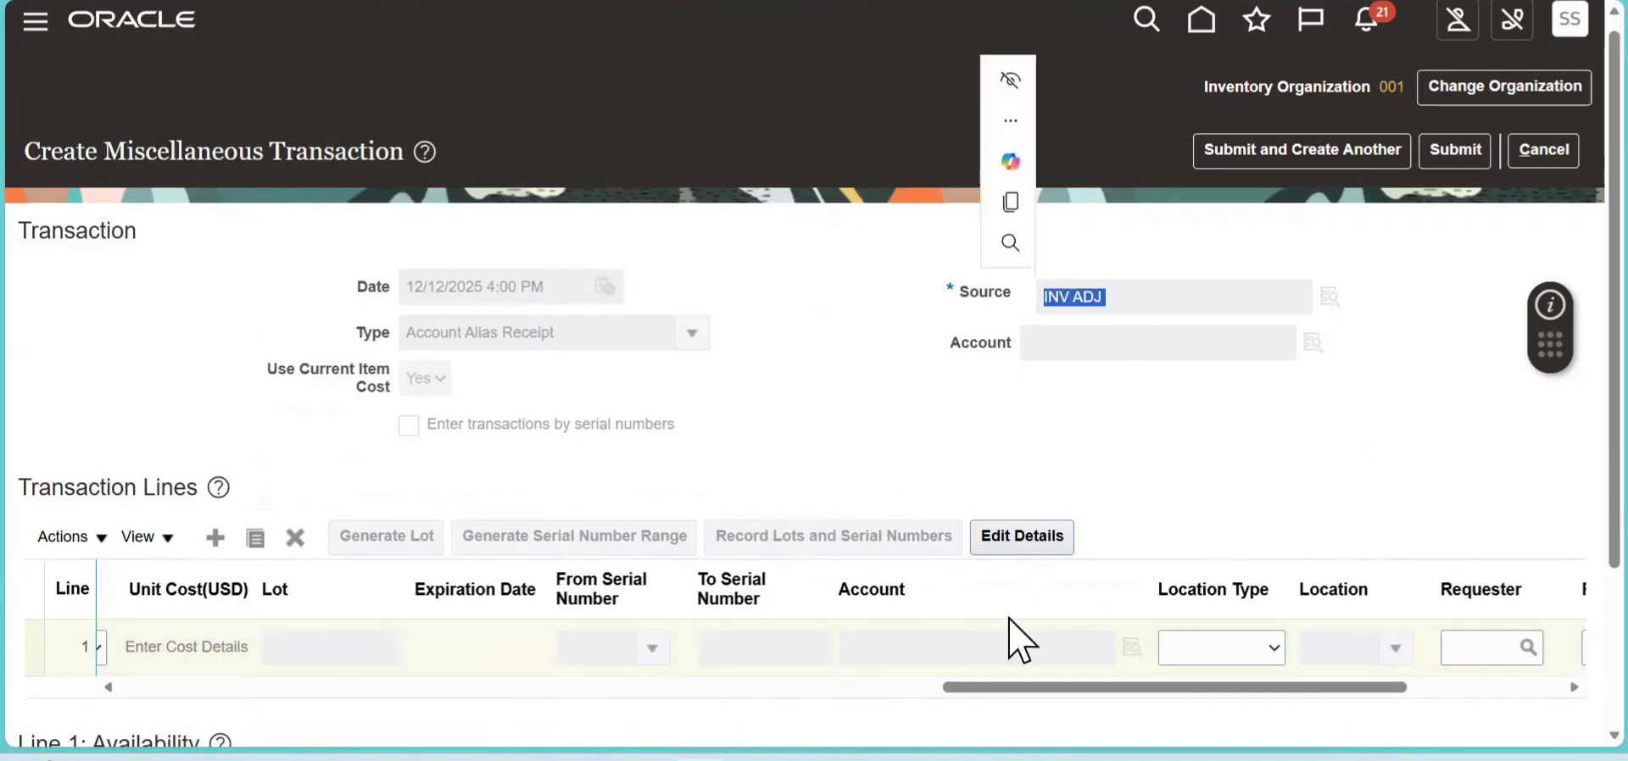
{"action": "left_click", "coordinate": [1458, 153]}
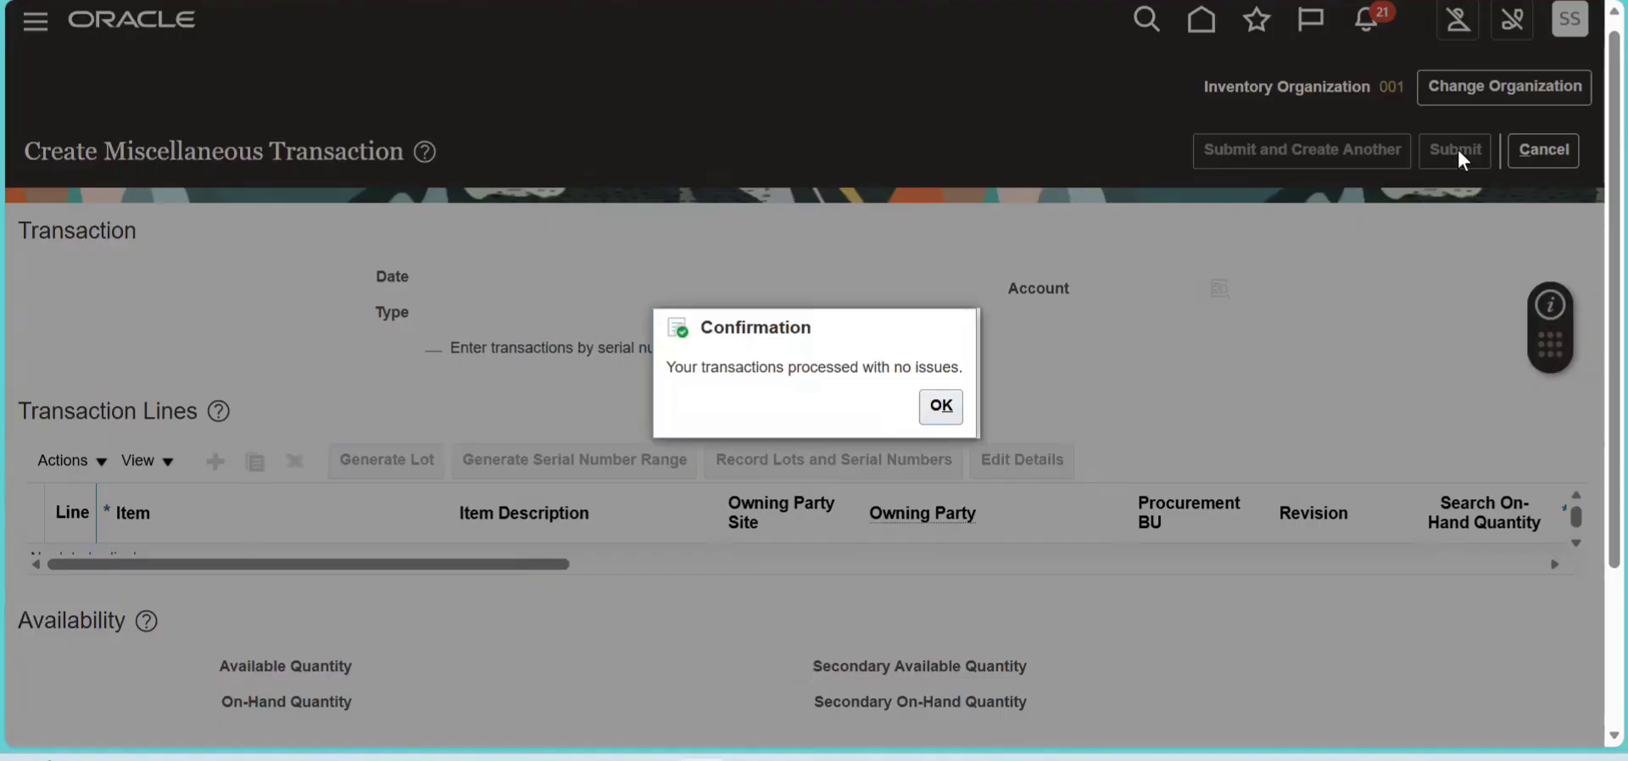
{"action": "left_click", "coordinate": [939, 405]}
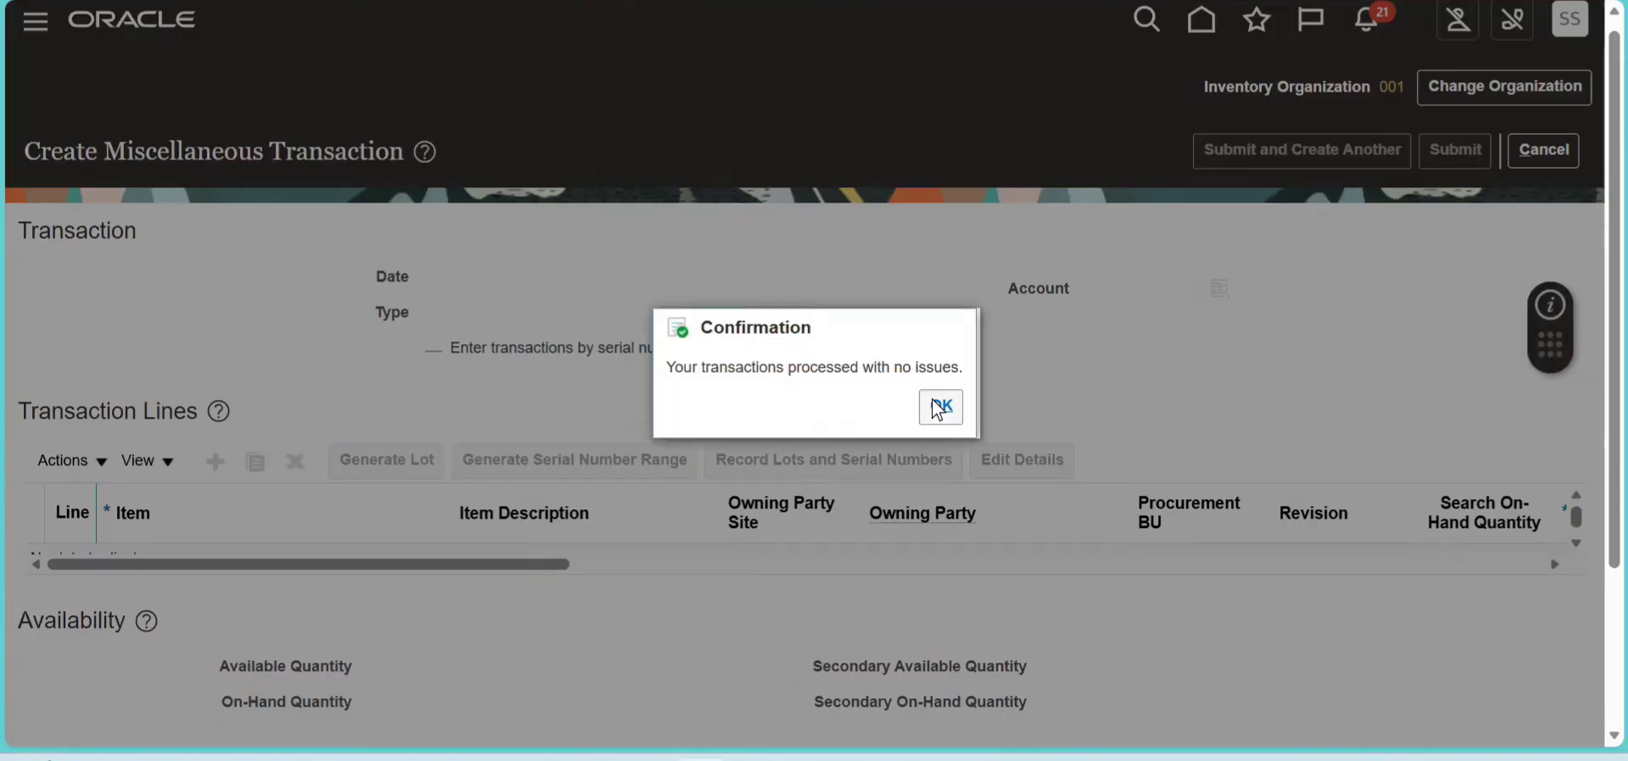